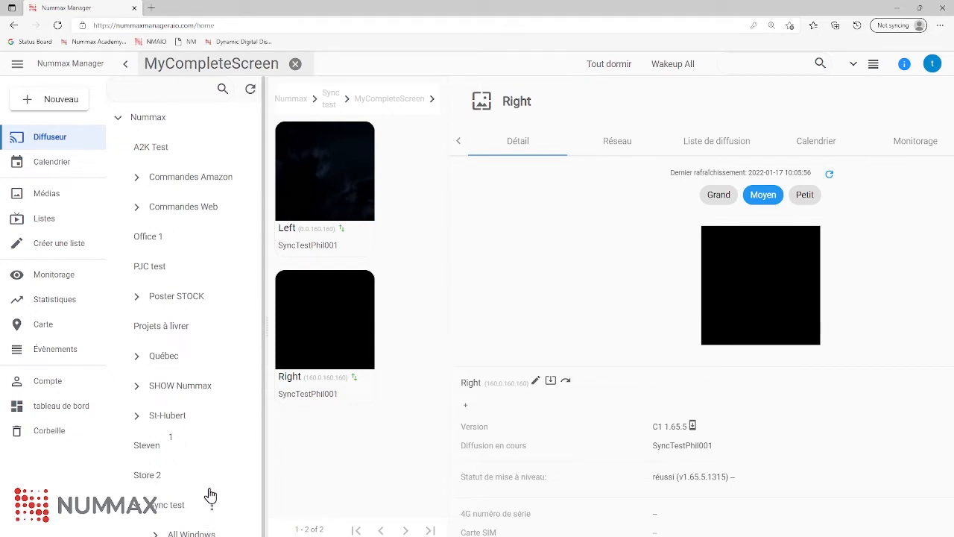
Step: Show the details of the Left display in MyCompleteScreen
scroll(216, 517, "down", 1)
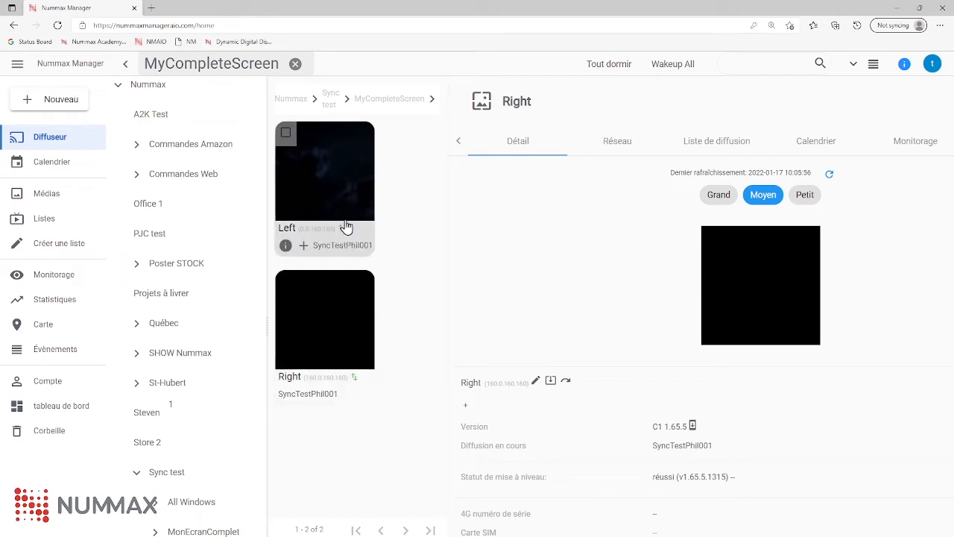
left_click(353, 182)
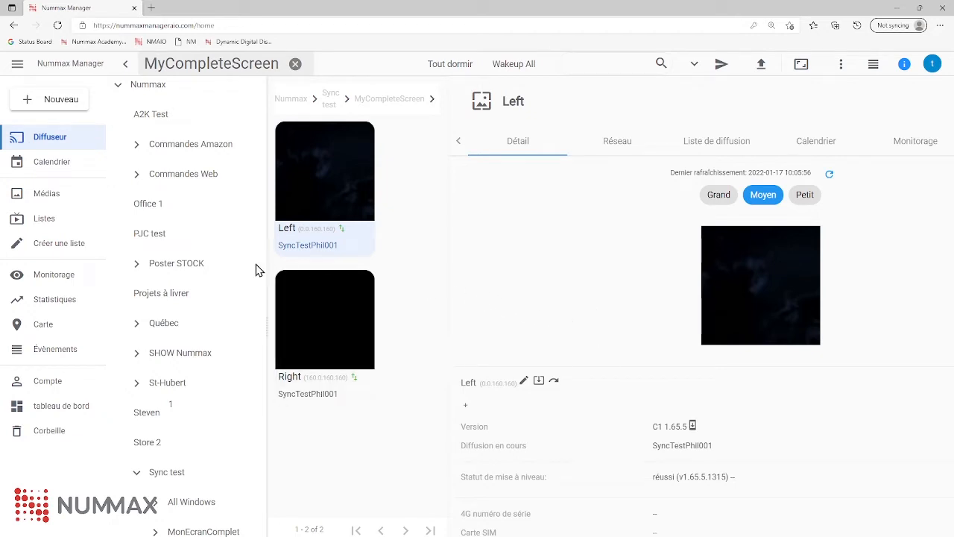
Step: Upload aDemo1.jpg, aDemo2.jpg, aDemo3.jpg and discount.gif from the computer to the media library
left_click(49, 199)
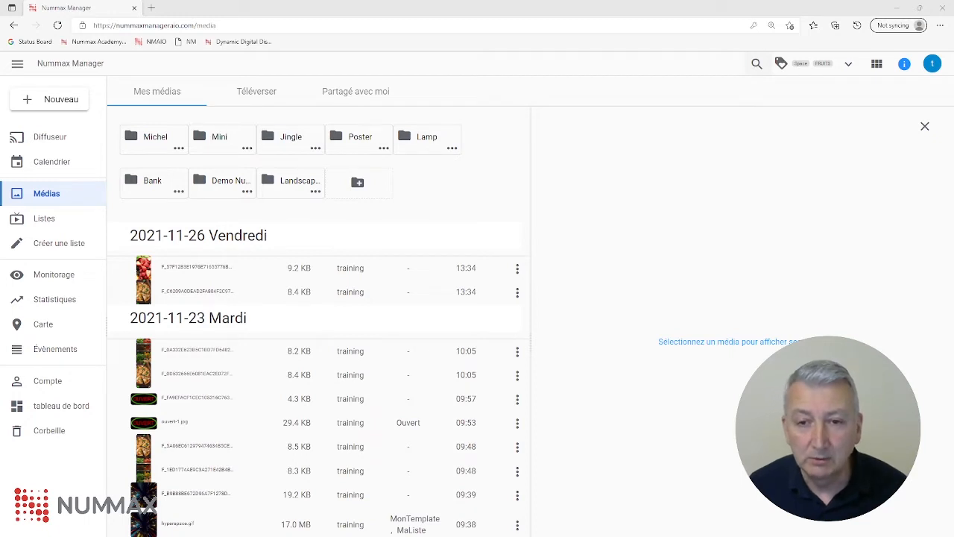
left_click(257, 94)
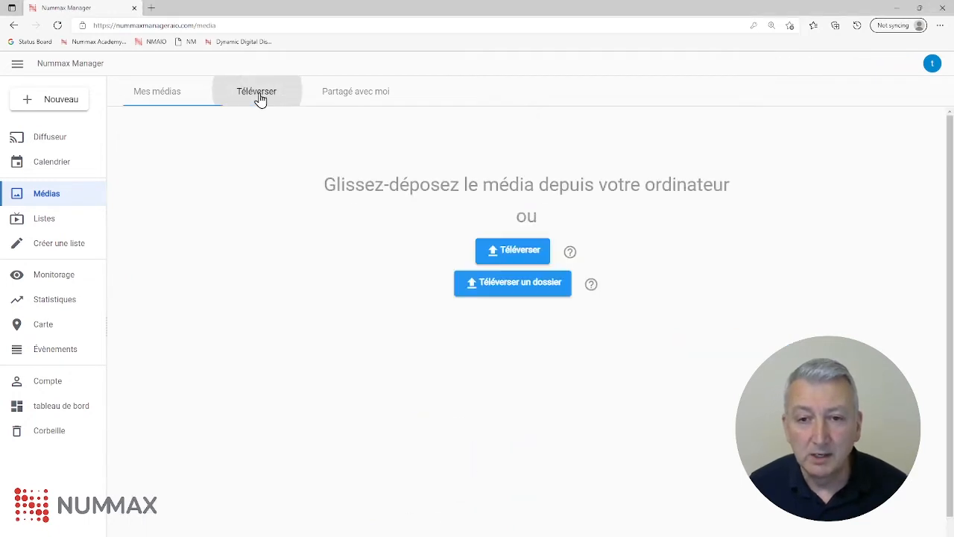
left_click(518, 262)
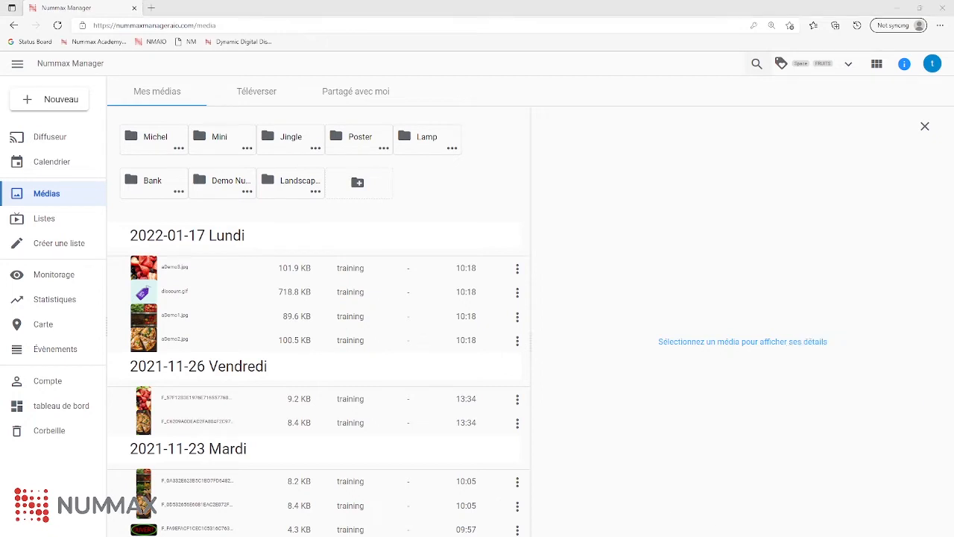
Step: Examine the previews and file details of aDemo3.jpg and discount.gif, hiding and restoring the details display
left_click(180, 274)
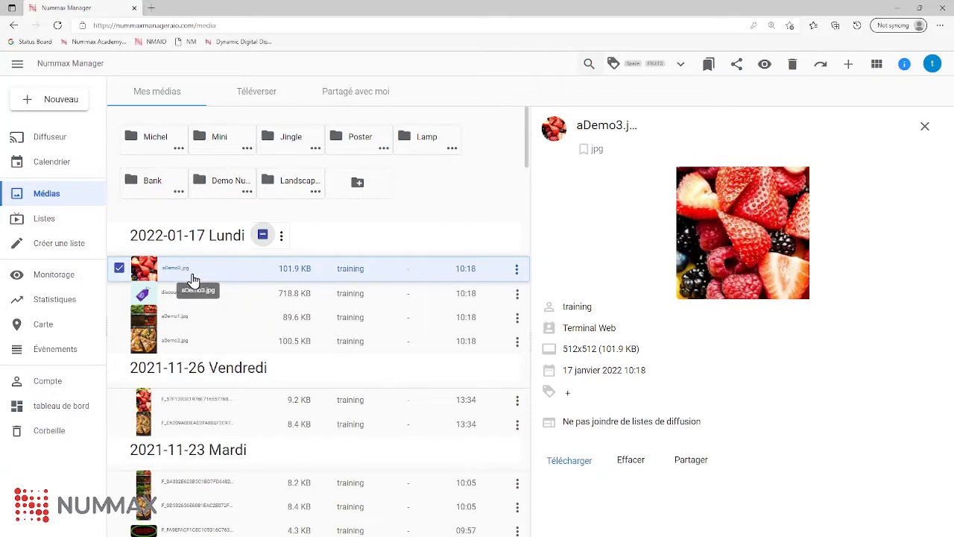
left_click(903, 66)
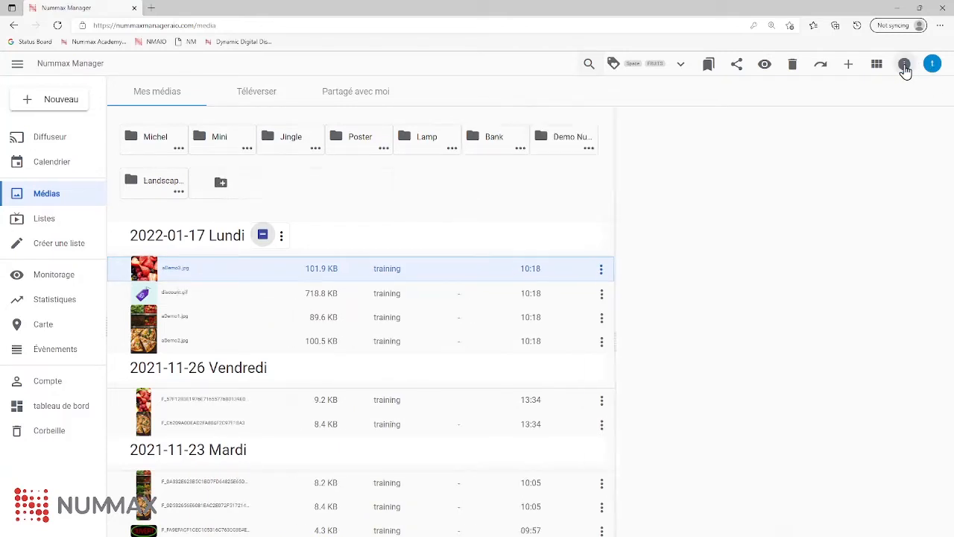
left_click(904, 67)
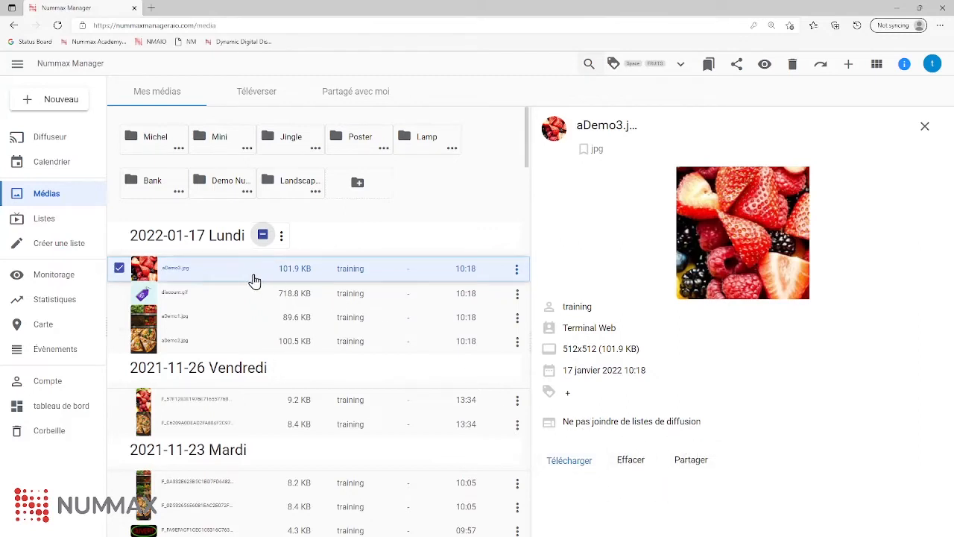
left_click(183, 300)
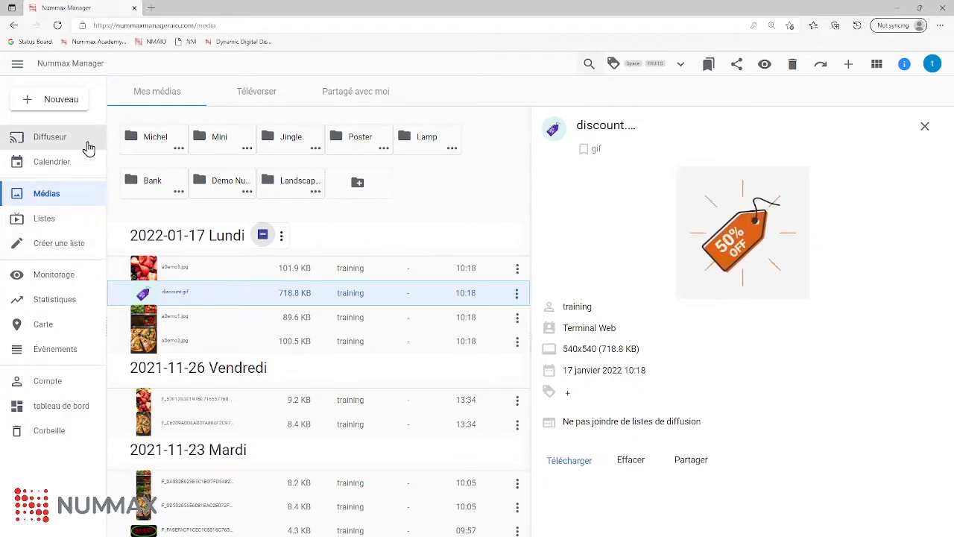
left_click(904, 65)
left_click(904, 67)
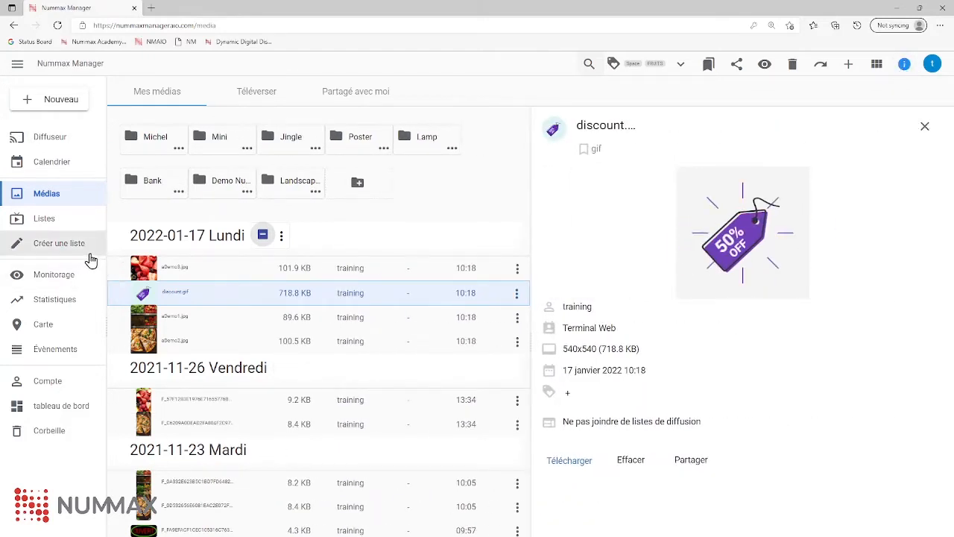
left_click(174, 272)
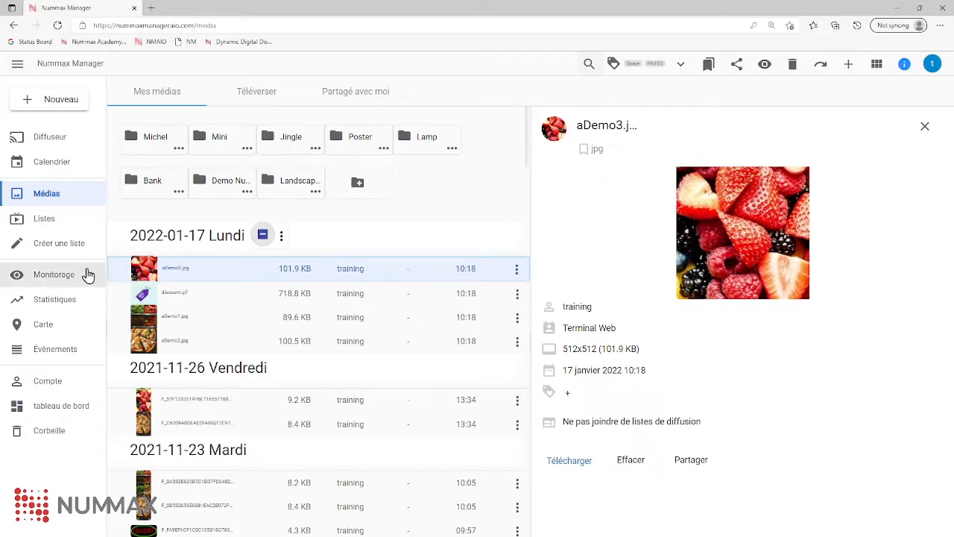
Step: Start a new playlist named MaListe and set its width and height to 160 each
left_click(52, 248)
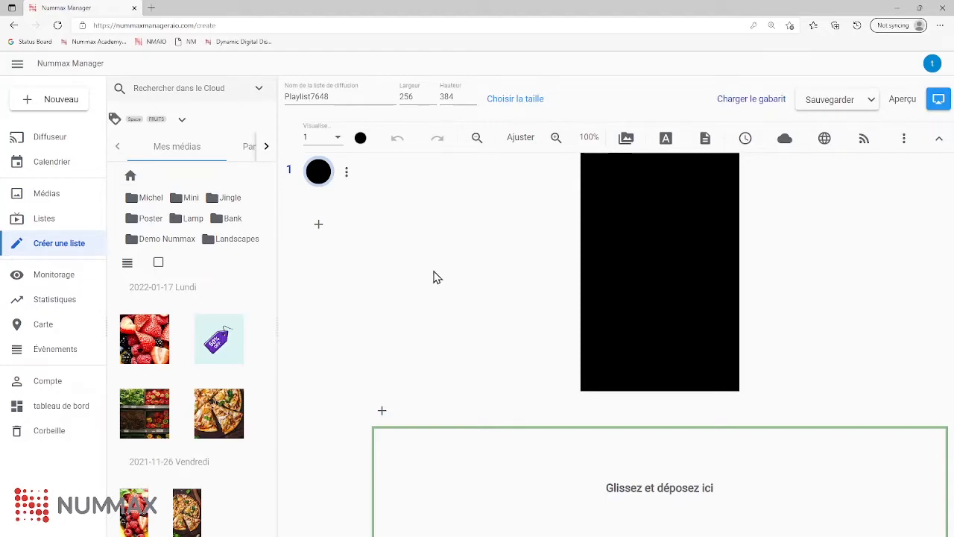
left_click_drag(336, 96, 284, 100)
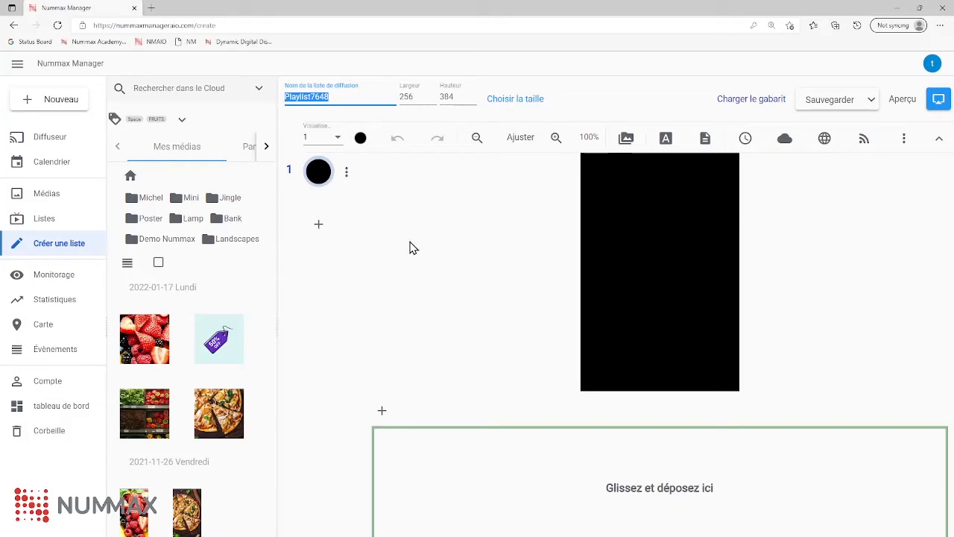
type("Mal")
double_click(421, 99)
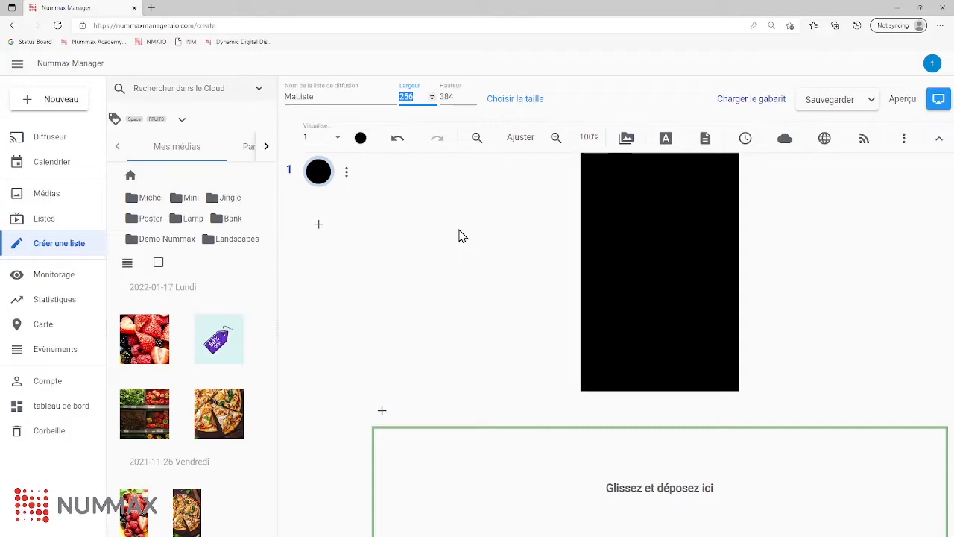
type("160")
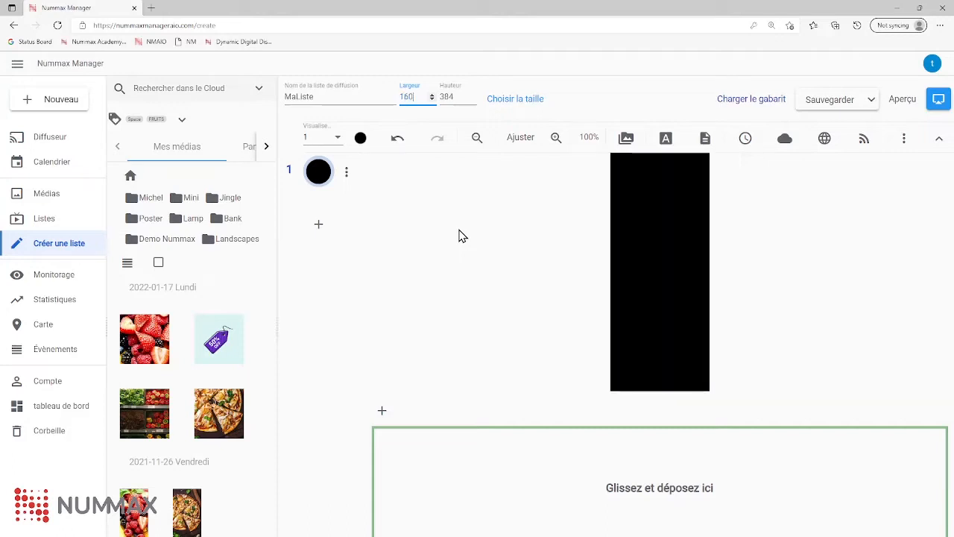
key("Tab")
type("160")
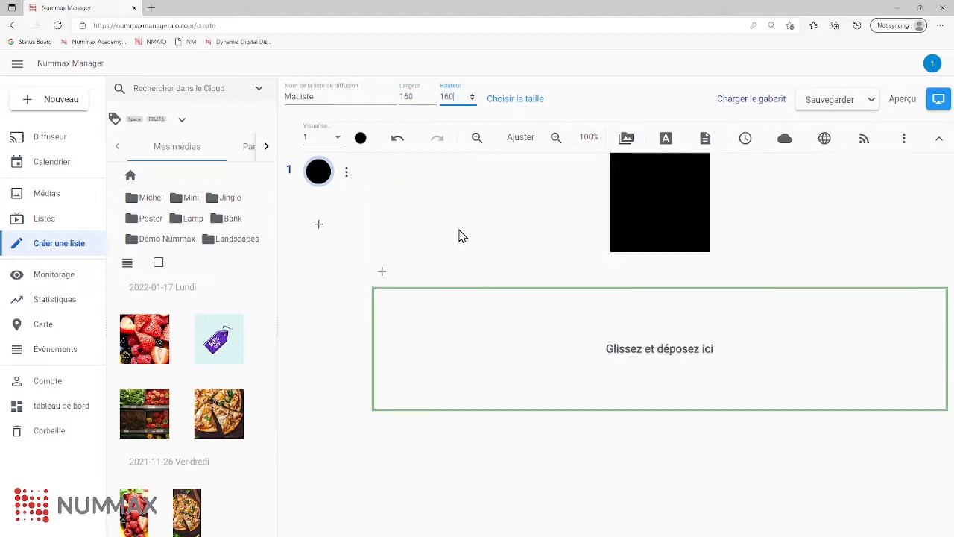
key("Tab")
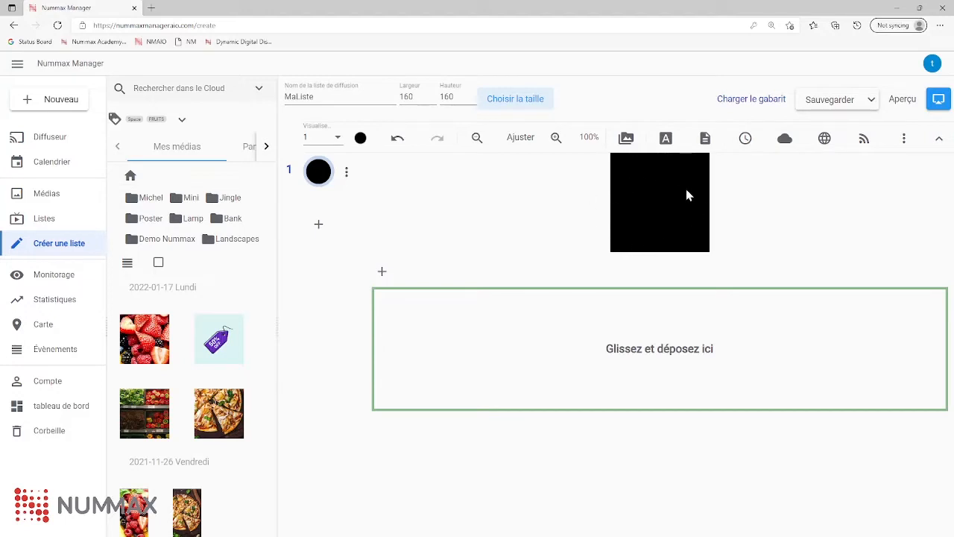
Step: Add aDemo3.jpg, aDemo1.jpg, aDemo2.jpg and discount.gif together to the playlist's drop area
left_click(555, 142)
left_click(555, 141)
left_click(556, 142)
left_click(557, 142)
left_click(556, 142)
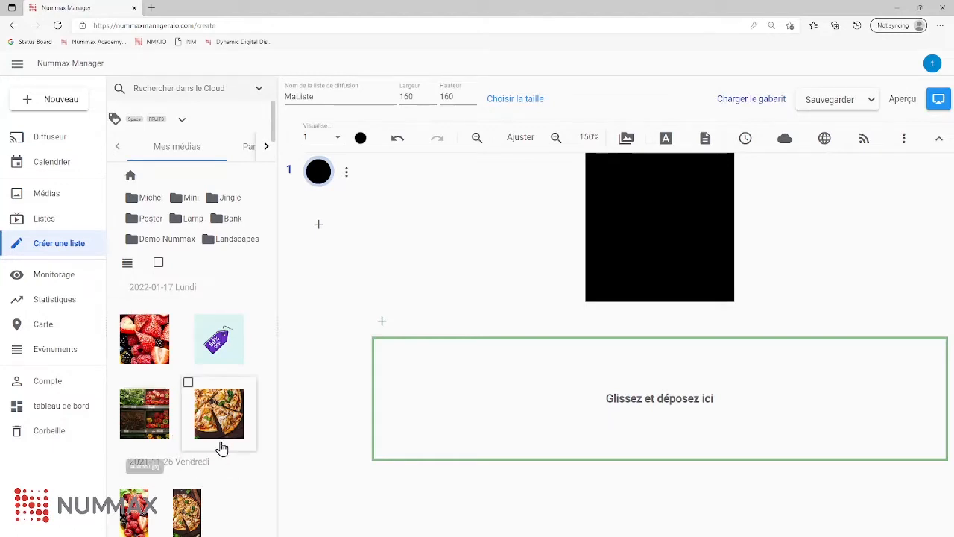
left_click(145, 340)
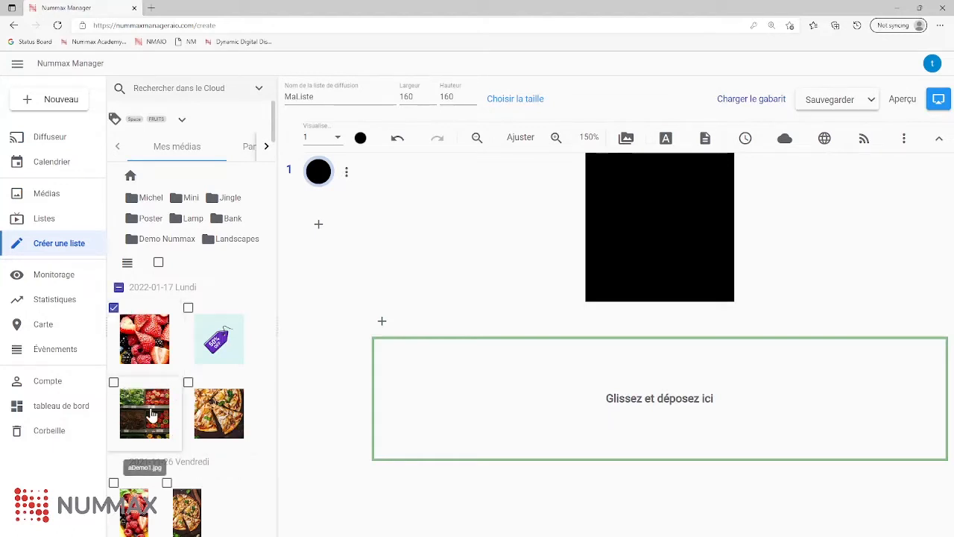
left_click(152, 416)
left_click(212, 419)
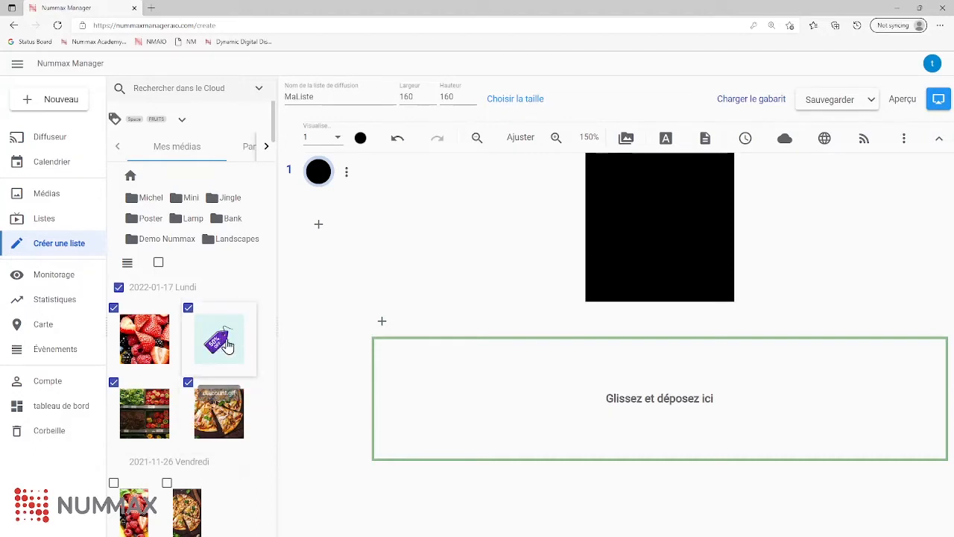
left_click(203, 333)
left_click_drag(205, 328, 498, 386)
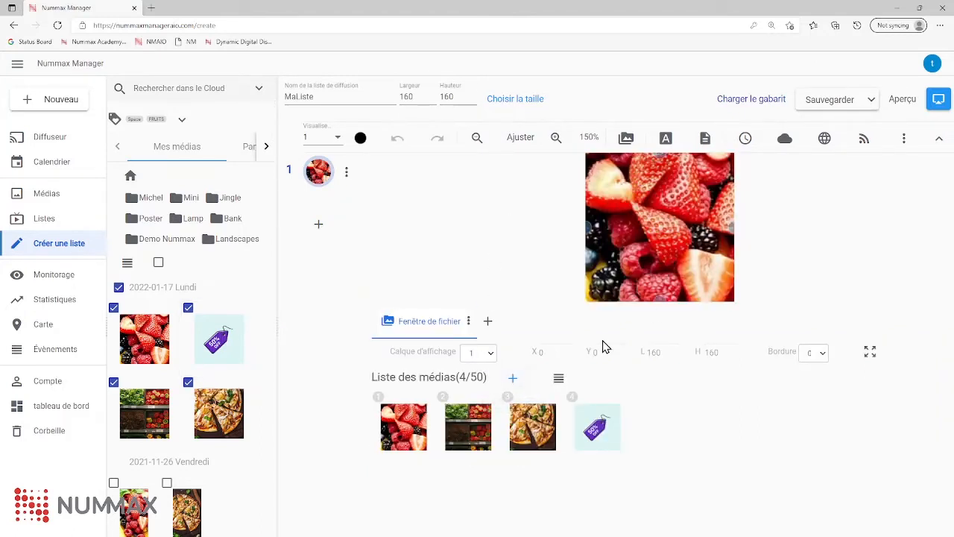
Step: Show the playlist's media as a detailed list and move discount.gif to the first position
left_click(559, 379)
scroll(564, 376, "down", 1)
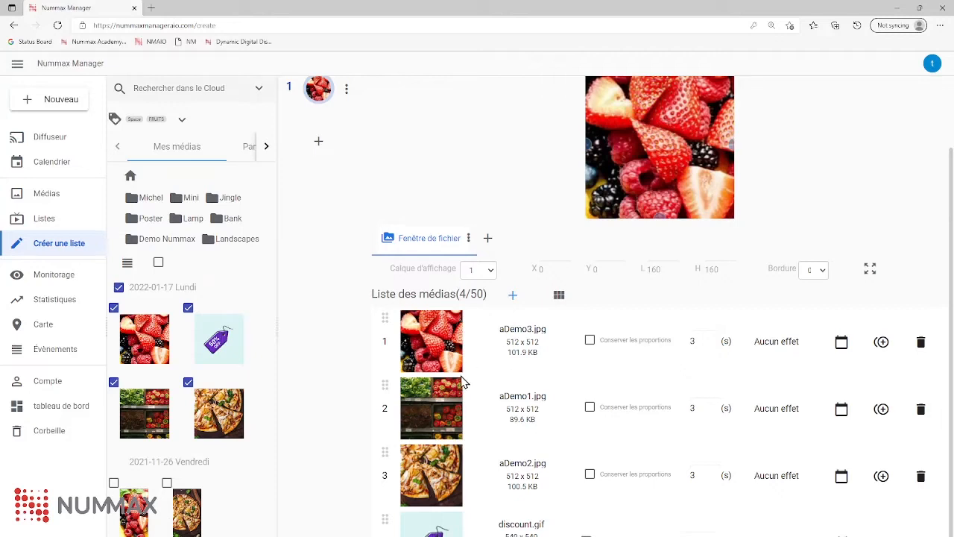
left_click_drag(381, 523, 386, 346)
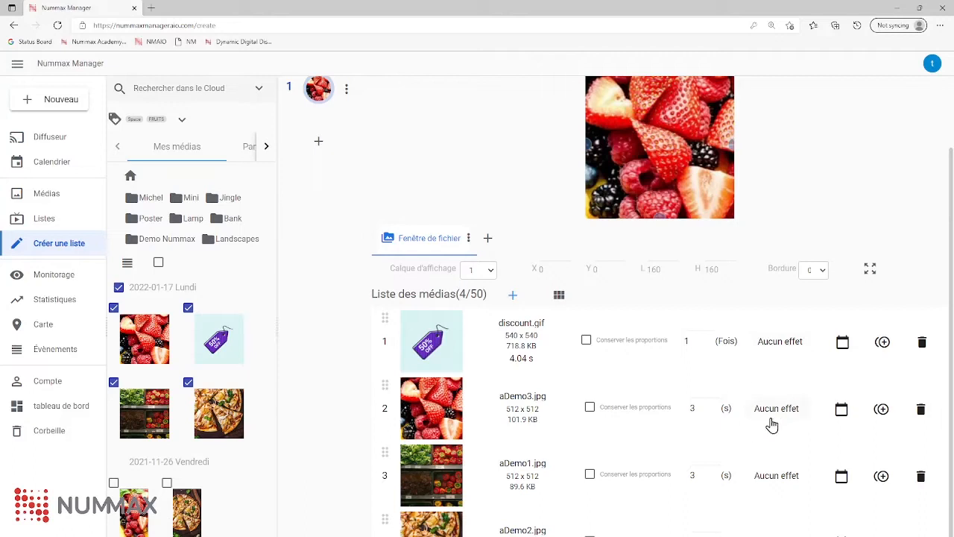
Step: Look through the transition effects available for aDemo1.jpg, including Mosaïque, without choosing one
left_click(781, 482)
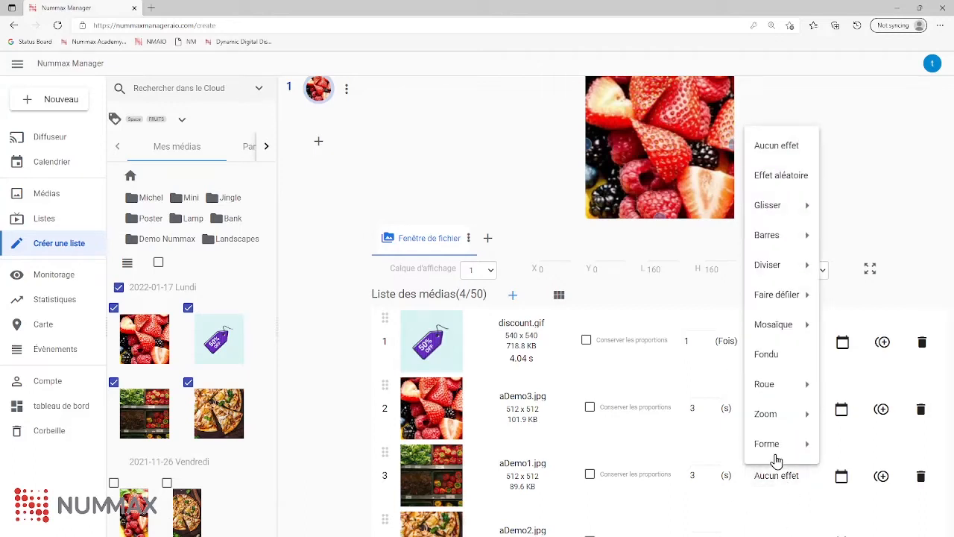
mouse_move(789, 206)
mouse_move(792, 325)
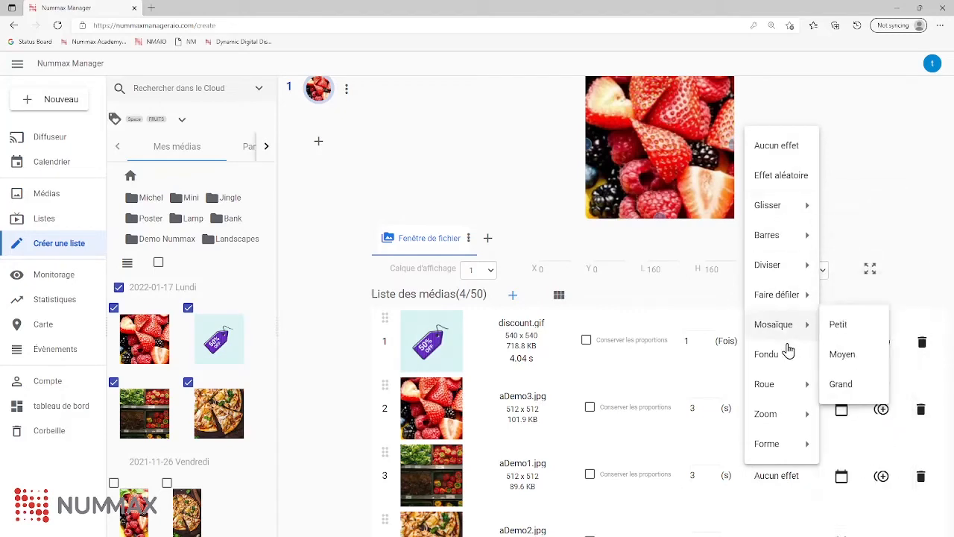
left_click(903, 215)
Step: Save the MaListe playlist
scroll(894, 218, "up", 2)
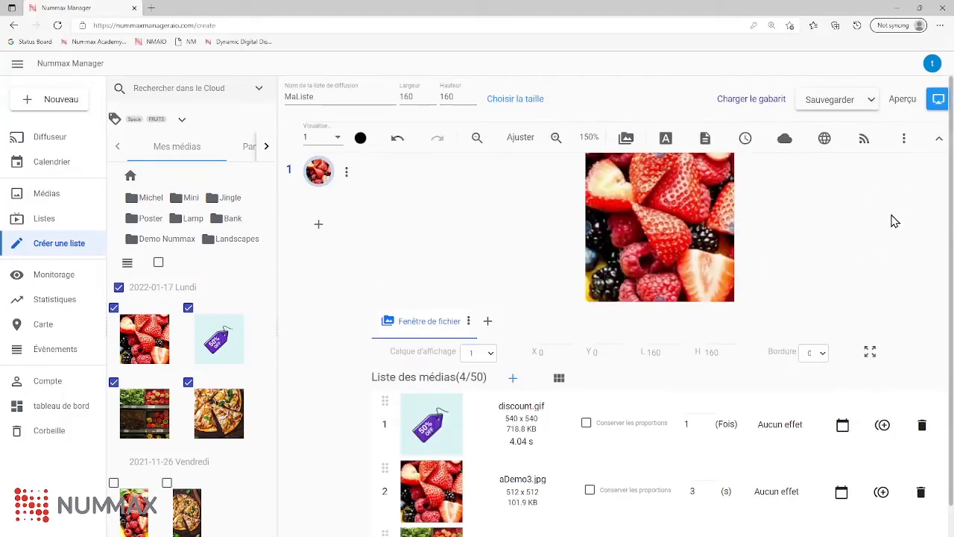
left_click(824, 104)
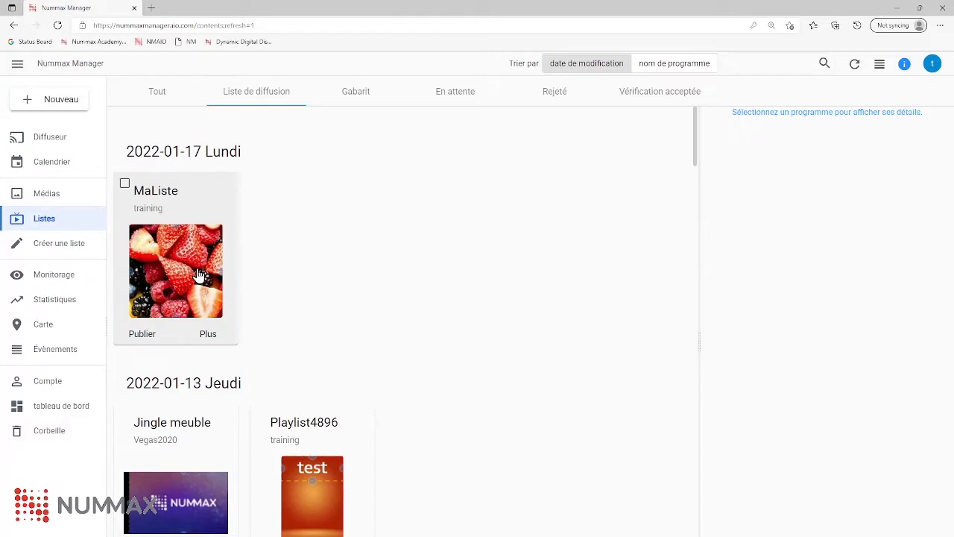
Step: Schedule the 2022-01-17 MaListe playlist on MyCompleteScreen's calendar in rotation mode, all day and every day, and apply the schedule
left_click(68, 170)
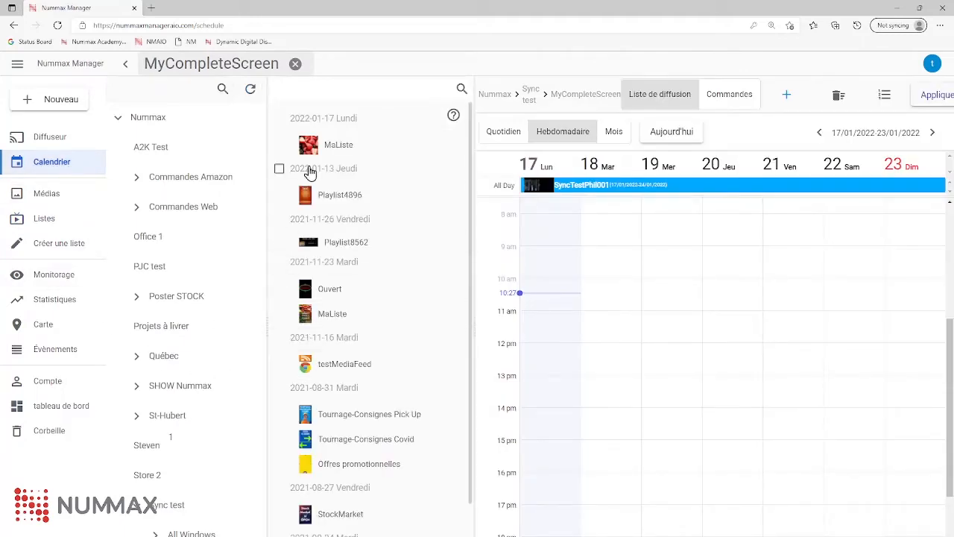
scroll(241, 268, "down", 1)
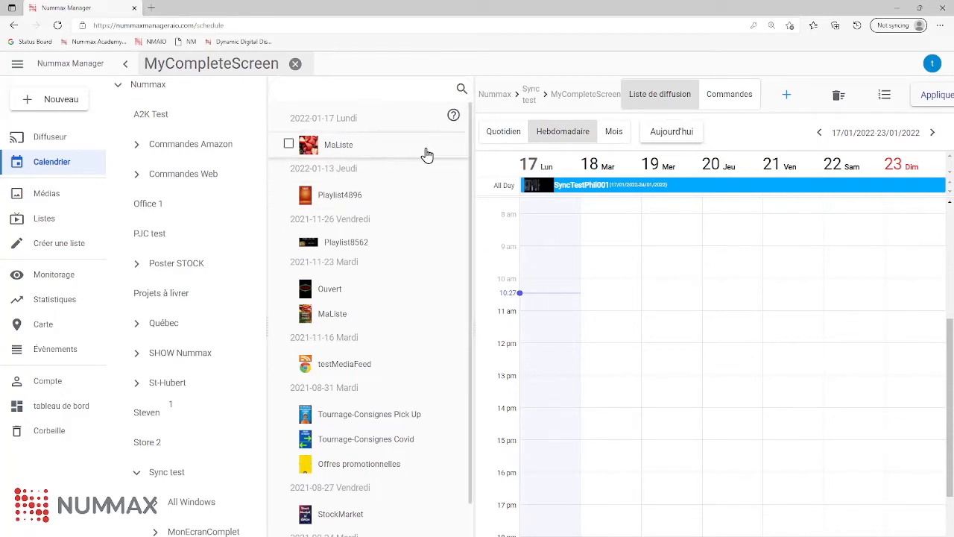
left_click_drag(335, 146, 683, 324)
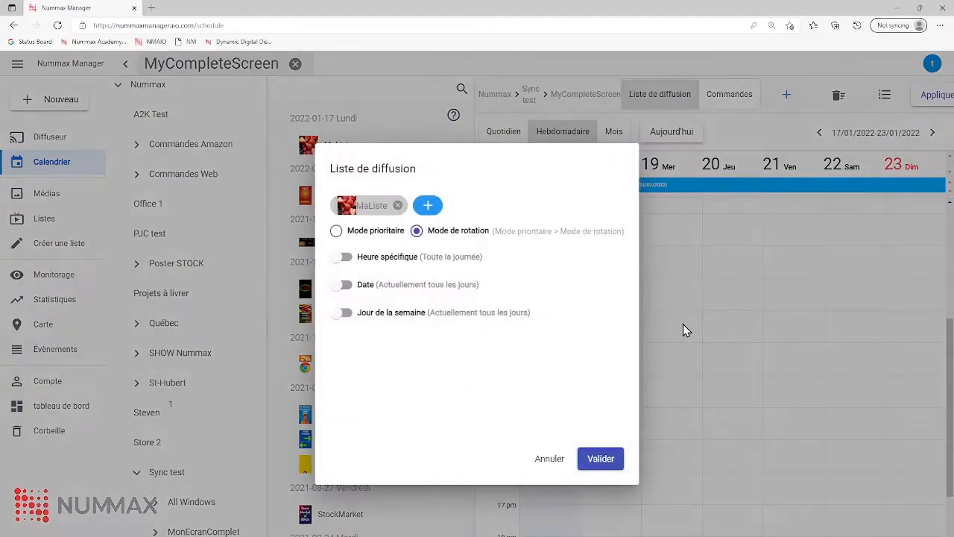
left_click(608, 456)
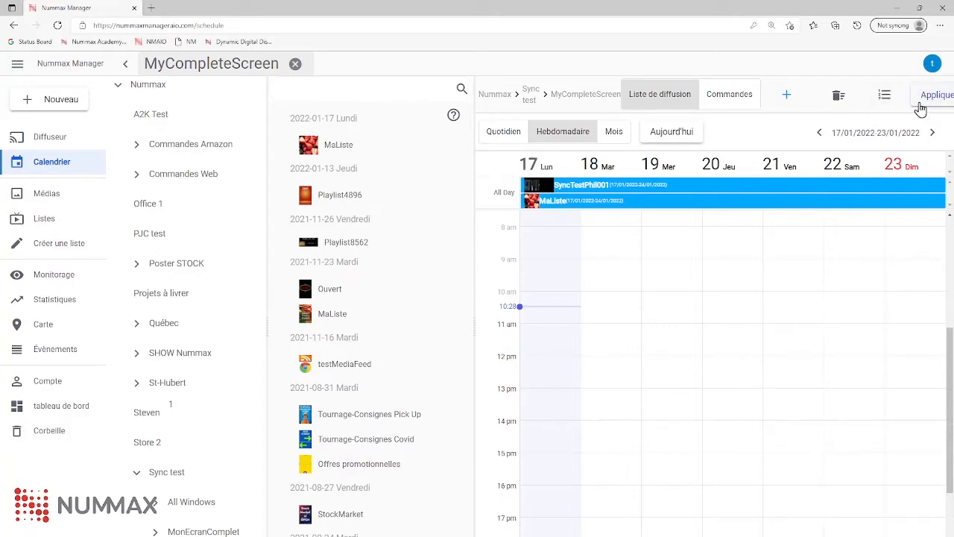
left_click(932, 97)
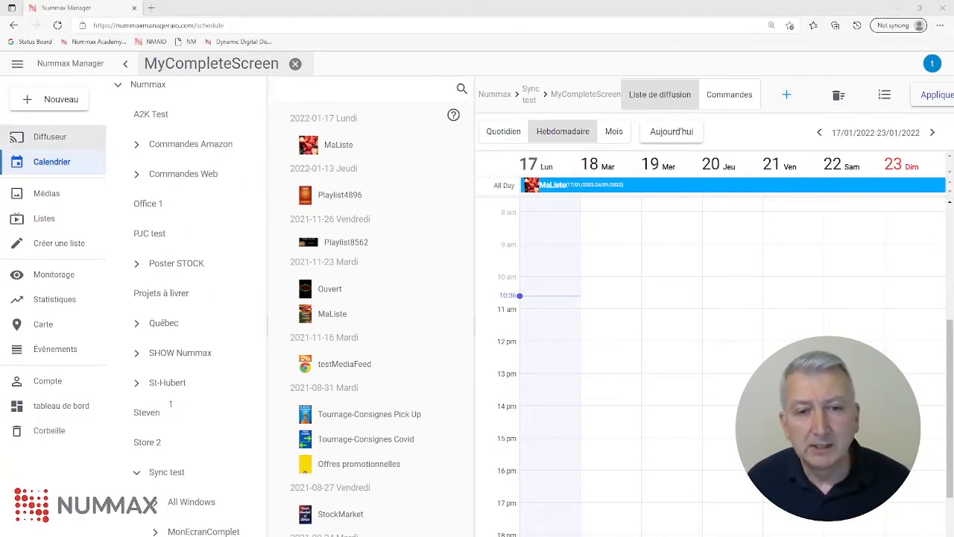
Step: Check the current playback preview and details of the Left display in MyCompleteScreen
left_click(73, 142)
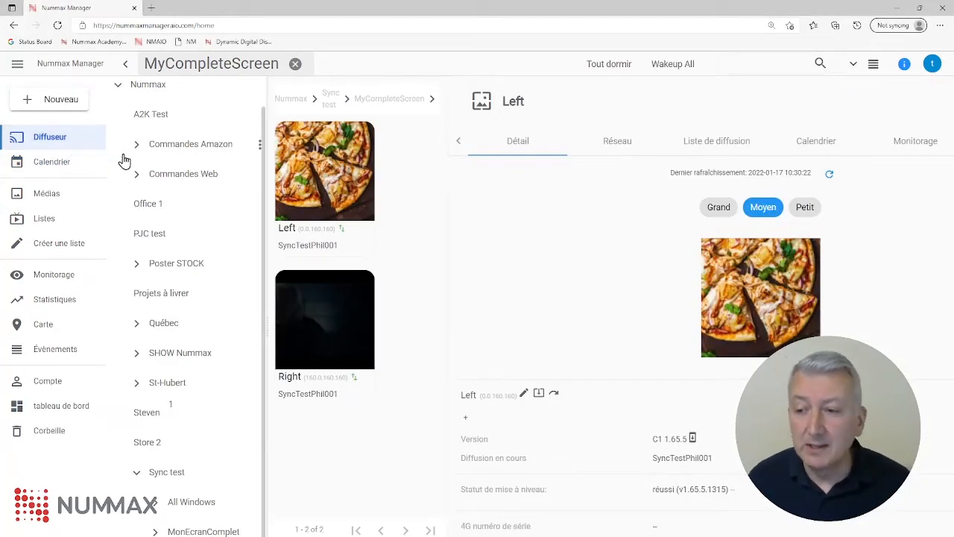
left_click(311, 176)
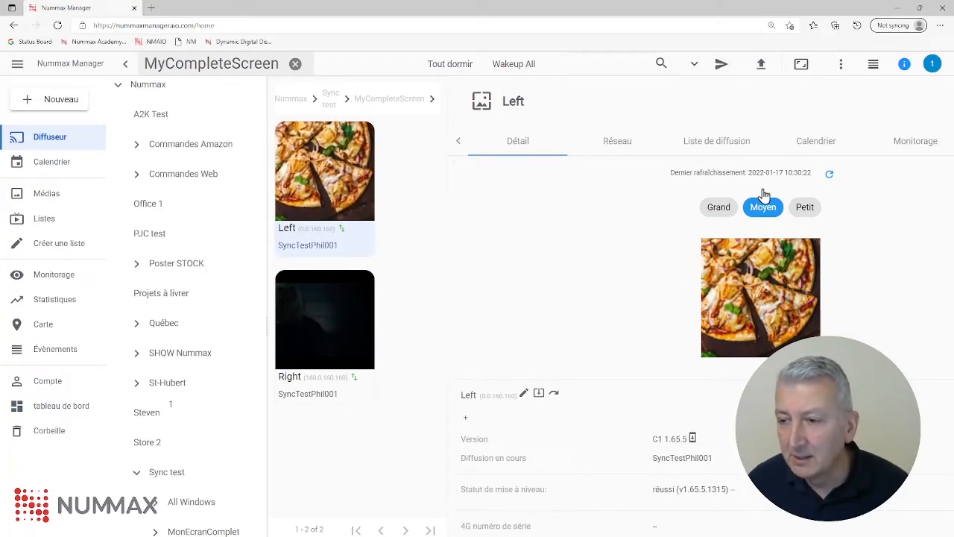
left_click(905, 66)
left_click(905, 65)
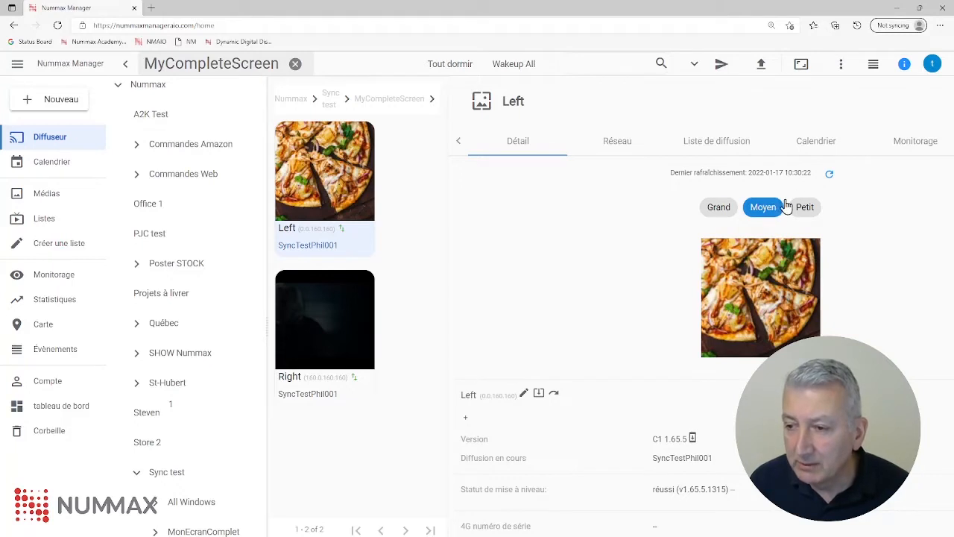
Step: Refresh the Left display's playback preview
left_click(829, 178)
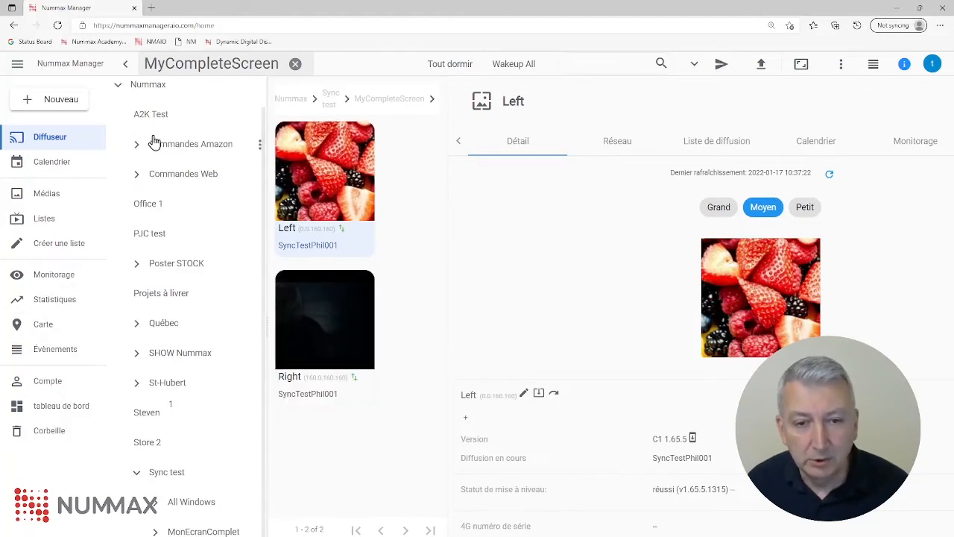
Step: Look at the specific-time, date and weekday options of MyCompleteScreen's scheduled MaListe entry in the calendar, and delete the entry
left_click(52, 164)
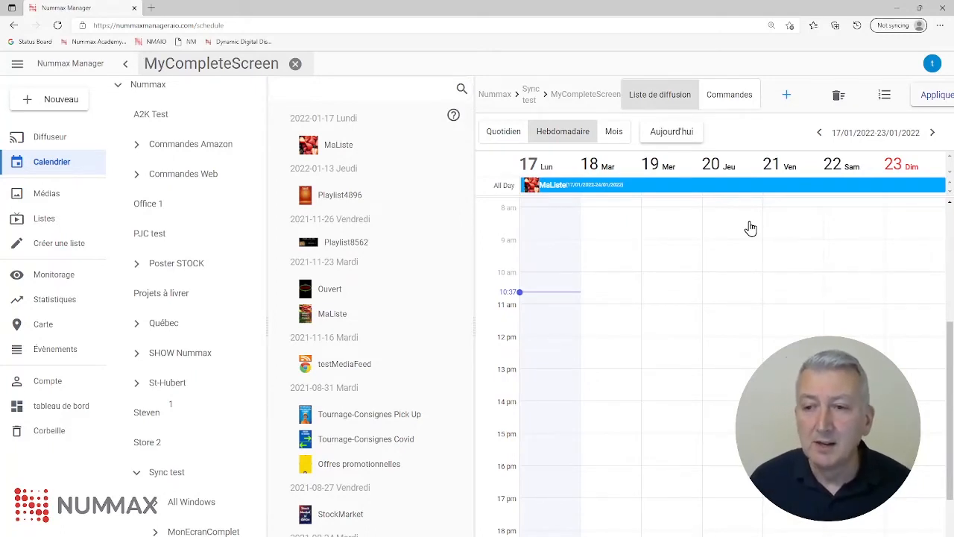
left_click(660, 186)
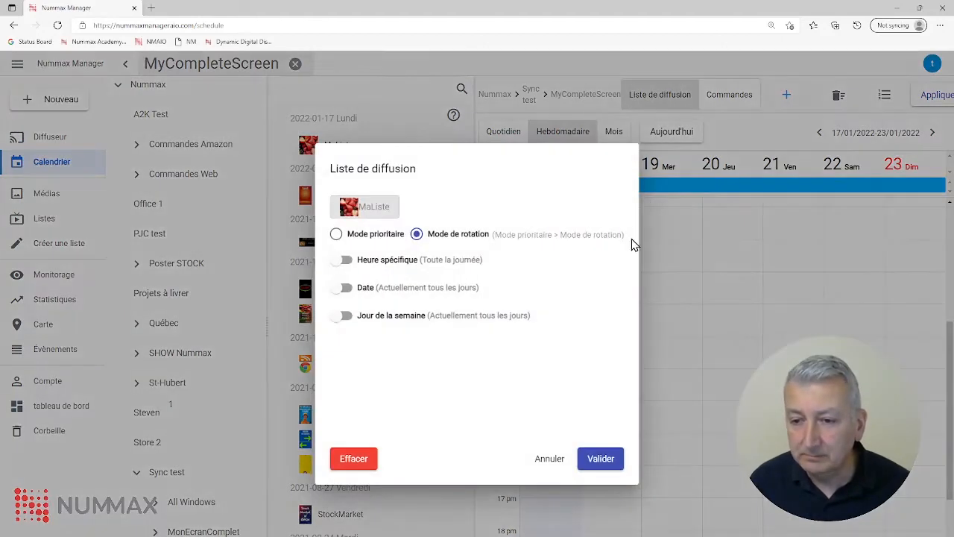
left_click(346, 261)
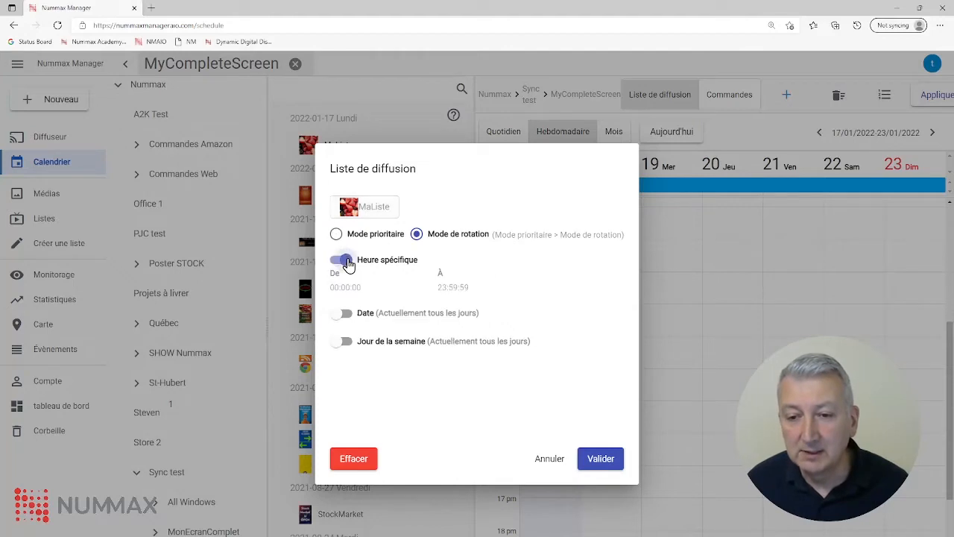
left_click(345, 315)
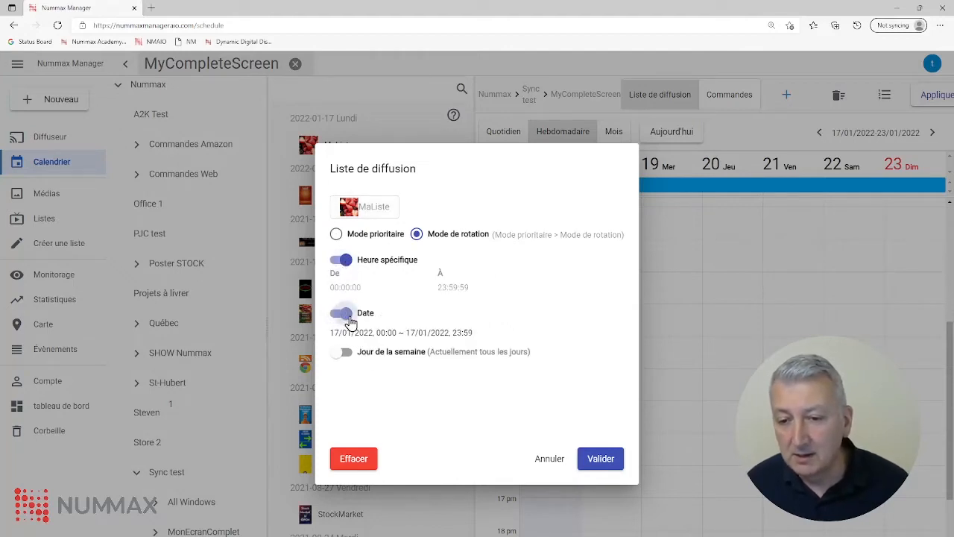
left_click(348, 355)
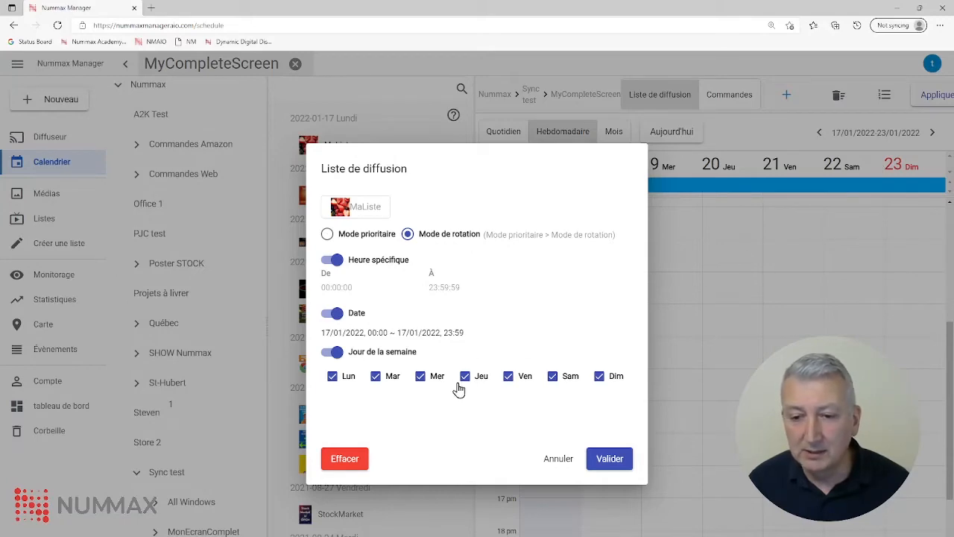
left_click(357, 459)
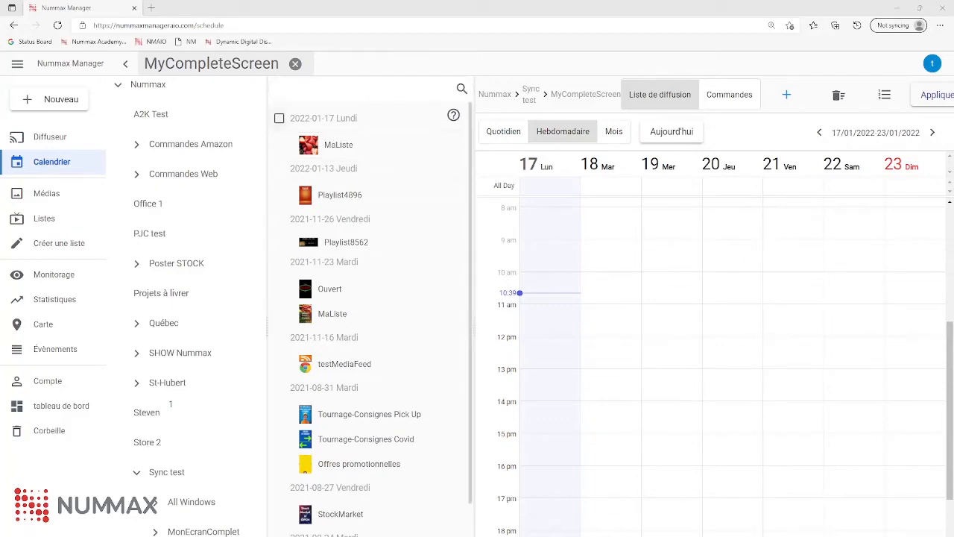
Step: Schedule the 2022-01-17 MaListe playlist in rotation mode, all day, on Mondays only and without a date limit
left_click_drag(339, 145, 711, 285)
left_click(389, 285)
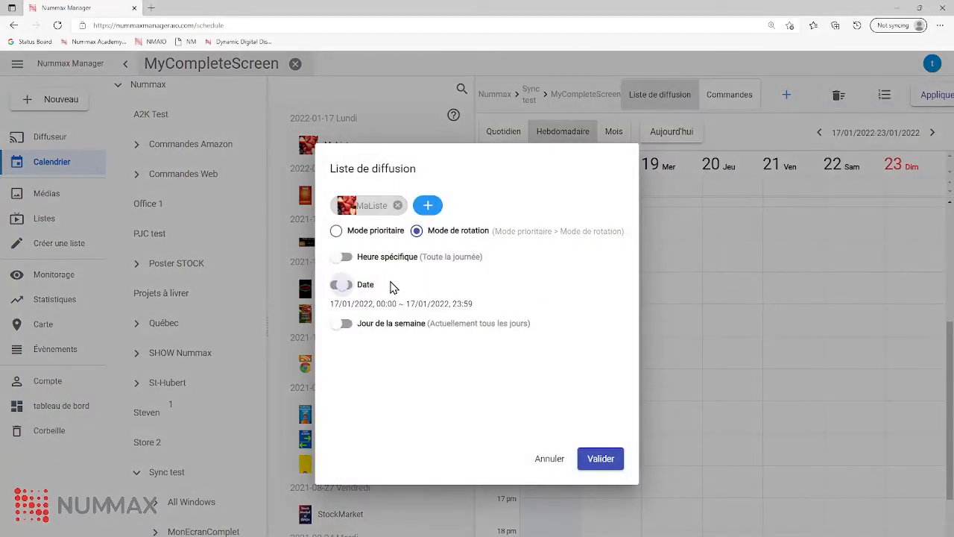
left_click(360, 323)
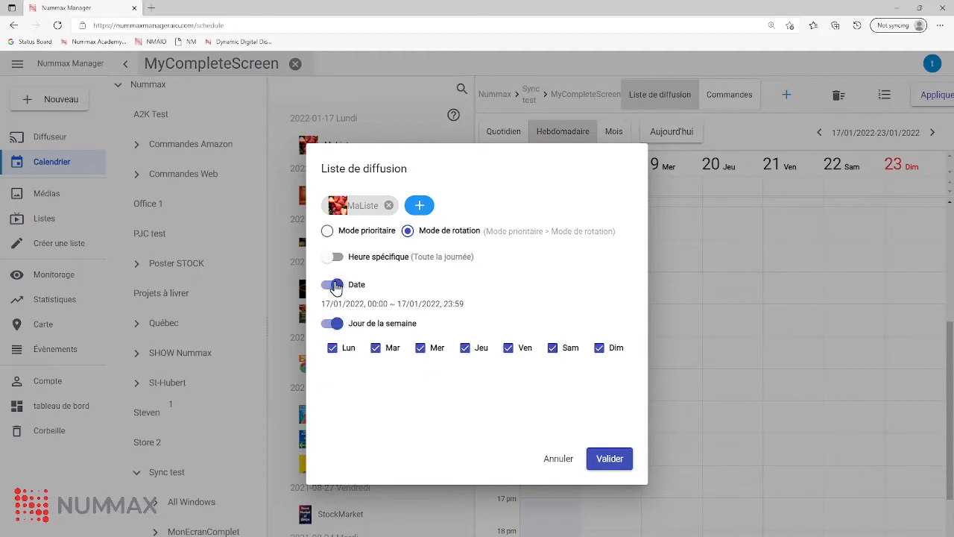
left_click(333, 284)
left_click(376, 337)
left_click(421, 337)
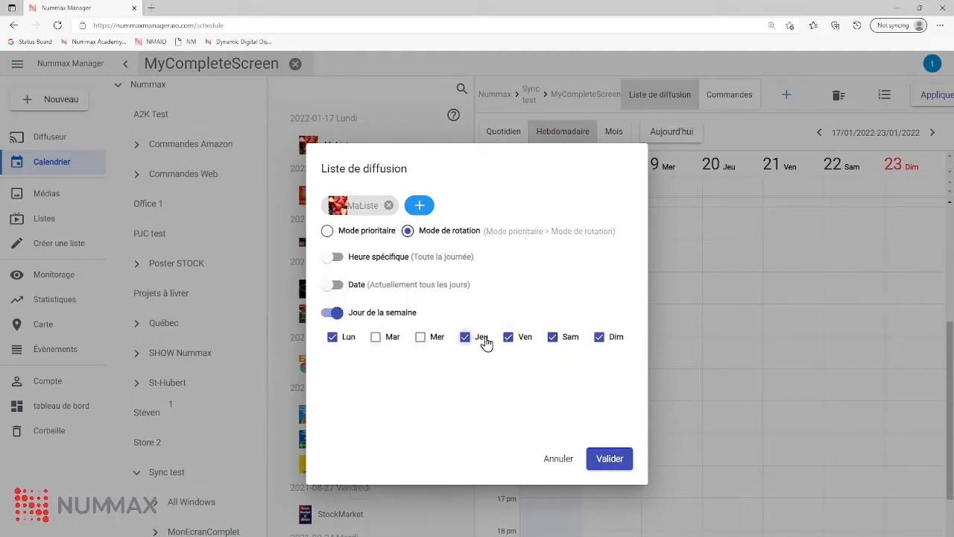
left_click(465, 337)
left_click(508, 337)
left_click(552, 337)
left_click(616, 339)
left_click(607, 463)
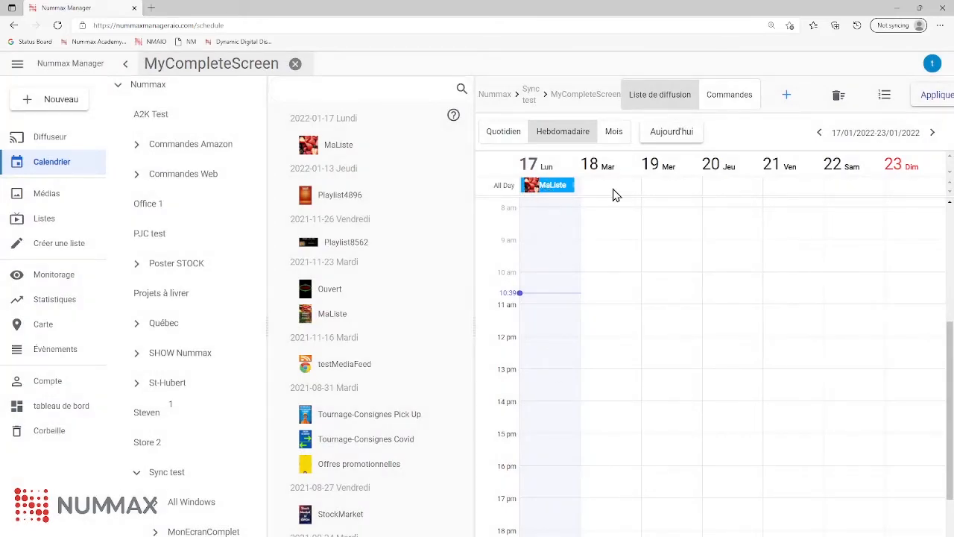
Step: Examine the MaListe schedule in the month view, the week view and the priority list
left_click(611, 140)
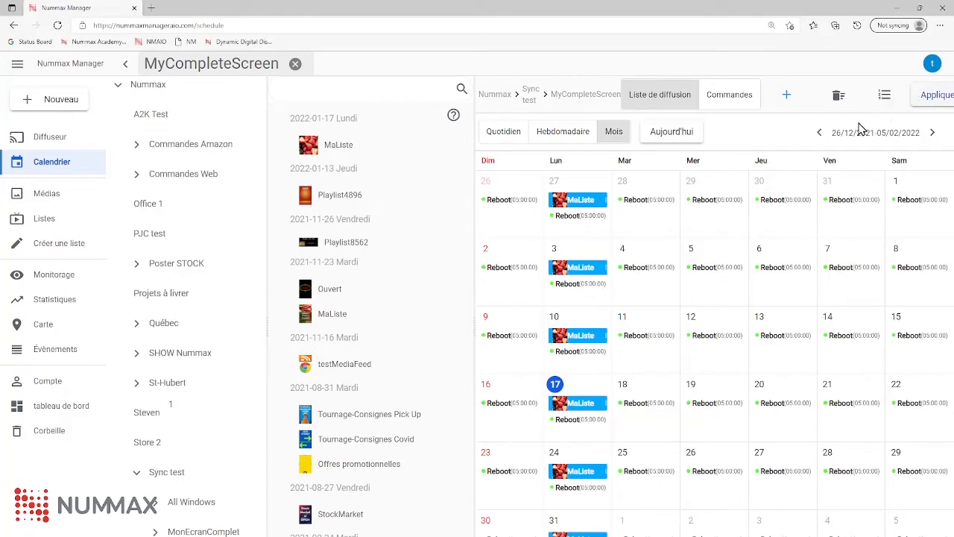
left_click(885, 96)
left_click(884, 96)
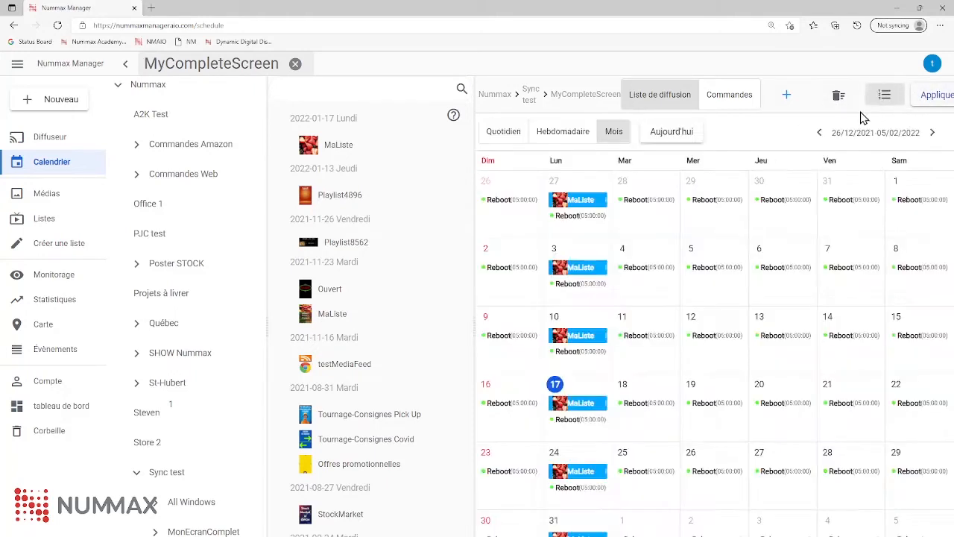
left_click(570, 133)
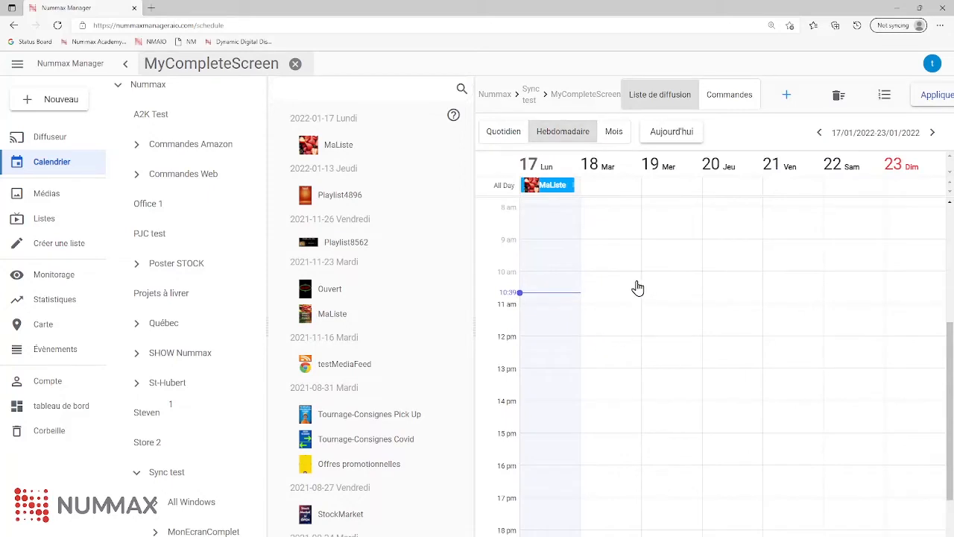
left_click(884, 95)
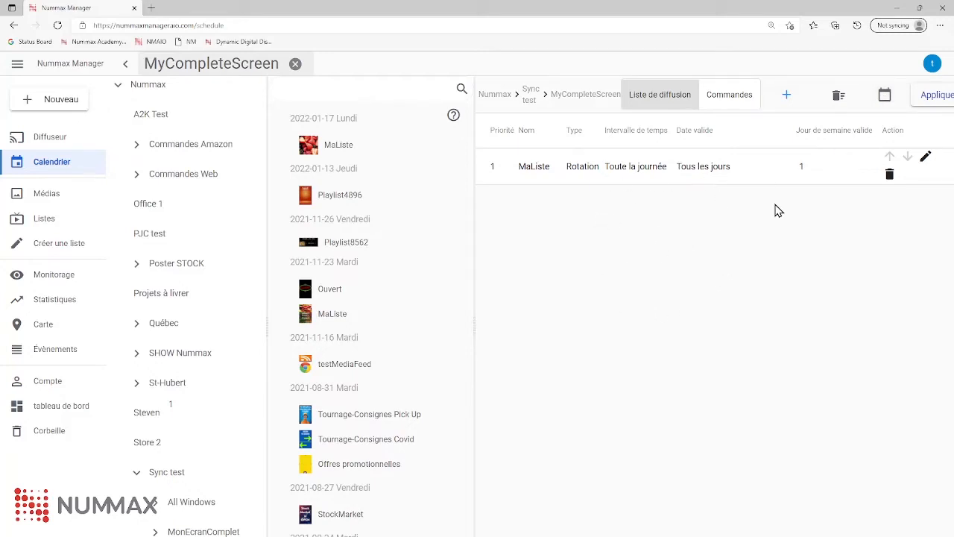
left_click(884, 95)
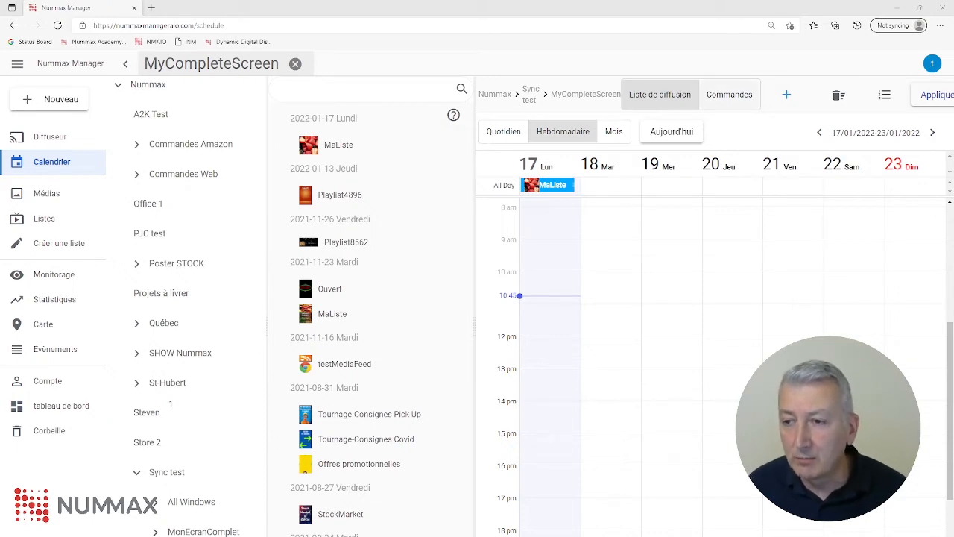
Step: Create a new calendar command, look through the available command types and choose Réglage de la luminosité
left_click(726, 98)
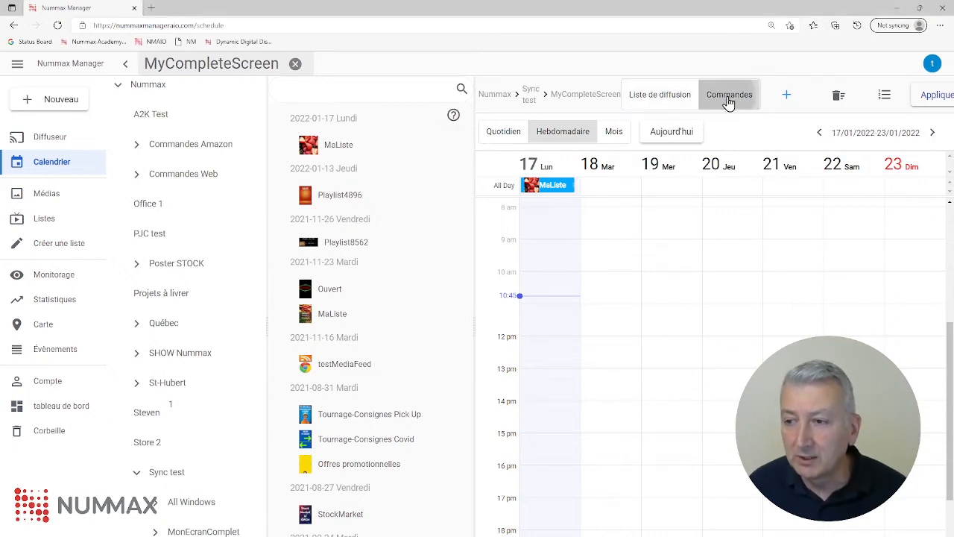
left_click(786, 97)
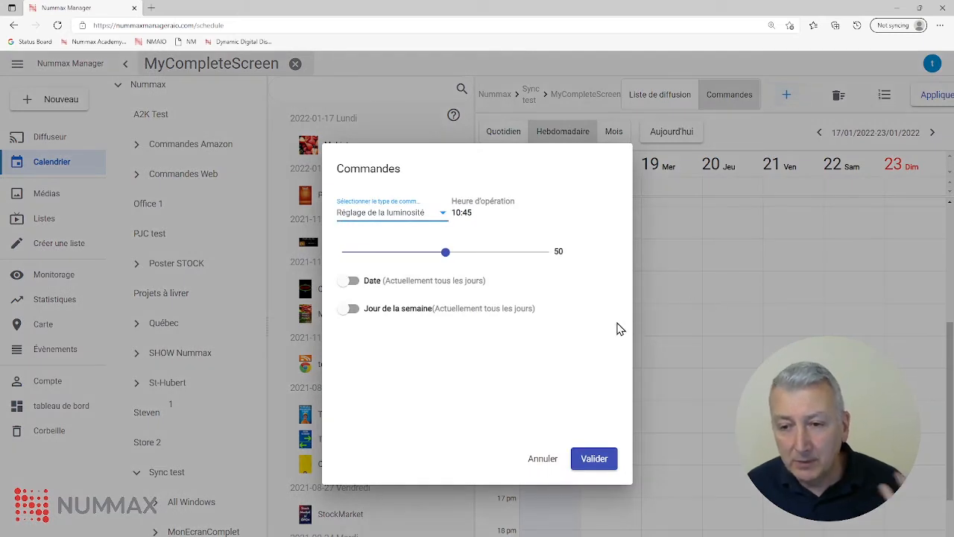
left_click(437, 216)
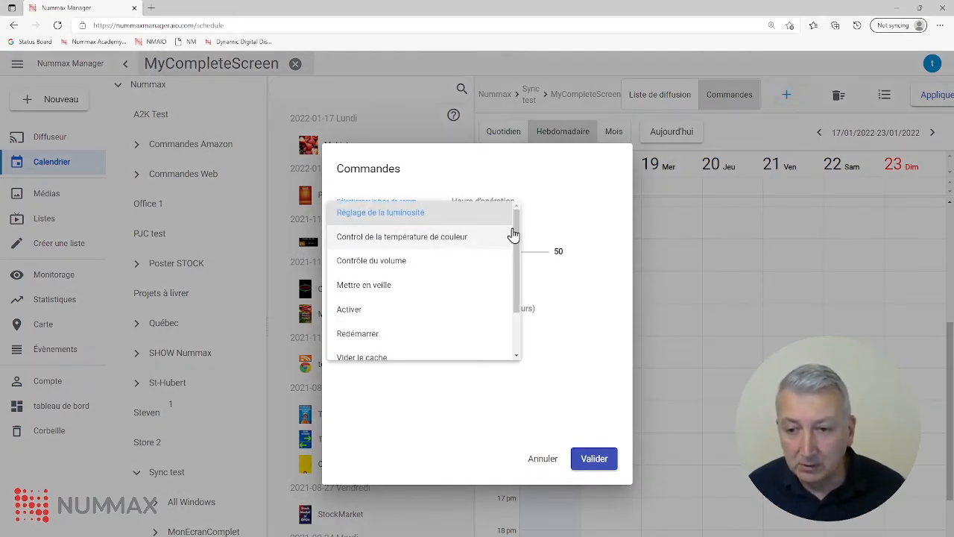
left_click_drag(516, 230, 514, 253)
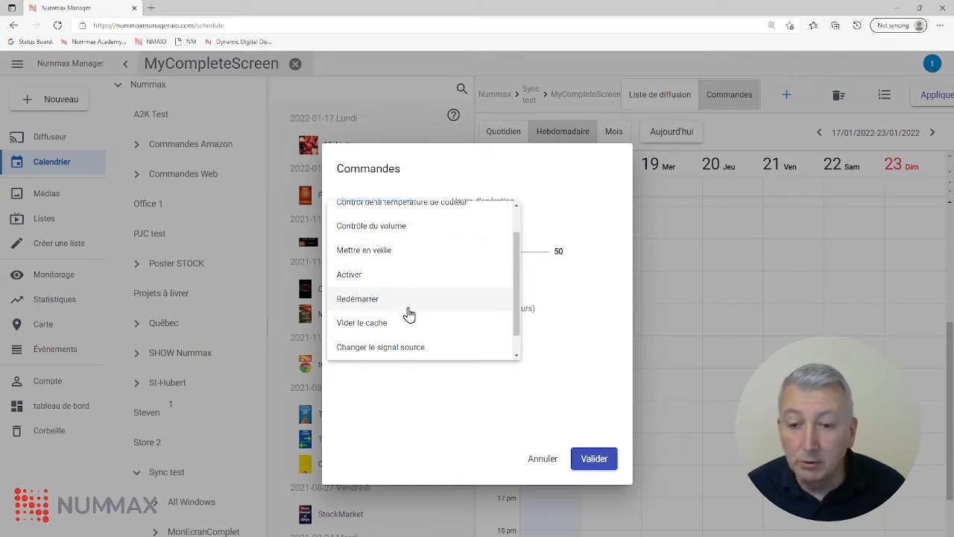
scroll(485, 261, "up", 2)
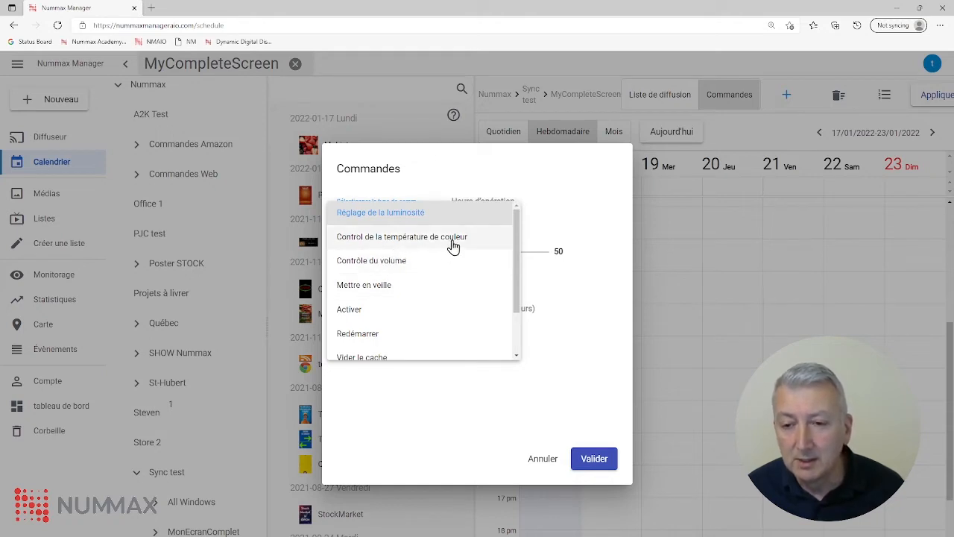
left_click(415, 222)
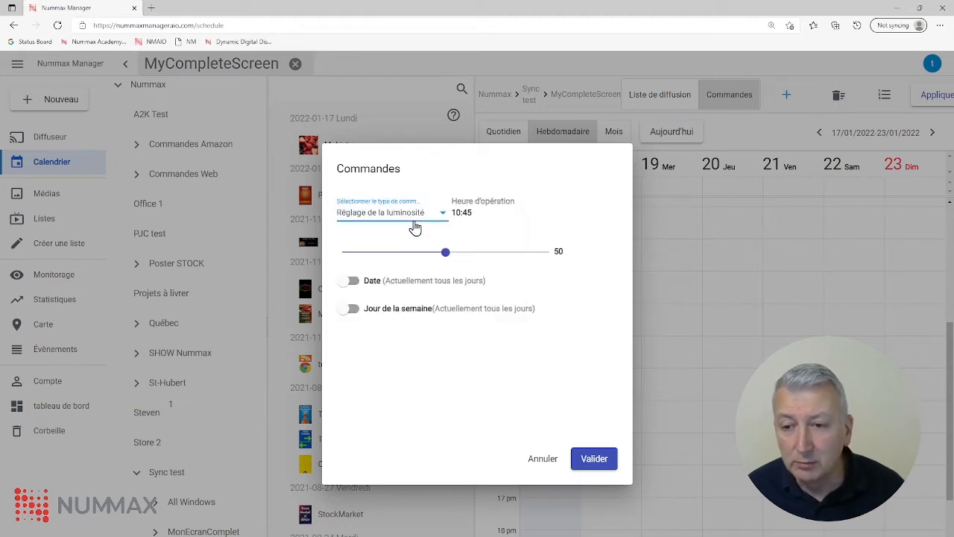
Step: Set the brightness command's operation time to 17:00:00 and its level to 20, and validate it for every day
left_click(464, 212)
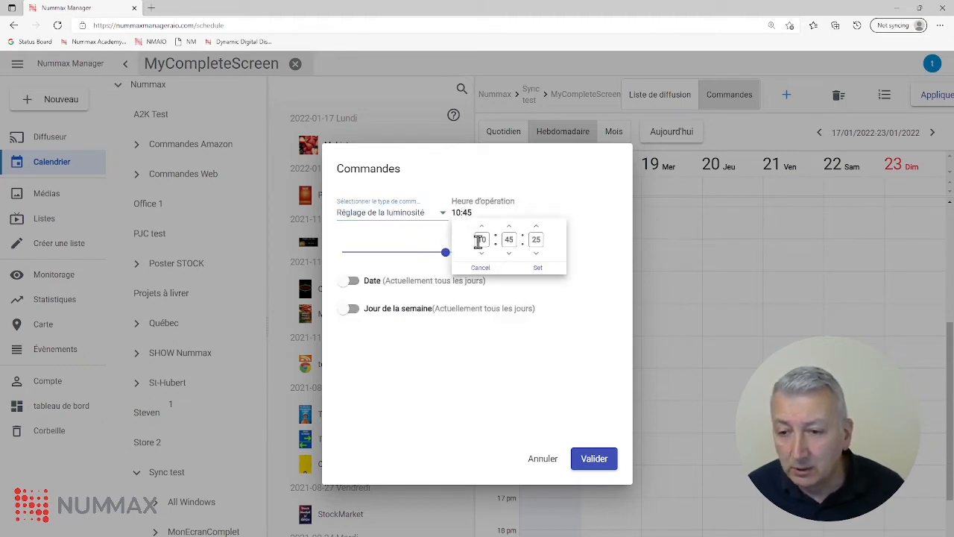
double_click(480, 240)
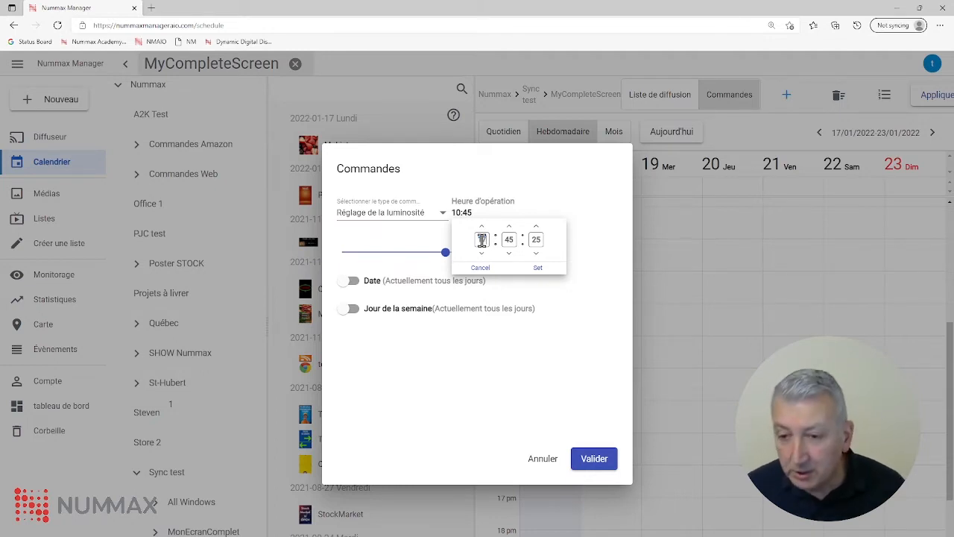
key("Tab")
type("0")
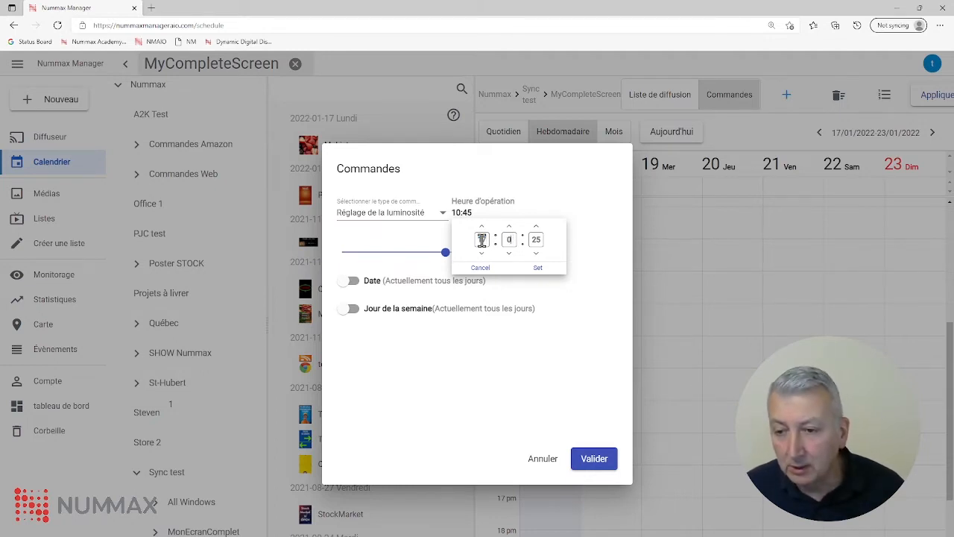
type("0")
key("Tab")
type("0")
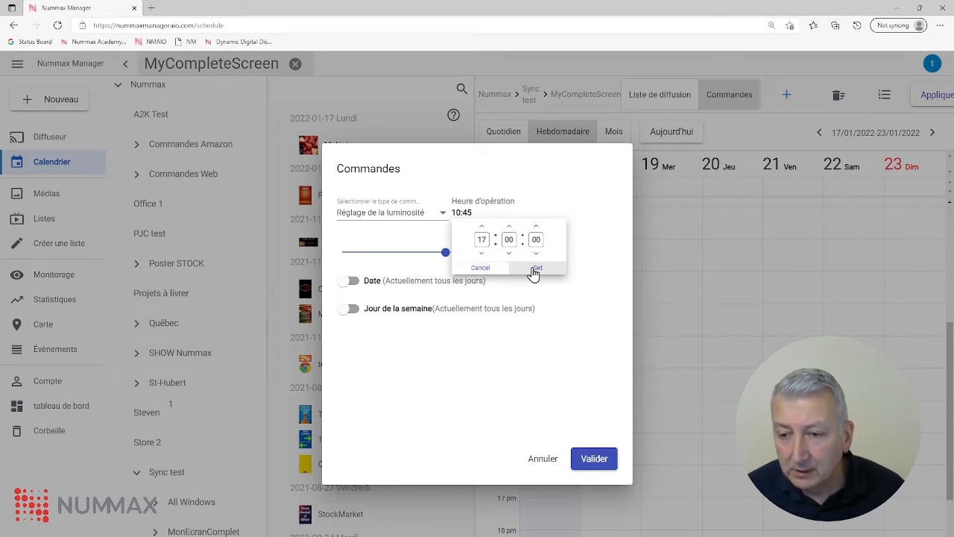
left_click(534, 269)
left_click_drag(445, 251, 384, 270)
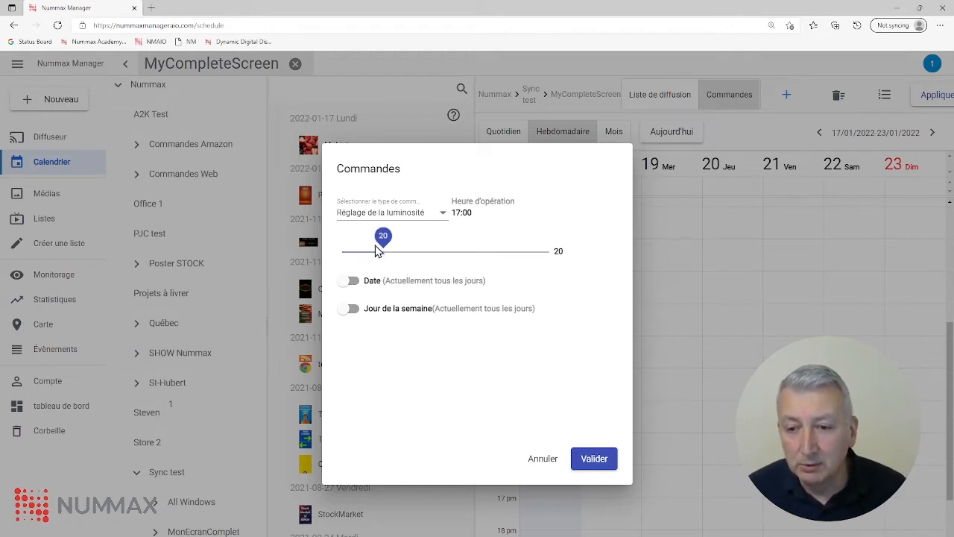
left_click(605, 460)
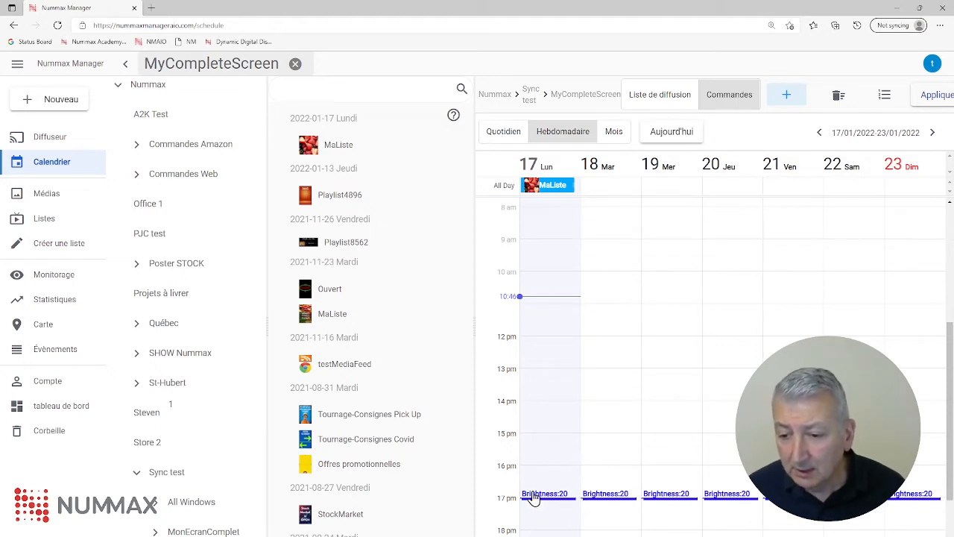
Step: Add a Réglage de la luminosité command at 07:00 with level 90, valid for every day, to the screen's calendar
scroll(549, 477, "down", 3)
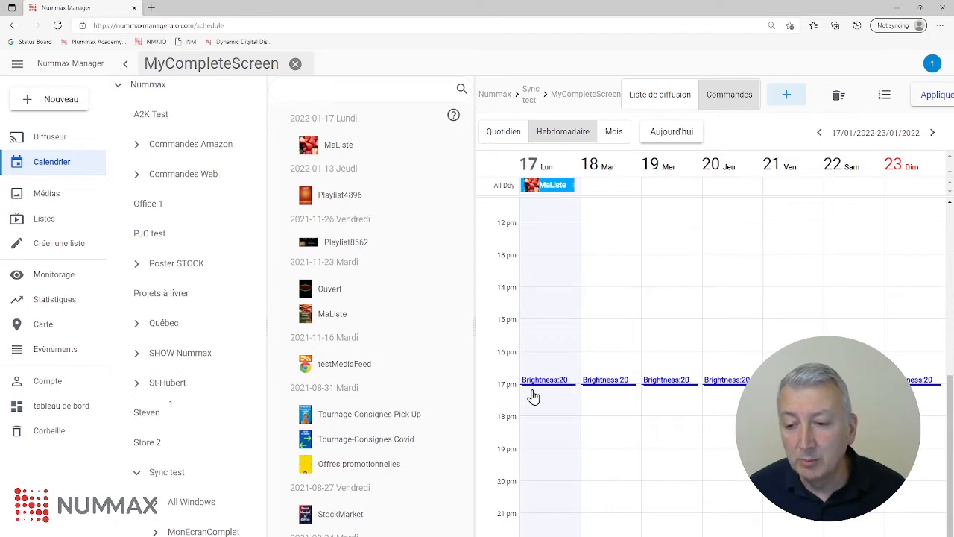
scroll(602, 368, "up", 5)
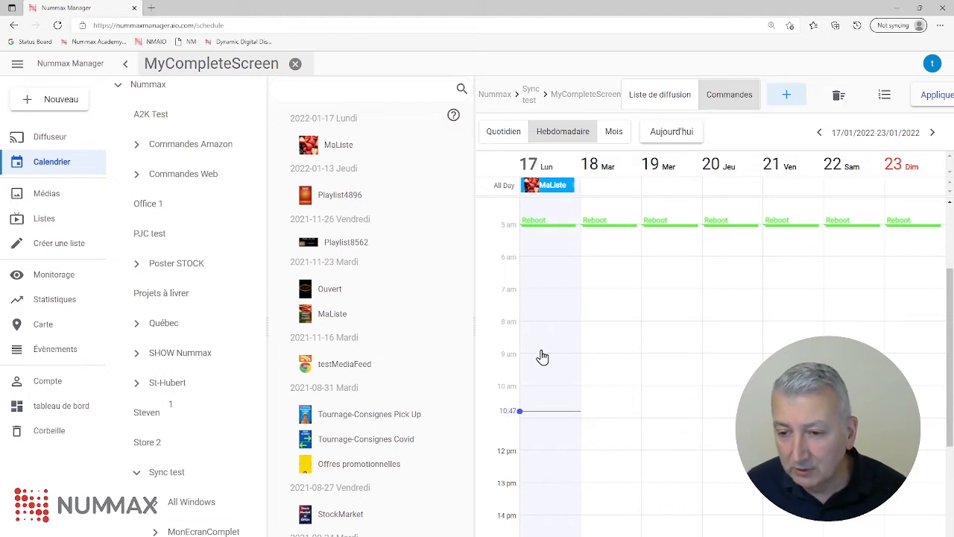
left_click(545, 293)
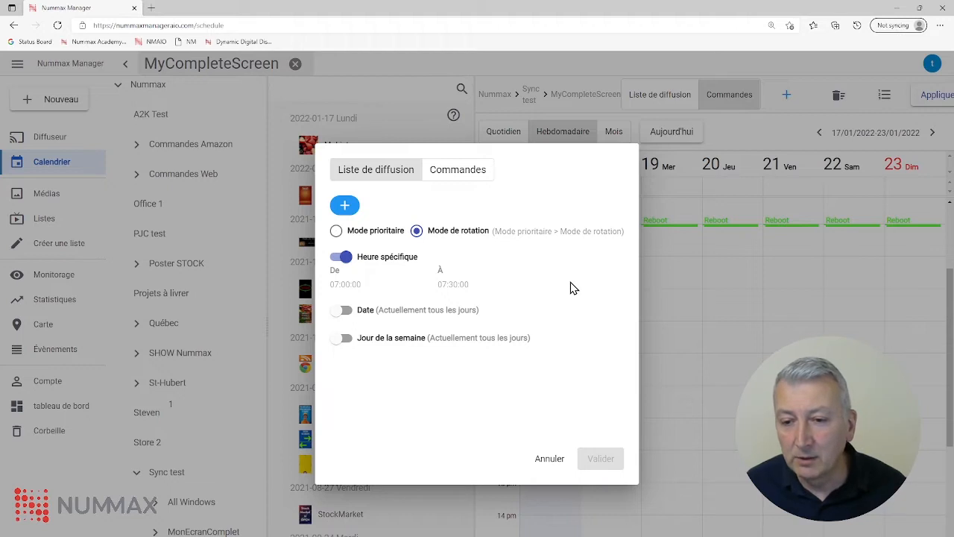
left_click(339, 258)
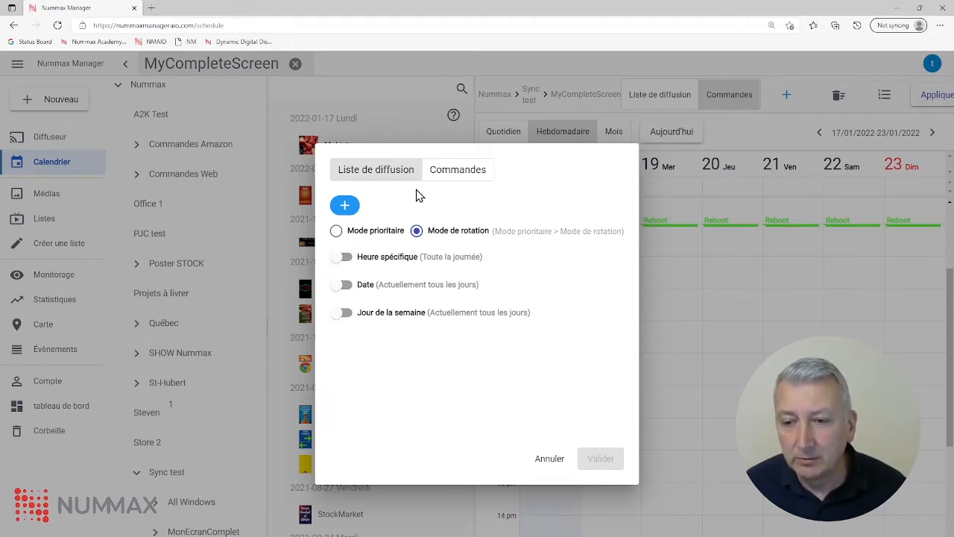
left_click(458, 171)
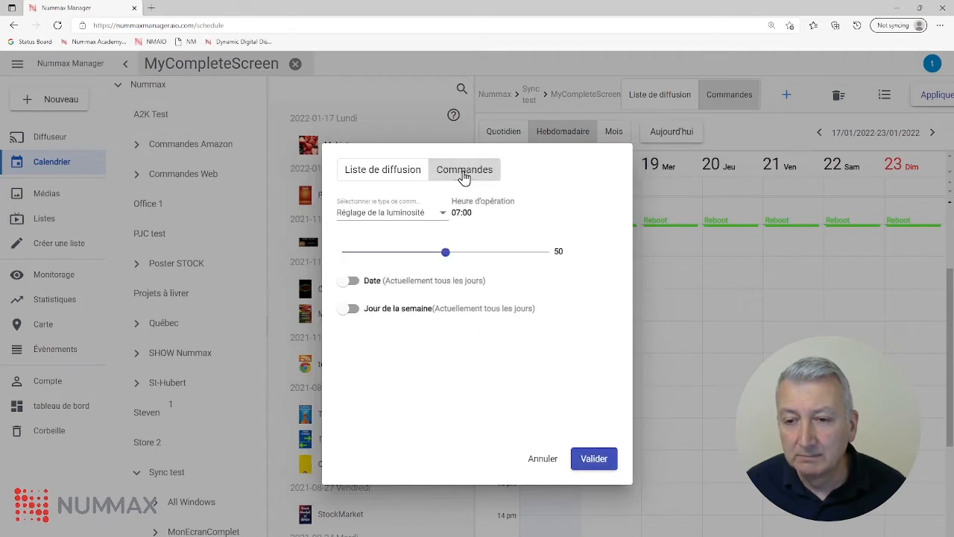
left_click(368, 216)
left_click(368, 216)
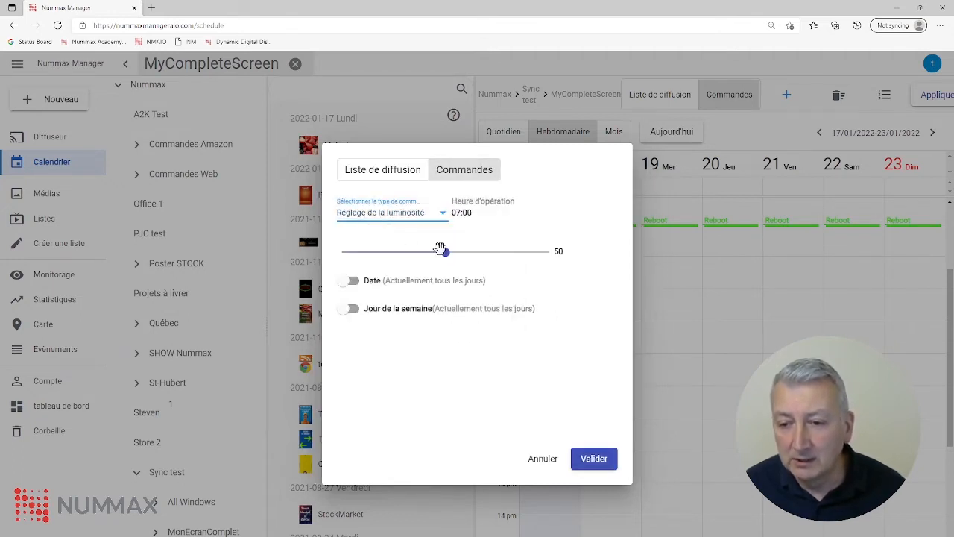
left_click_drag(440, 248, 529, 258)
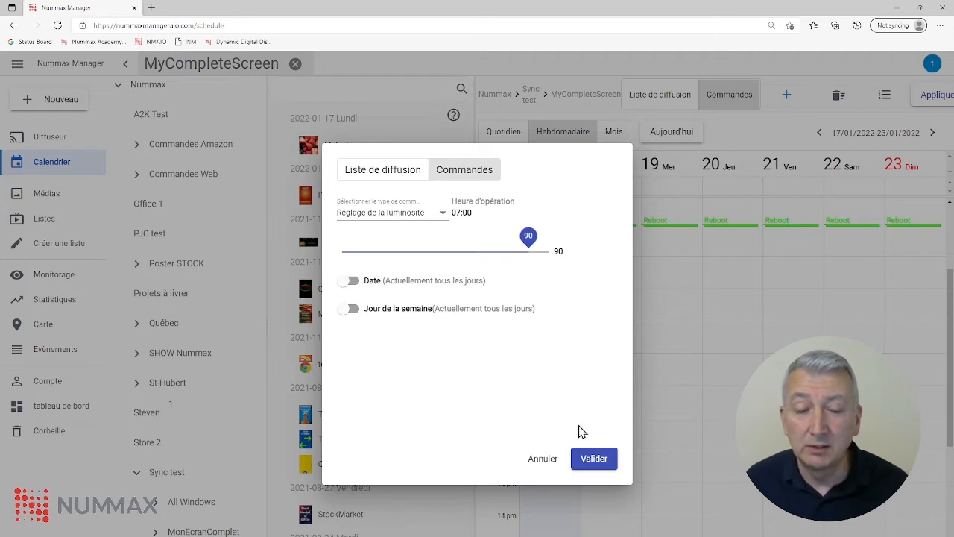
left_click(589, 465)
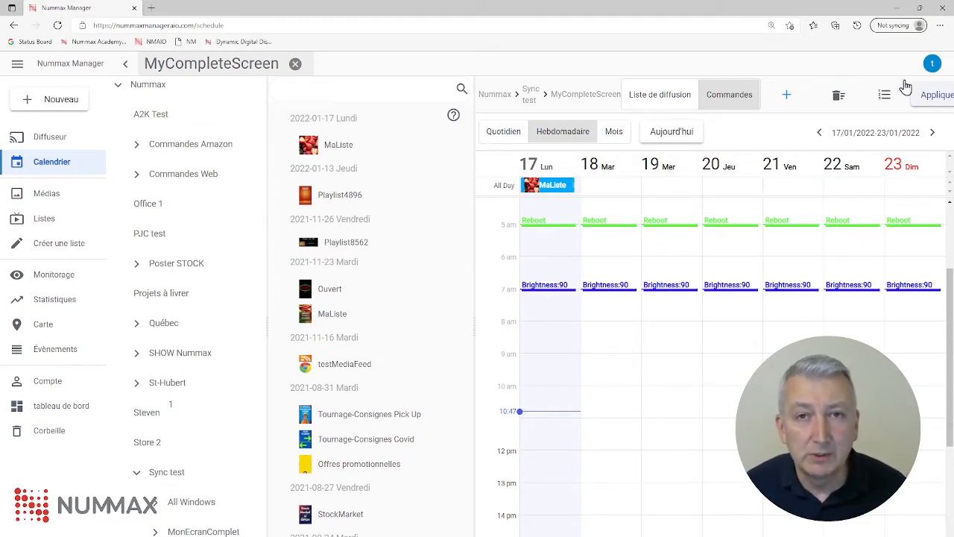
Step: Leave the calendar without saving its changes and open the 2022-01-17 MaListe playlist for editing
left_click(44, 220)
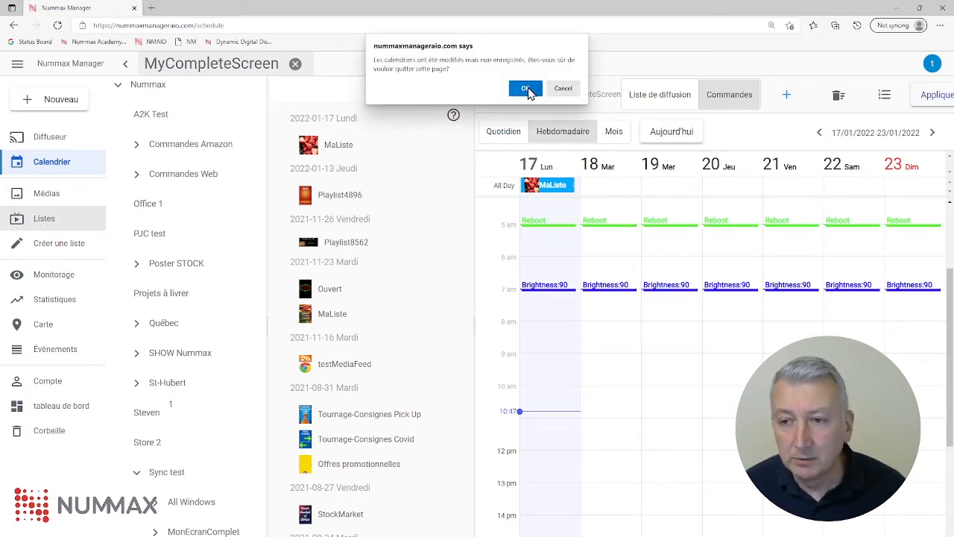
left_click(526, 89)
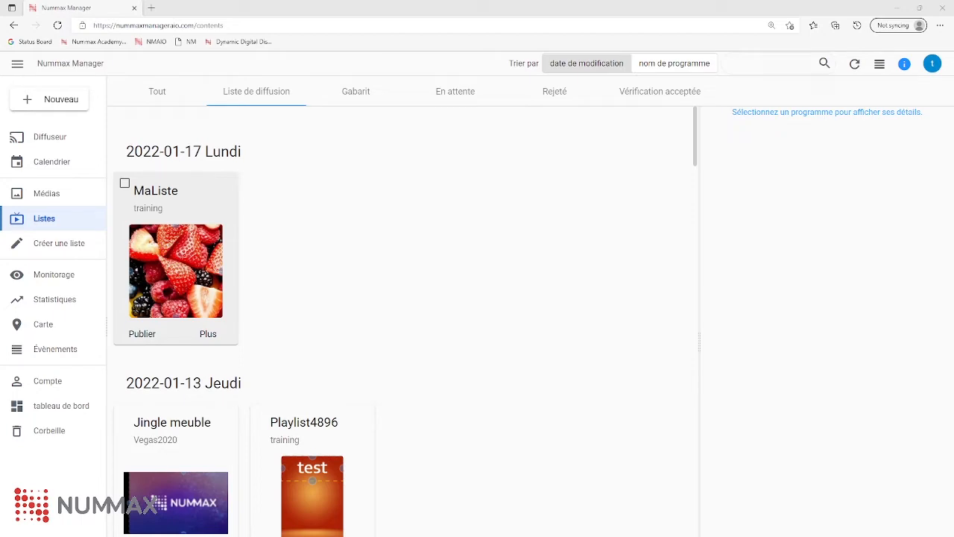
double_click(207, 214)
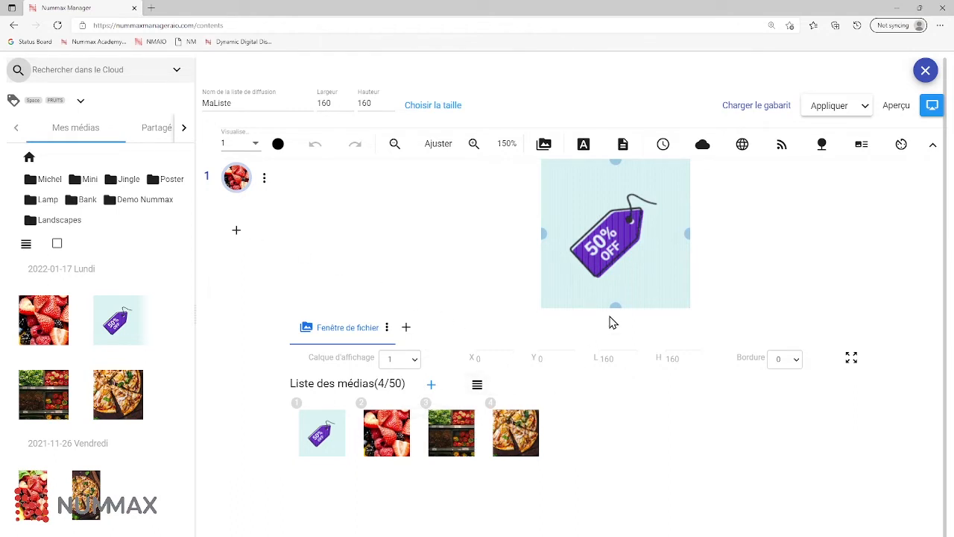
Step: Select aDemo3.jpg in the detailed media list and add a single-line text reading "Titre" across the middle of the canvas
left_click(477, 384)
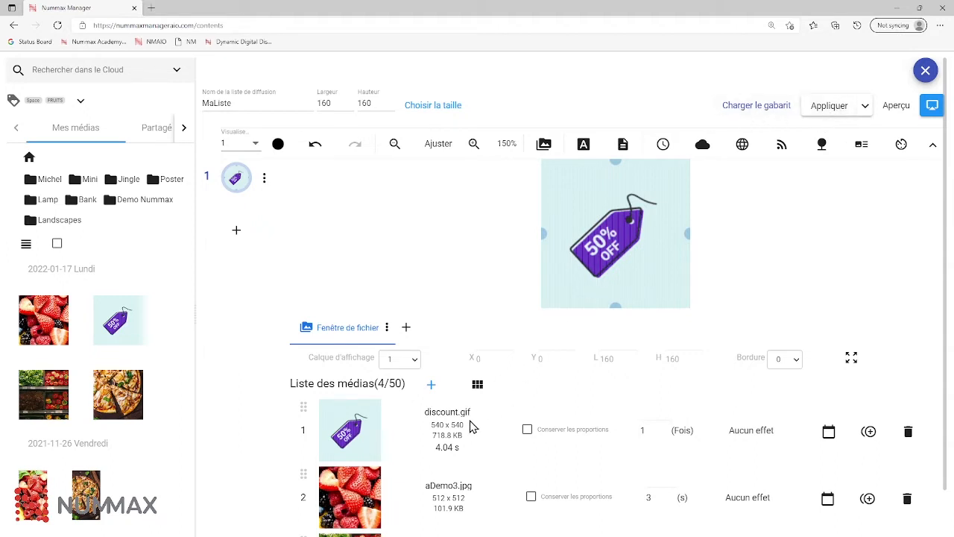
left_click(353, 494)
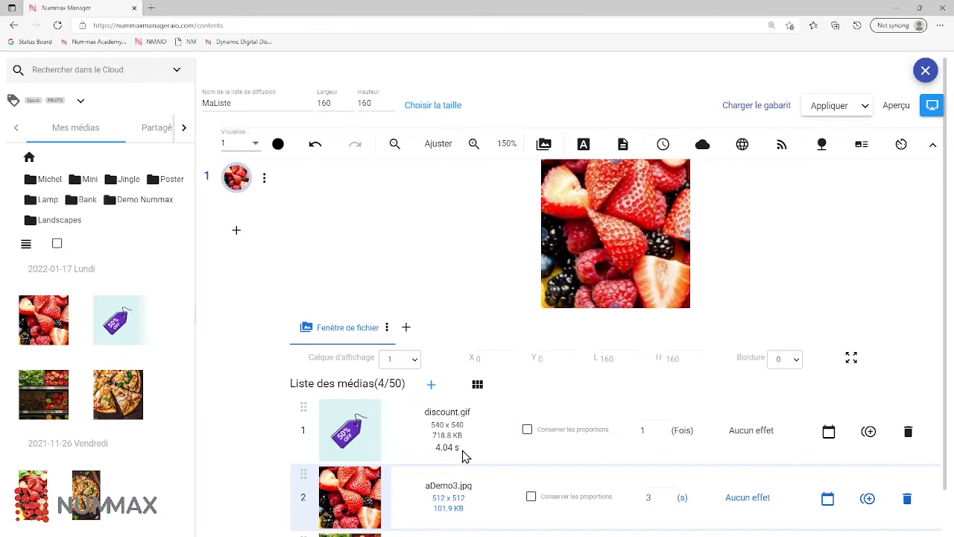
left_click(583, 145)
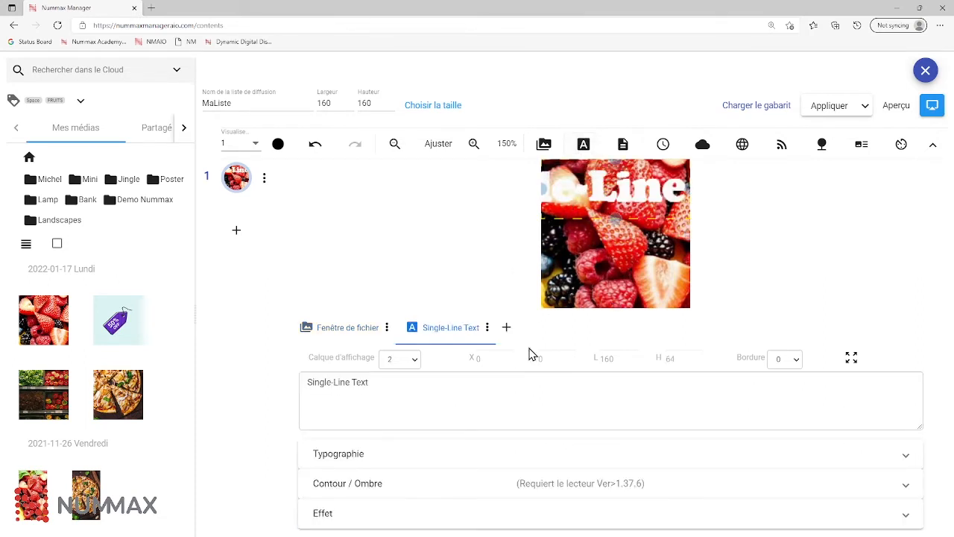
left_click_drag(402, 392, 263, 390)
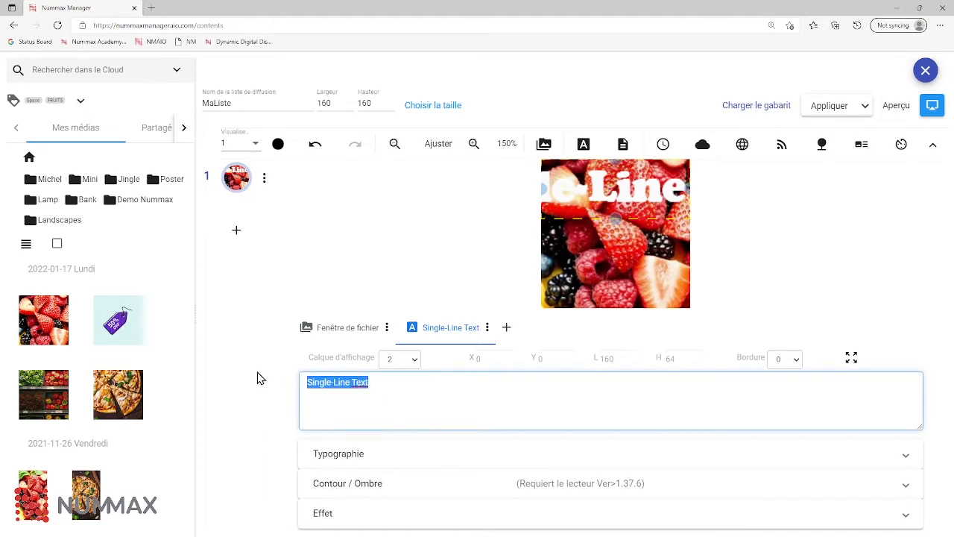
type("Titre")
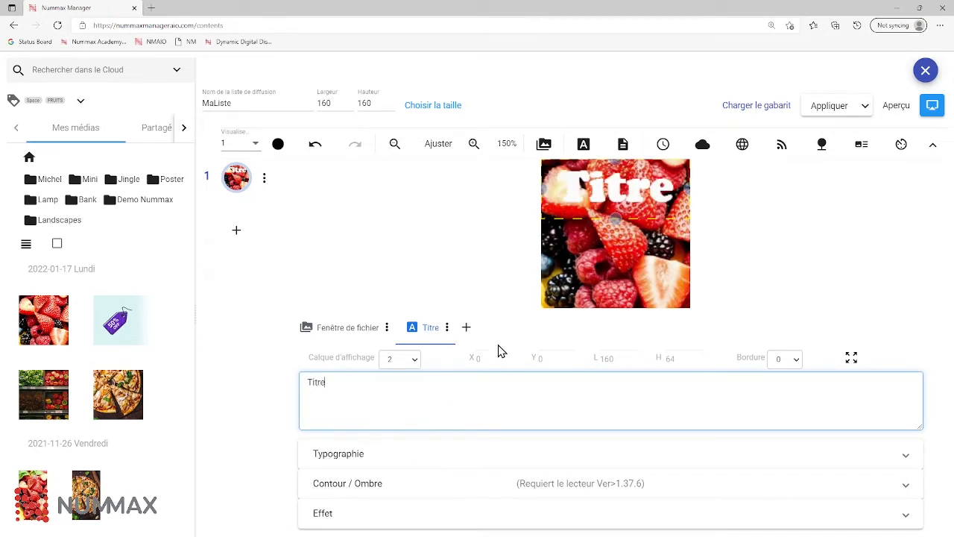
left_click_drag(642, 195, 638, 241)
Step: Shrink and reposition the strawberry file window to about 93 × 35 at X 9, Y 5 and the Titre window to about 97 wide at X 55, Y 17
left_click(646, 194)
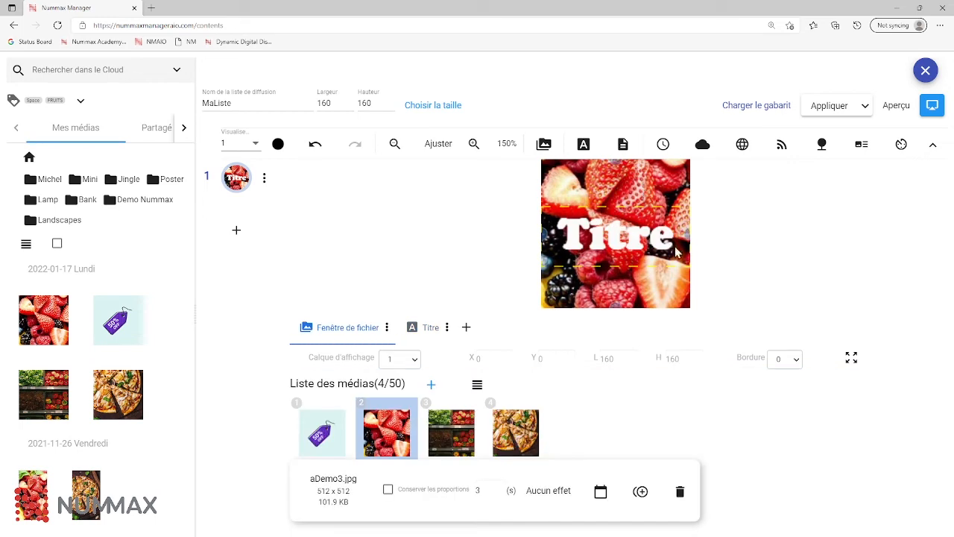
left_click_drag(609, 308, 637, 210)
left_click_drag(680, 188, 628, 191)
left_click(686, 252)
left_click_drag(687, 252, 647, 246)
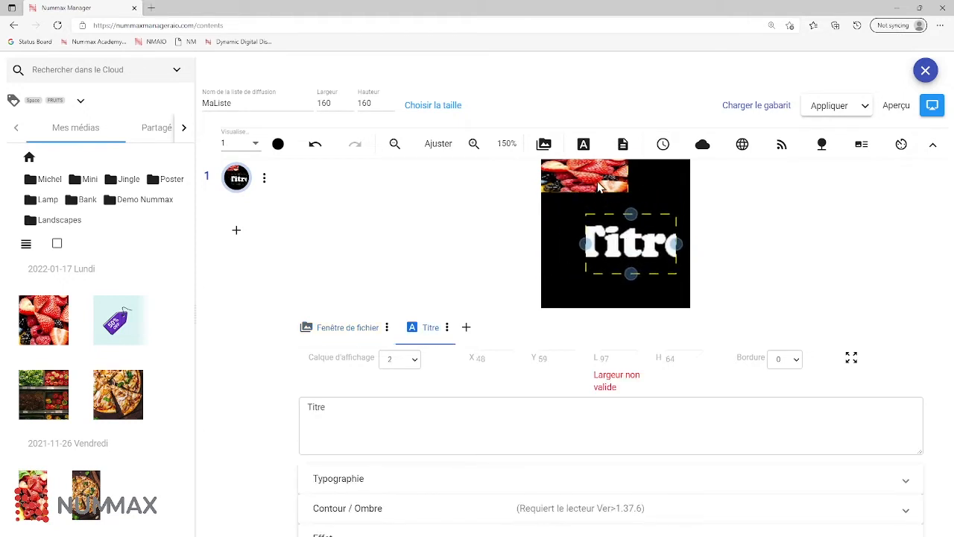
mouse_move(603, 184)
left_mouse_down()
mouse_move(627, 212)
mouse_move(611, 186)
left_mouse_up()
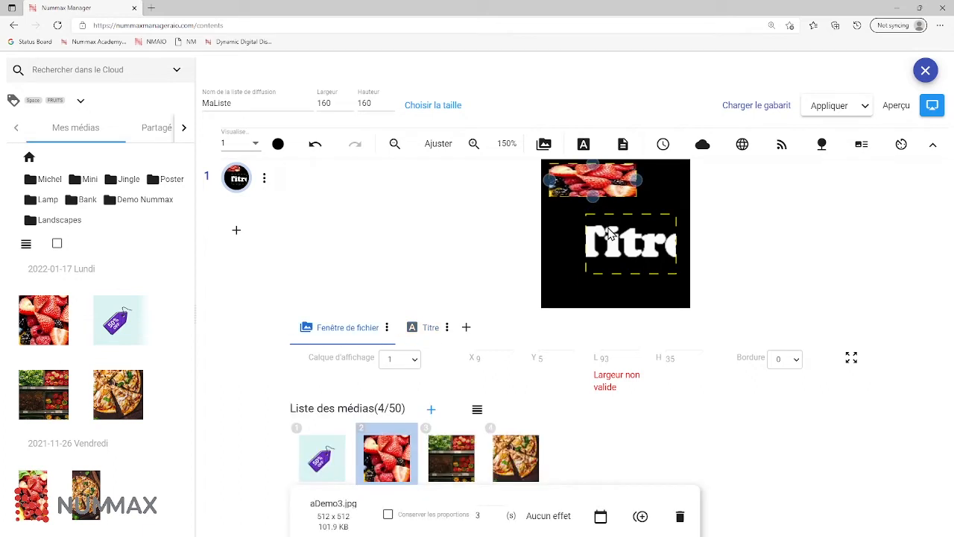
left_click_drag(623, 234, 632, 207)
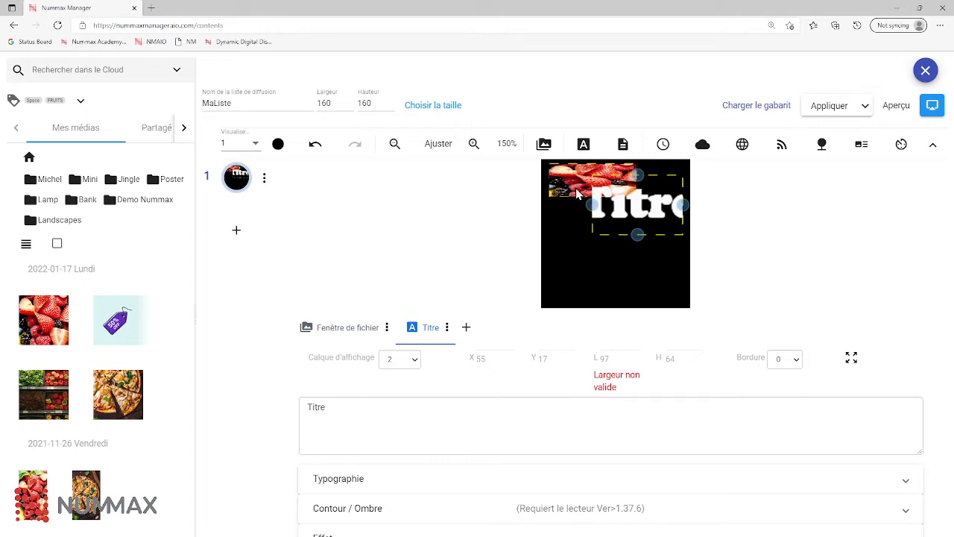
Step: Add a second file window with the vegetable shelf image, sized about 75 × 62 and placed at about X 15, Y 84
left_click(543, 144)
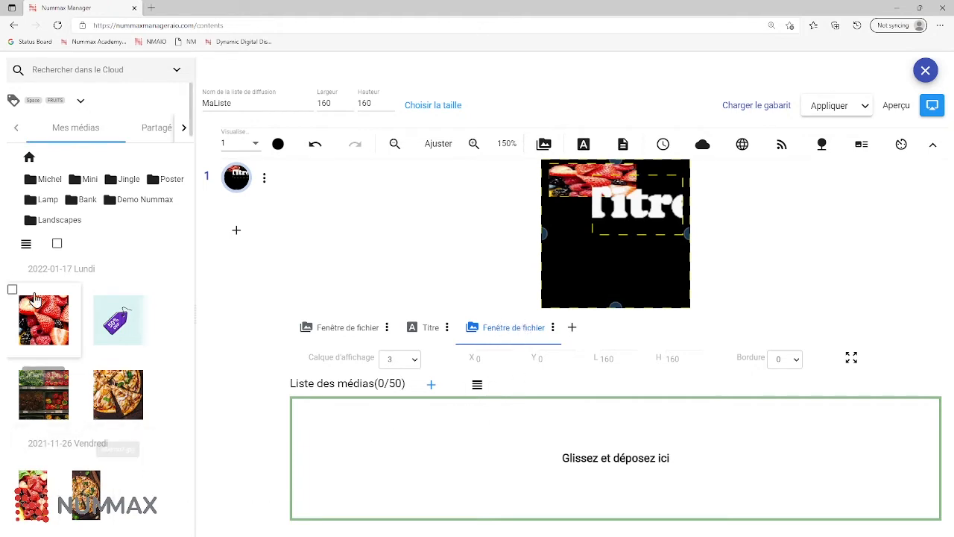
left_click_drag(43, 402, 385, 434)
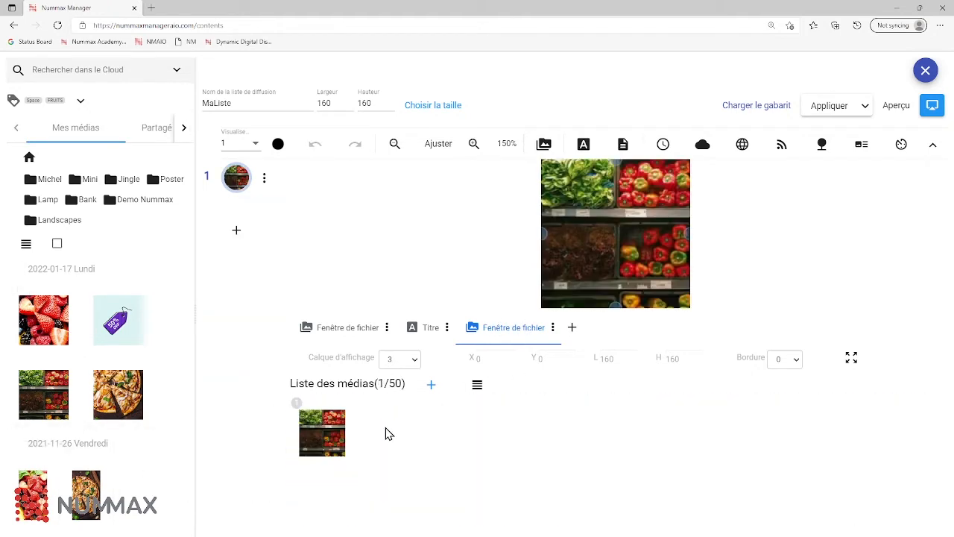
left_click_drag(619, 165, 630, 257)
left_click_drag(693, 289, 574, 256)
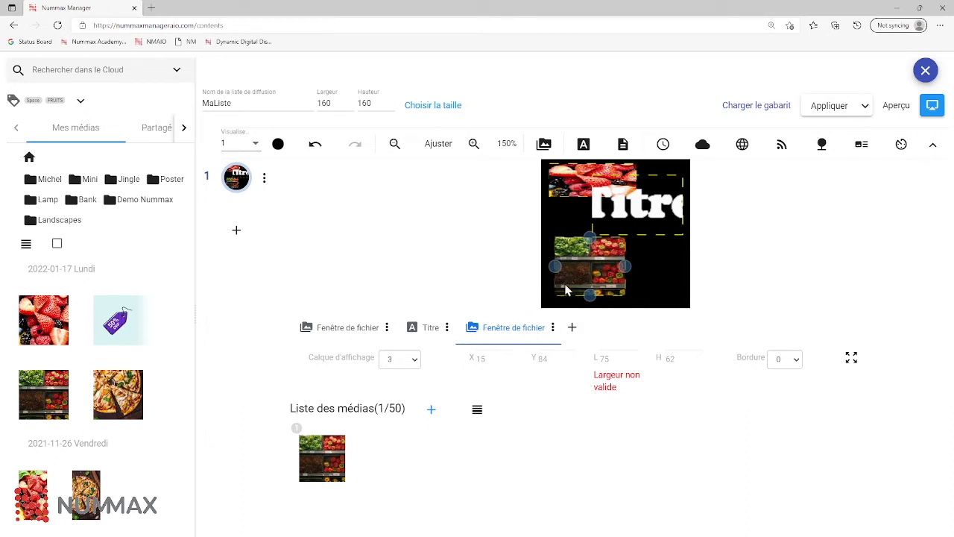
Step: Delete the file window holding the vegetable shelf image
left_click(554, 328)
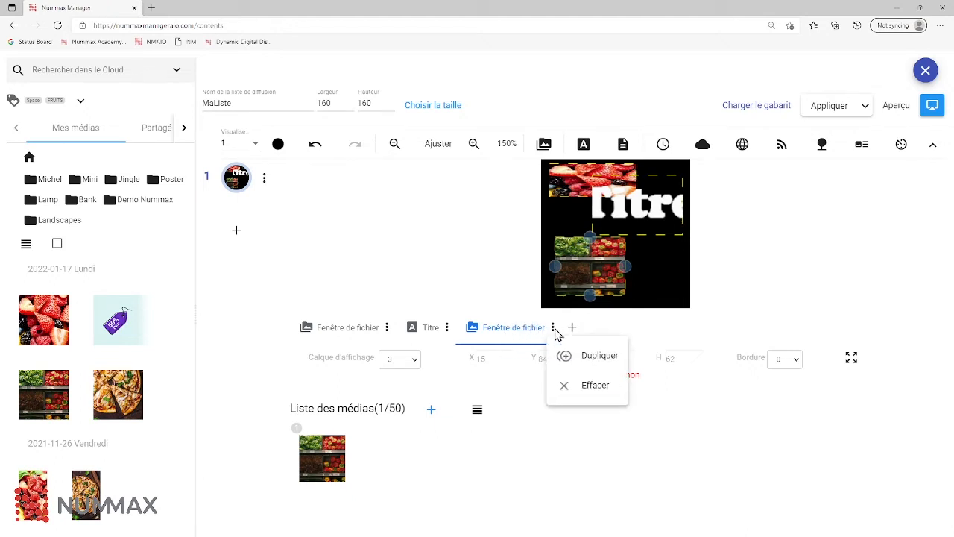
left_click(585, 383)
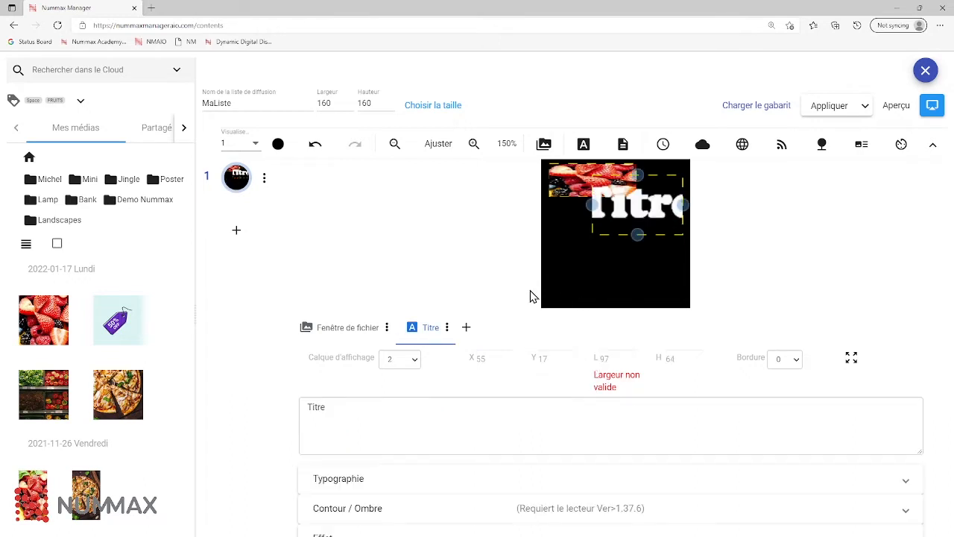
Step: Set the strawberry file window's position to X 0, Y 0 and its size to width 50 and height 80
left_click(347, 331)
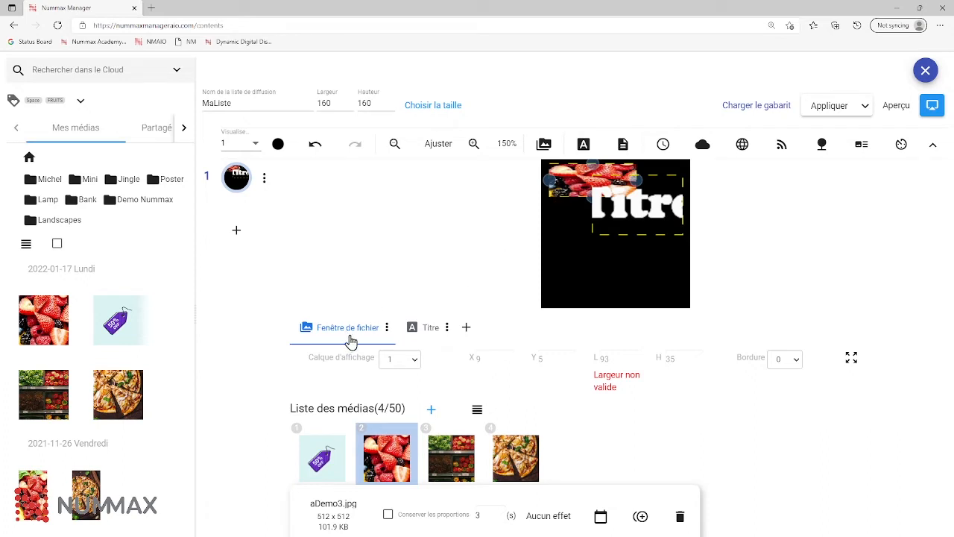
left_click_drag(590, 180, 576, 224)
left_click(575, 189)
left_click(477, 361)
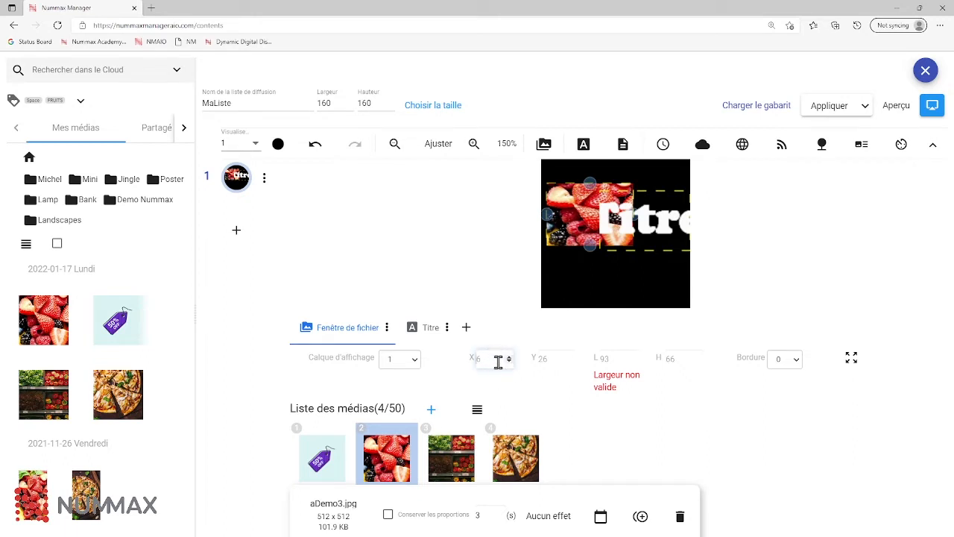
type("0")
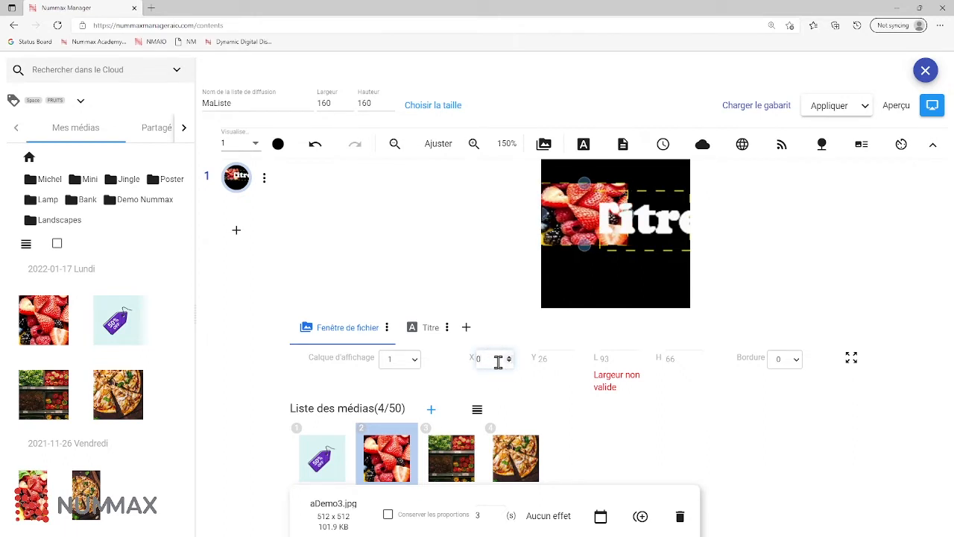
type("0")
key("Tab")
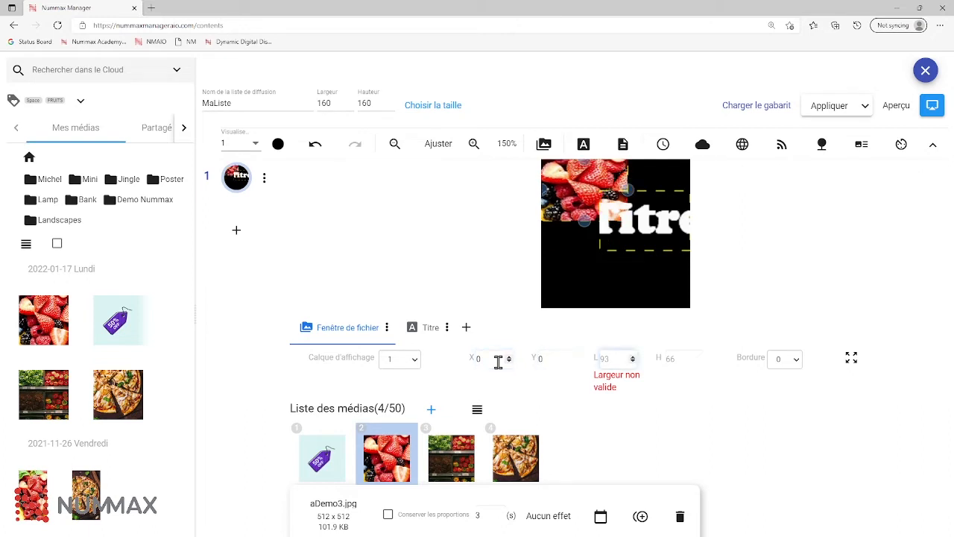
type("50")
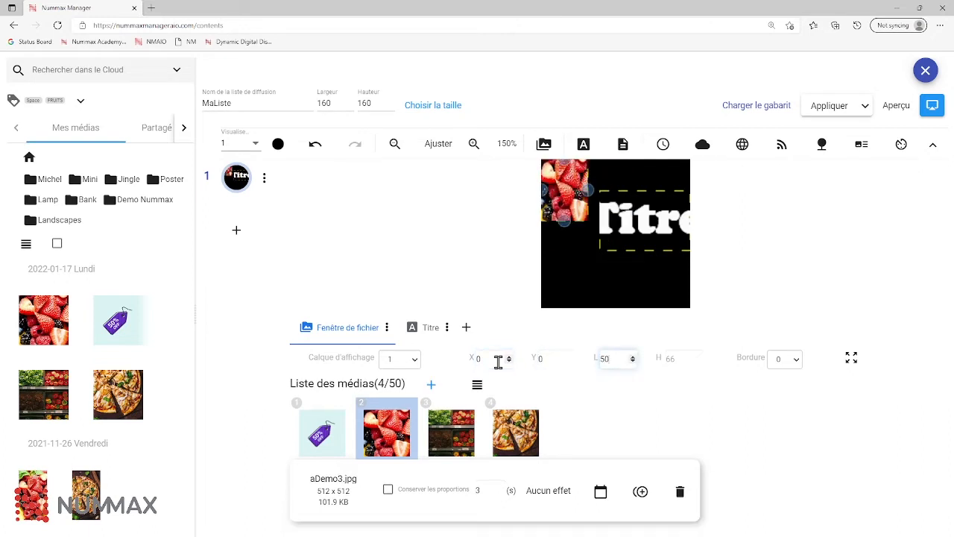
key("Tab")
type("80")
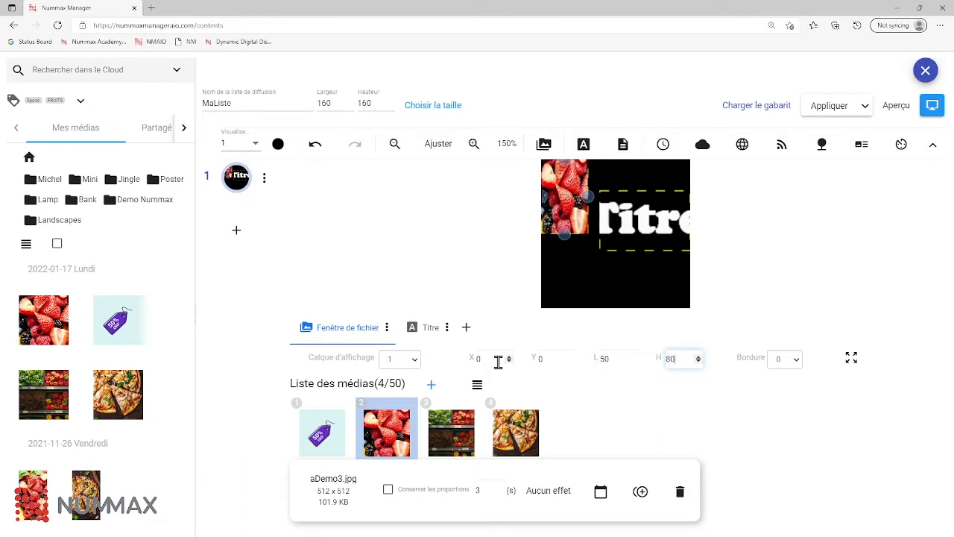
key("Tab")
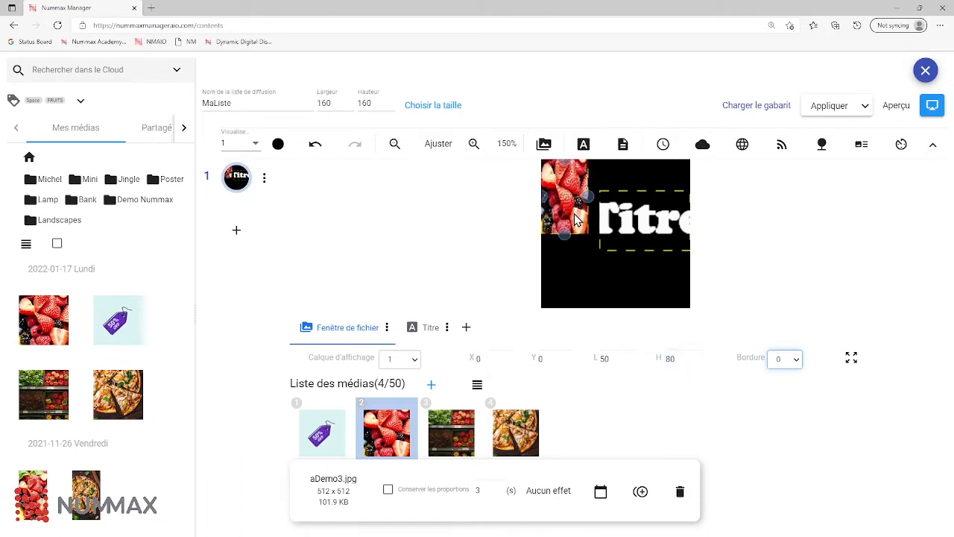
Step: Move the strawberry file window away from the corner and try a border of 3 on it before setting the border back to 0
left_click_drag(575, 215, 583, 230)
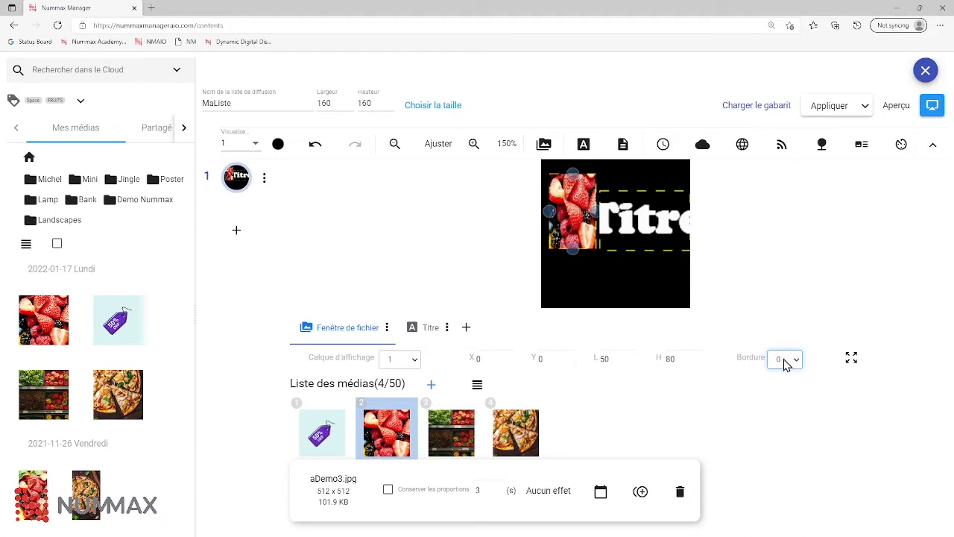
key("3")
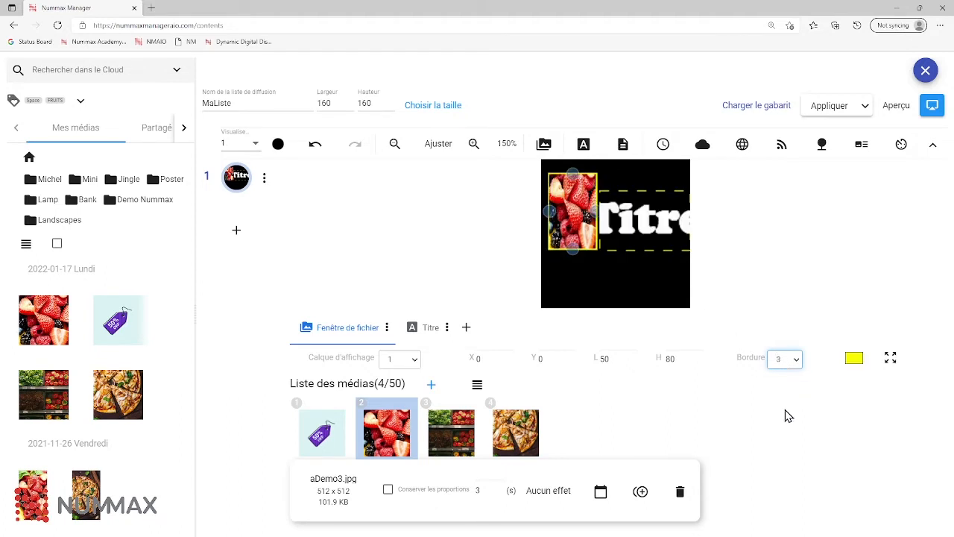
left_click(853, 362)
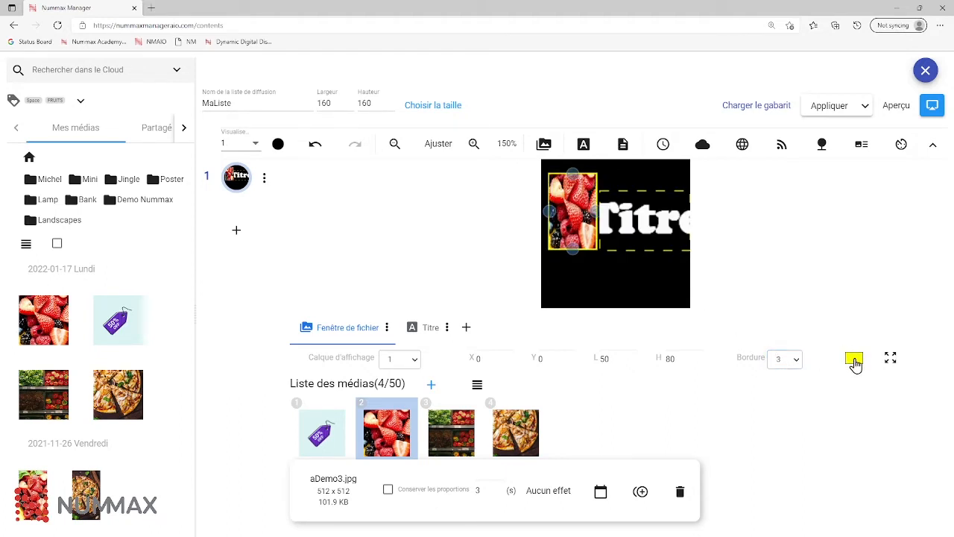
left_click(785, 378)
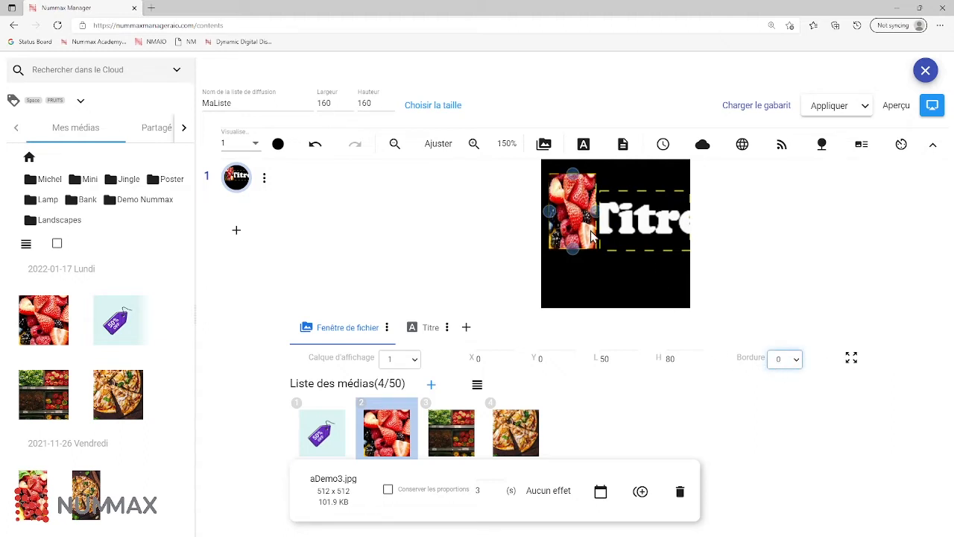
left_click_drag(591, 237, 604, 240)
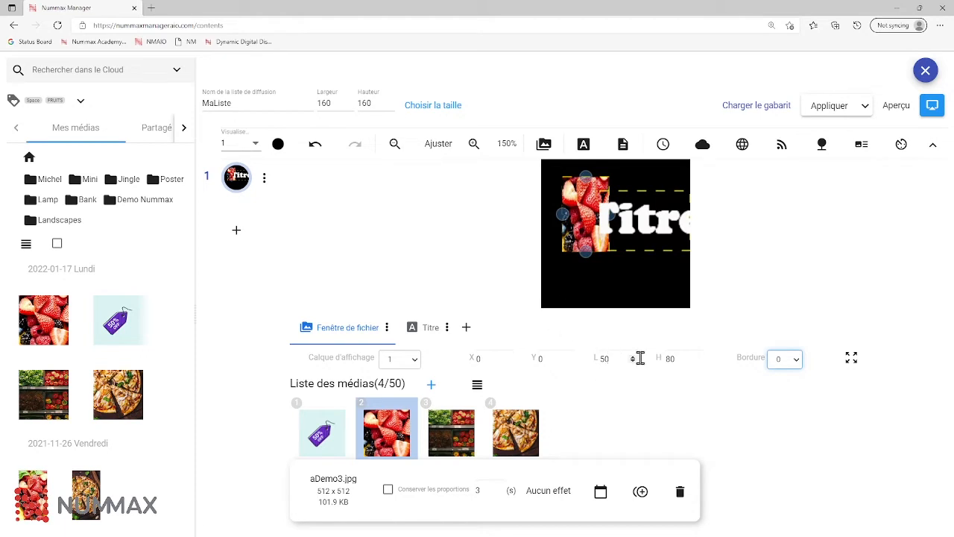
Step: Expand the strawberry file window to fill the whole canvas and stretch the Titre window across almost the full width at the canvas top
left_click(851, 358)
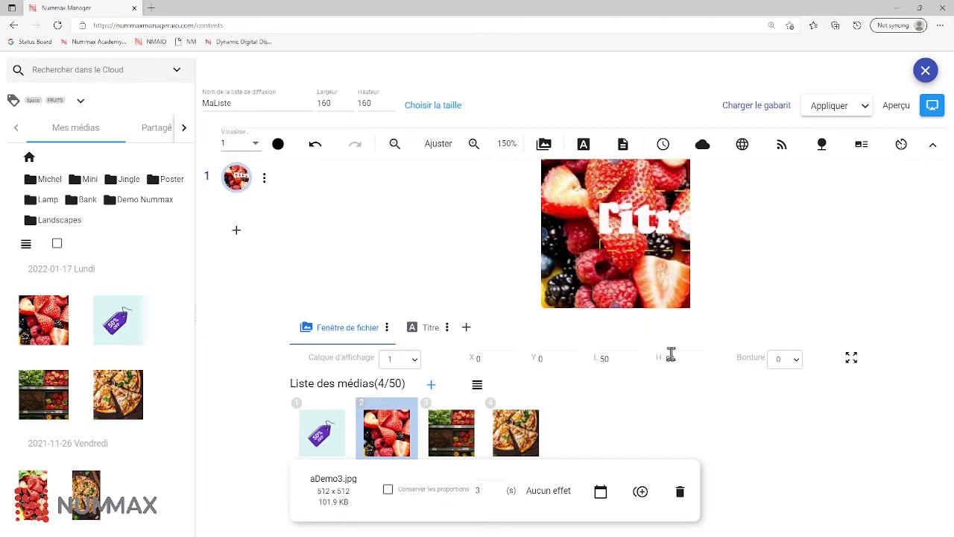
left_click_drag(660, 219, 630, 189)
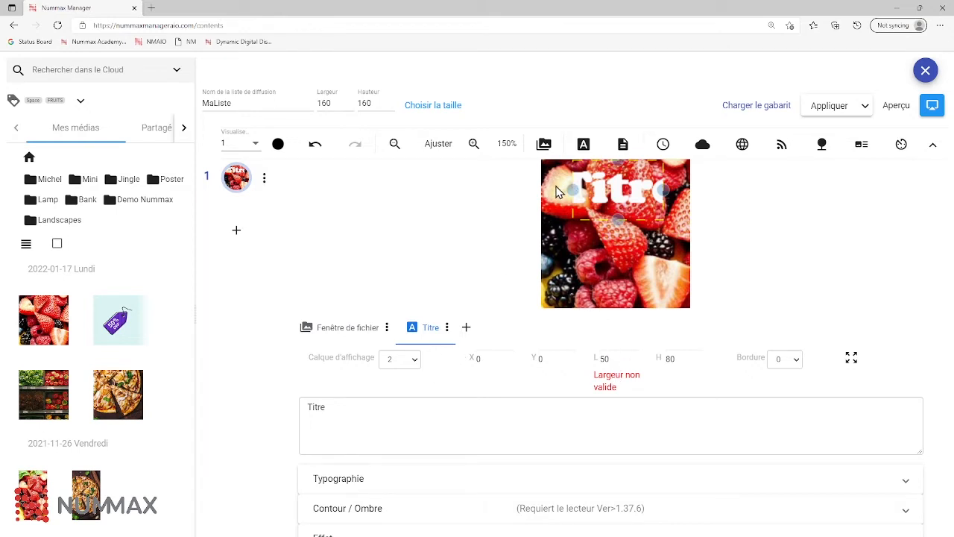
left_click_drag(571, 189, 544, 195)
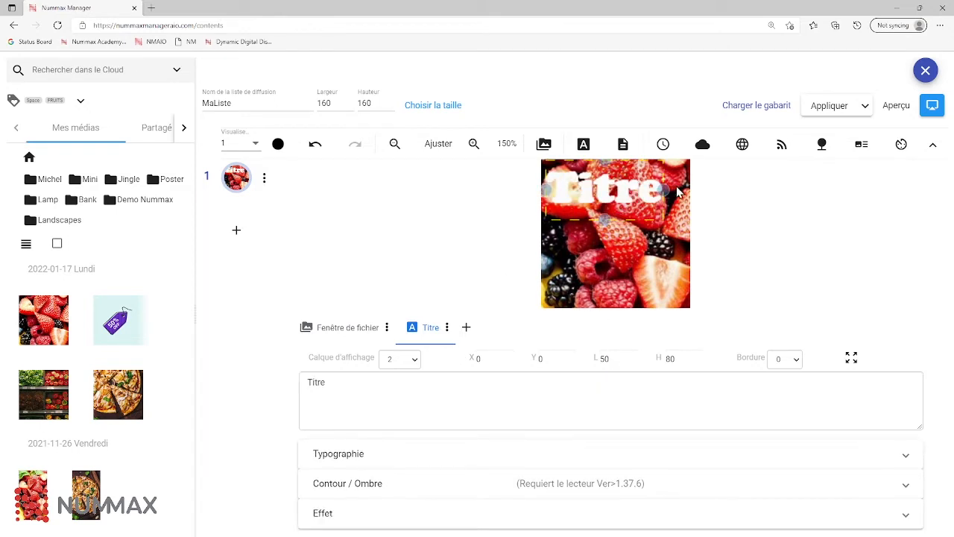
left_click_drag(664, 191, 689, 195)
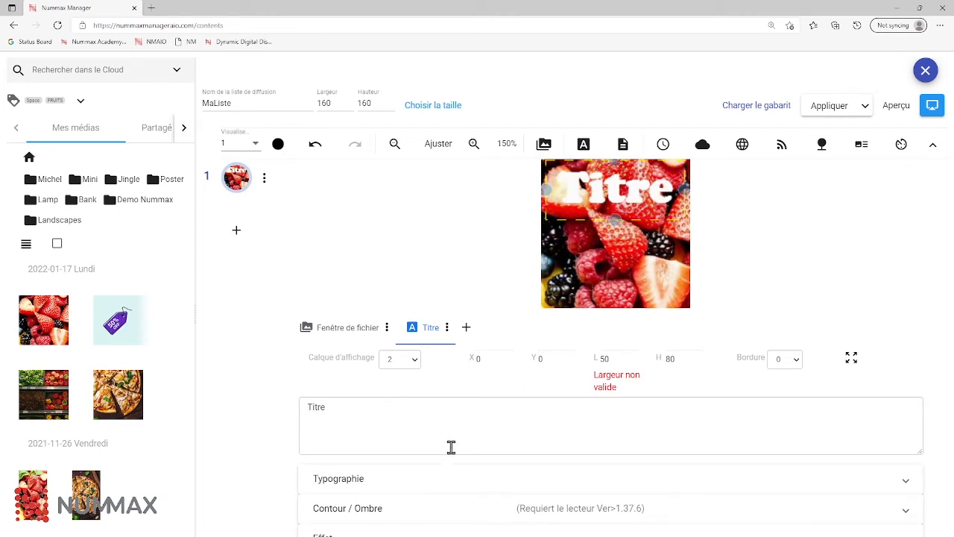
Step: Change the Titre text's colour to bright yellow, RGB 229, 255, 0
left_click(449, 480)
scroll(468, 476, "down", 1)
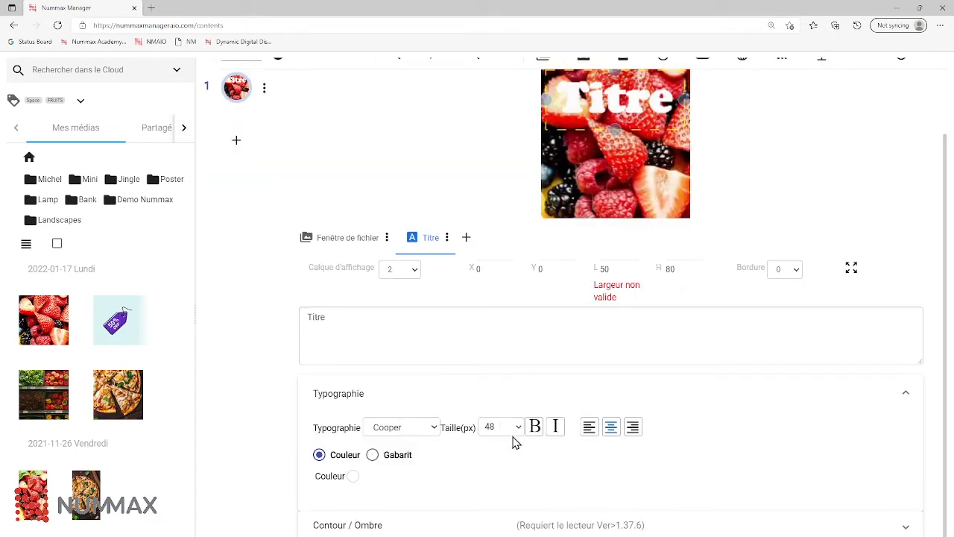
left_click(348, 479)
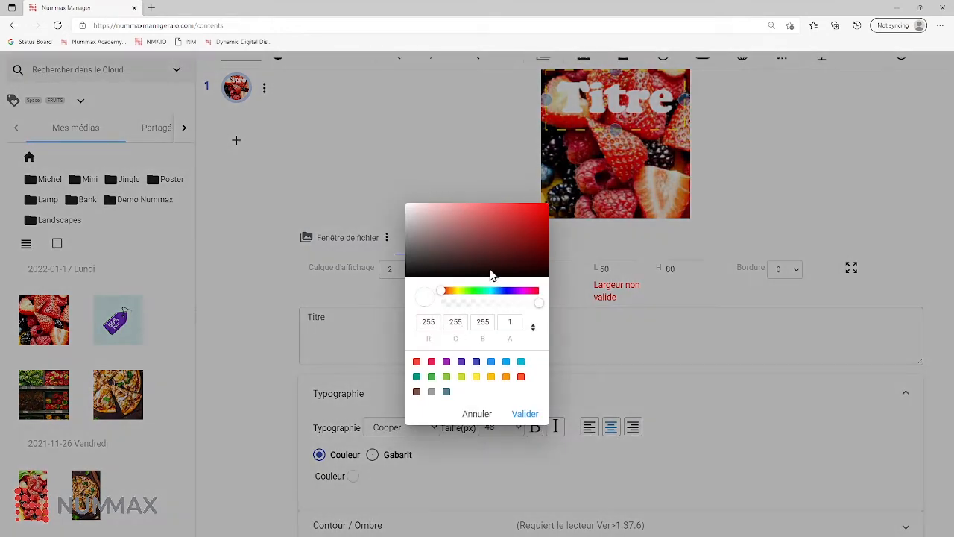
left_click_drag(455, 291, 588, 170)
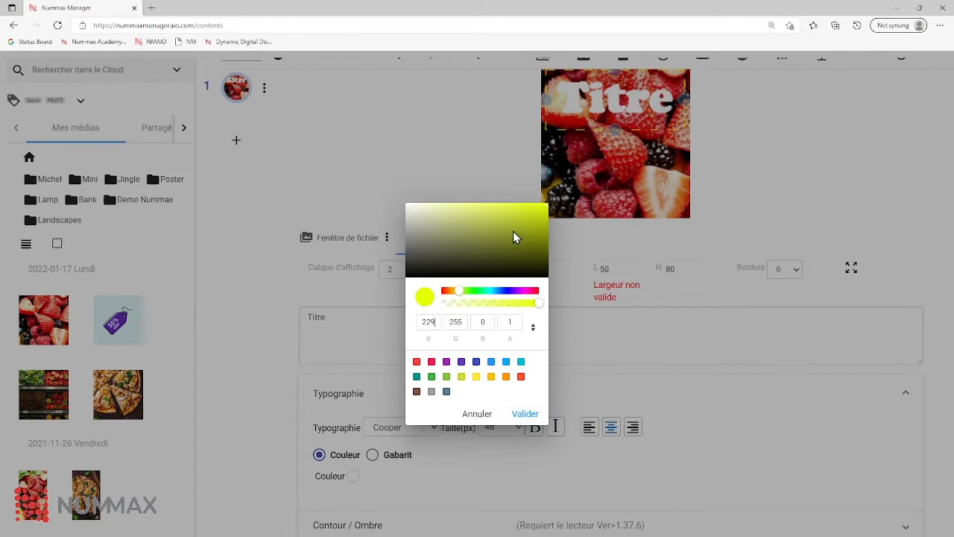
left_click_drag(513, 233, 558, 200)
left_click(531, 417)
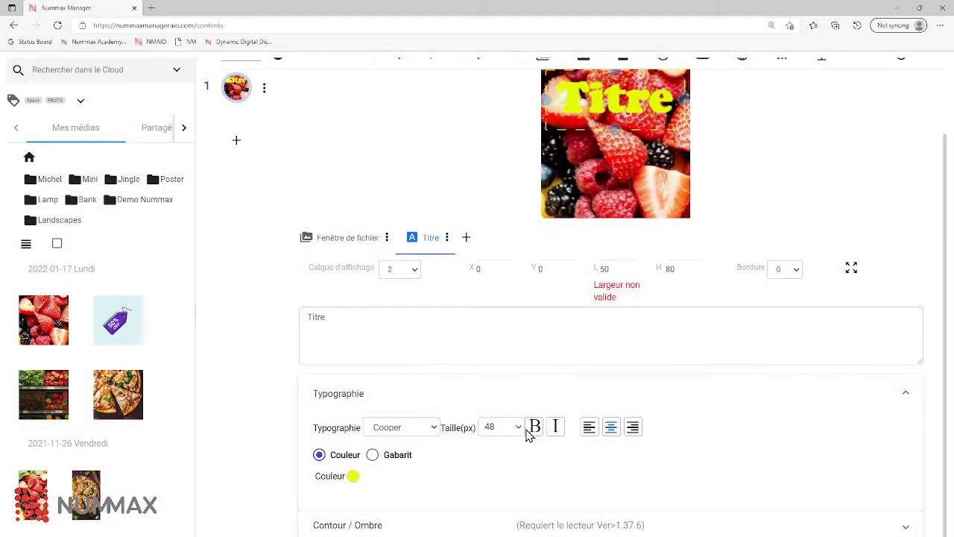
left_click(439, 395)
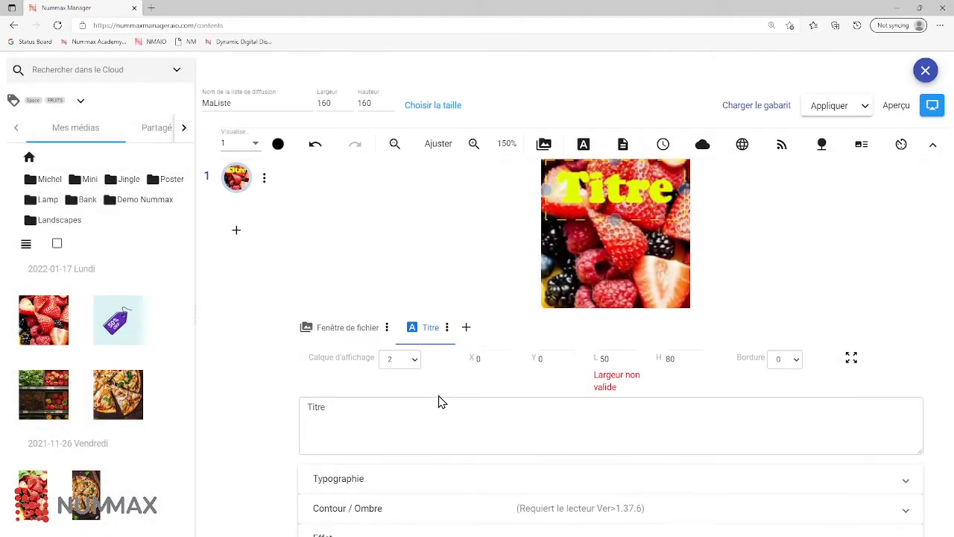
Step: Enable the red Contour1 outline on the Titre text with a width of 4
left_click(419, 511)
scroll(426, 477, "down", 1)
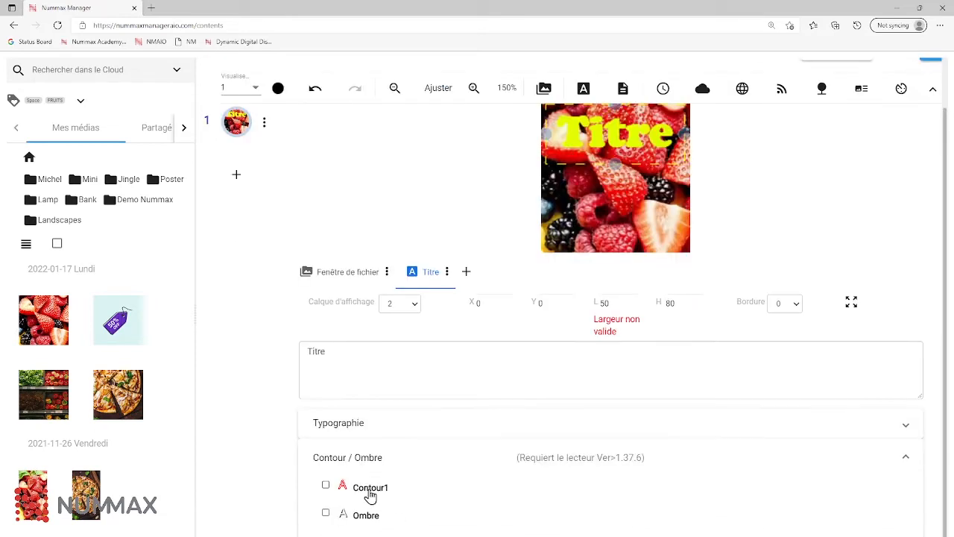
left_click(328, 486)
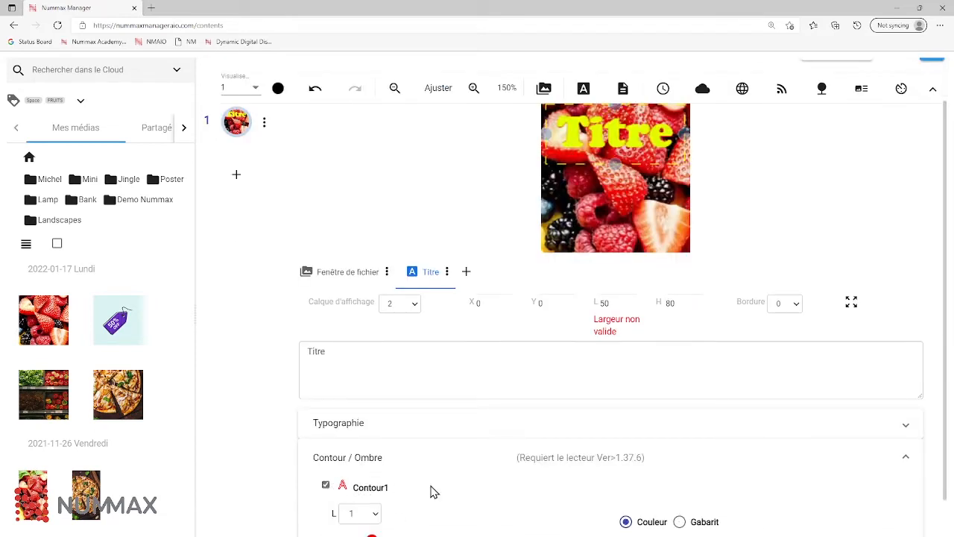
left_click(373, 513)
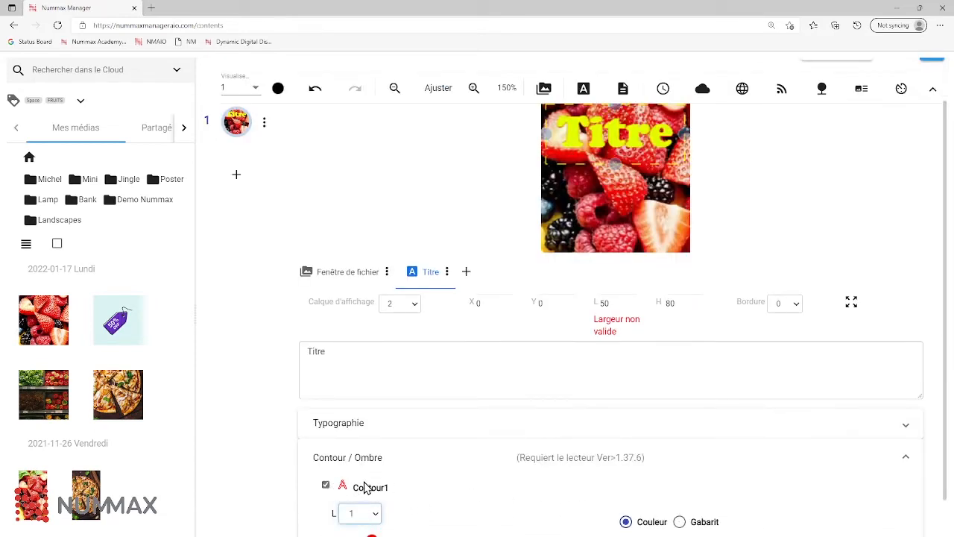
left_click(365, 480)
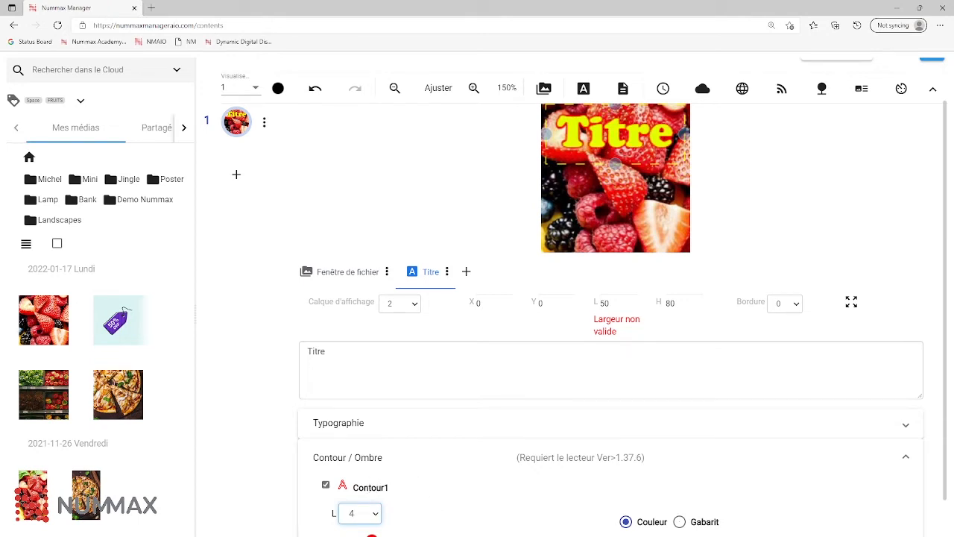
Step: Enable the black Ombre shadow on the Titre text with Estomper 5 and Dx 2, and open its Dy offset for editing
scroll(406, 517, "down", 1)
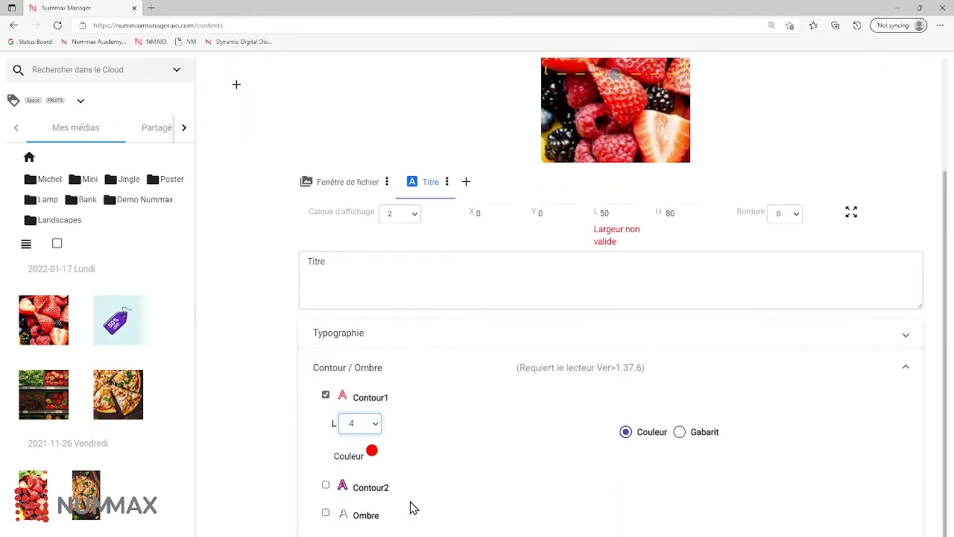
left_click(326, 514)
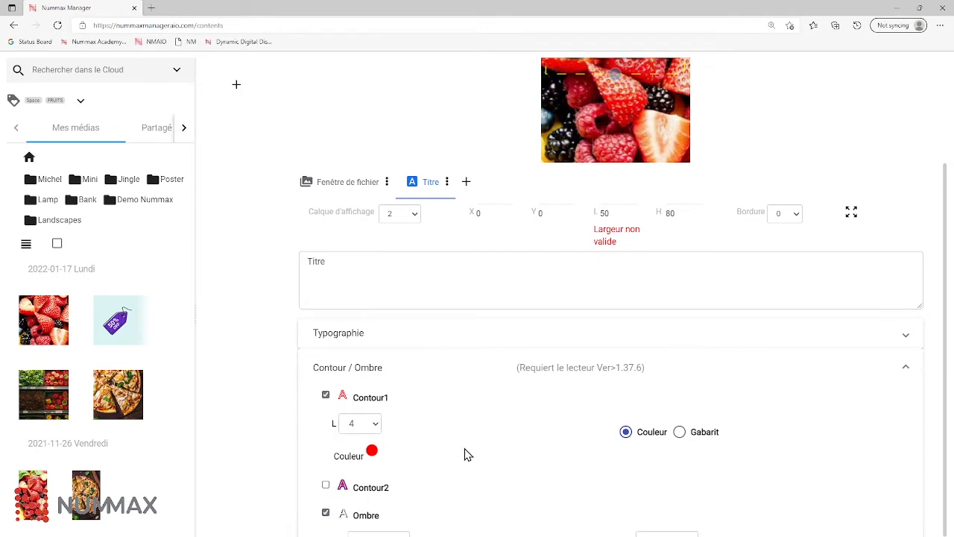
scroll(507, 412, "up", 2)
scroll(507, 412, "down", 3)
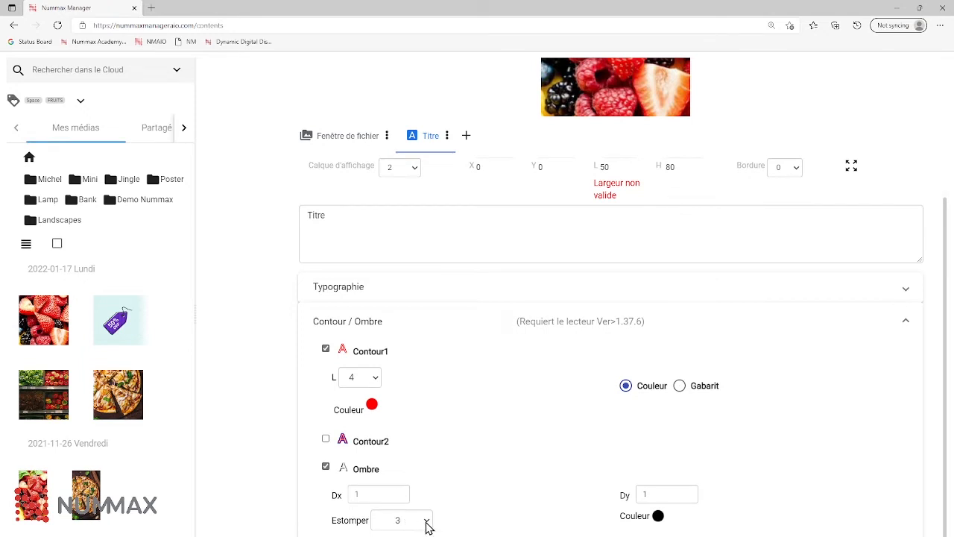
left_click(426, 522)
left_click(405, 501)
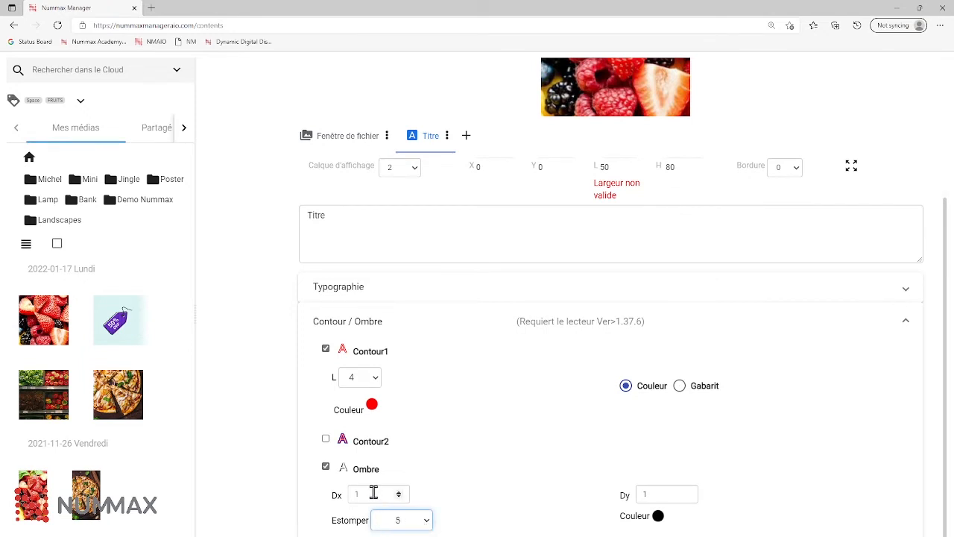
left_click(399, 491)
left_click_drag(654, 489, 636, 493)
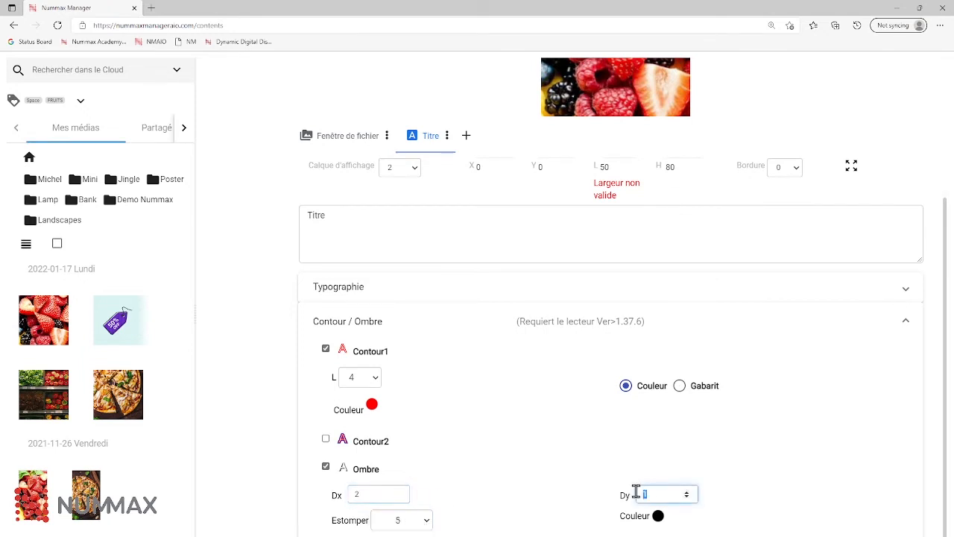
scroll(566, 453, "up", 3)
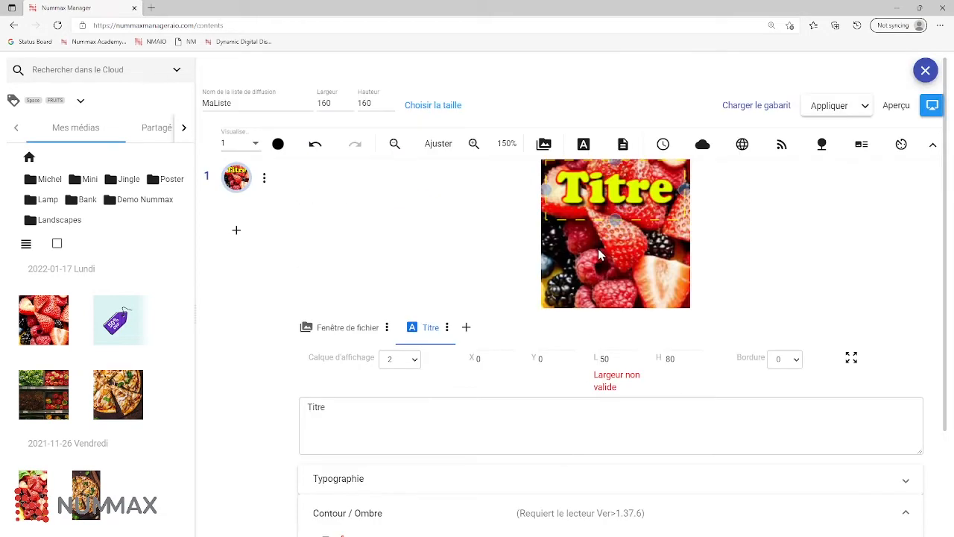
Step: Expand the Titre window's Effet settings and extend its text to "Titre très long"
left_click(479, 505)
scroll(489, 509, "down", 2)
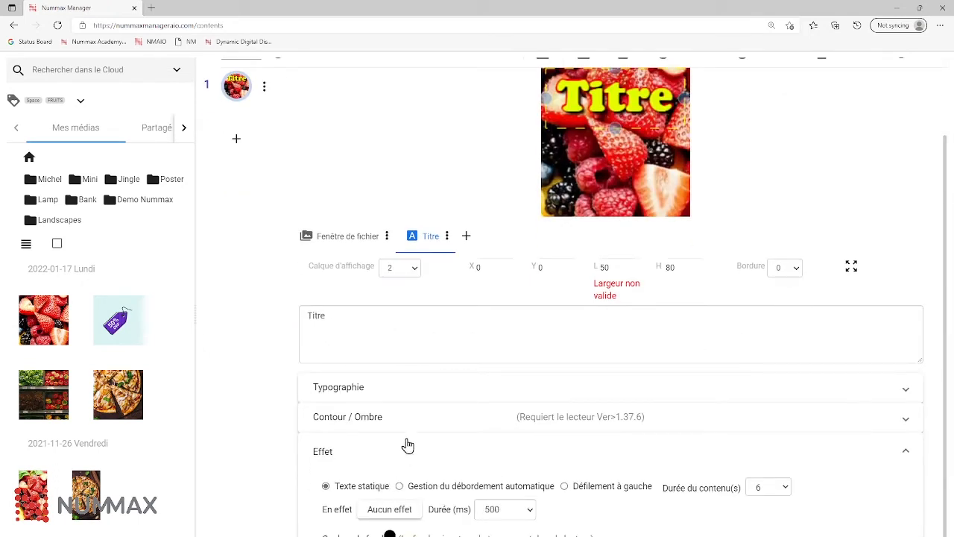
left_click(336, 314)
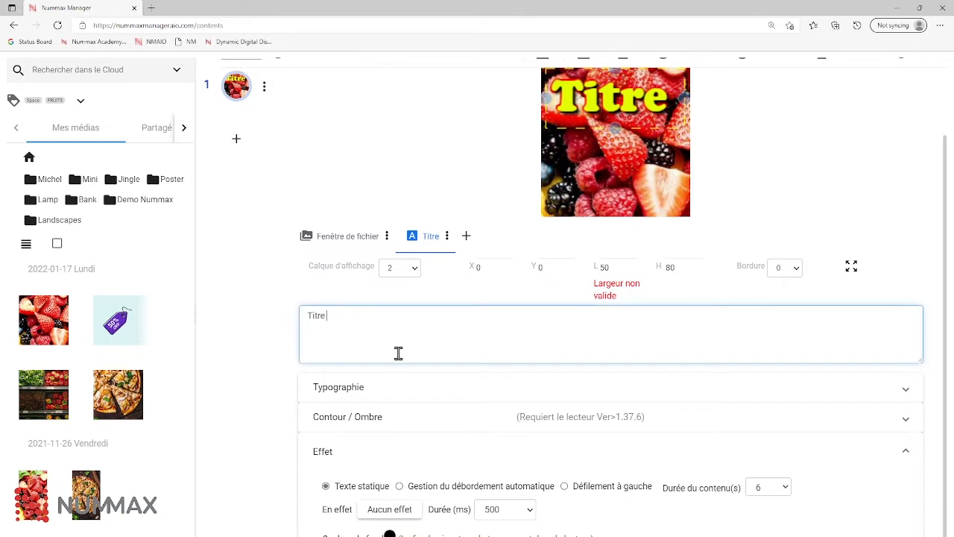
type("tr")
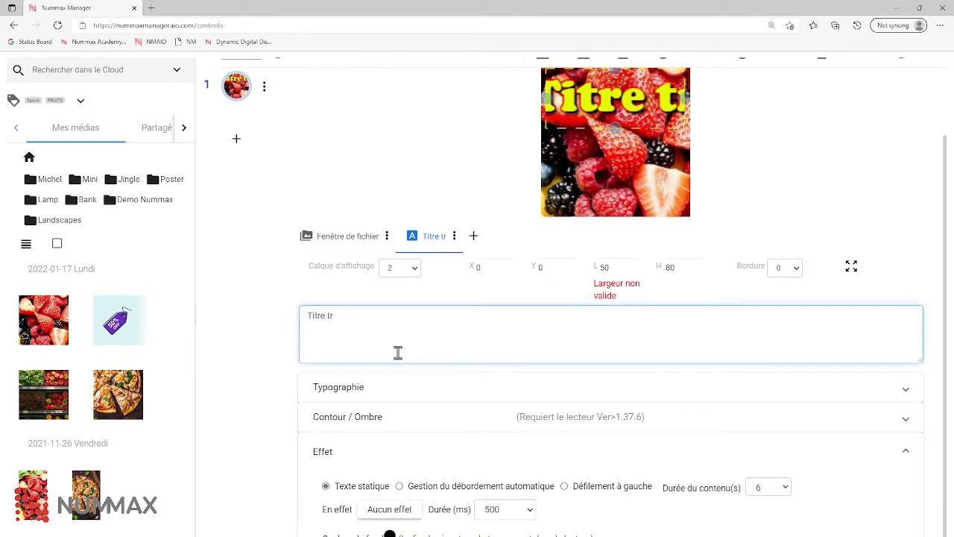
type("ès l")
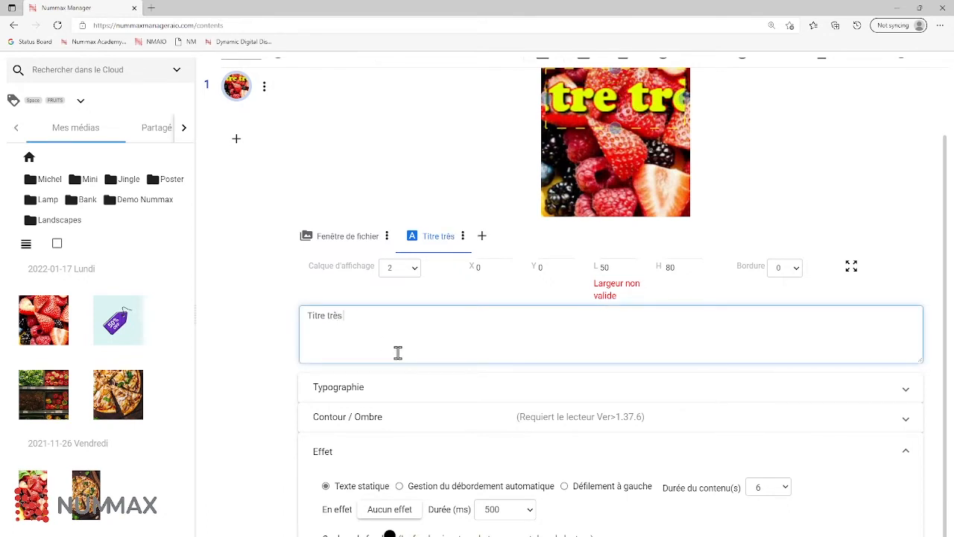
type("ong")
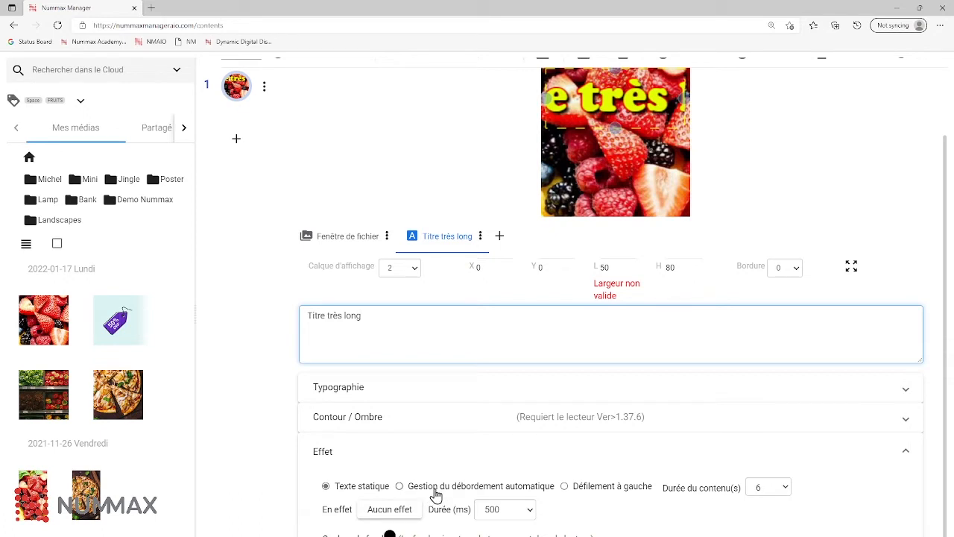
Step: Try the Gestion du débordement automatique effect on the title with a content duration of 2 seconds
left_click(399, 486)
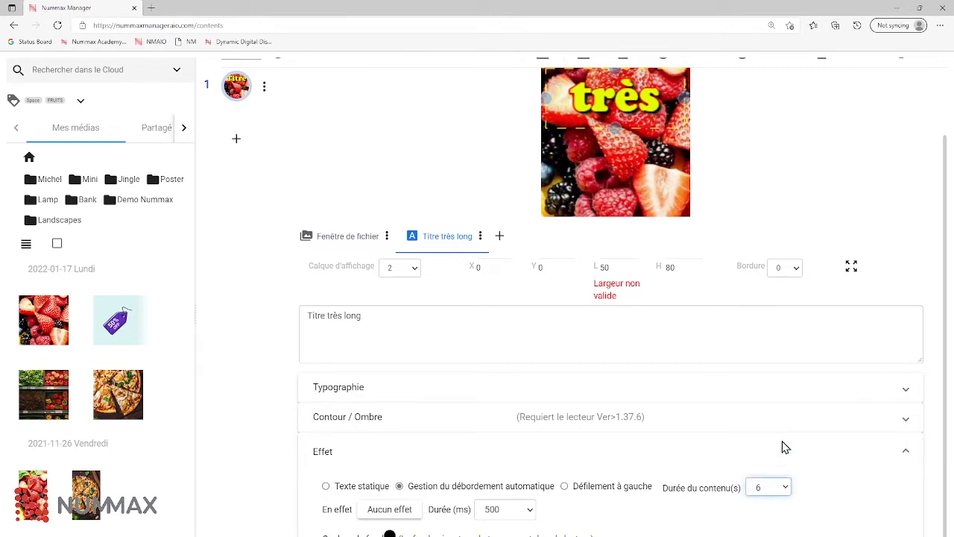
key("2")
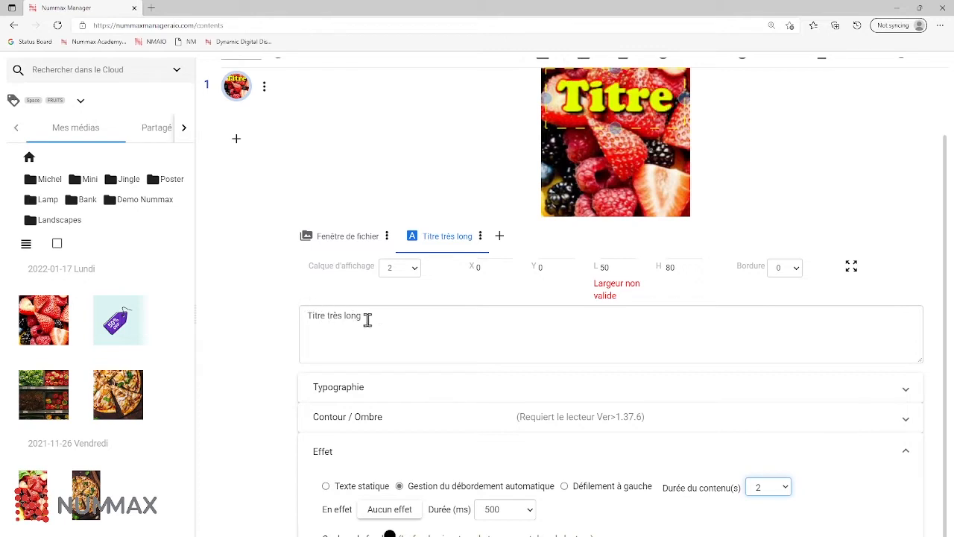
Step: Set the title's effect to Défilement à gauche with a scrolling speed of 30 px/s and check the preview
left_click(596, 490)
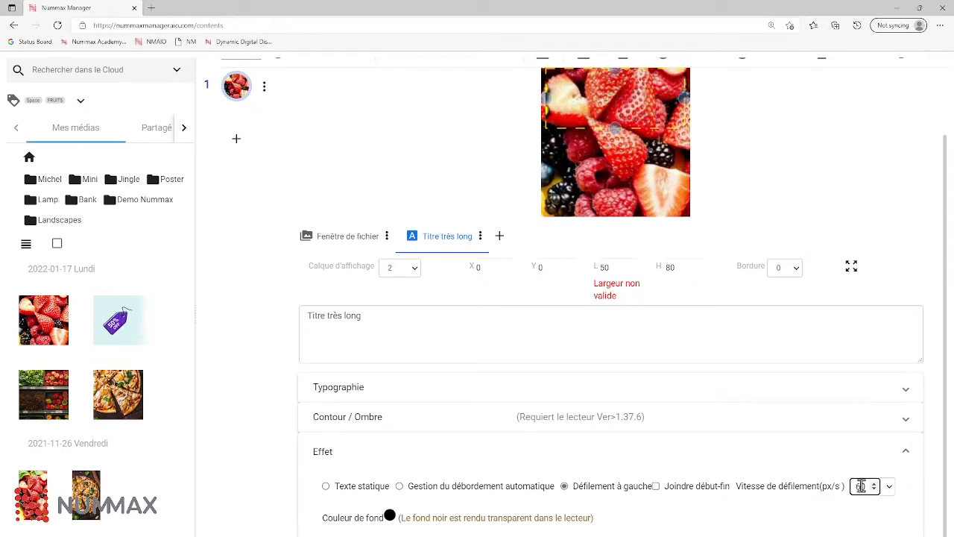
type("3")
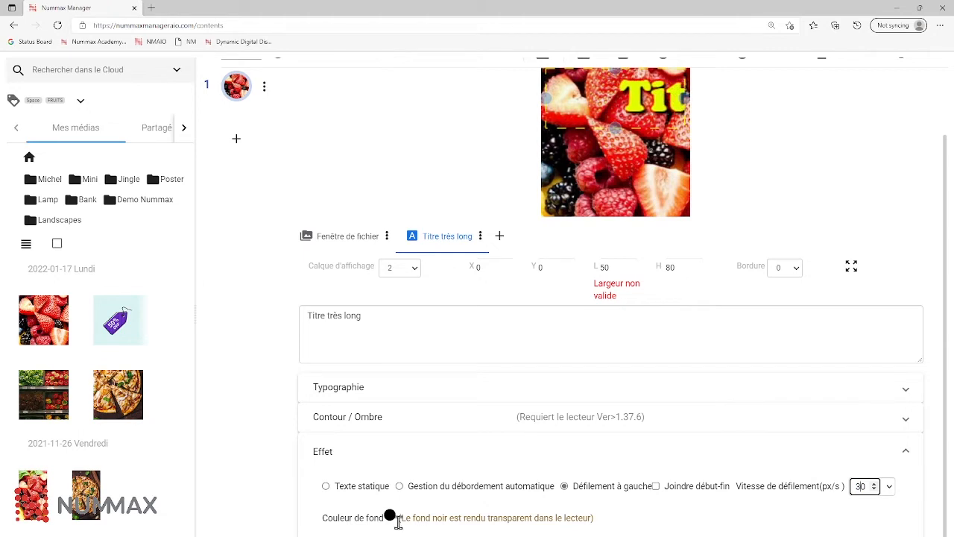
scroll(440, 523, "down", 1)
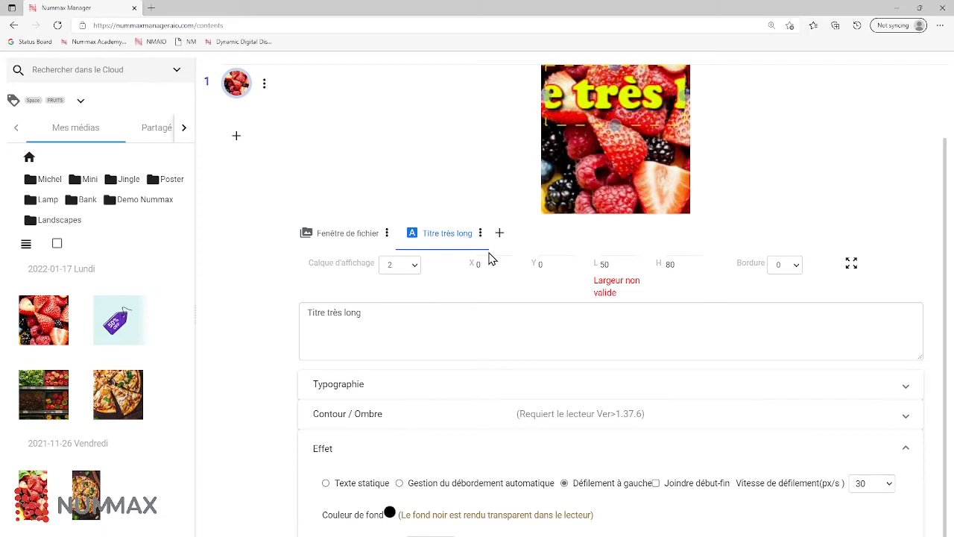
scroll(529, 216, "up", 2)
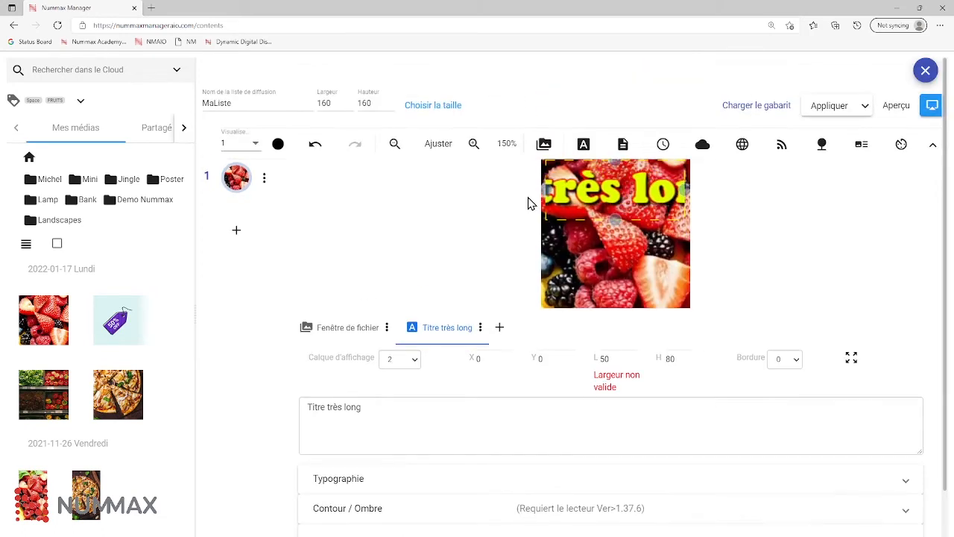
Step: Add a multi-line text window over the lower half of the layout and replace its text with the lines Info1, info2 and info3
left_click(637, 147)
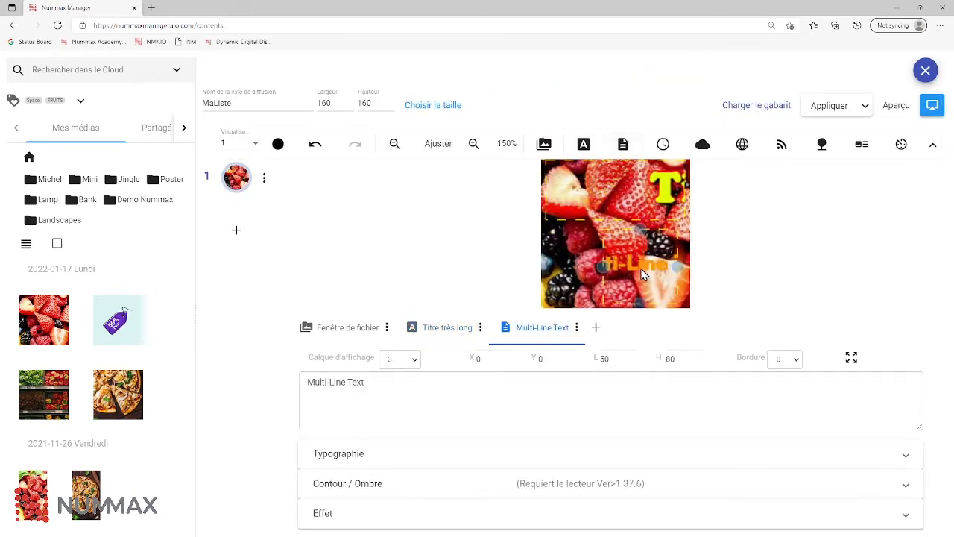
left_click_drag(641, 273, 623, 274)
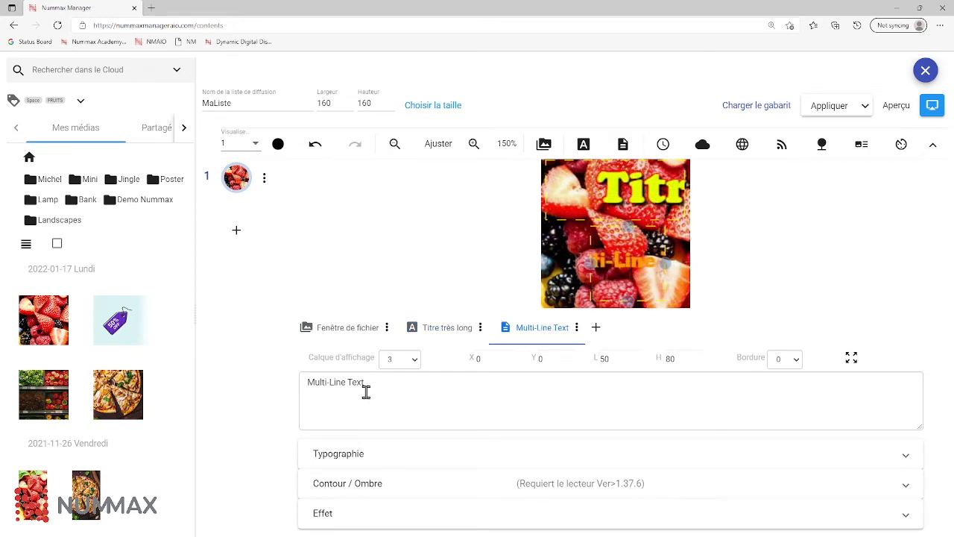
left_click_drag(366, 387, 293, 390)
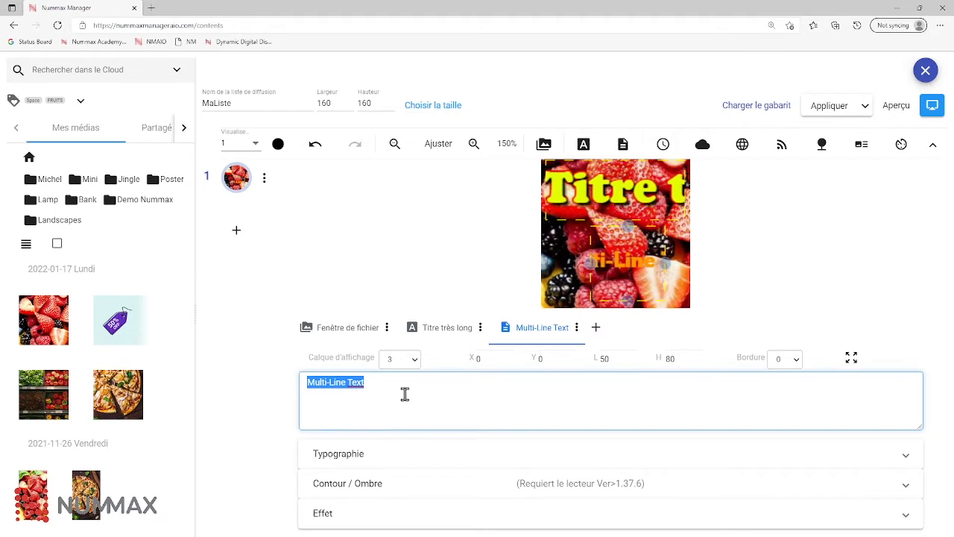
type("Info1")
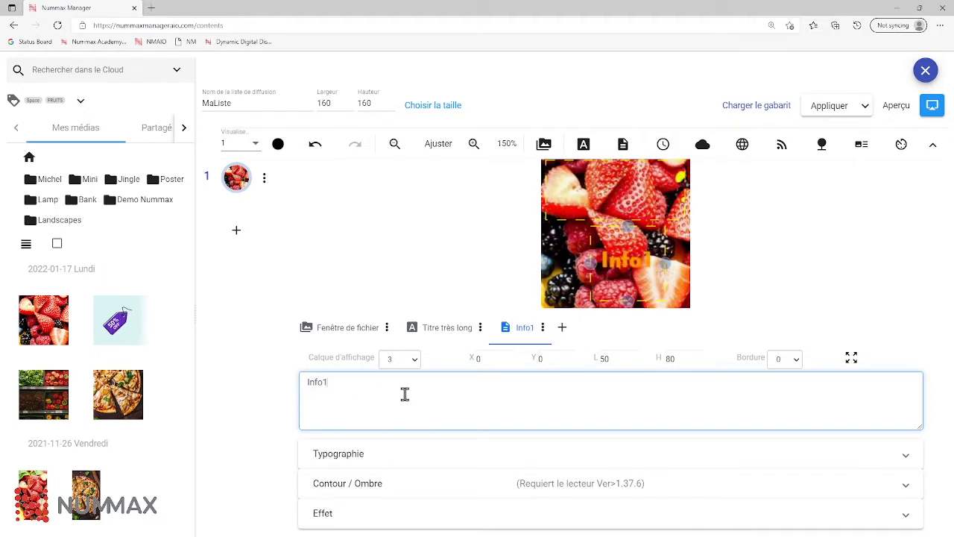
key("Return")
type("i")
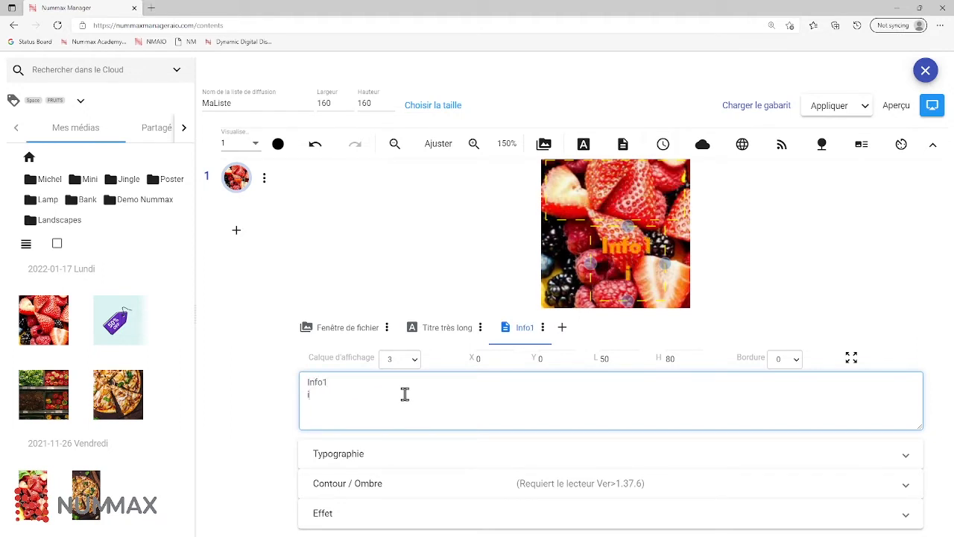
type("nfo2")
key("Return")
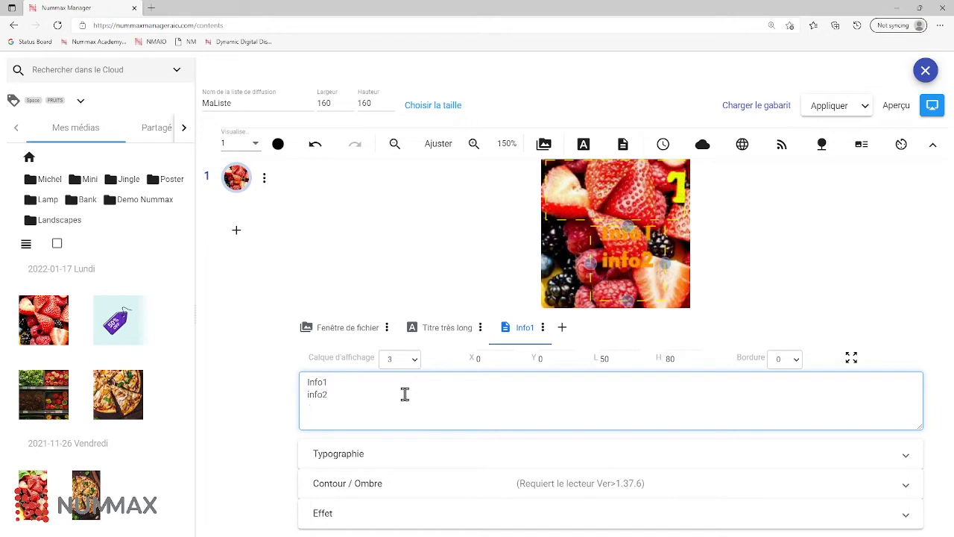
type("info 3")
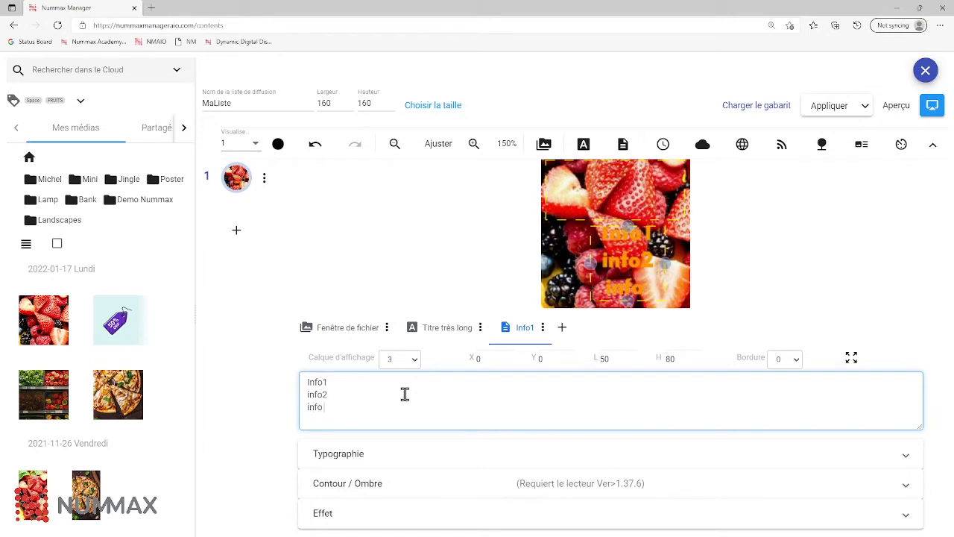
key("BackSpace")
key("BackSpace")
type("3")
key("Return")
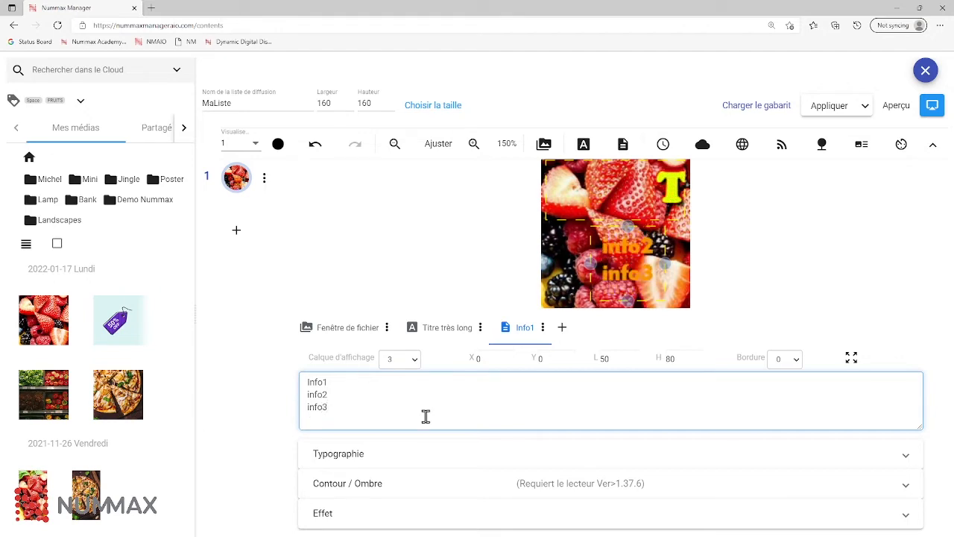
Step: Set the Info1 window's Typographie colour to white (255, 255, 255) and collapse the typography settings
left_click(464, 451)
scroll(440, 468, "down", 1)
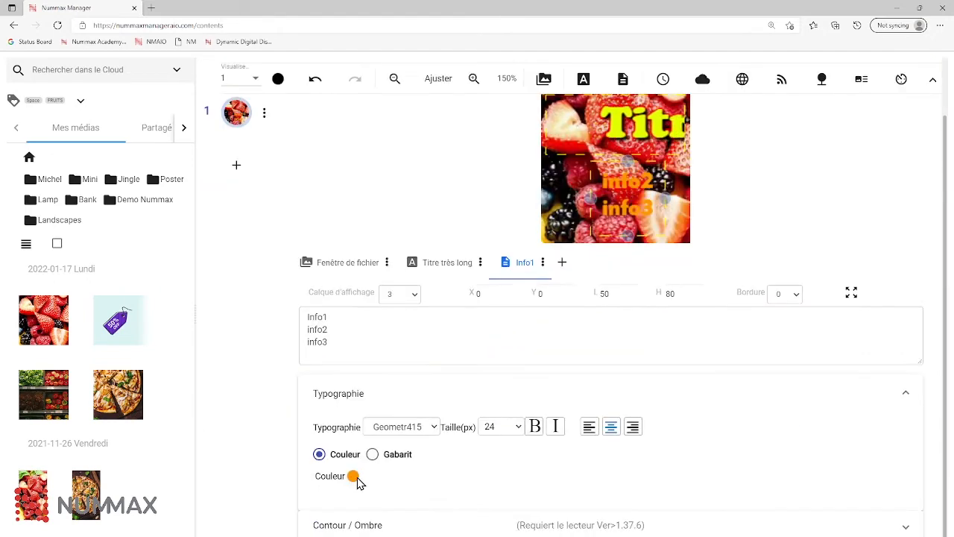
left_click(353, 477)
left_click_drag(462, 252, 392, 191)
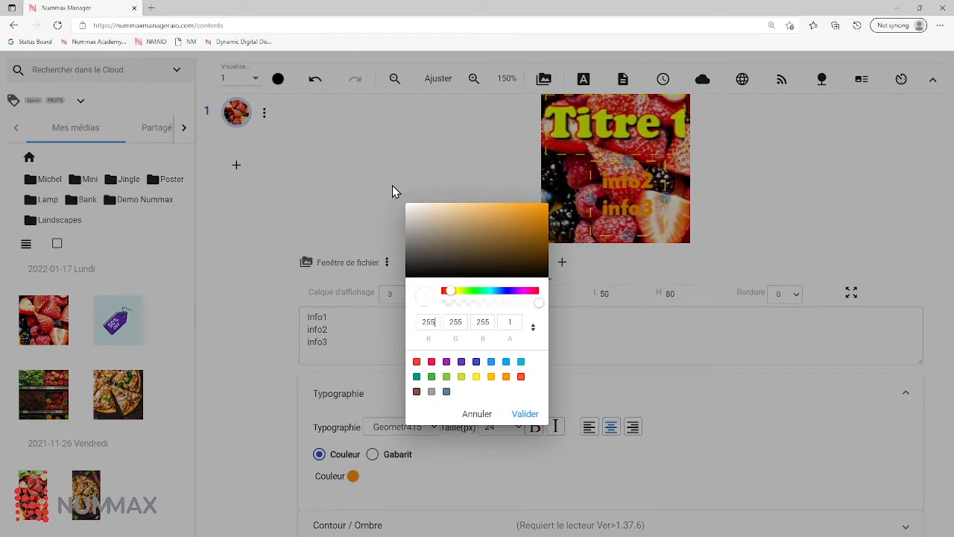
left_click(527, 414)
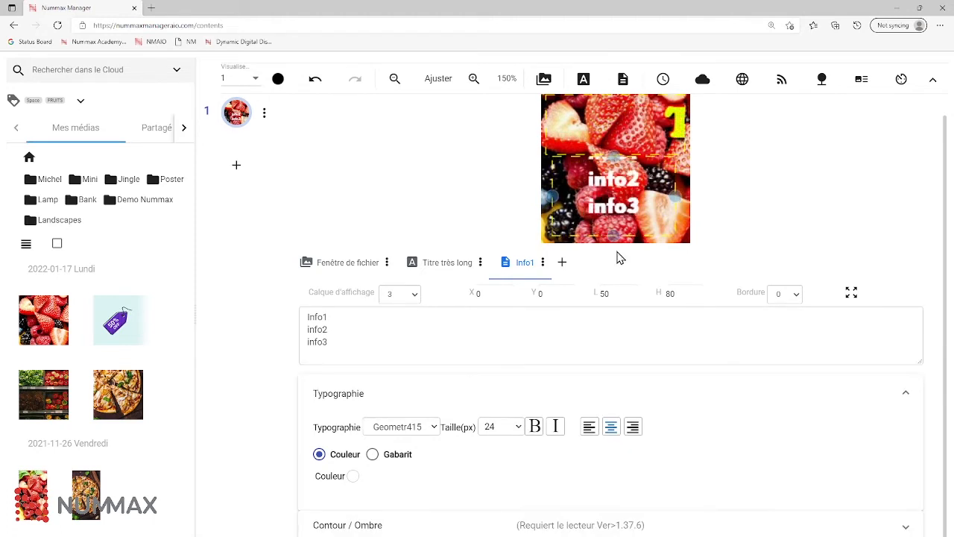
left_click(472, 389)
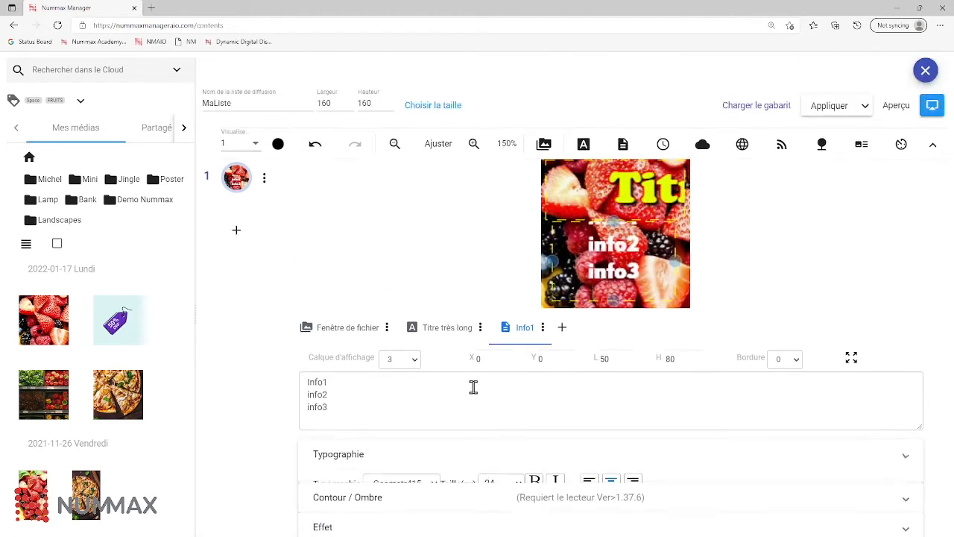
Step: Set the Info1 window's effect to Défilement vers le haut with a scrolling speed of 30 px/s
left_click(454, 511)
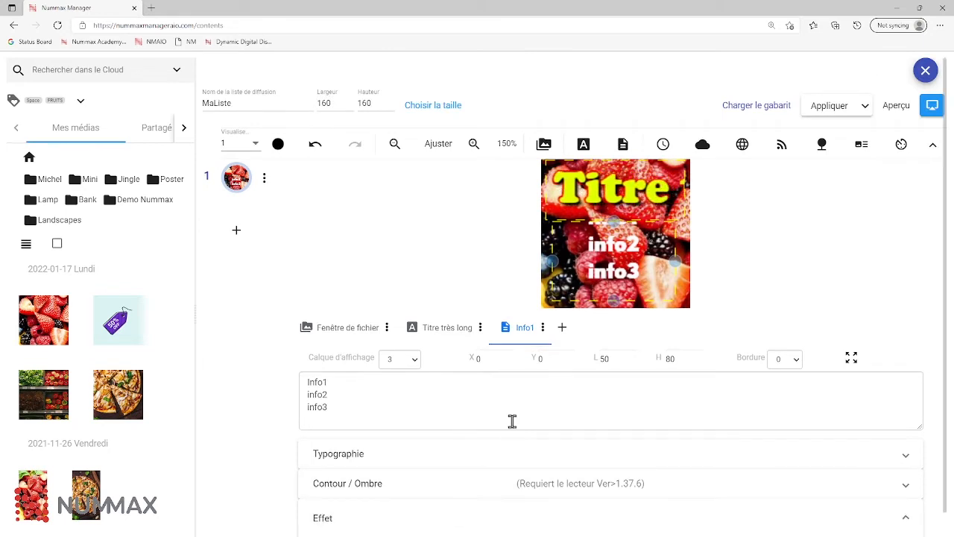
scroll(503, 439, "down", 1)
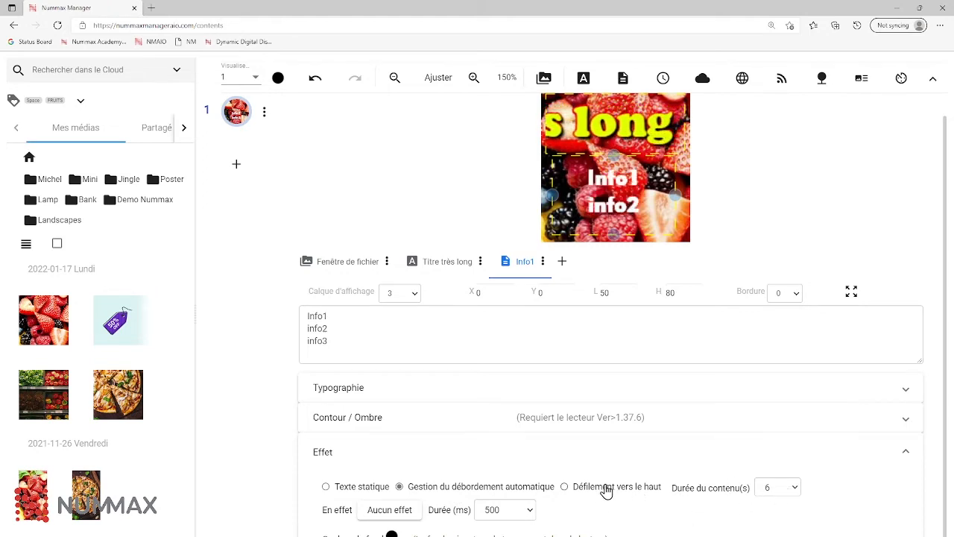
left_click(604, 489)
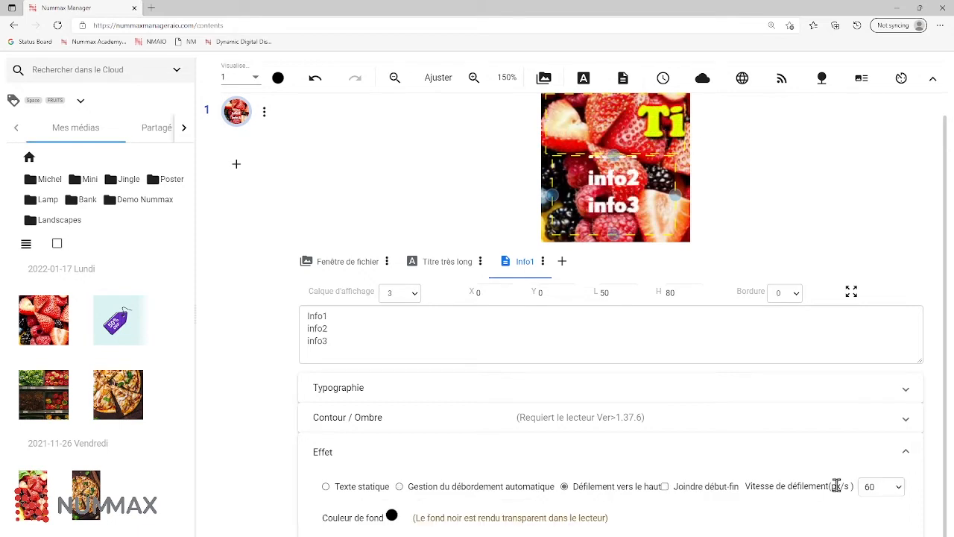
double_click(868, 486)
type("30")
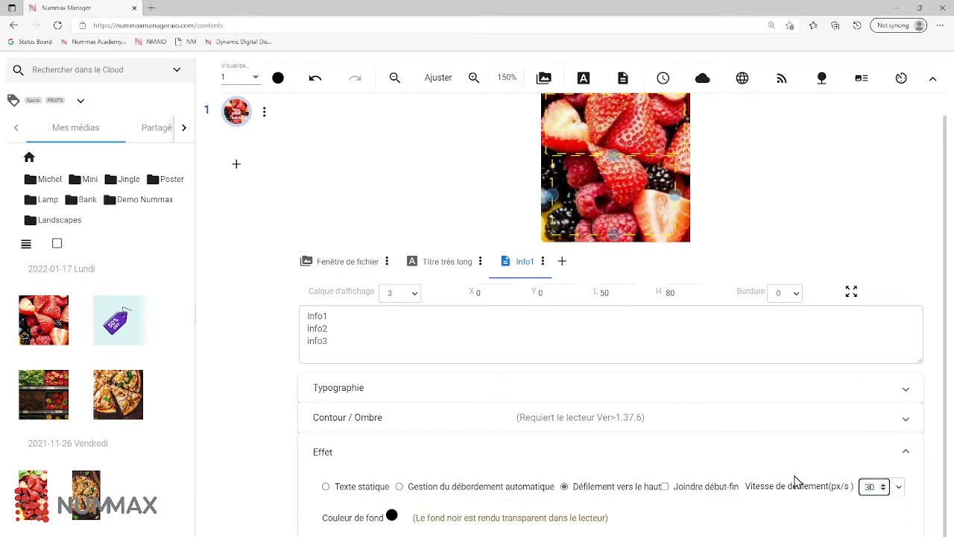
key("Tab")
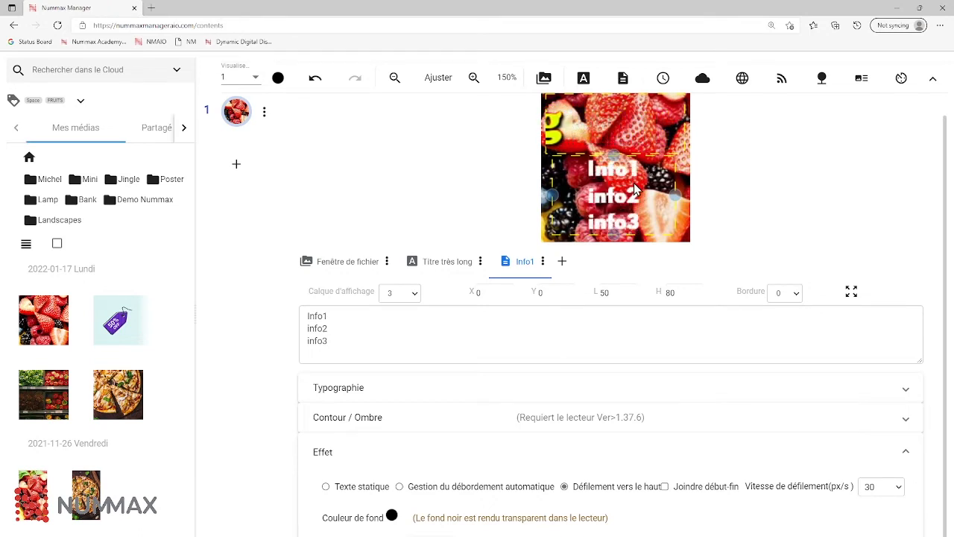
Step: Apply the changes to MaListe, close the editor and check the MyCompleteScreen players' preview under Diffuseur
scroll(632, 193, "up", 1)
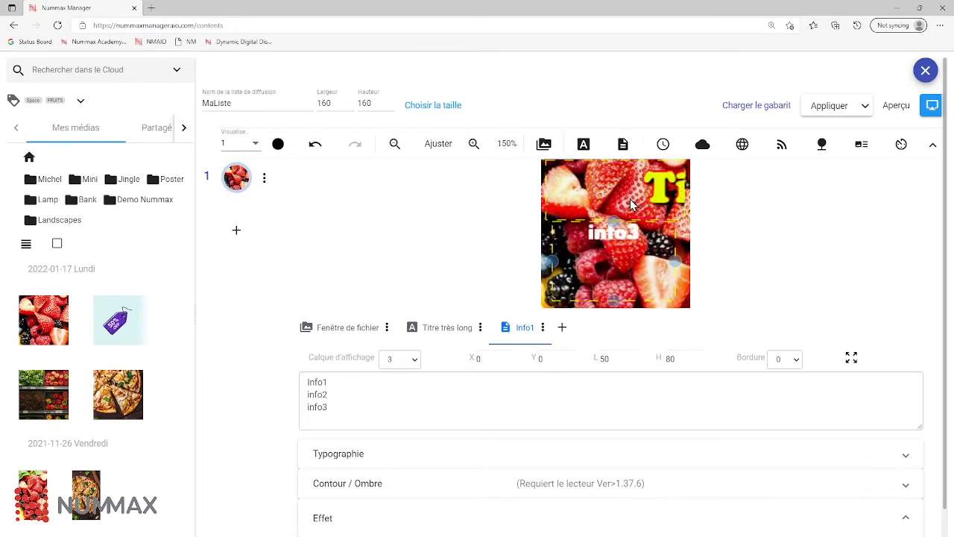
left_click(843, 108)
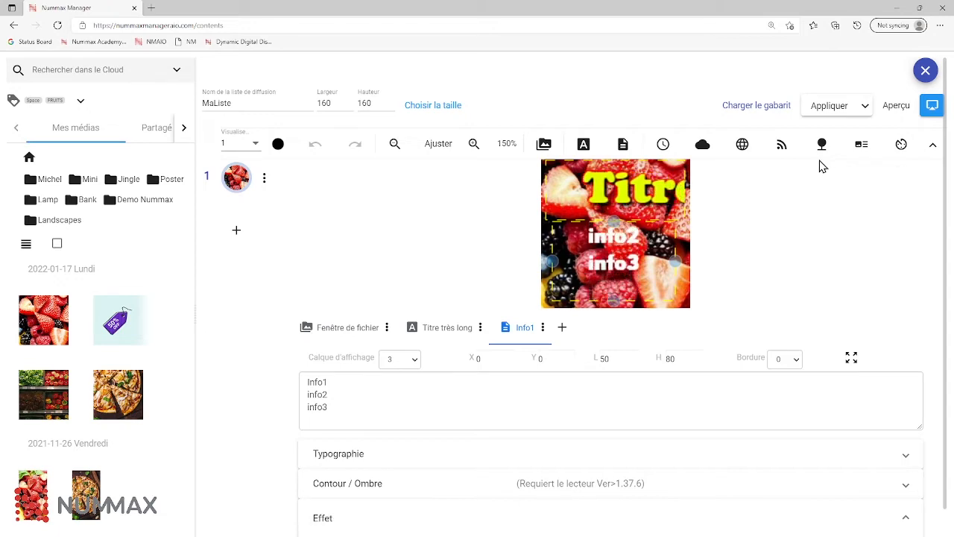
left_click(927, 72)
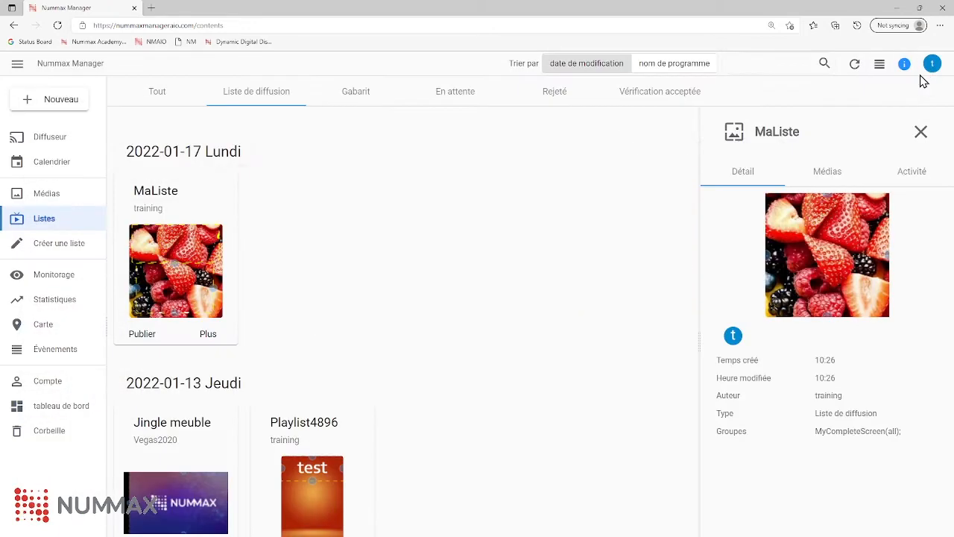
left_click(71, 146)
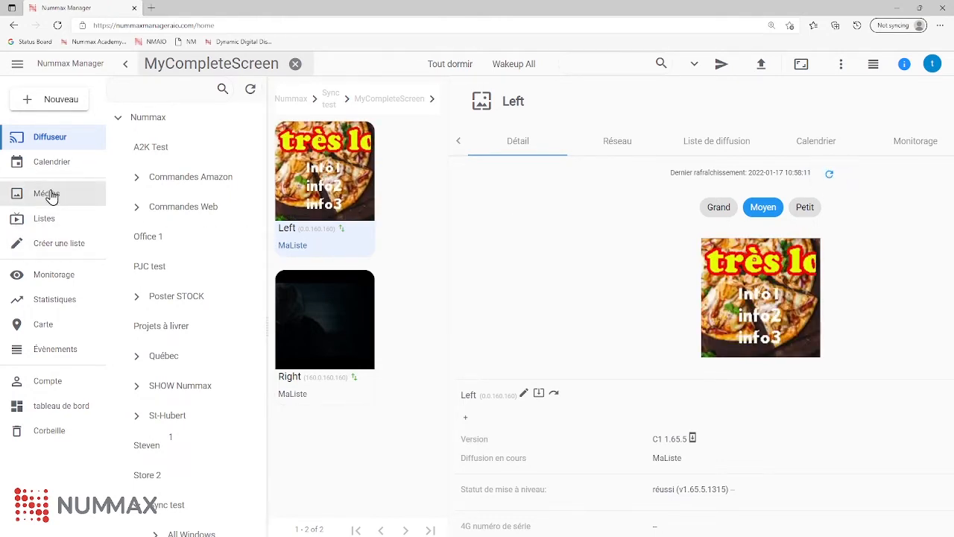
Step: Reopen MaListe from the playlists and change the effect of the Info1 and Titre très long windows to Texte statique
left_click(48, 218)
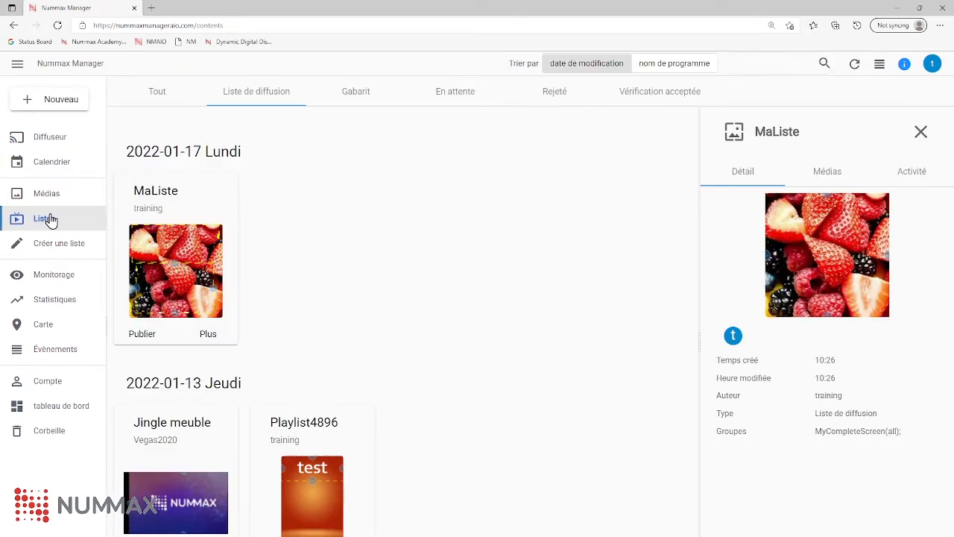
left_click(205, 215)
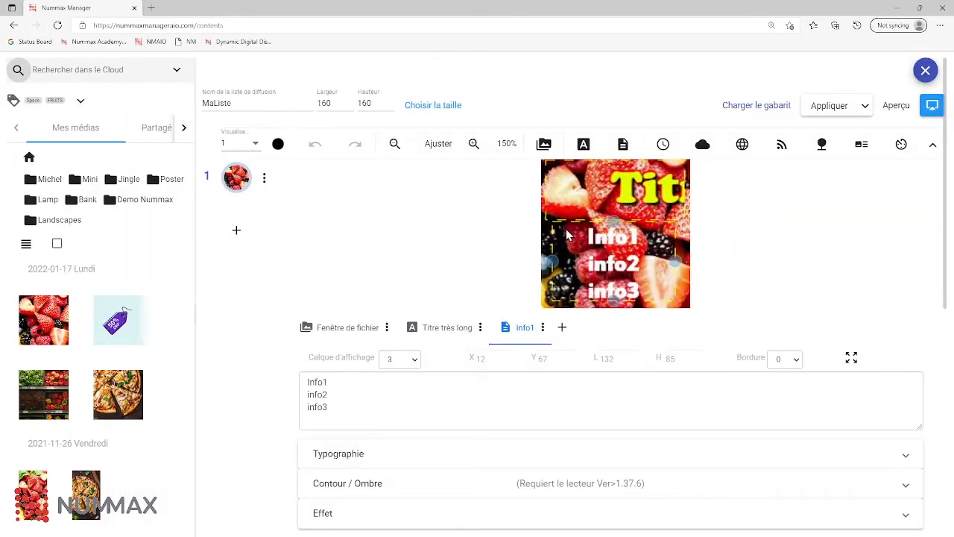
left_click(477, 523)
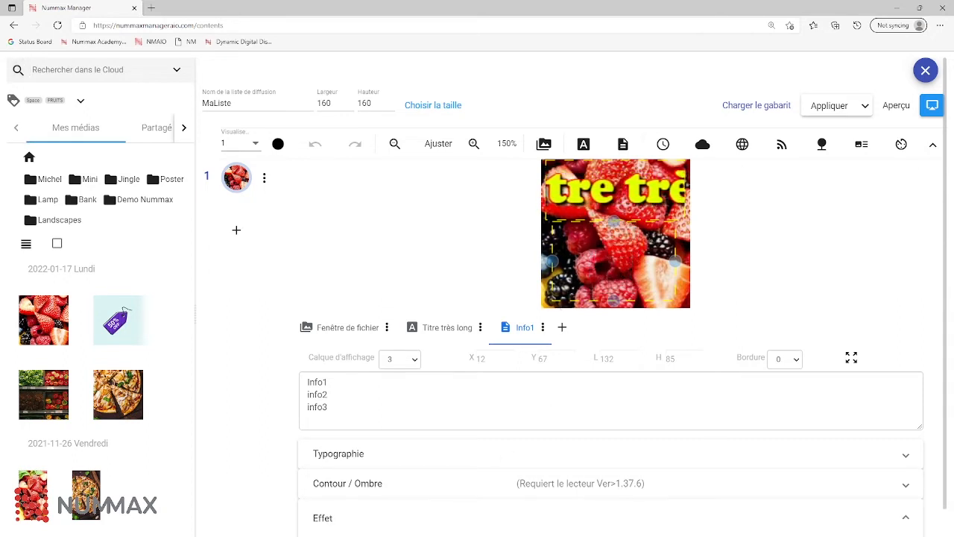
left_click(451, 329)
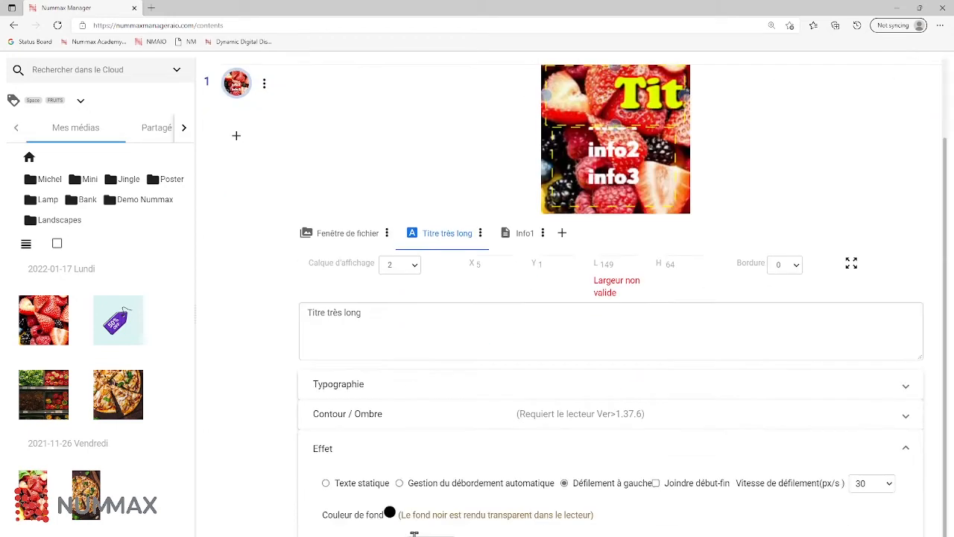
scroll(373, 499, "down", 1)
left_click(345, 486)
scroll(499, 301, "up", 1)
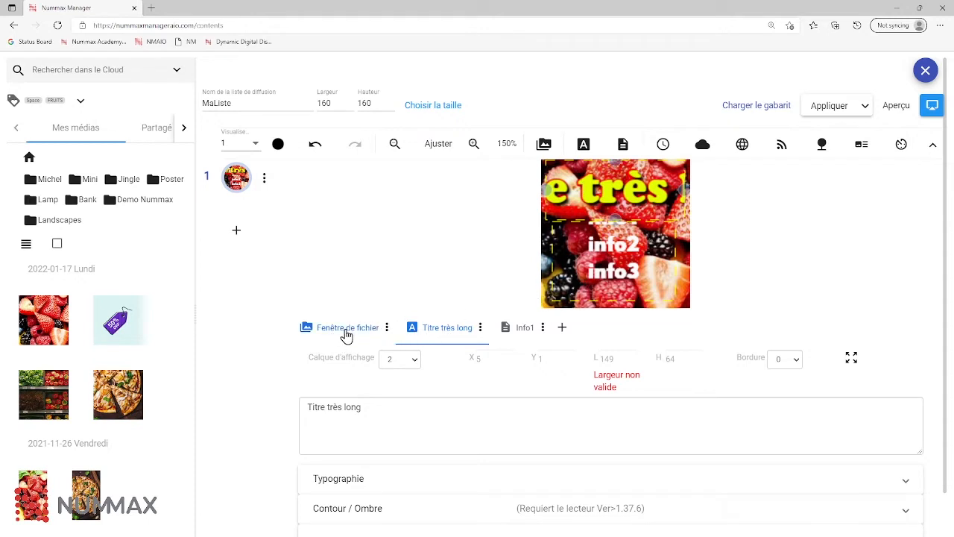
Step: Reorder the display layers to Fenêtre de fichier on 1, Info1 on 2 and Titre très long on 3
left_click_drag(318, 332, 559, 341)
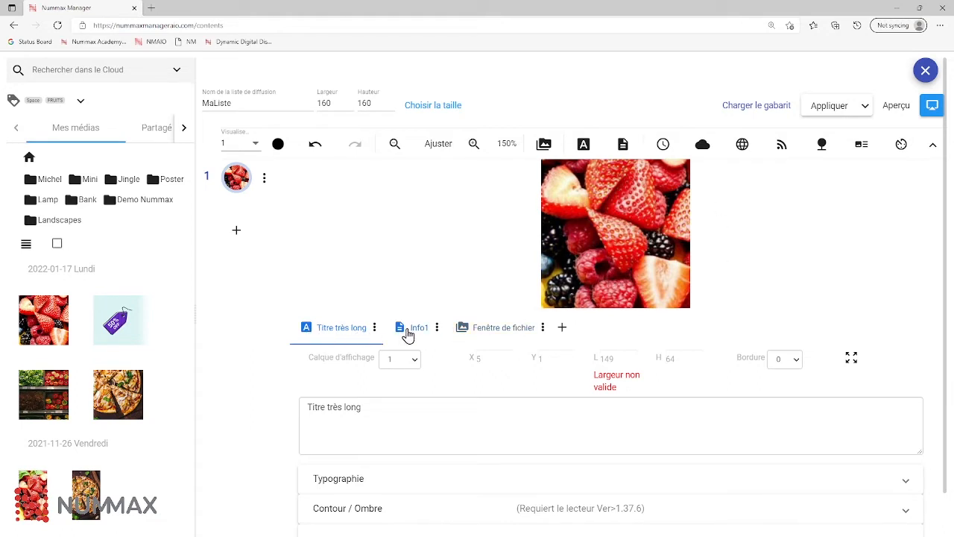
left_click_drag(407, 336, 531, 340)
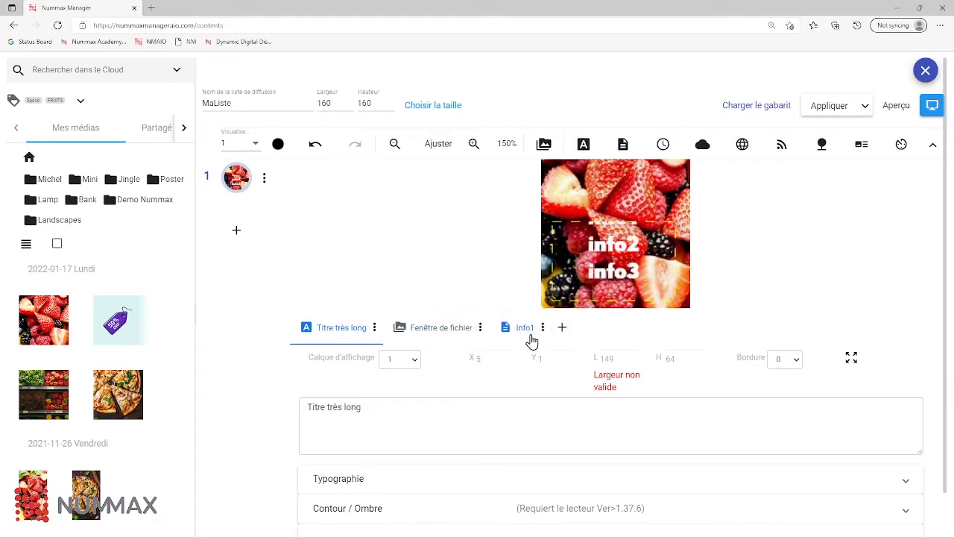
left_click_drag(334, 333, 536, 337)
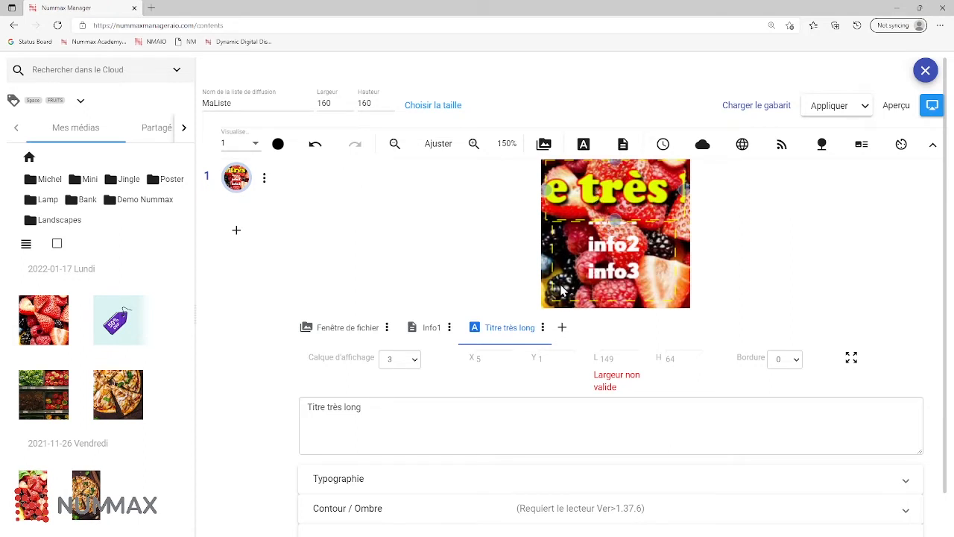
Step: Change the playlist name to MonGabarit, save the layout as a template and close the editor
left_click(263, 102)
left_click_drag(263, 102, 181, 102)
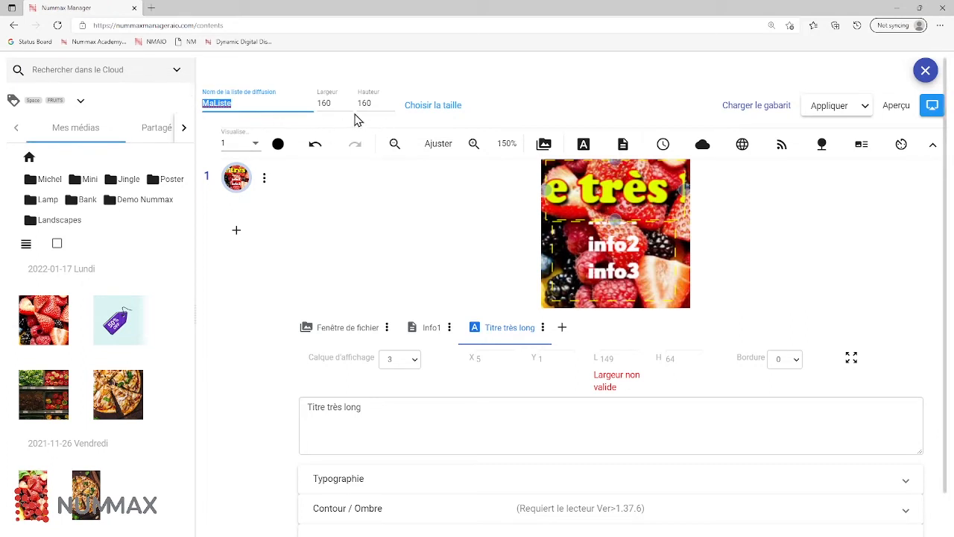
type("M")
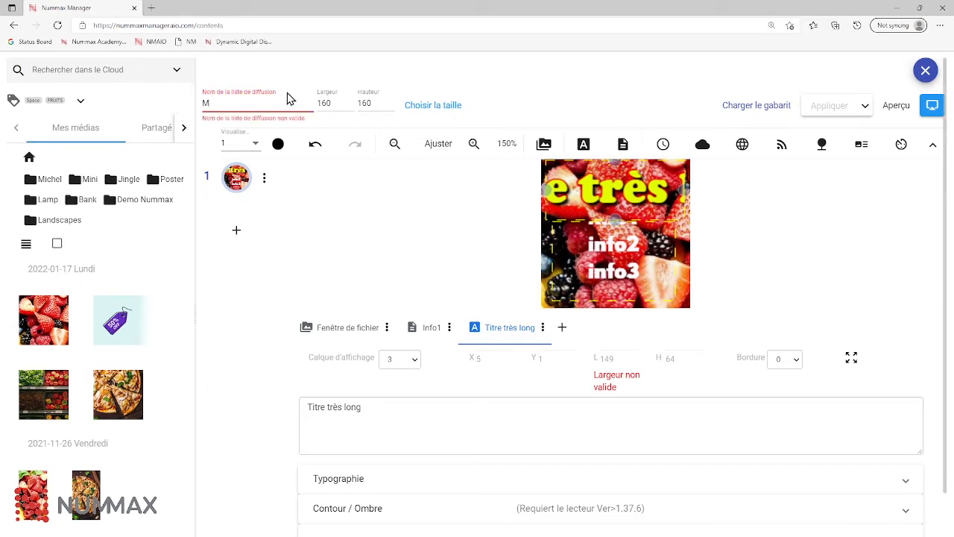
type("onGabarit")
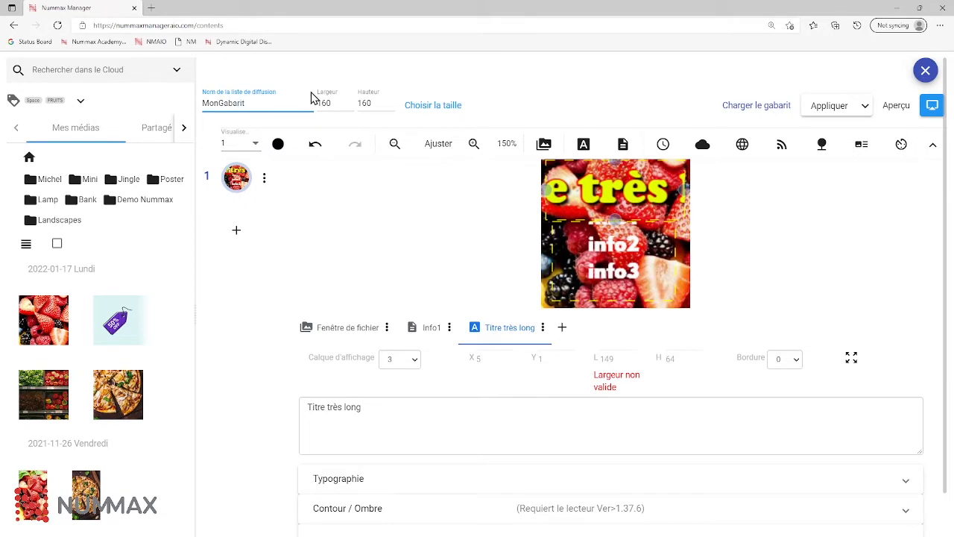
left_click(867, 108)
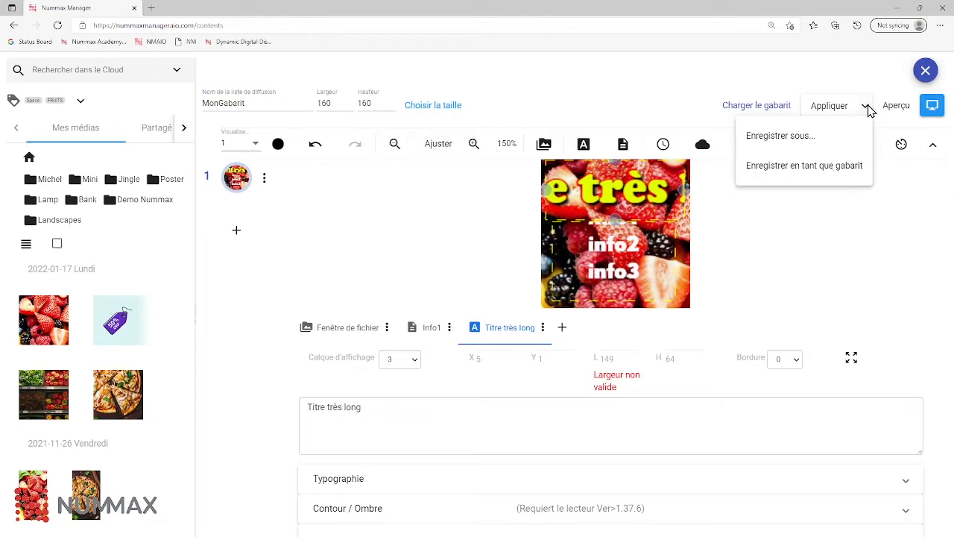
left_click(817, 170)
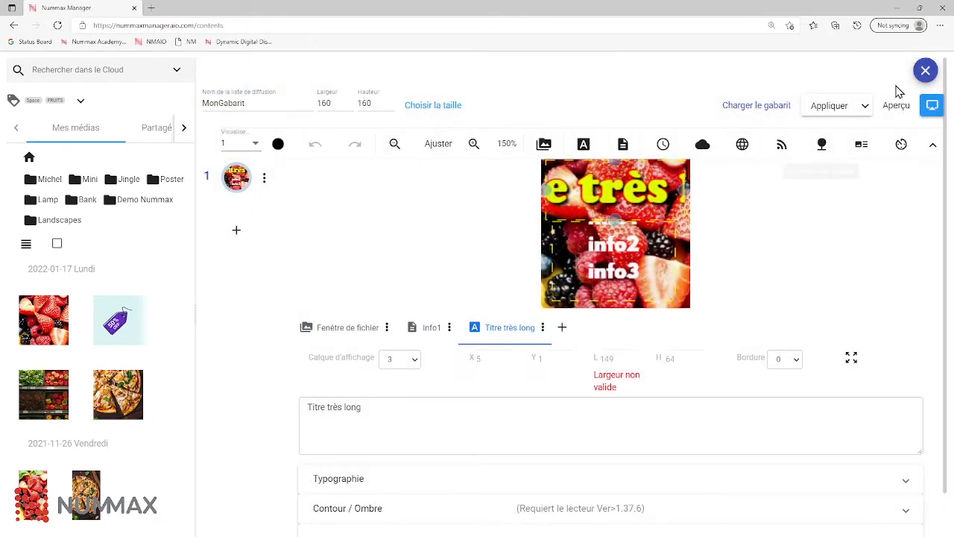
left_click(925, 70)
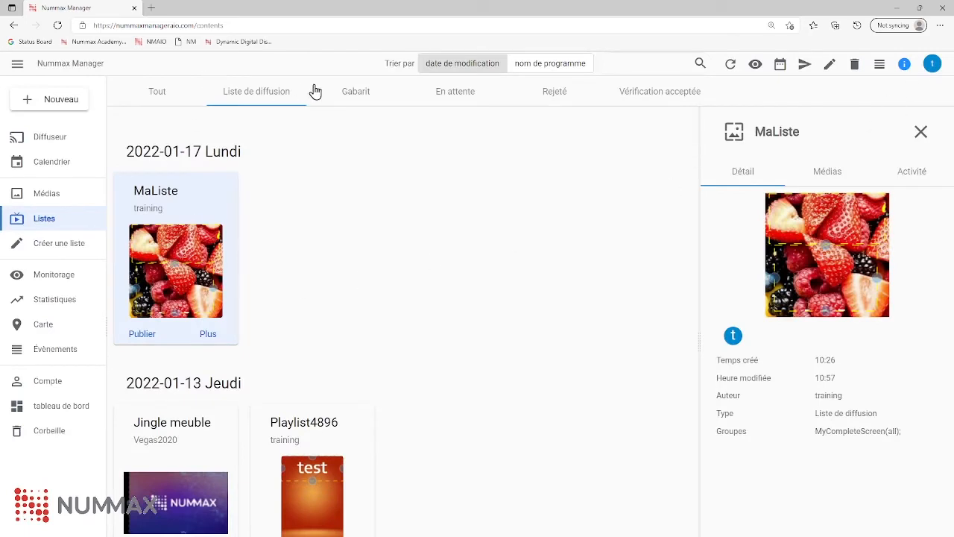
Step: Check the saved templates under Gabarit, start a new playlist and load the MonGabarit template into it
left_click(354, 97)
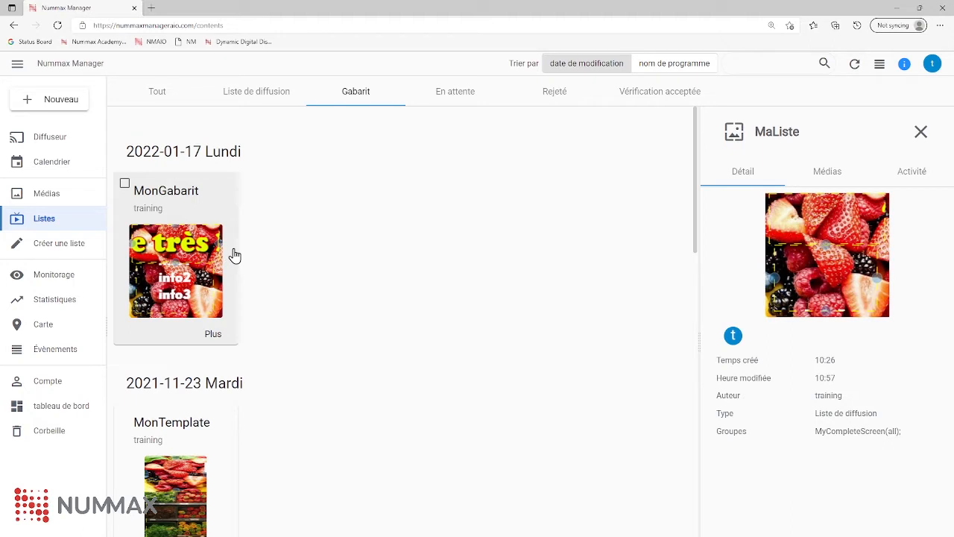
left_click(64, 252)
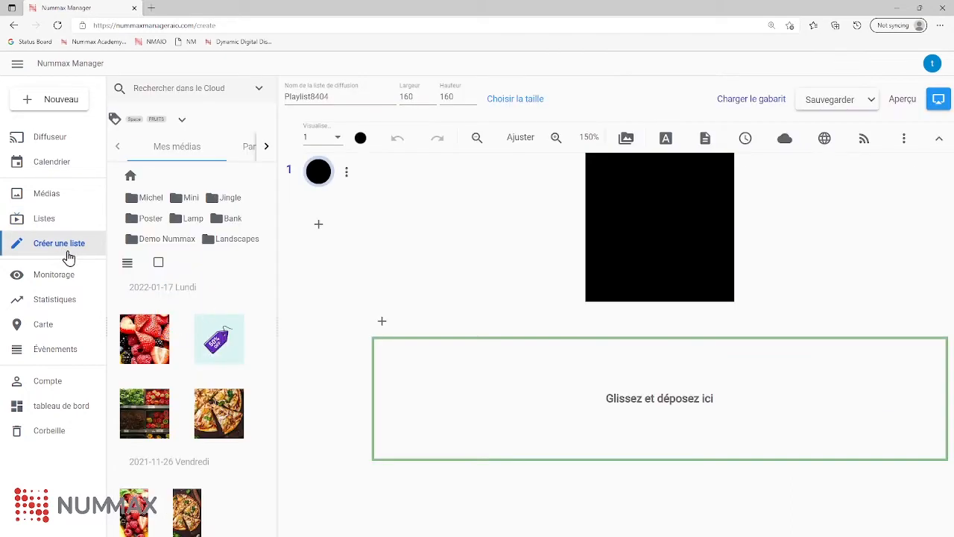
left_click(353, 96)
left_click(757, 106)
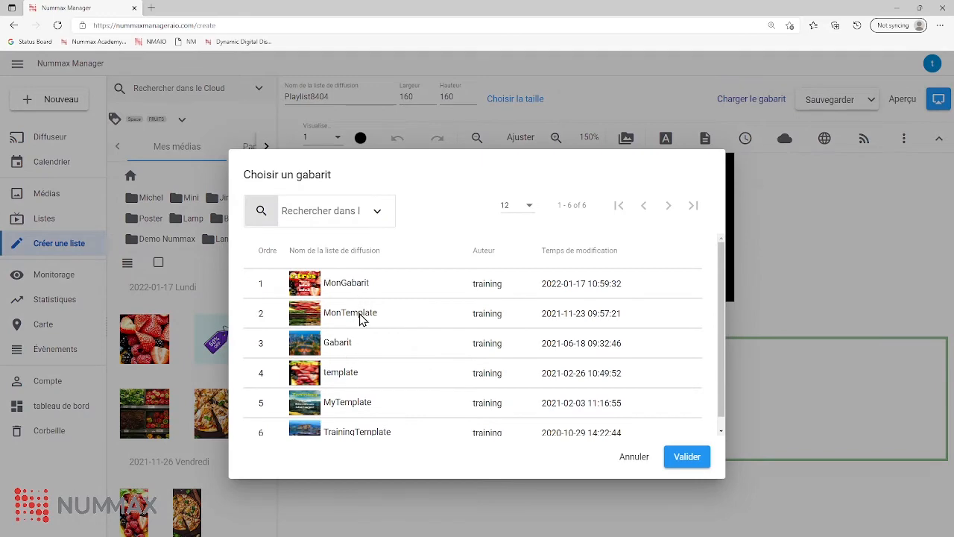
left_click(339, 280)
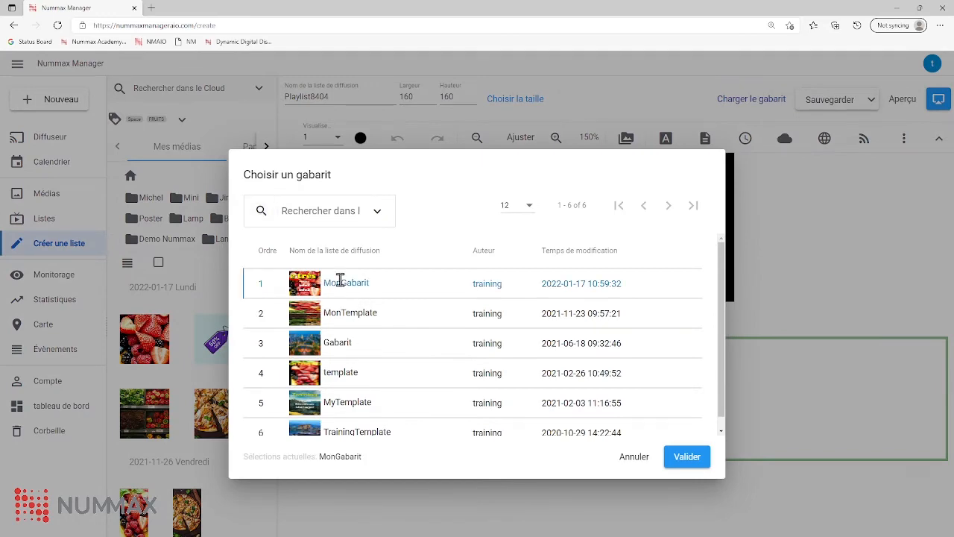
left_click(686, 457)
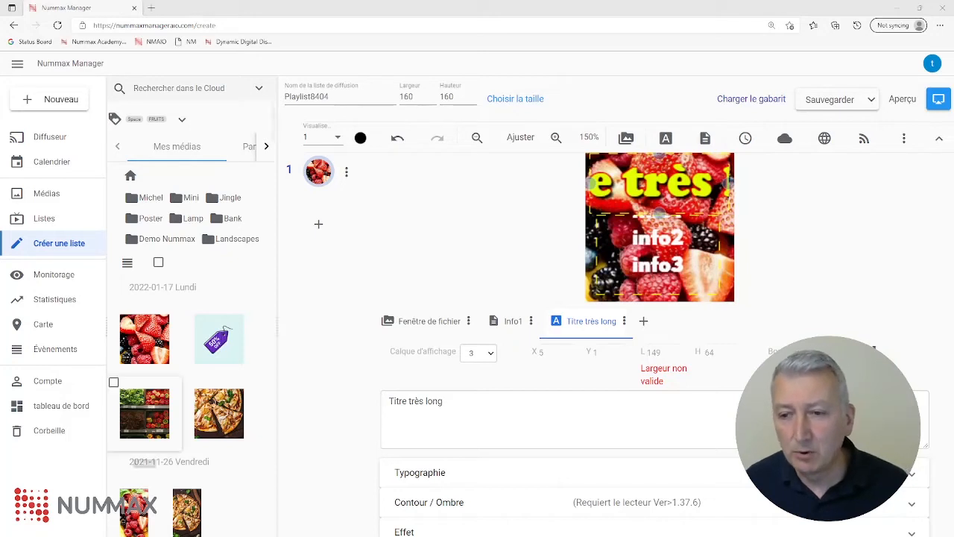
Step: Name the new playlist MaNouvelleListe
double_click(292, 99)
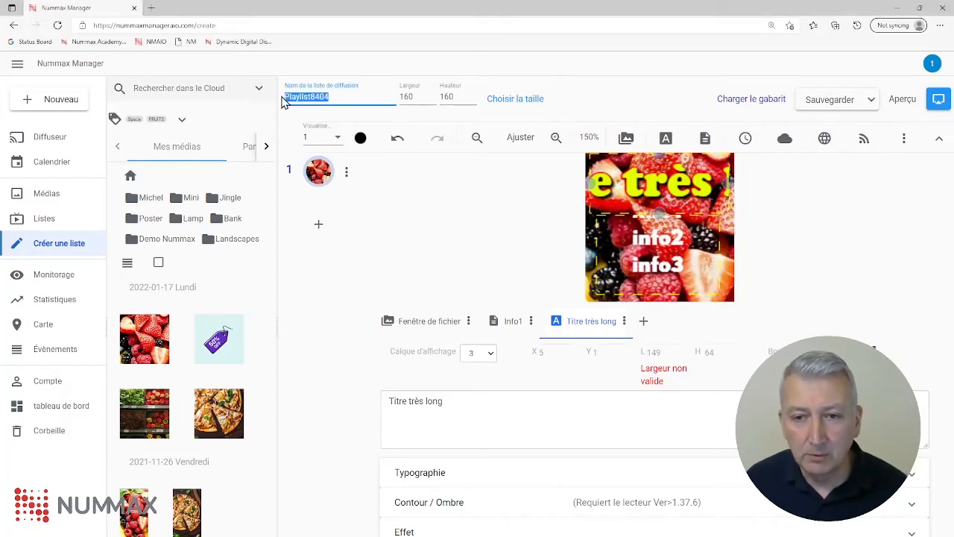
type("Ma")
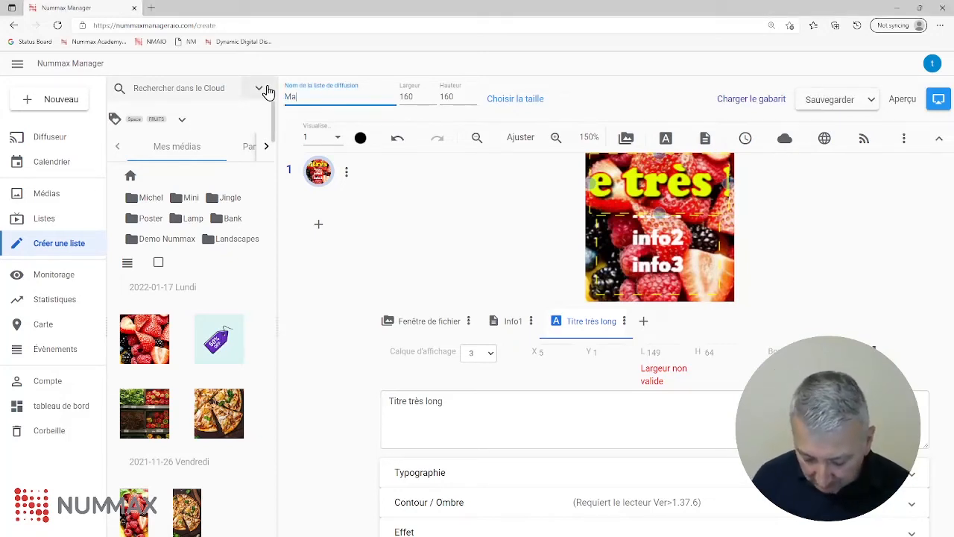
type("NouvelListe")
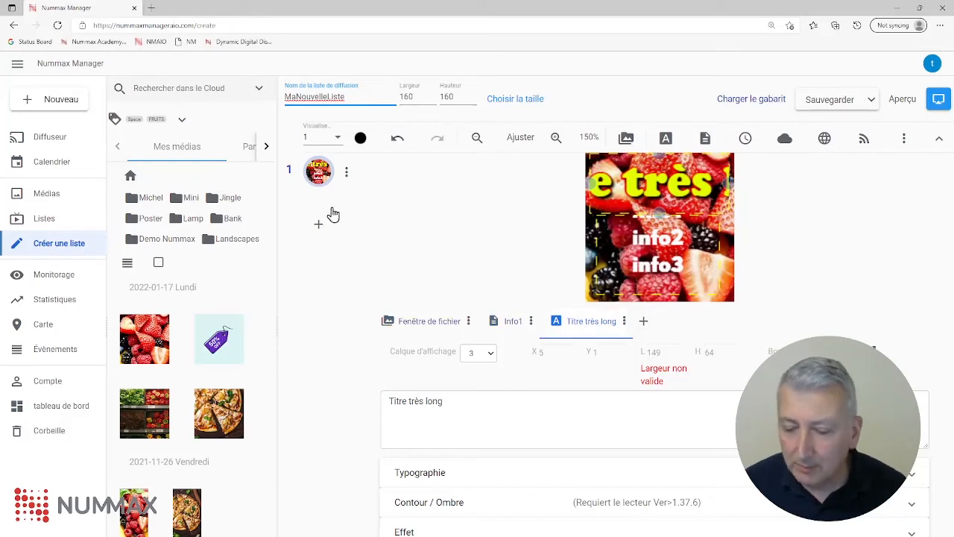
Step: Replace the title text with Promo and widen its window to about 159 px from X 0
left_click(459, 405)
left_click_drag(459, 405, 333, 400)
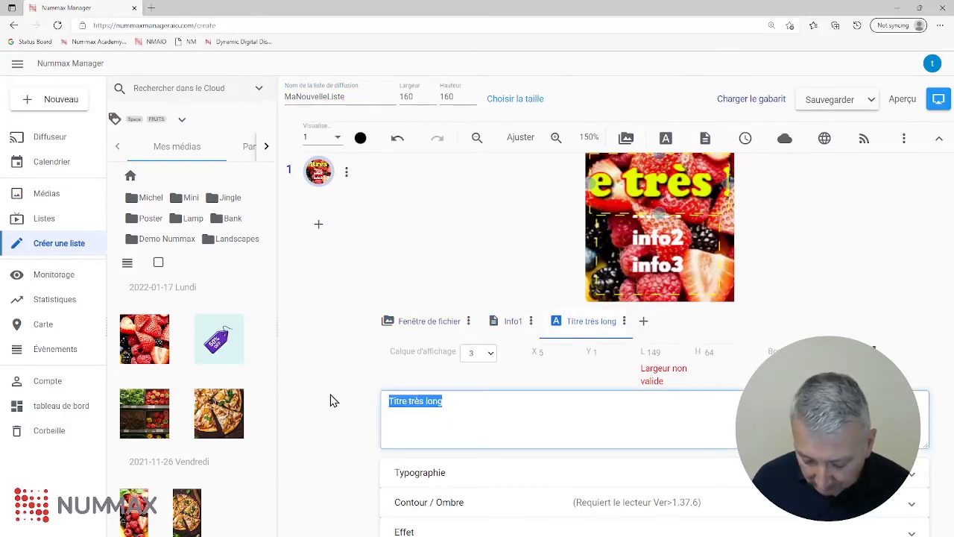
type("Promo")
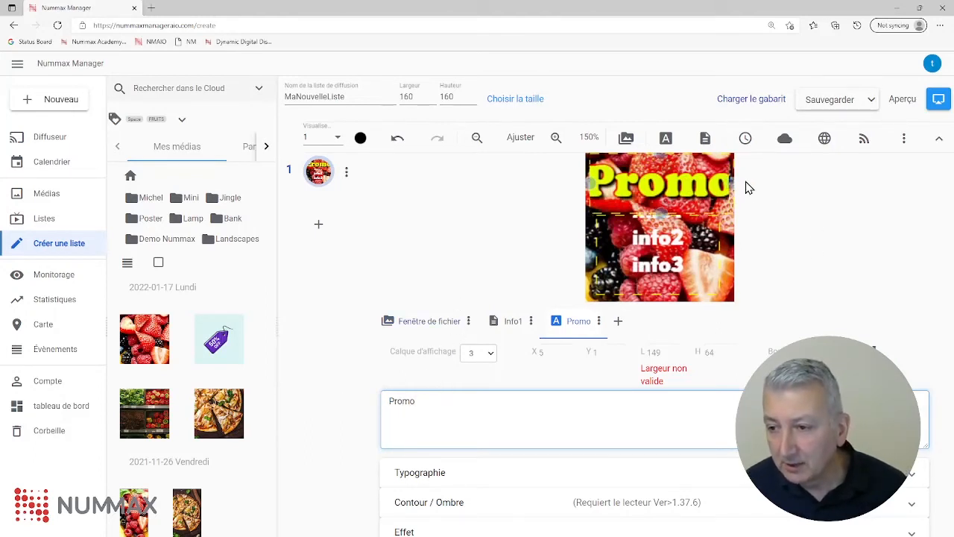
left_click_drag(732, 181, 746, 181)
left_click_drag(590, 182, 577, 179)
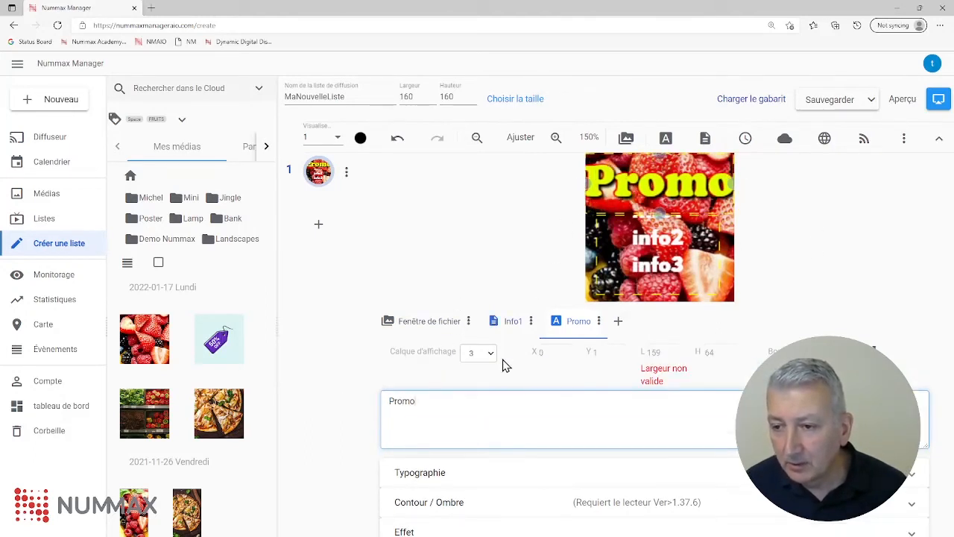
Step: Set the Promo text's font size to 43 px and lower the Info1 window to about Y 67
left_click(452, 479)
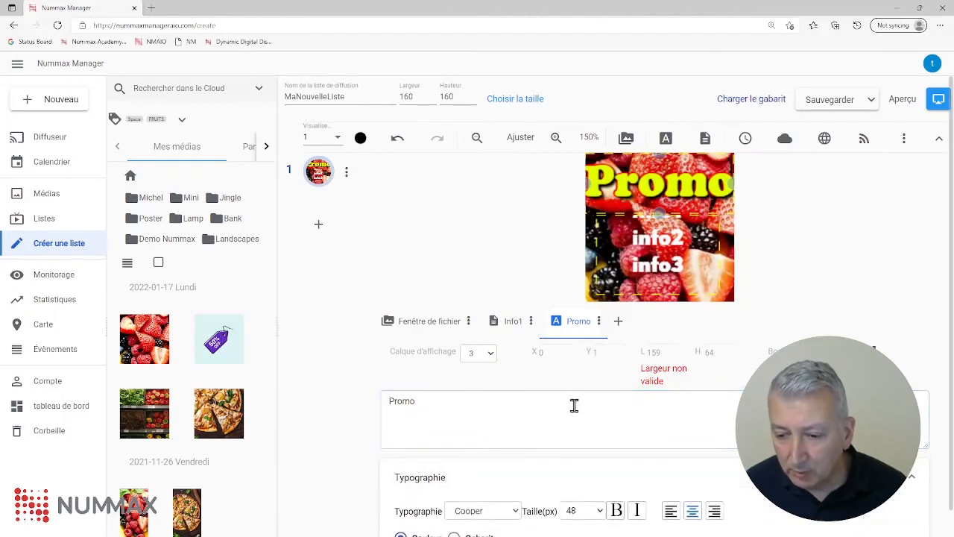
left_click(585, 514)
left_click(586, 514)
left_click(586, 514)
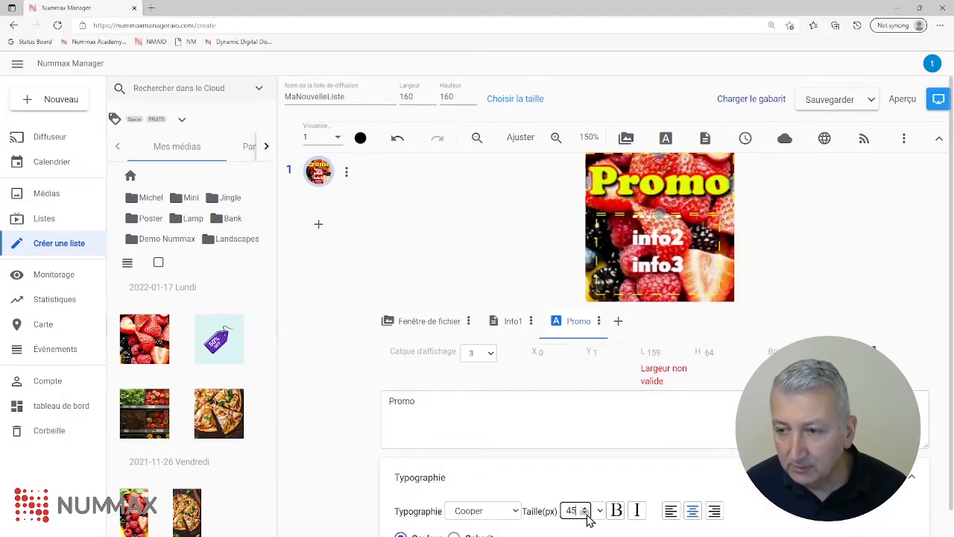
left_click(586, 513)
left_click(585, 513)
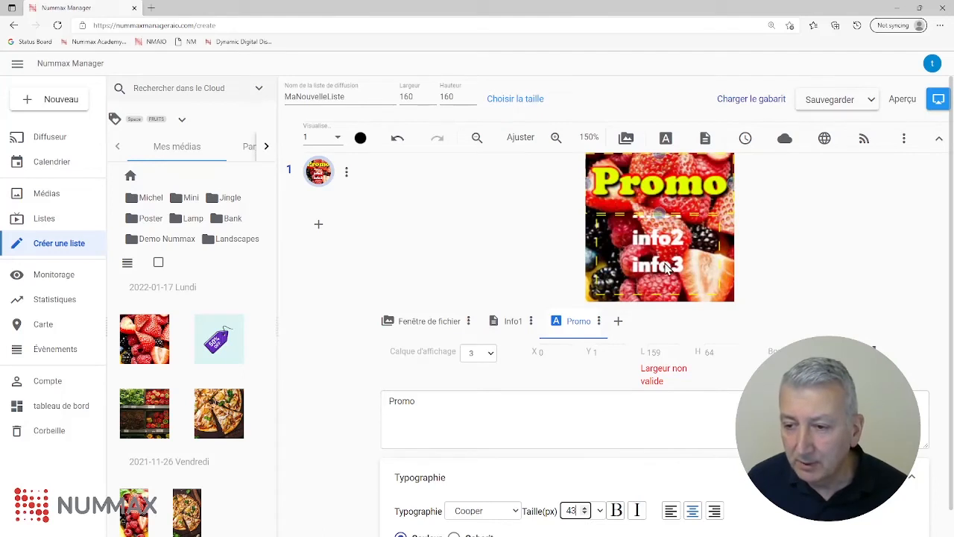
left_click(660, 295)
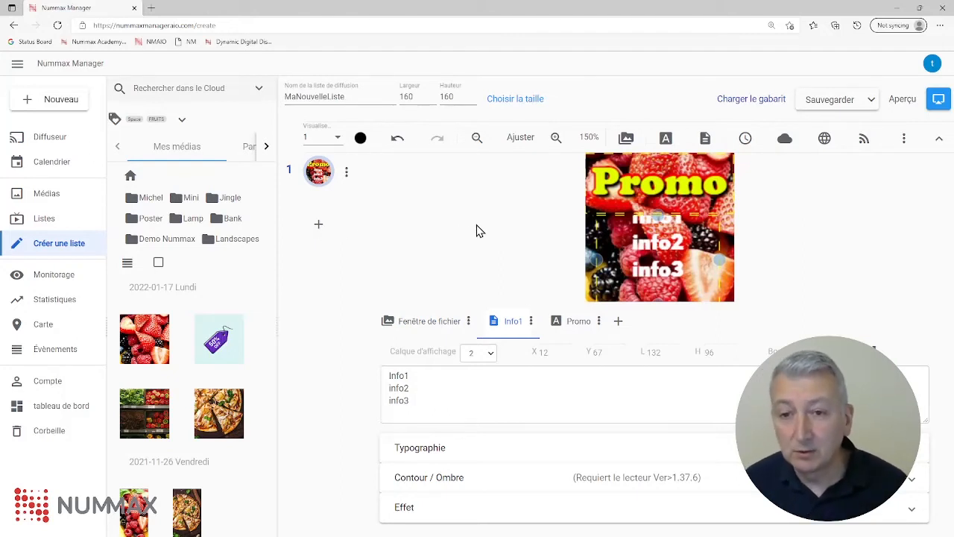
Step: Add a second view to the playlist and insert a clock window at about X 12, Y 62
left_click(318, 225)
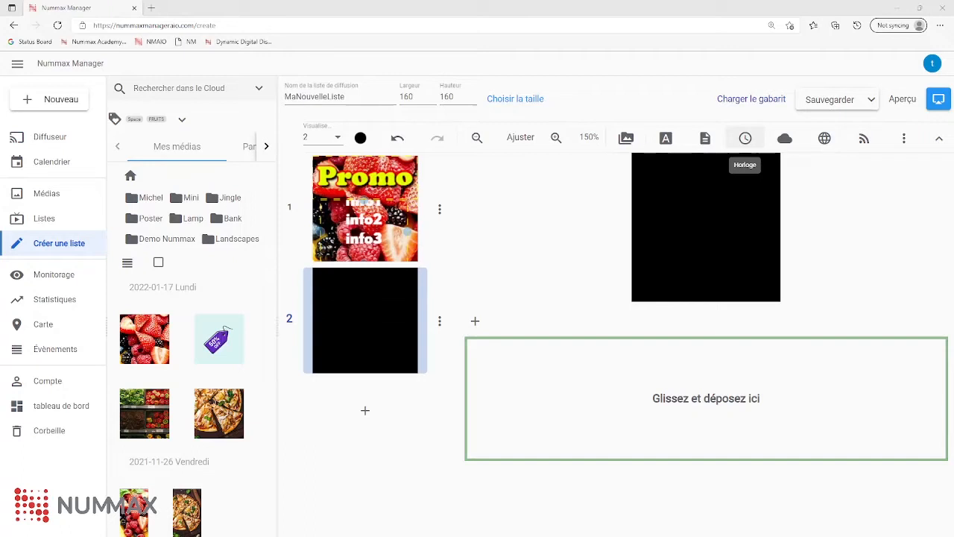
left_click(744, 138)
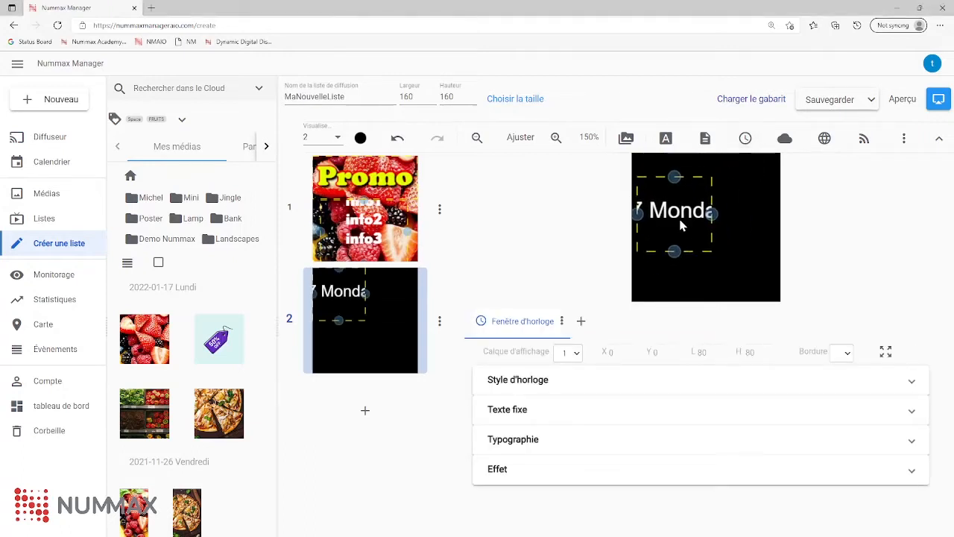
left_click_drag(681, 224, 692, 220)
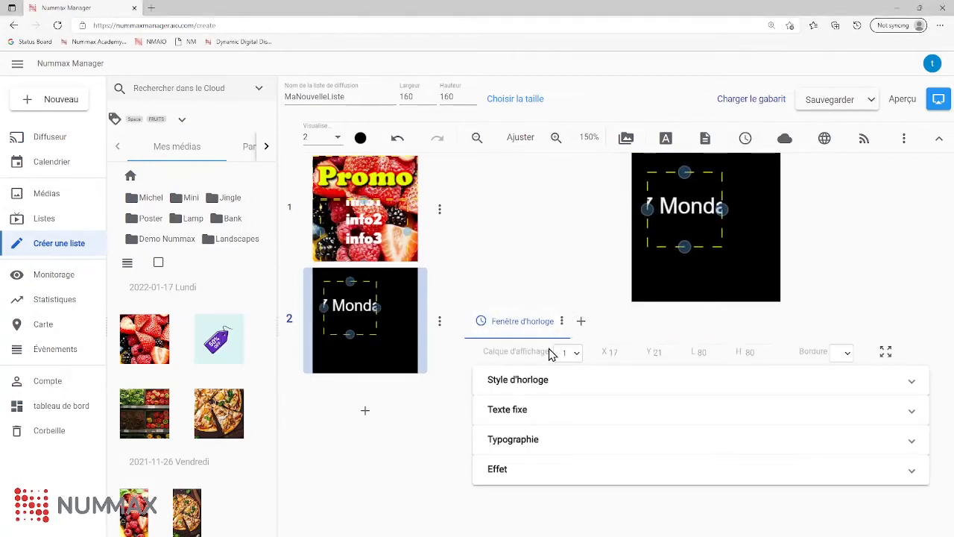
left_click_drag(700, 208, 696, 247)
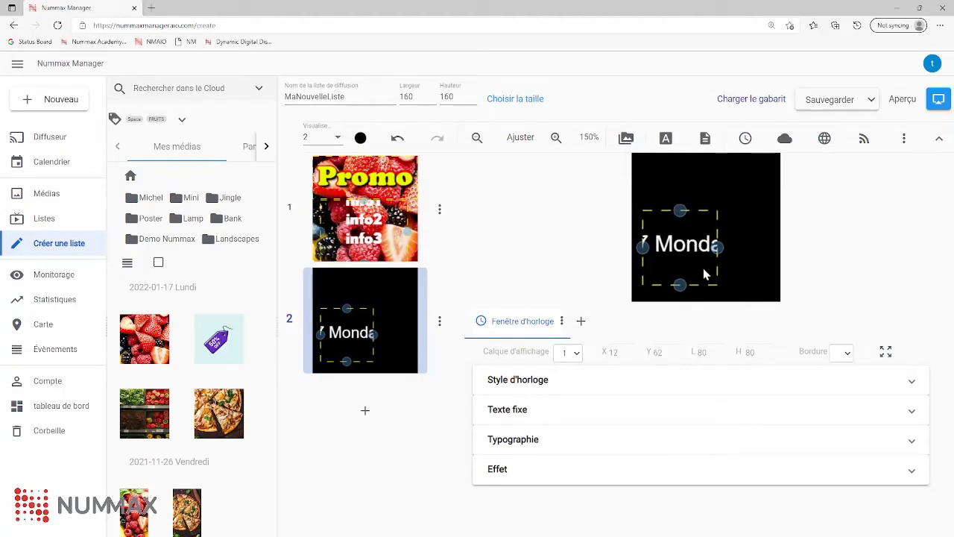
Step: Try the Analog Clock style, return to Horloge digitale (Vue simple ligne) and check the clock's fixed-text setting
left_click(593, 384)
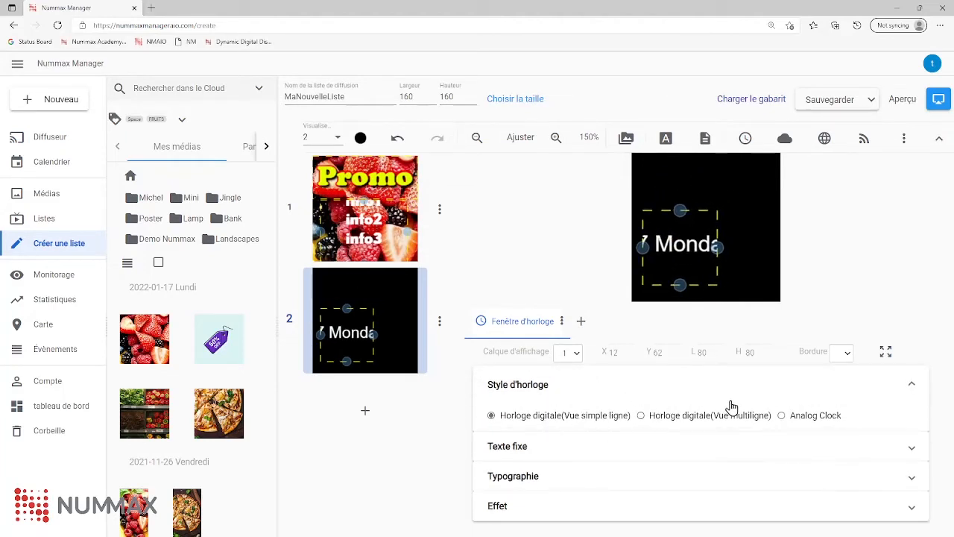
left_click(792, 418)
left_click(597, 417)
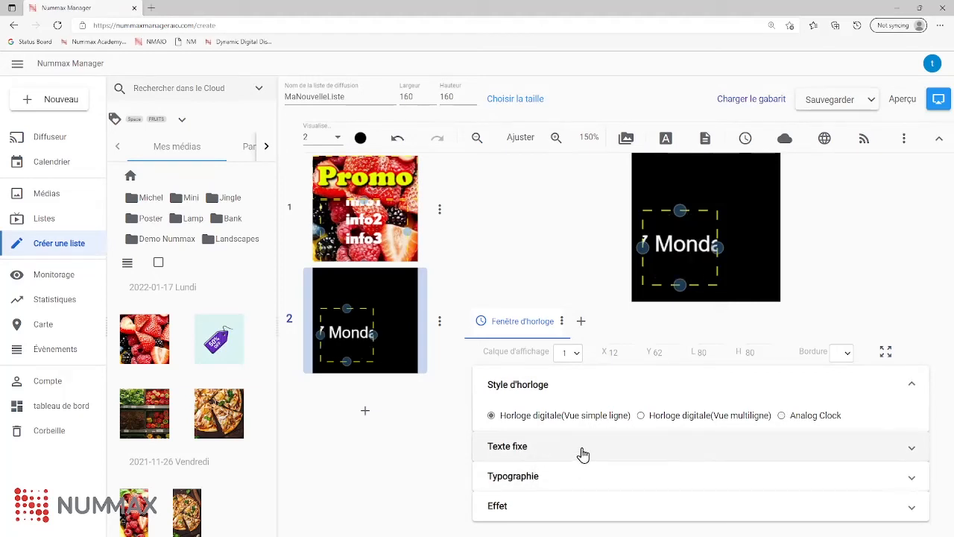
left_click(581, 452)
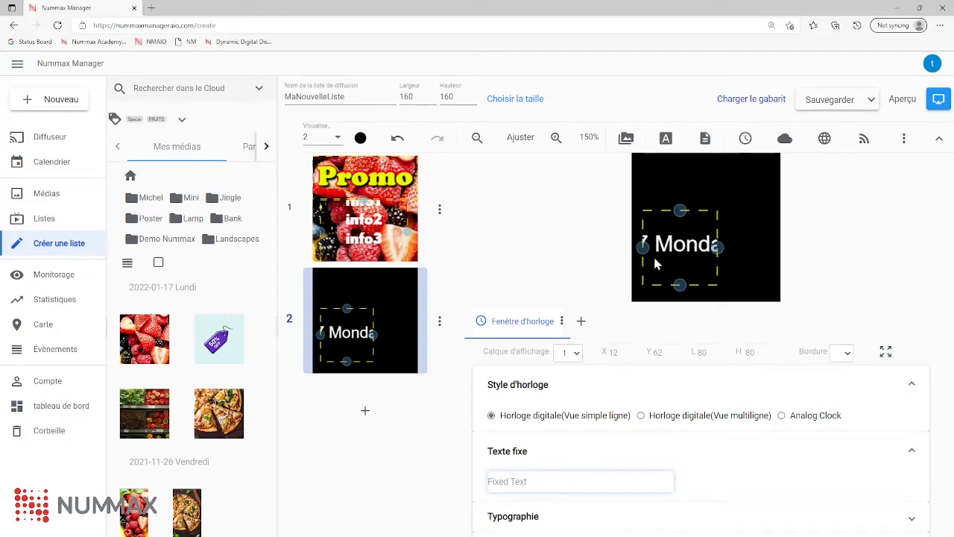
left_click(559, 451)
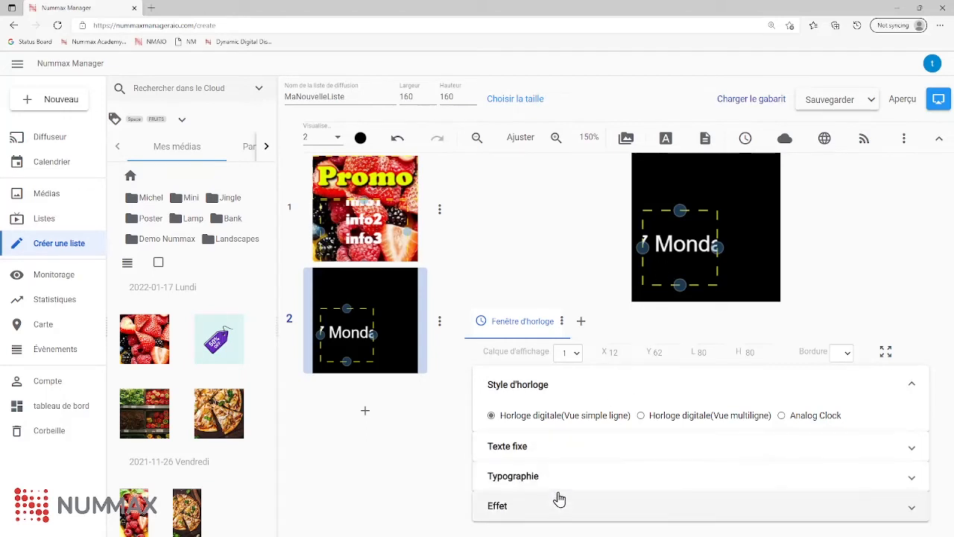
Step: Show only hours and minutes on the clock by disabling Année, Mois, Date, Jour and Second, and set its font size to 25 px
left_click(559, 480)
scroll(605, 521, "down", 2)
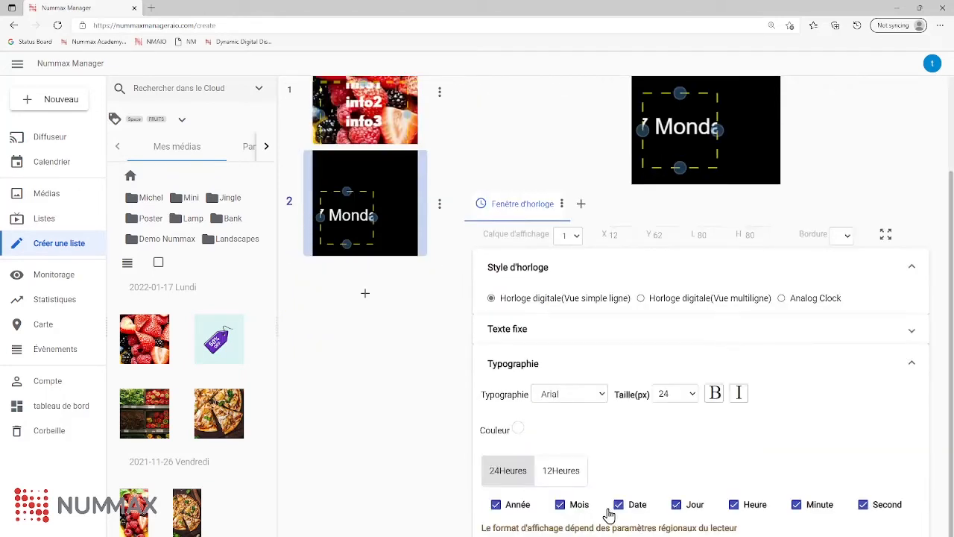
left_click(519, 509)
left_click(565, 506)
left_click(624, 507)
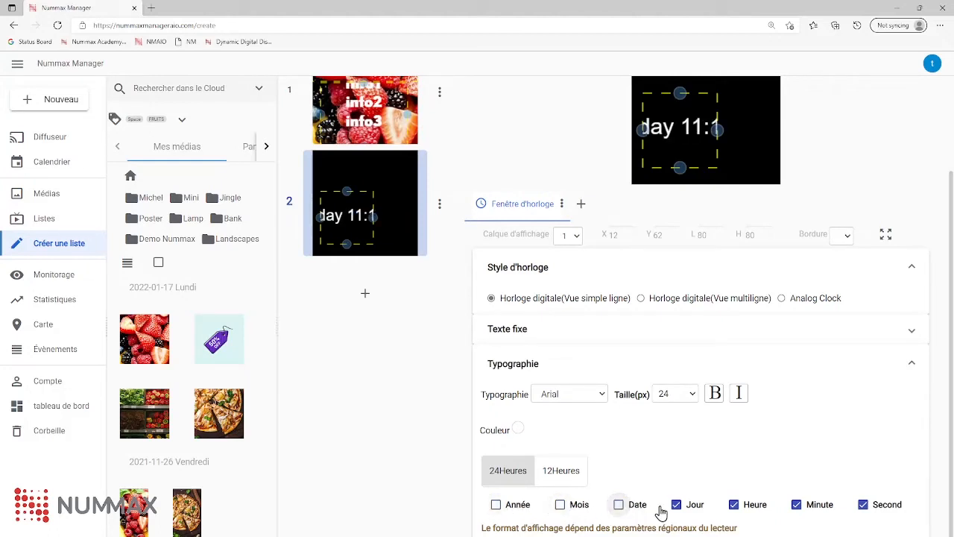
left_click(677, 509)
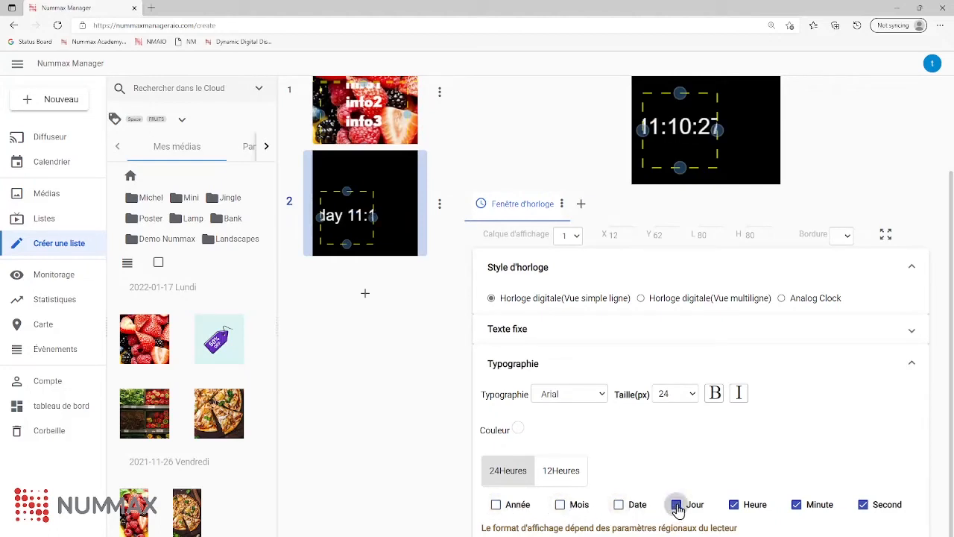
left_click(878, 506)
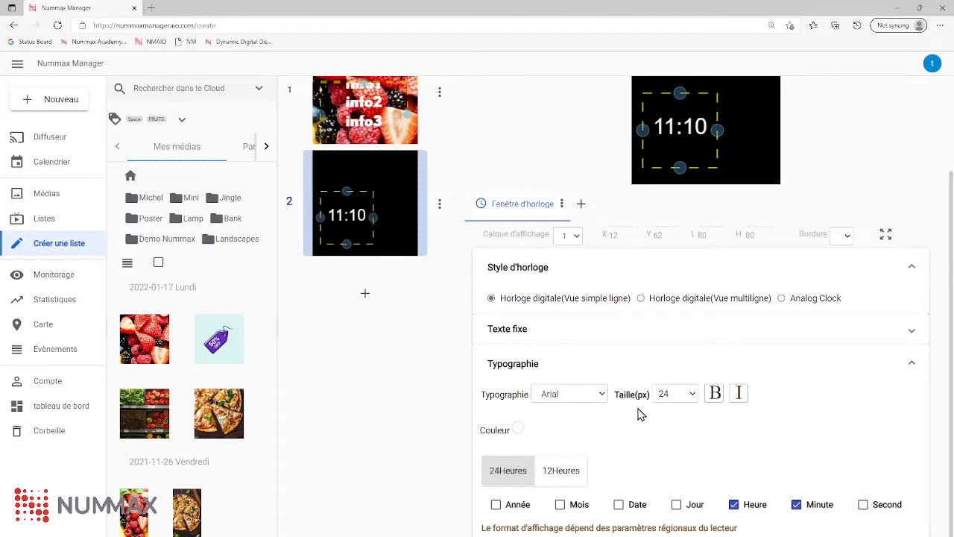
left_click(676, 392)
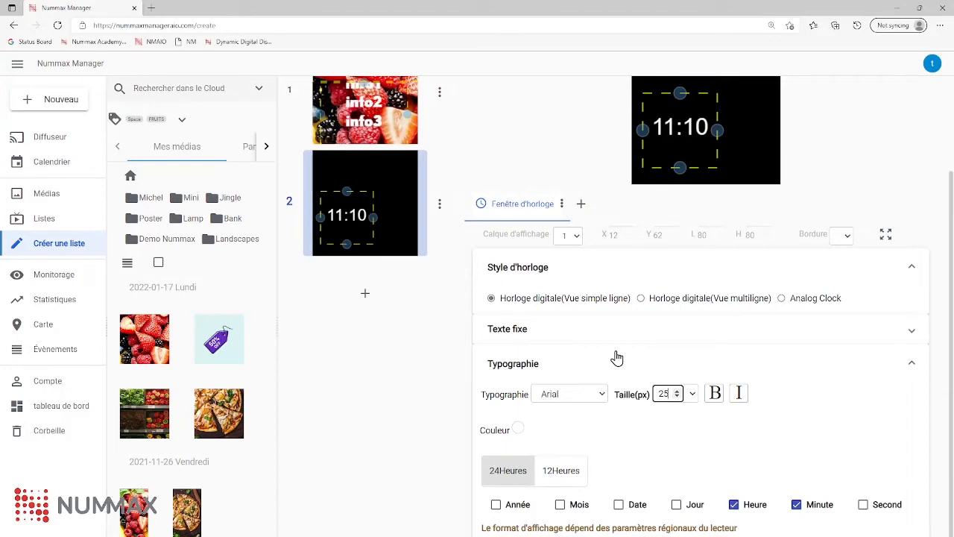
scroll(641, 365, "up", 3)
left_click(607, 468)
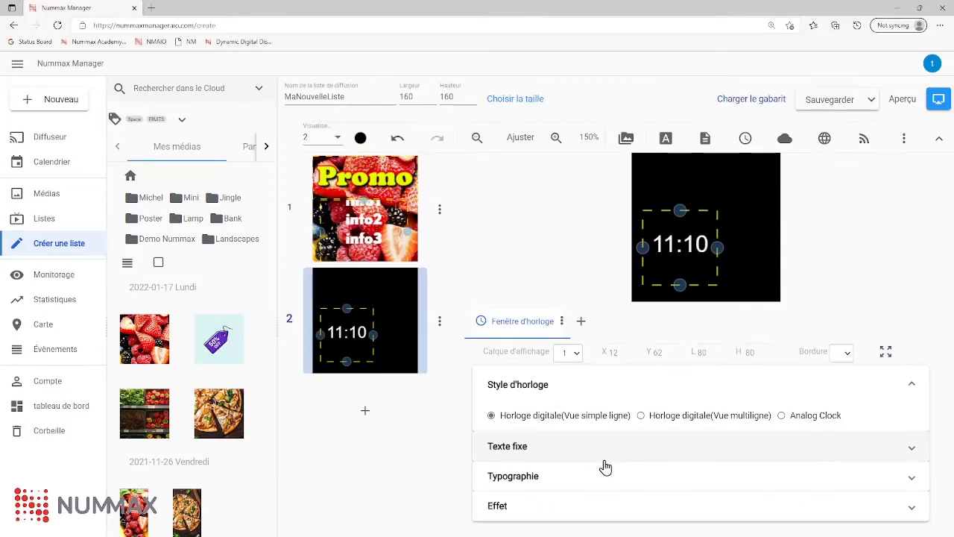
Step: Give the clock window a red background and shrink it to about 80 × 47 px in the view's lower-left corner
left_click(594, 508)
scroll(594, 508, "down", 1)
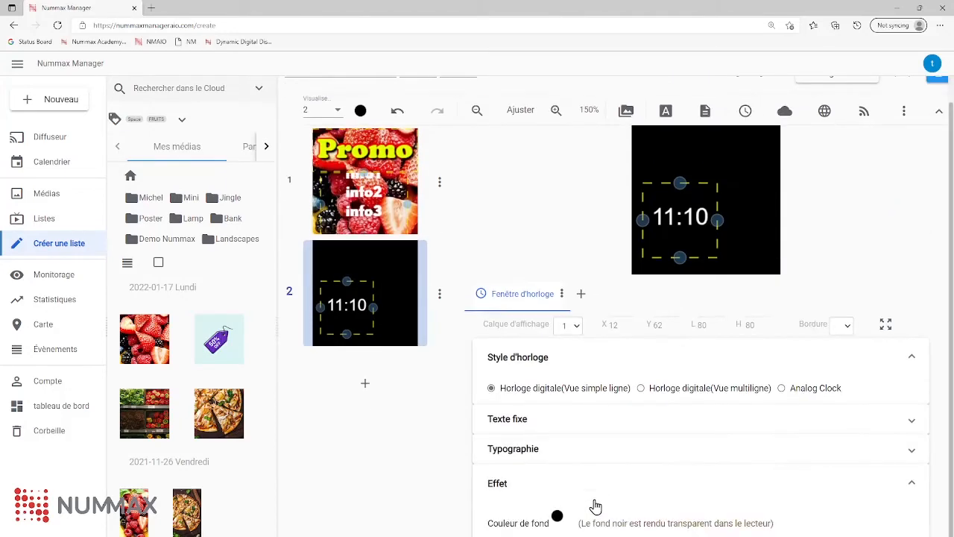
left_click(557, 515)
left_click_drag(462, 228, 574, 212)
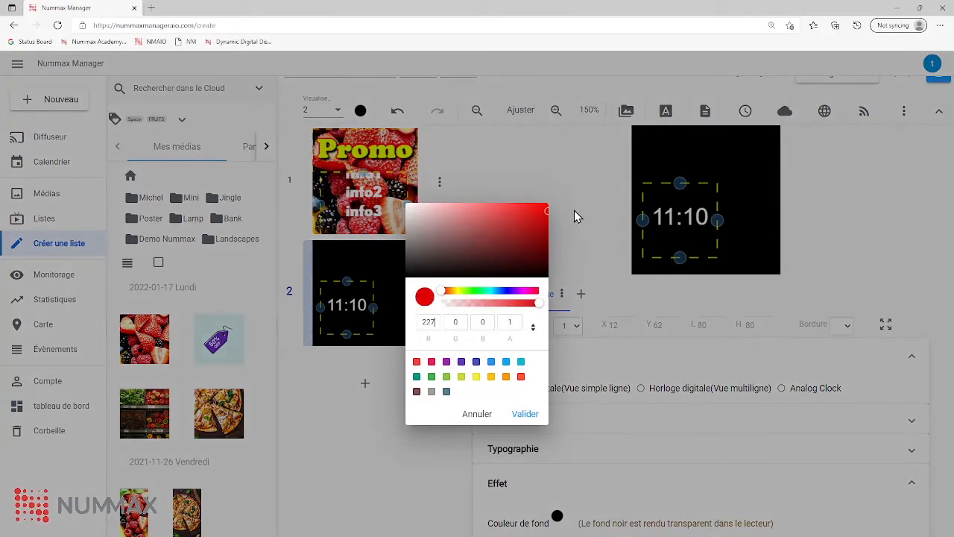
left_click(524, 413)
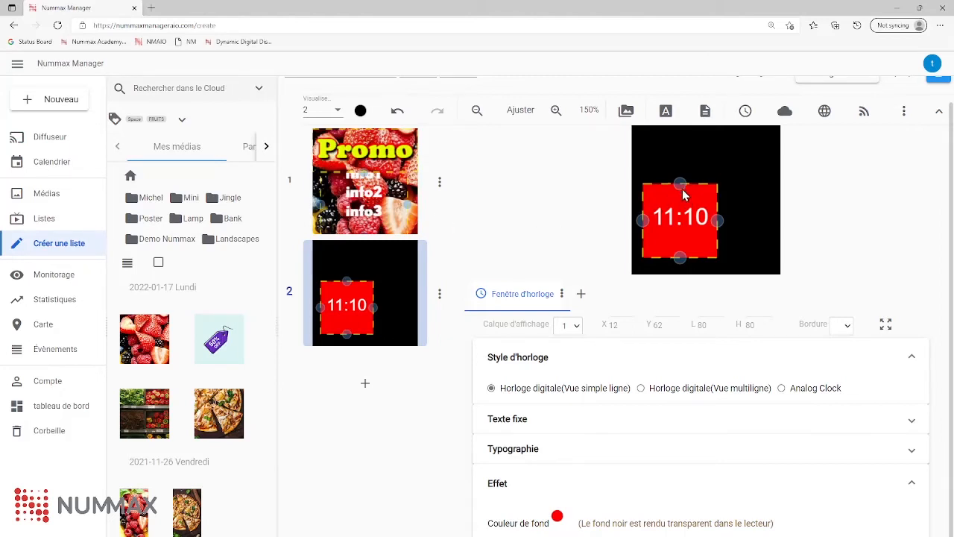
left_click_drag(681, 185, 670, 260)
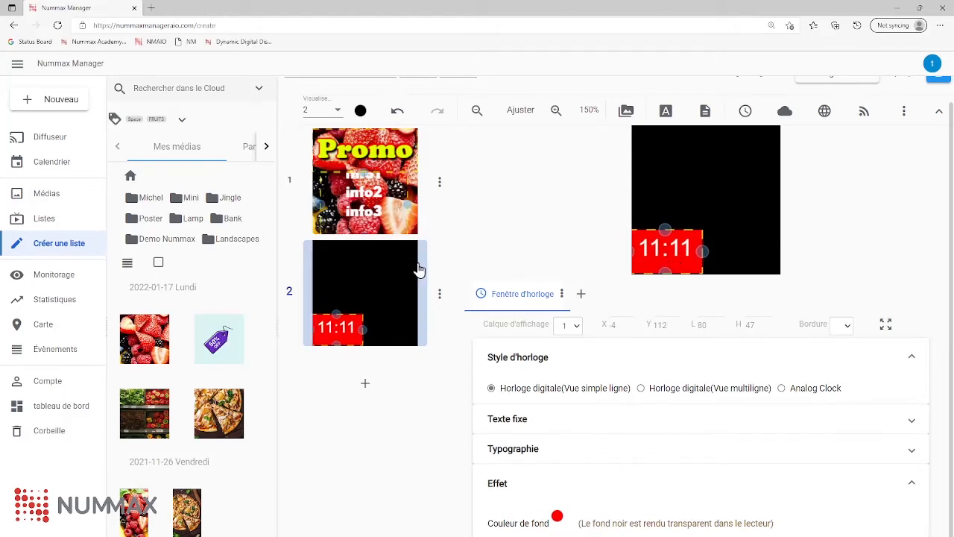
left_click(619, 480)
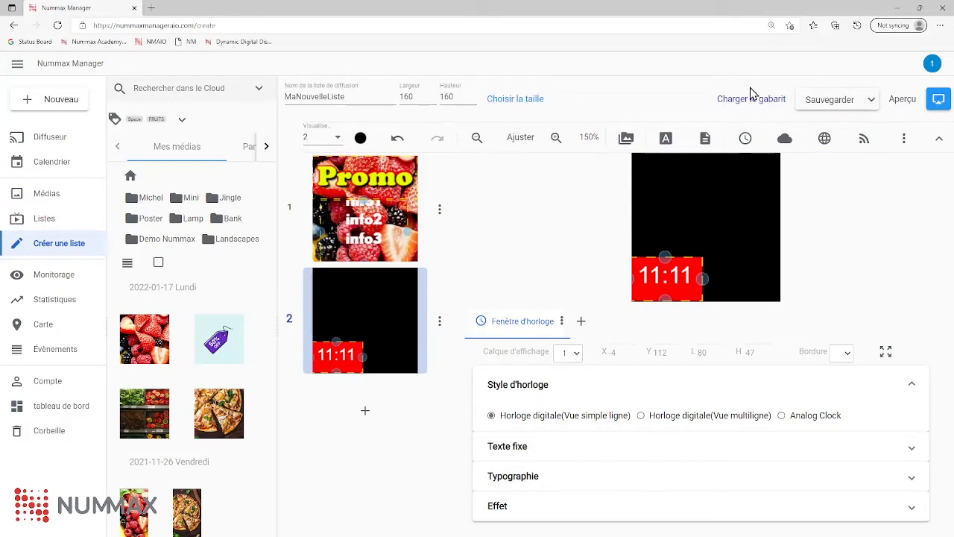
Step: Insert a weather window in the second view, set its city to Québec CA (lat 52.000172) and its temperature unit to °C
left_click(790, 143)
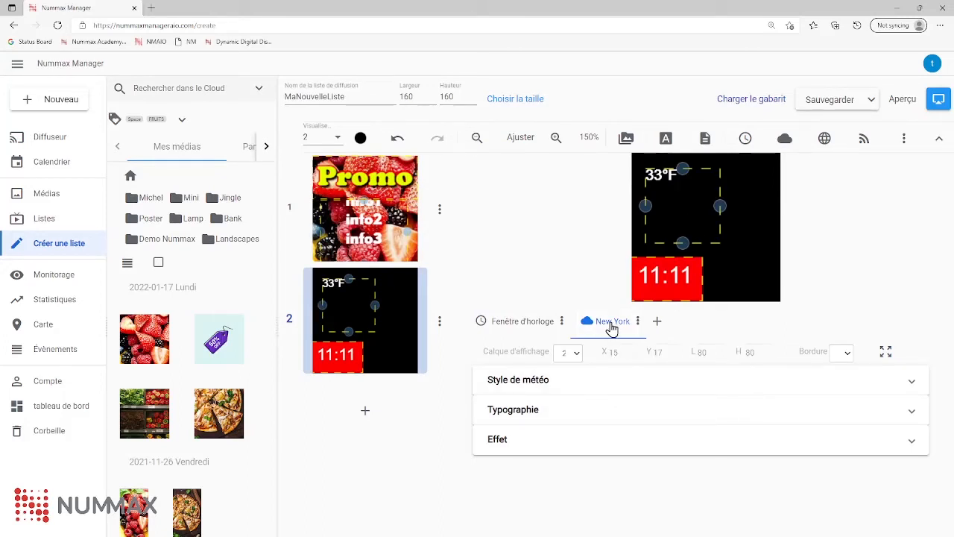
left_click(613, 385)
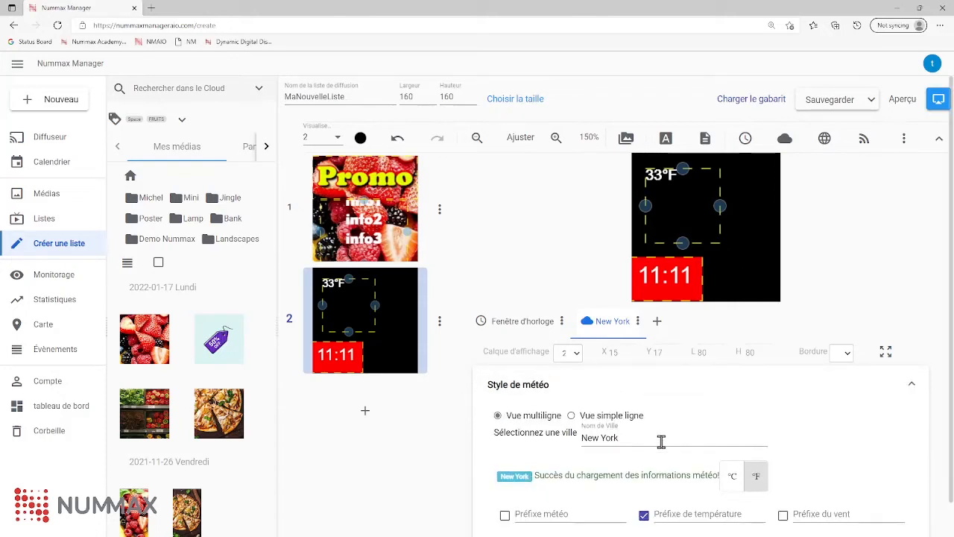
left_click_drag(654, 440, 532, 446)
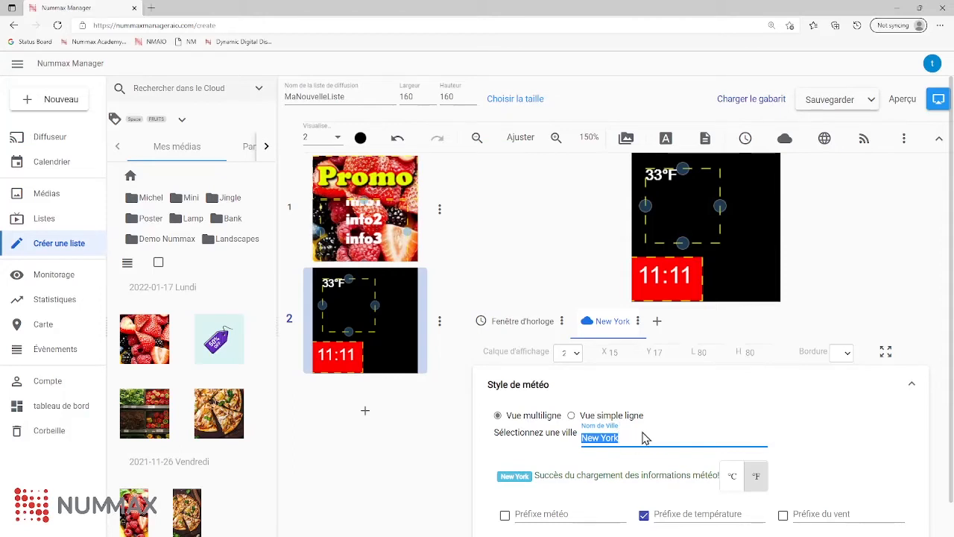
type("Québec")
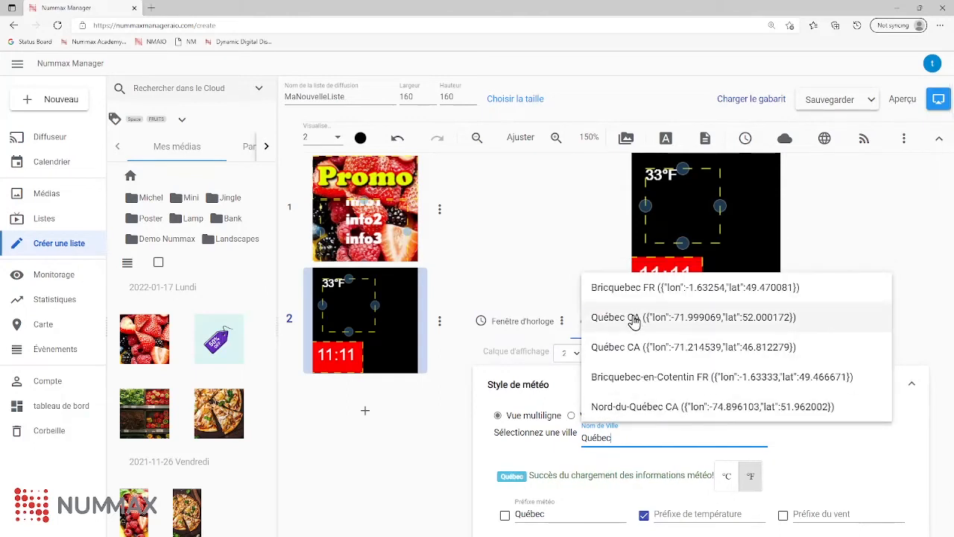
left_click(634, 320)
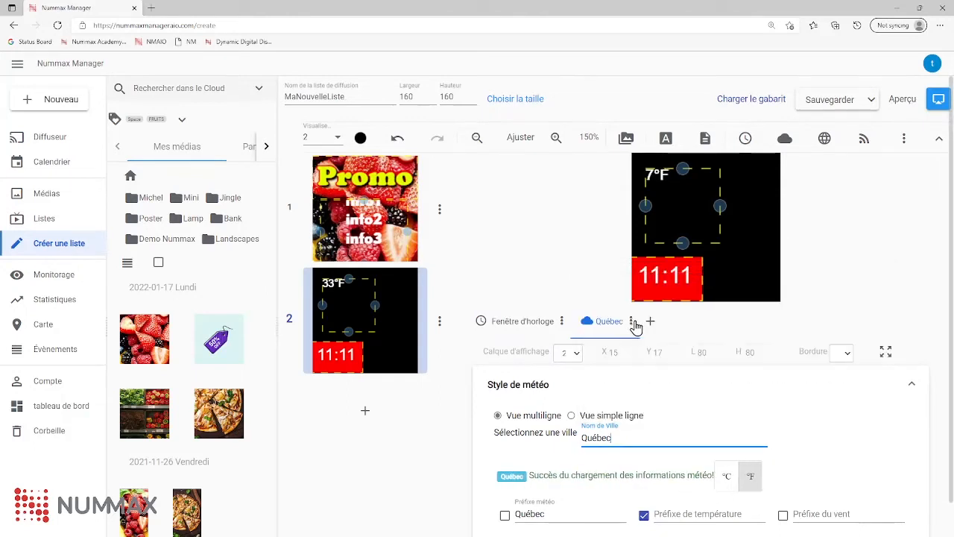
left_click(725, 476)
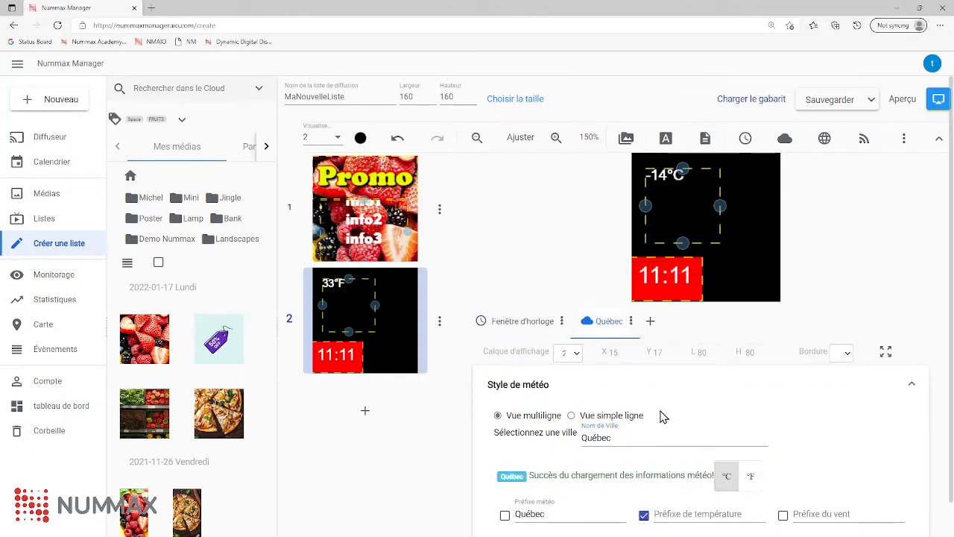
Step: Move the weather window beside the clock at about X 79, Y 113, shrink it to about 80 × 41 px, and collapse its weather style settings
left_click_drag(684, 171, 730, 281)
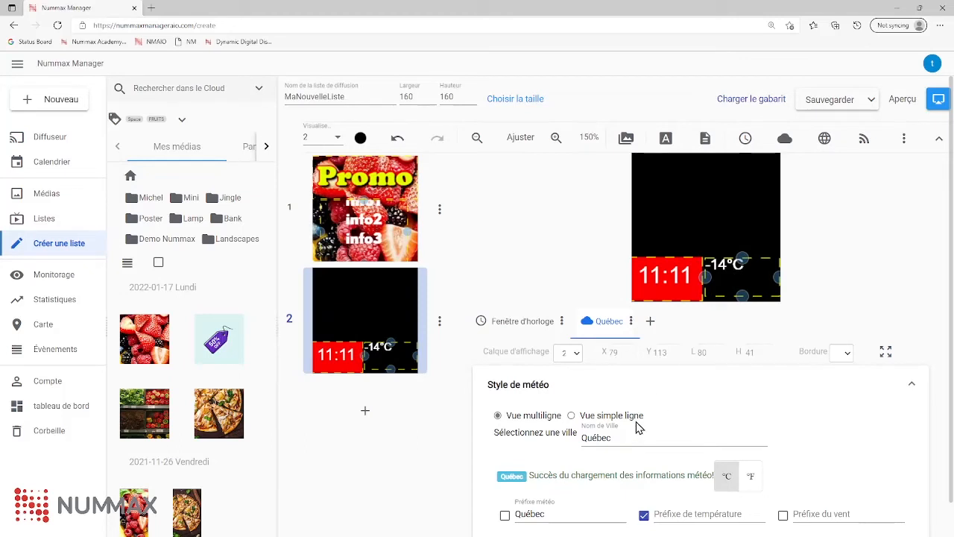
left_click(666, 386)
left_click(665, 386)
left_click(662, 386)
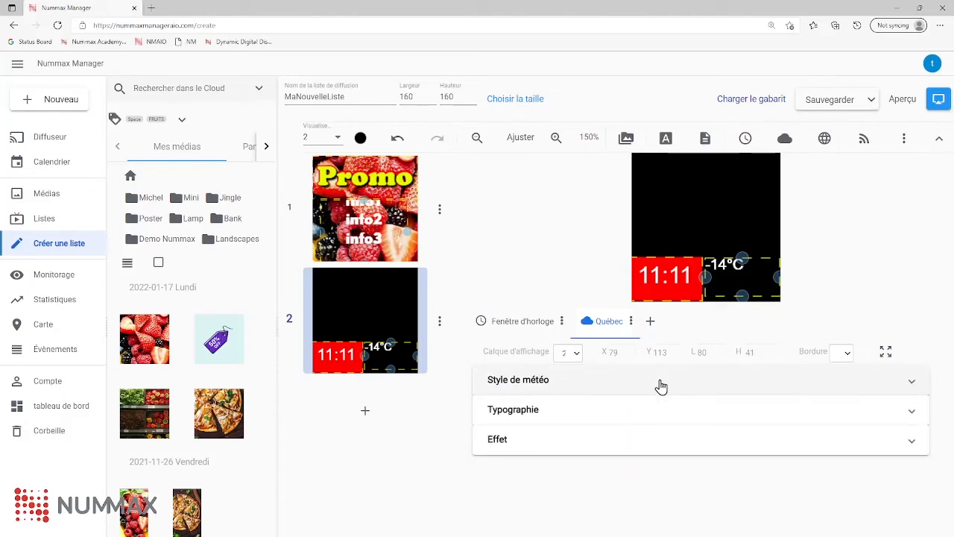
Step: Set the Québec weather element's display duration to 20 seconds in its effect settings
left_click(625, 426)
left_click(630, 419)
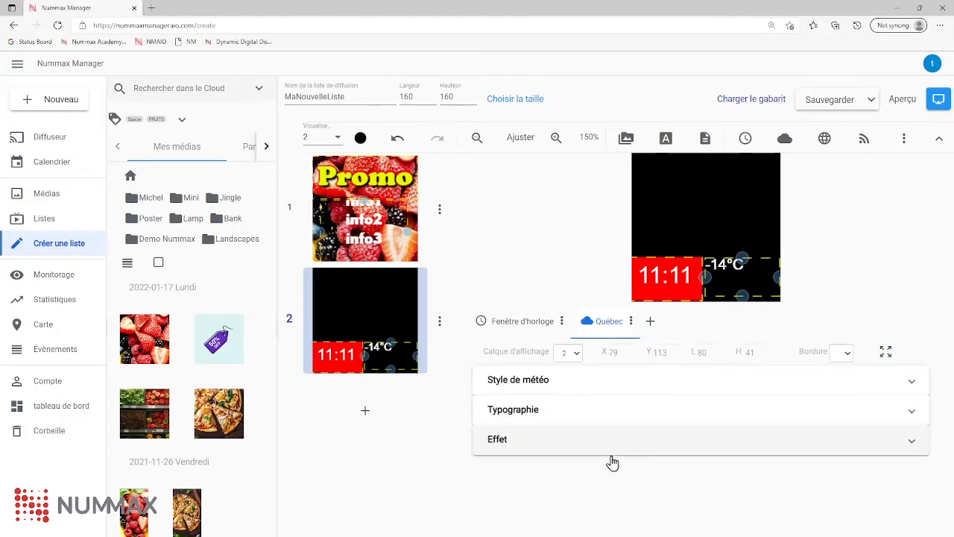
left_click(615, 451)
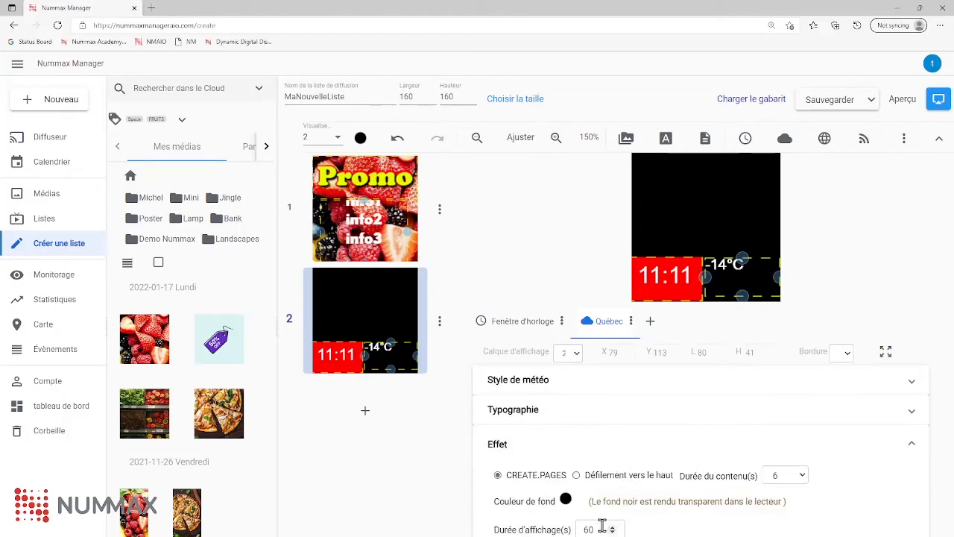
left_click_drag(588, 529, 574, 530)
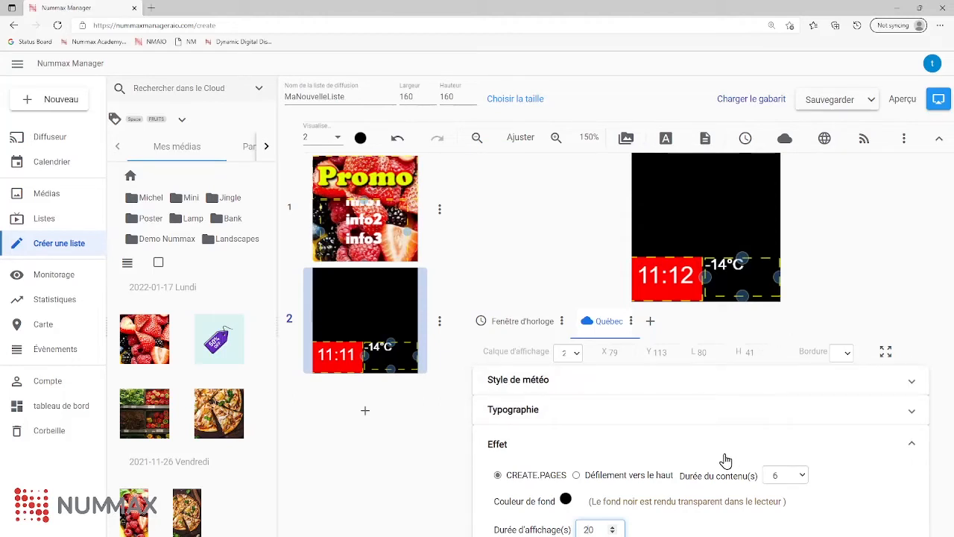
Step: Switch the Québec weather to the single-line view and nudge its window to X 78, Y 112
left_click(624, 387)
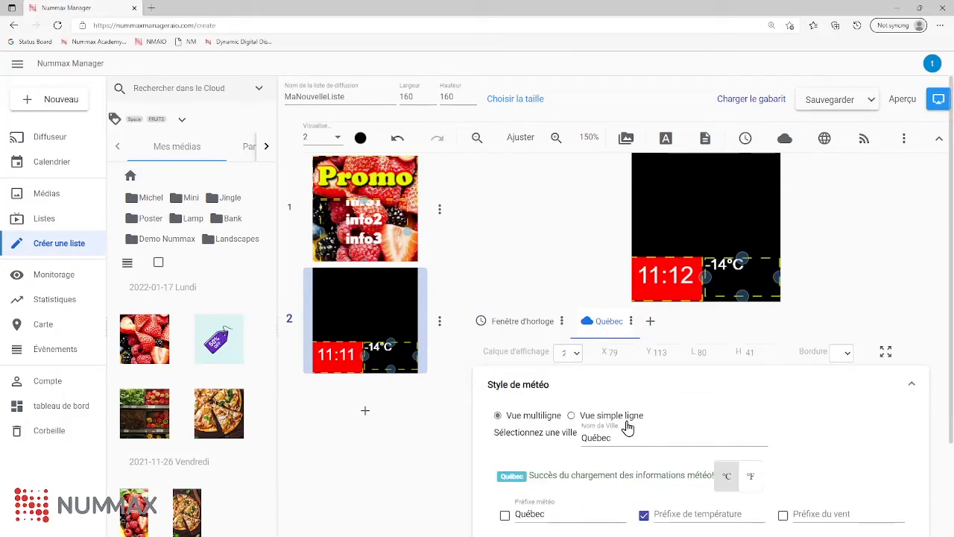
left_click(586, 416)
left_click(596, 382)
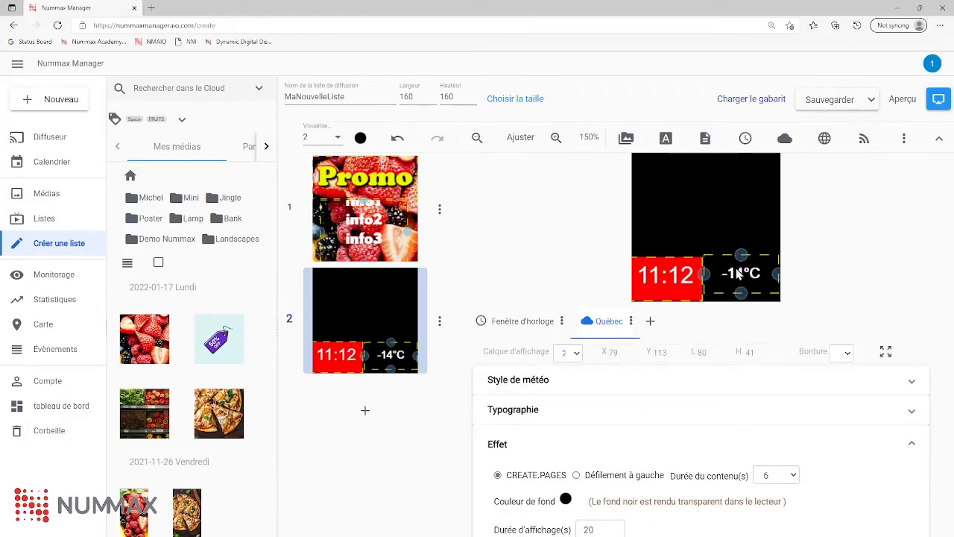
left_click_drag(738, 276, 737, 275)
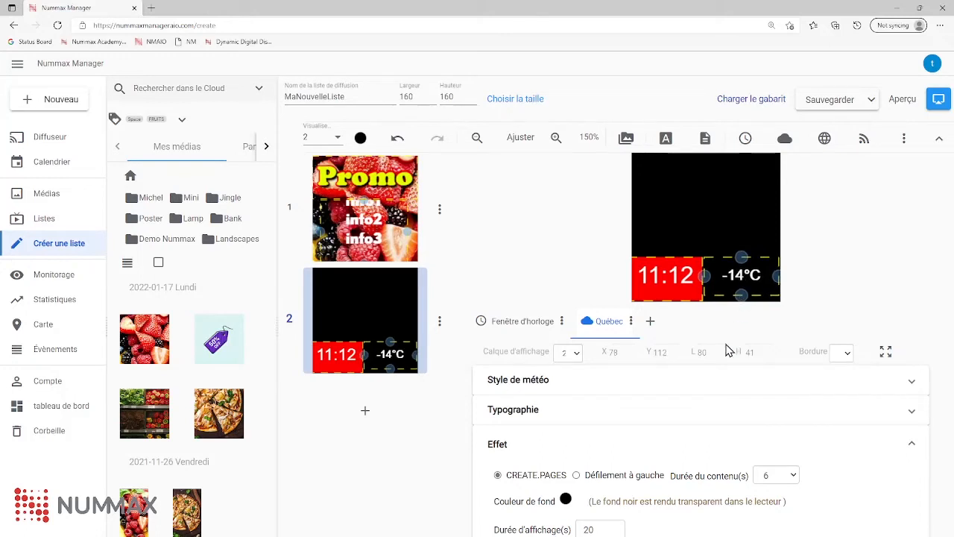
left_click(693, 442)
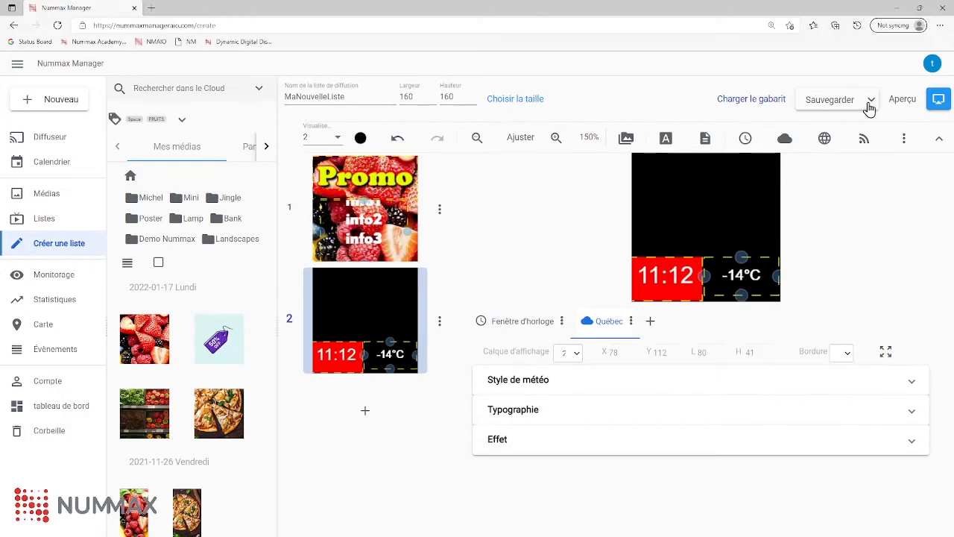
Step: Add a web page element to page 2 and enlarge it to about 160 × 109 above the clock and weather
left_click(825, 140)
left_click_drag(707, 190, 796, 192)
left_click_drag(707, 236, 707, 261)
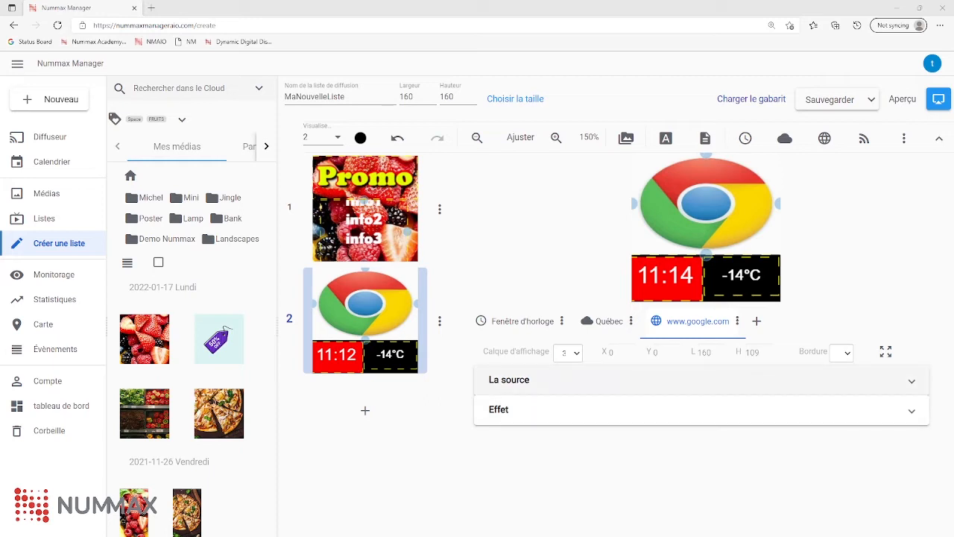
Step: Examine the web page element's source options, trying the web package (wap file) type and returning to the URL type
left_click(558, 380)
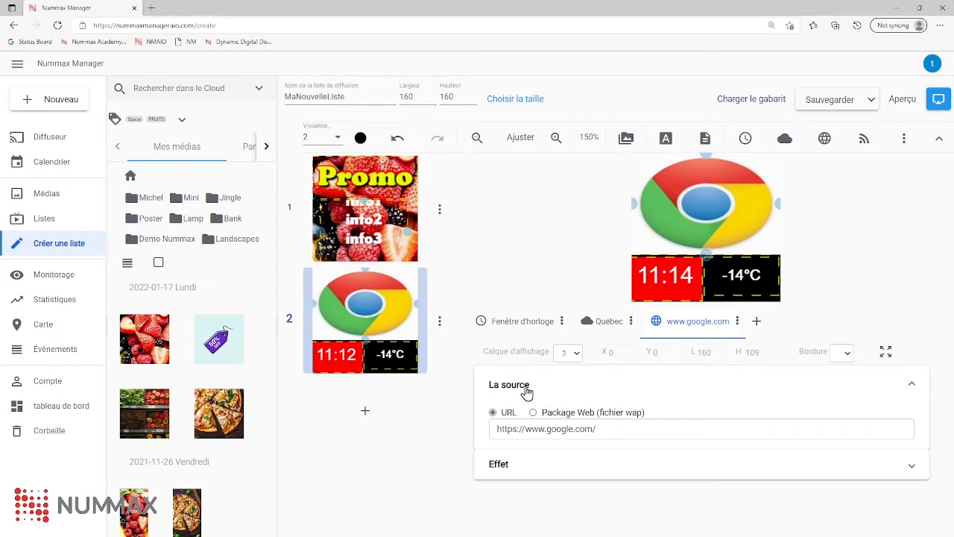
left_click(618, 431)
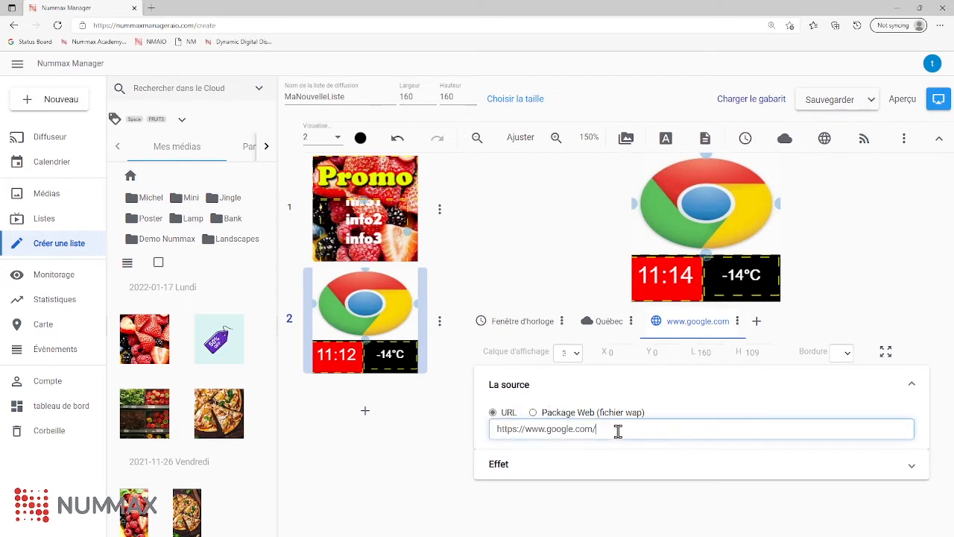
left_click_drag(618, 431, 494, 436)
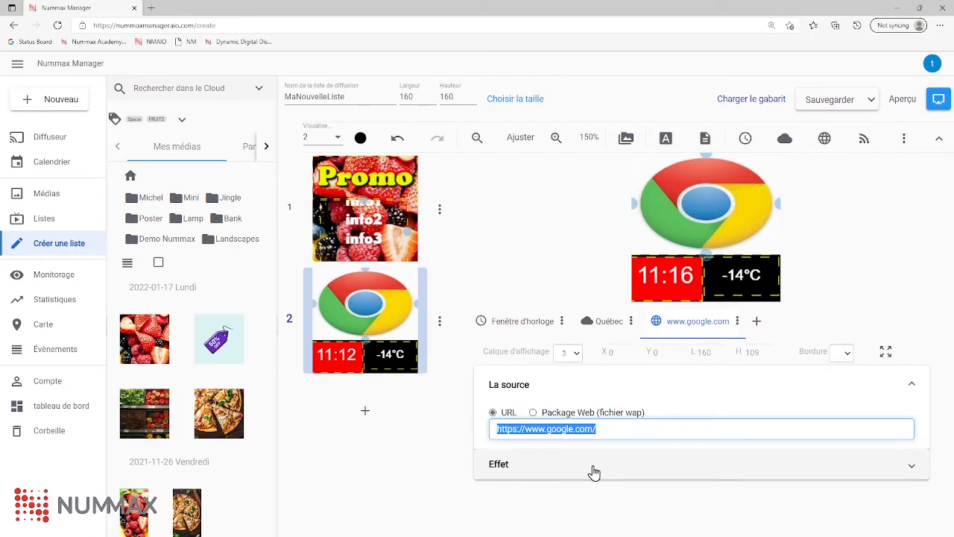
left_click(549, 414)
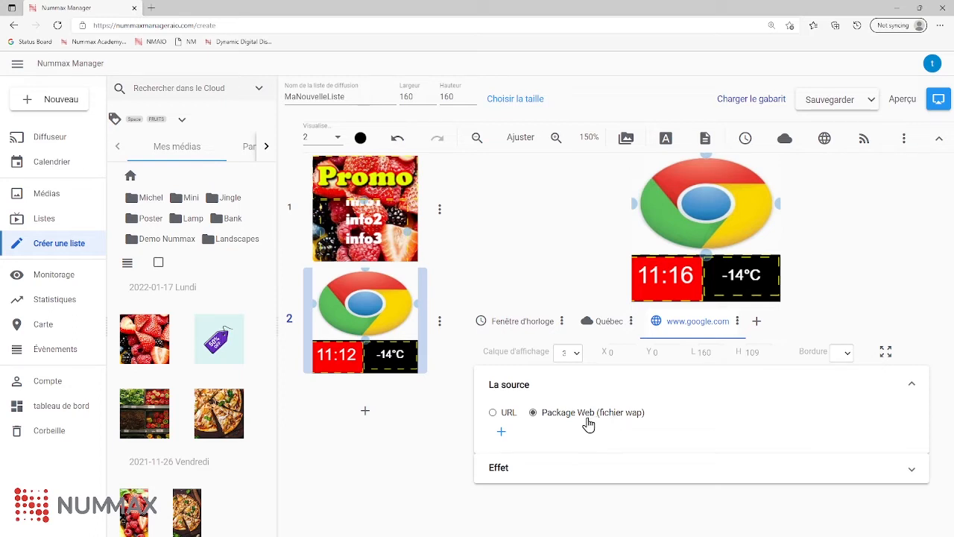
left_click(493, 413)
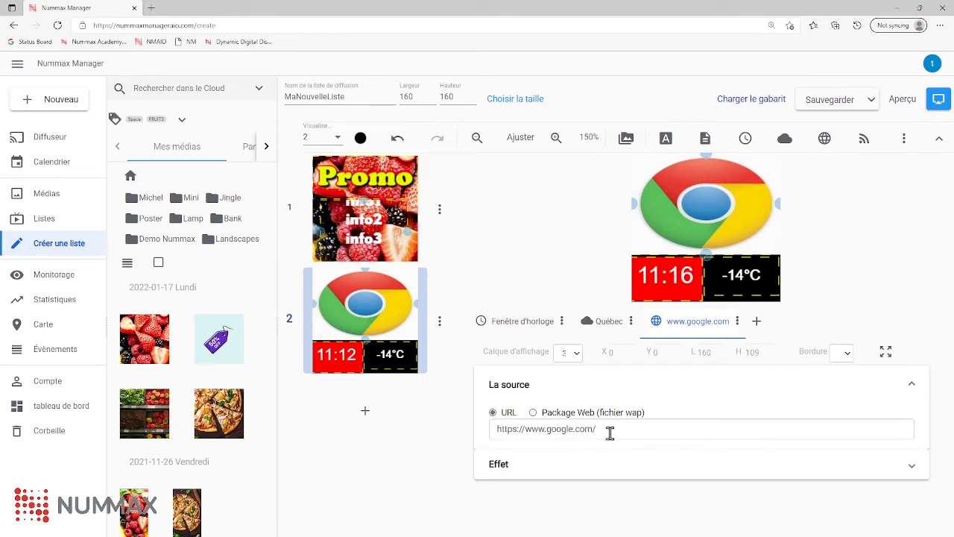
Step: Set the web page element's duration to 30 seconds and collapse its source settings
left_click(571, 470)
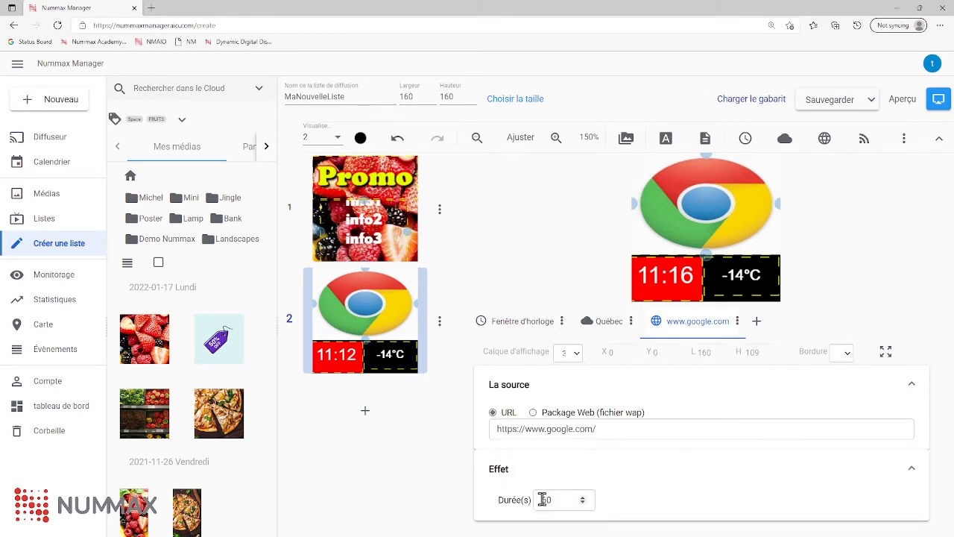
left_click_drag(546, 500, 527, 499)
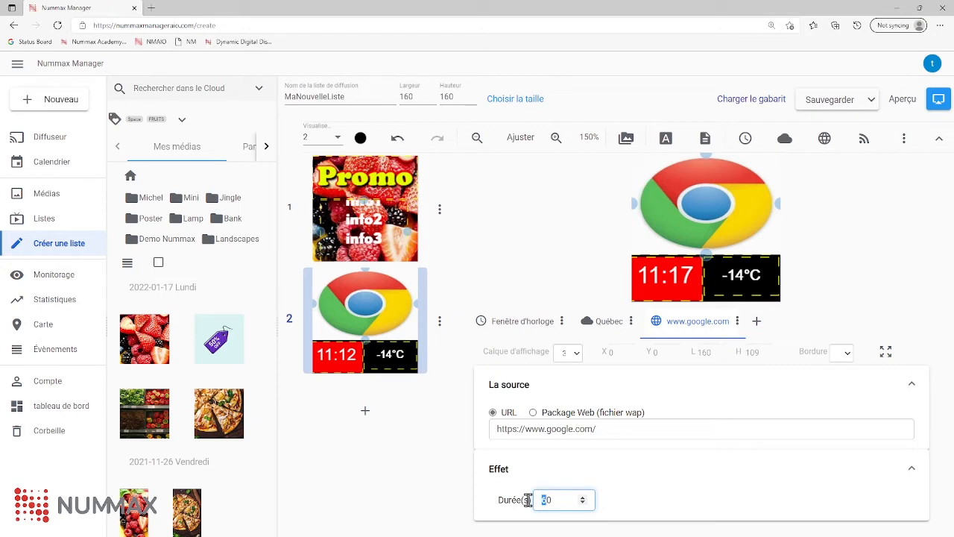
type("3")
left_click(600, 380)
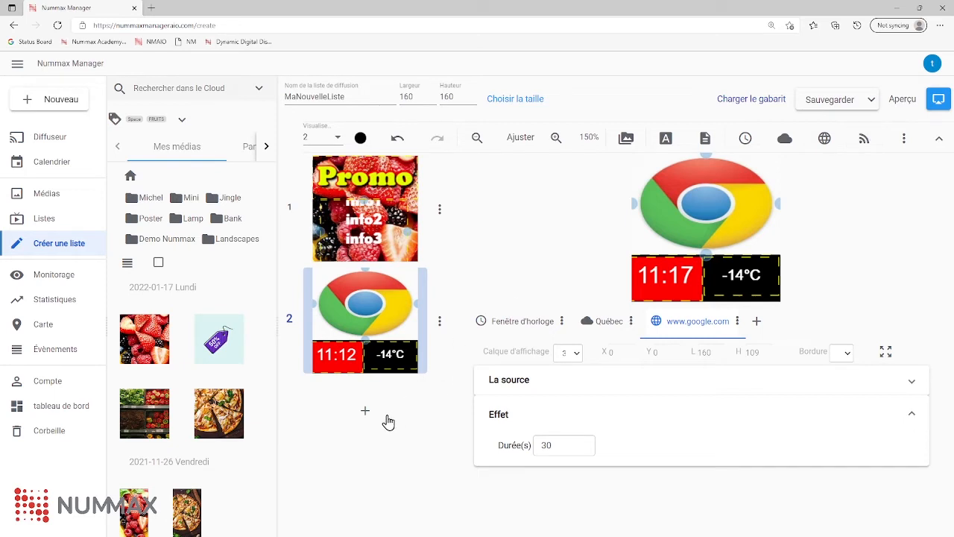
Step: Add a third page with an RSS element stretched along its lower edge, about 172 × 33 at X -9, Y 127
left_click(362, 412)
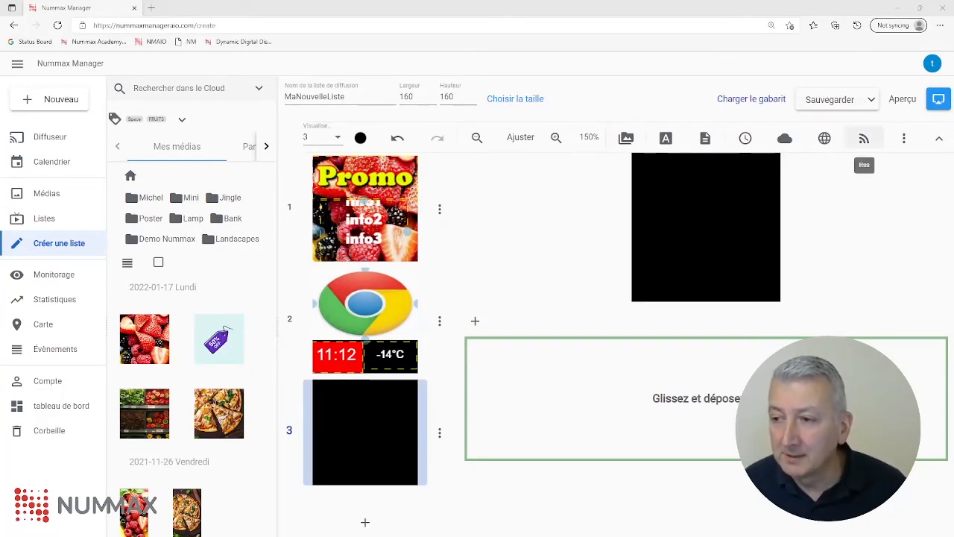
left_click(864, 138)
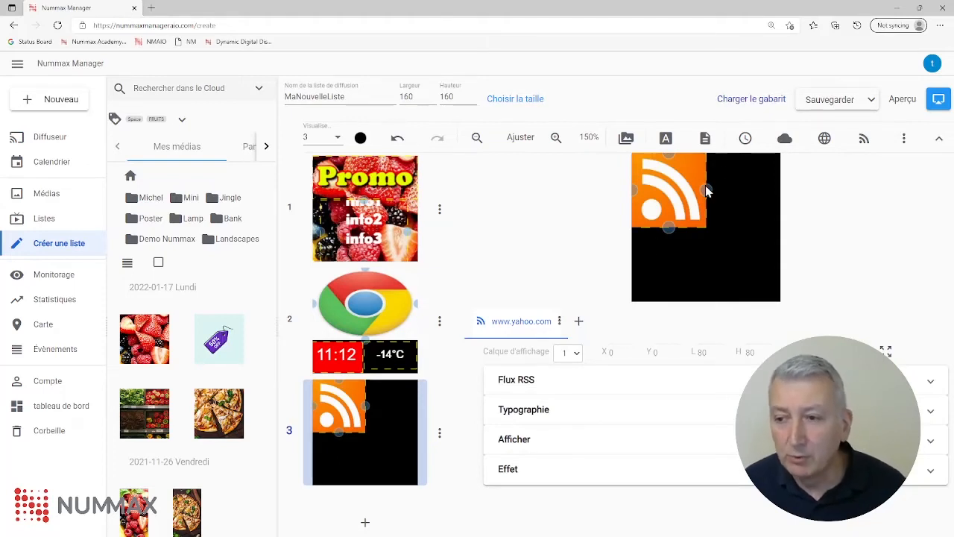
left_click_drag(705, 190, 779, 191)
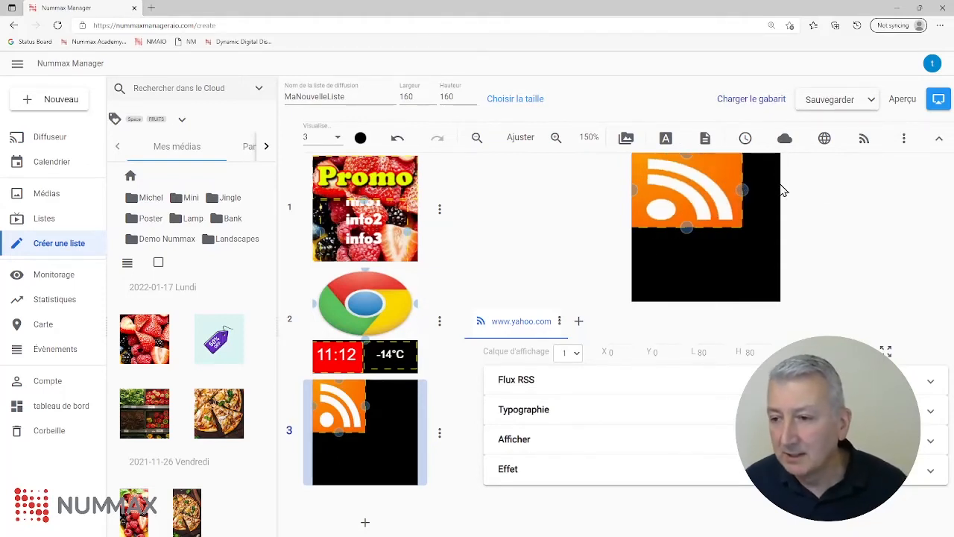
left_click_drag(708, 162, 778, 292)
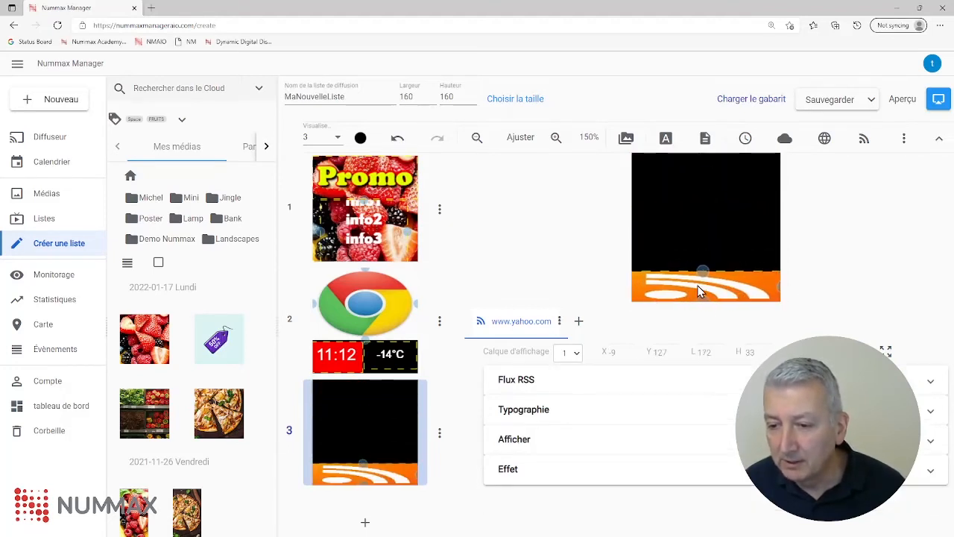
Step: Review the RSS feed's address and typography, and hide its channel image and update time
left_click(595, 388)
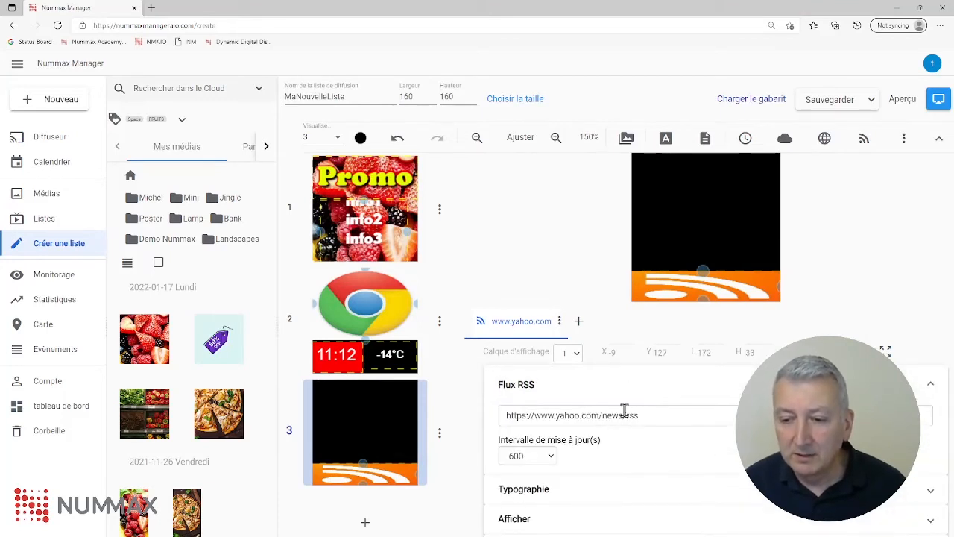
left_click_drag(660, 415, 474, 417)
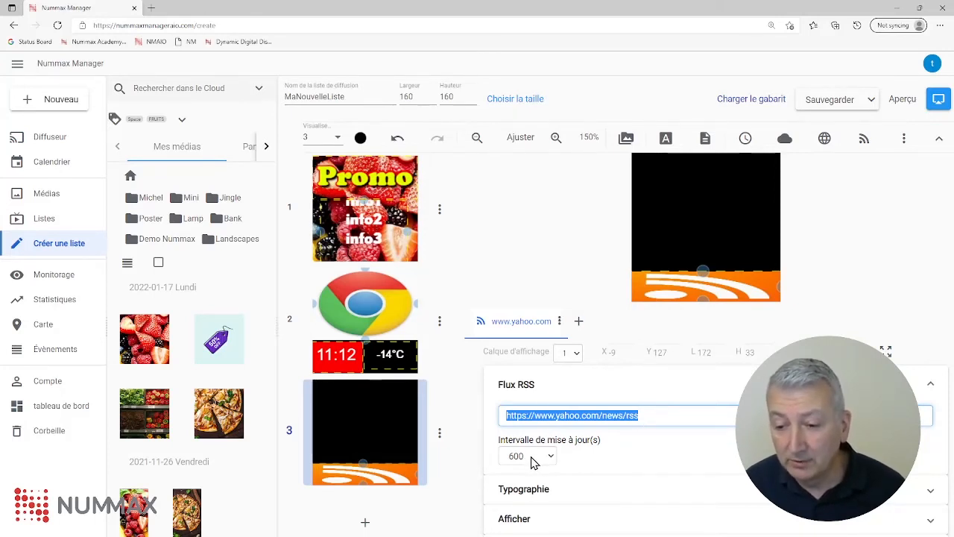
left_click(589, 490)
scroll(597, 488, "down", 1)
left_click(594, 456)
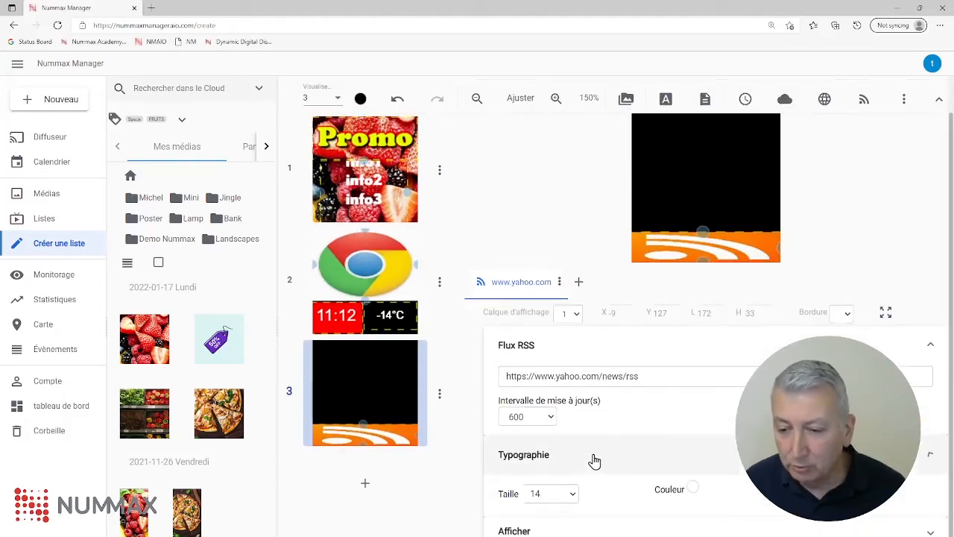
left_click(590, 517)
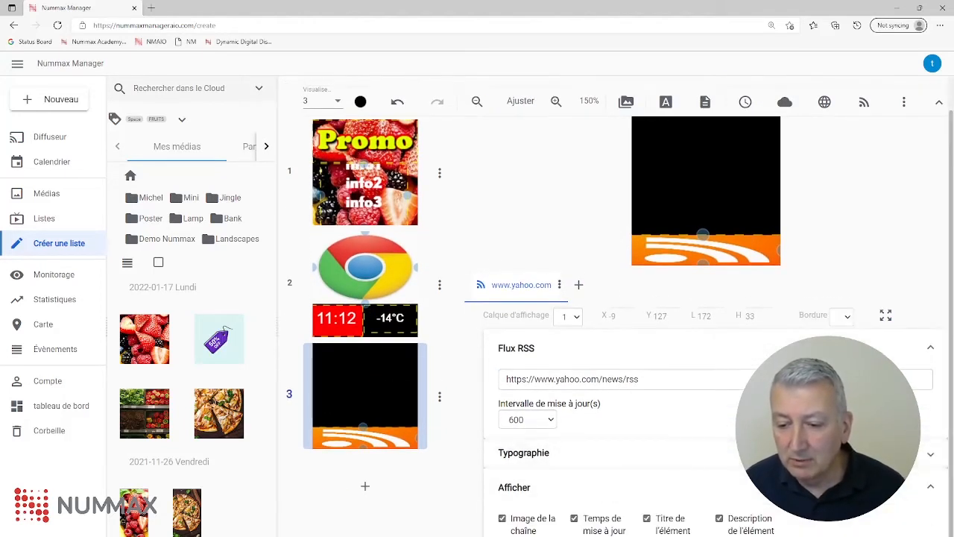
left_click(605, 529)
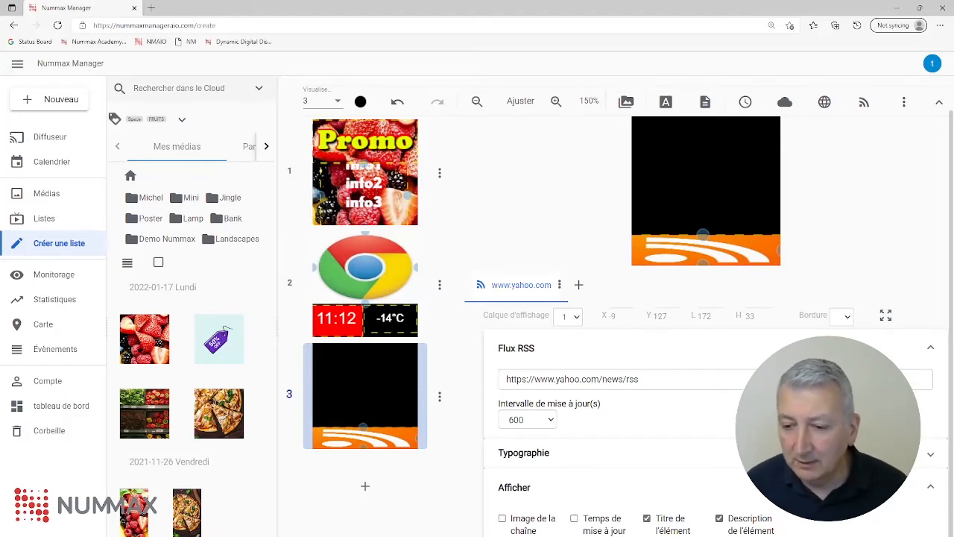
left_click(645, 483)
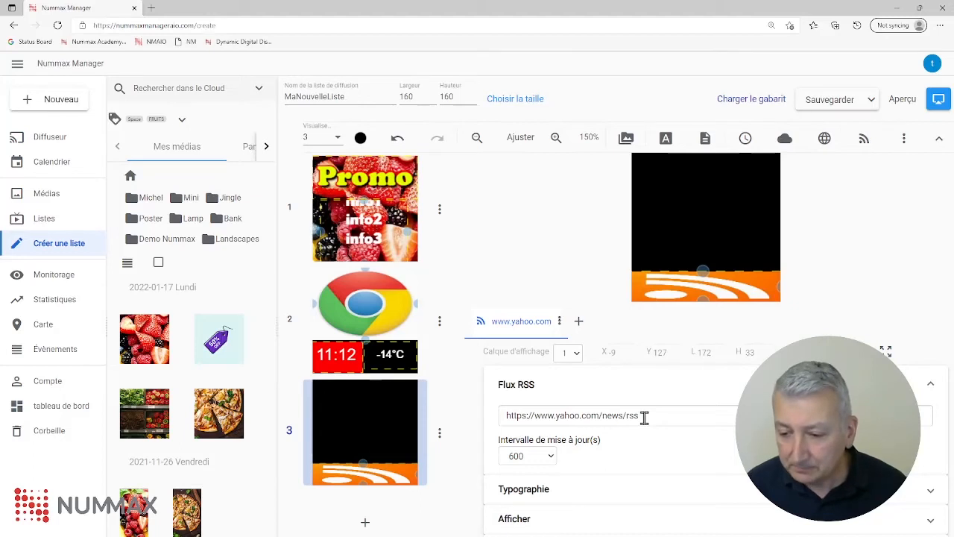
Step: Examine the RSS element's effect settings for scrolling speed and background colour
left_click(625, 535)
scroll(624, 526, "down", 2)
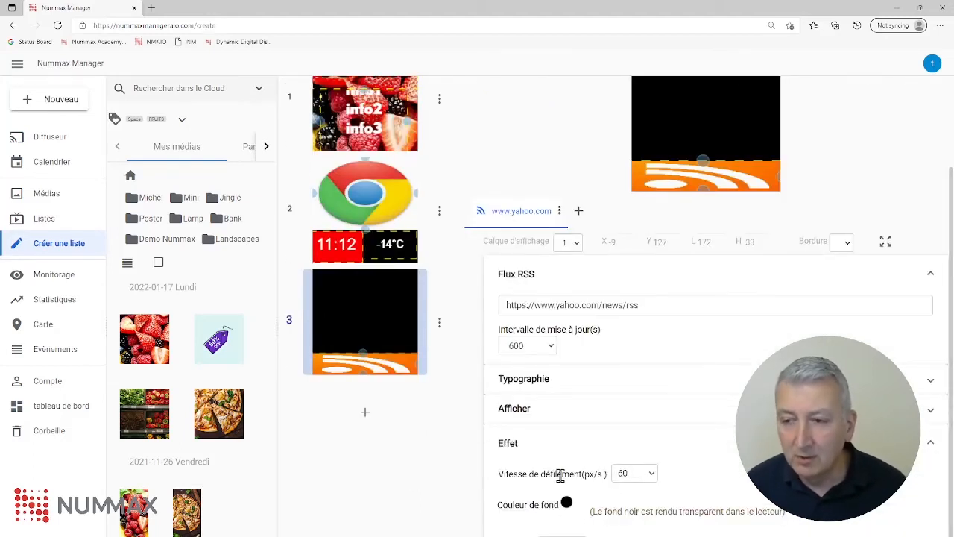
scroll(611, 180, "up", 2)
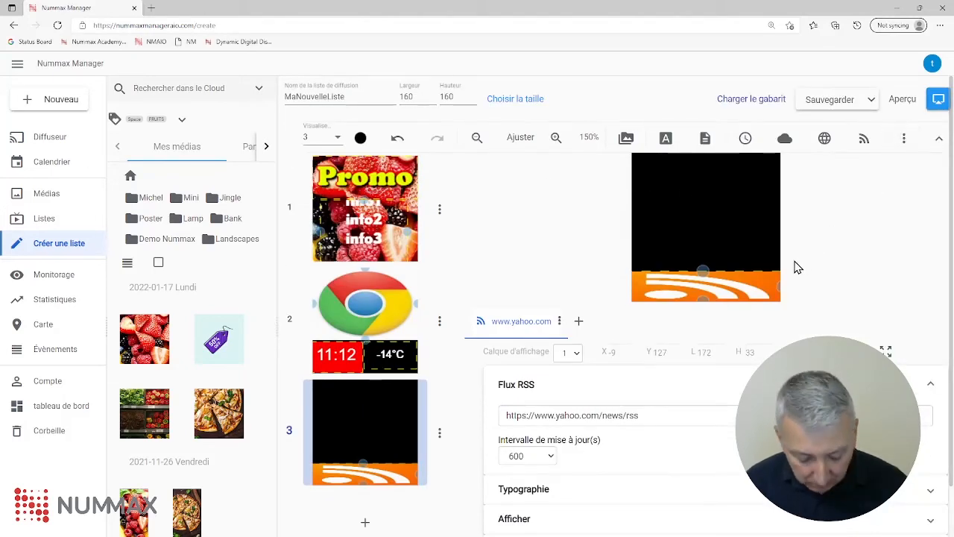
Step: Add an environment sensor element to page 3 and place it above the RSS strip at about X 25, Y 27
key("ctrl+minus")
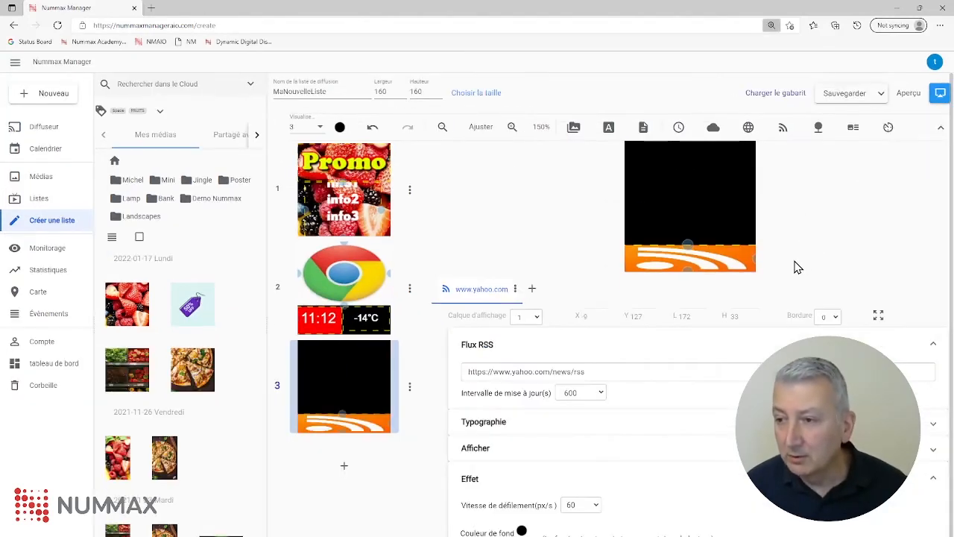
left_click(819, 129)
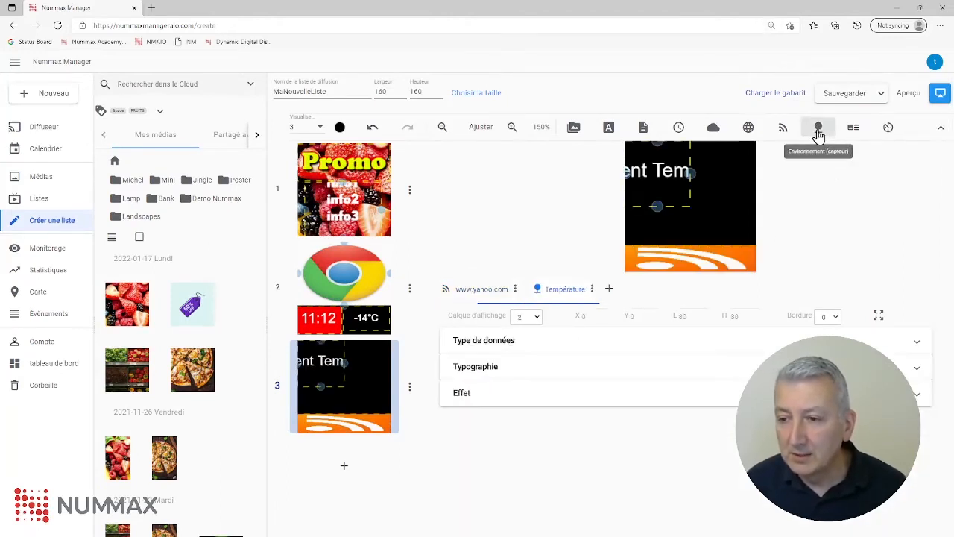
left_click_drag(642, 173, 660, 198)
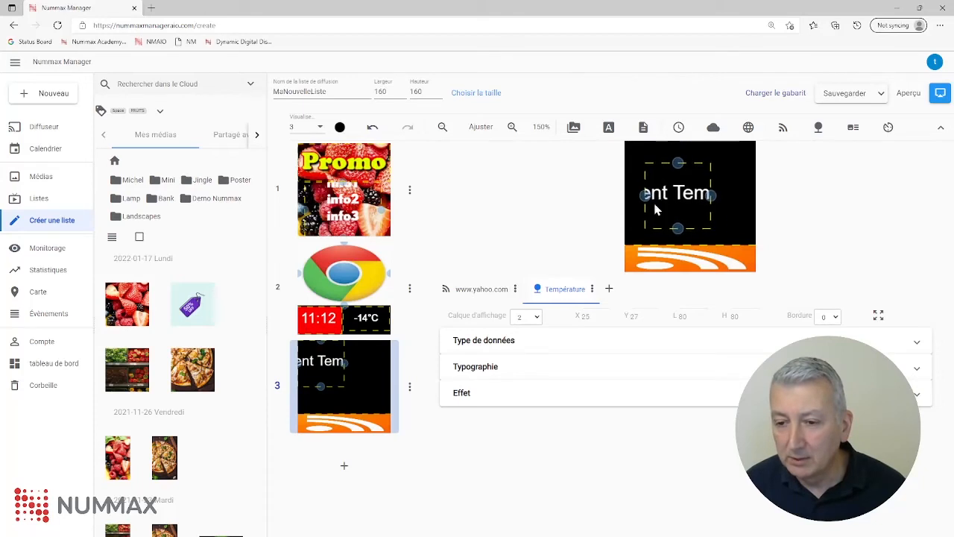
Step: Examine the environment sensor's data types, including Luminosité, Bruit and Température, and its typography settings
left_click(581, 343)
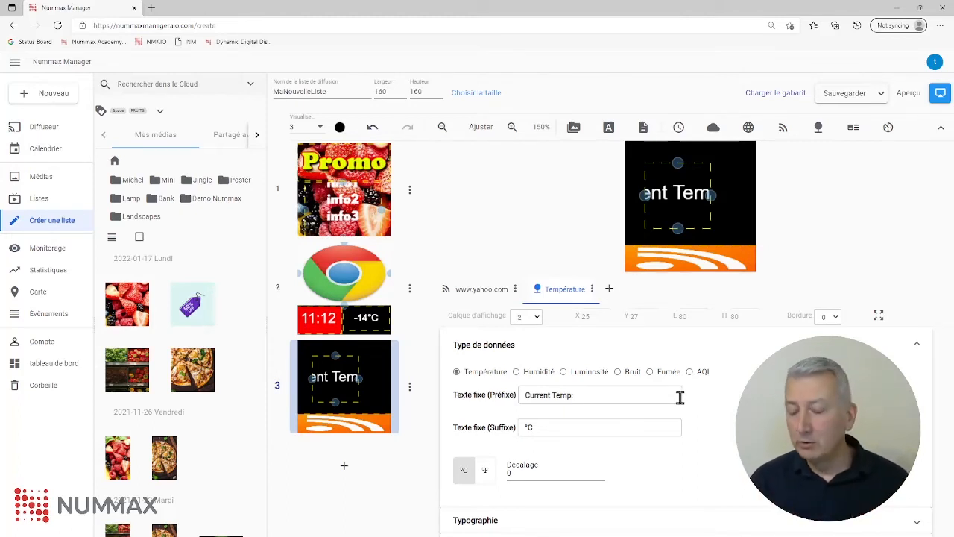
left_click(588, 376)
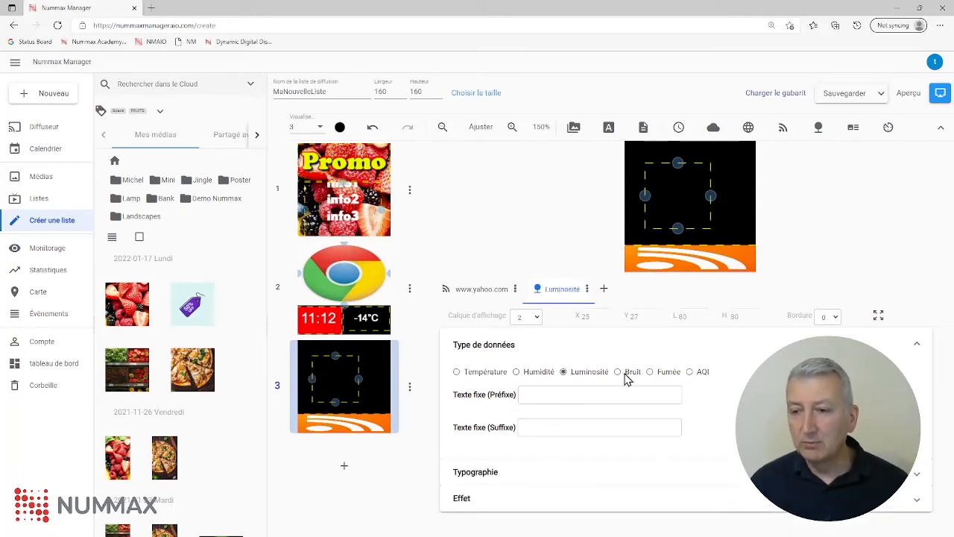
left_click(630, 373)
left_click(482, 373)
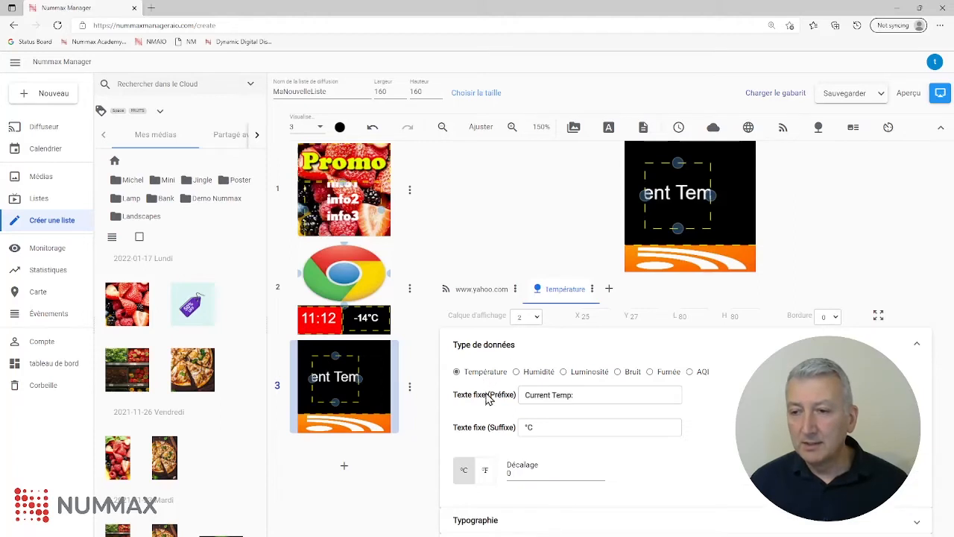
left_click(547, 522)
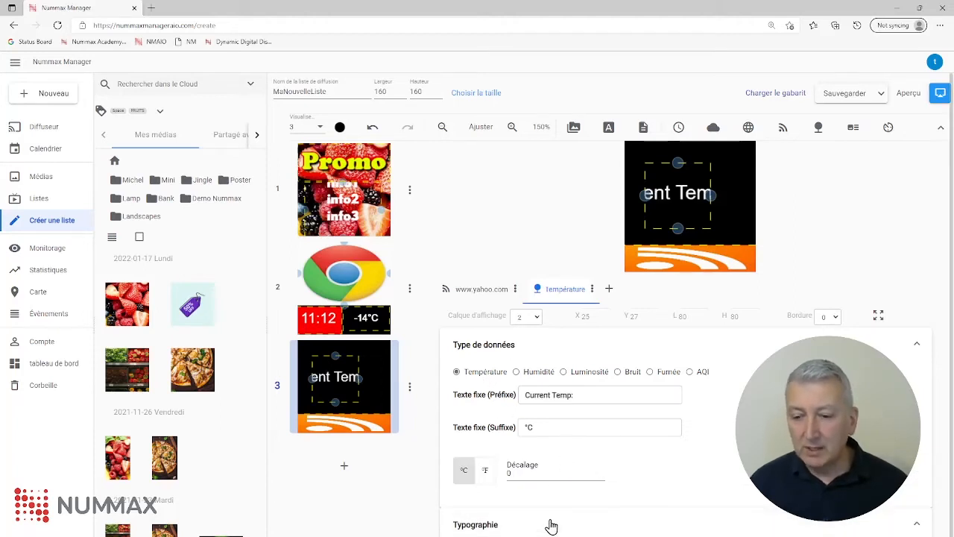
scroll(575, 474, "down", 1)
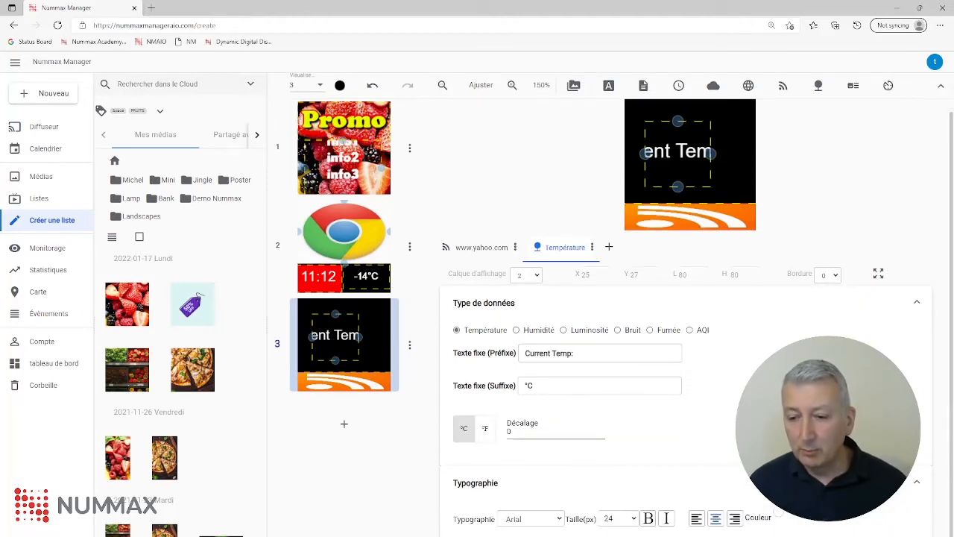
scroll(604, 466, "down", 2)
scroll(589, 490, "up", 3)
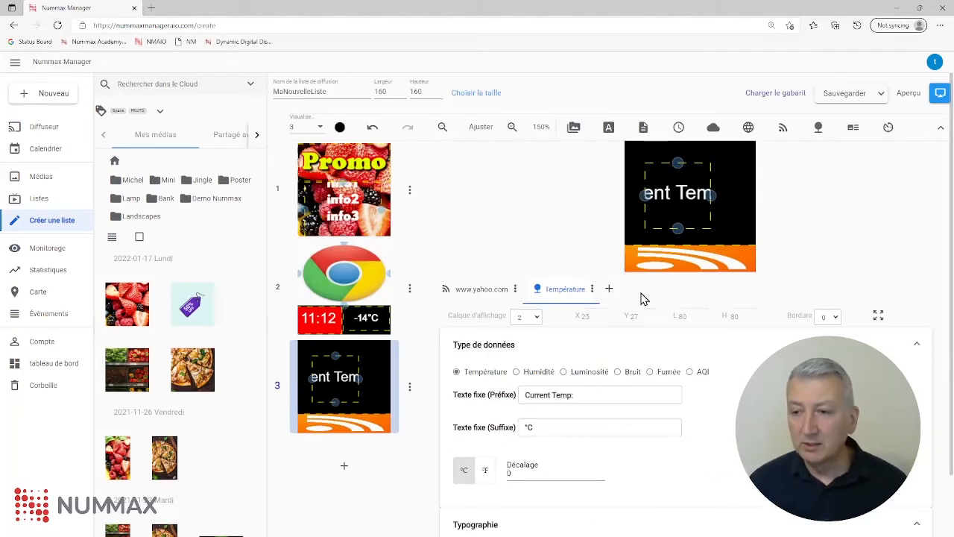
Step: Delete the temperature sensor element from page 3
left_click_drag(680, 217, 663, 203)
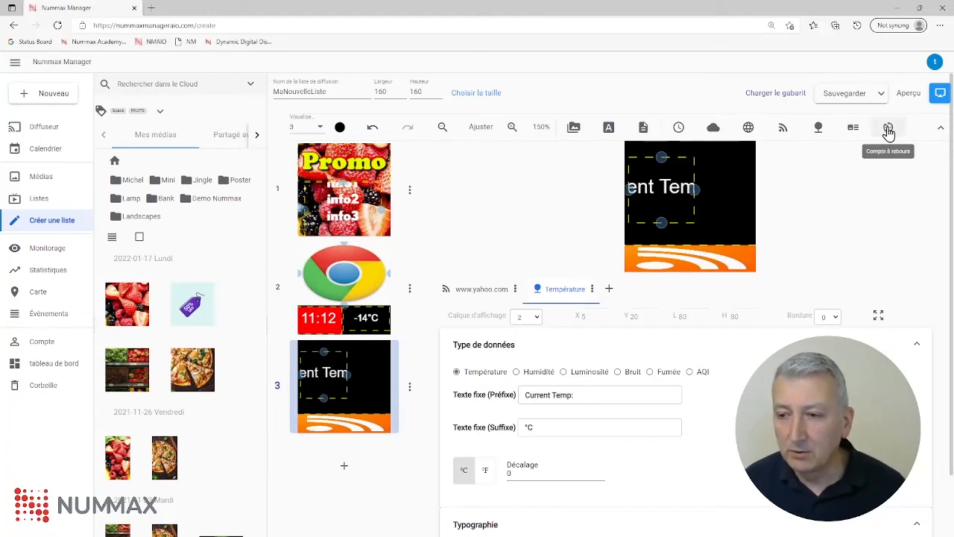
left_click(592, 290)
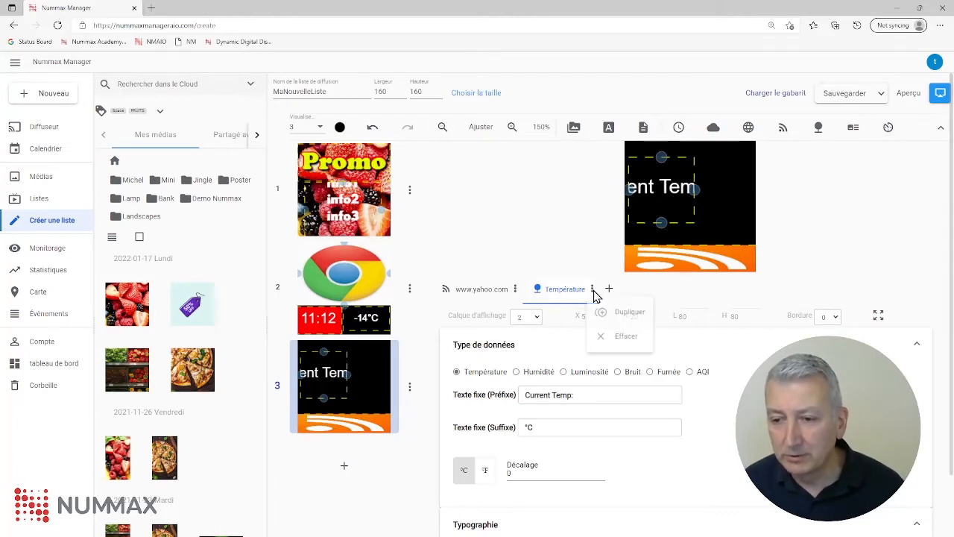
left_click(636, 348)
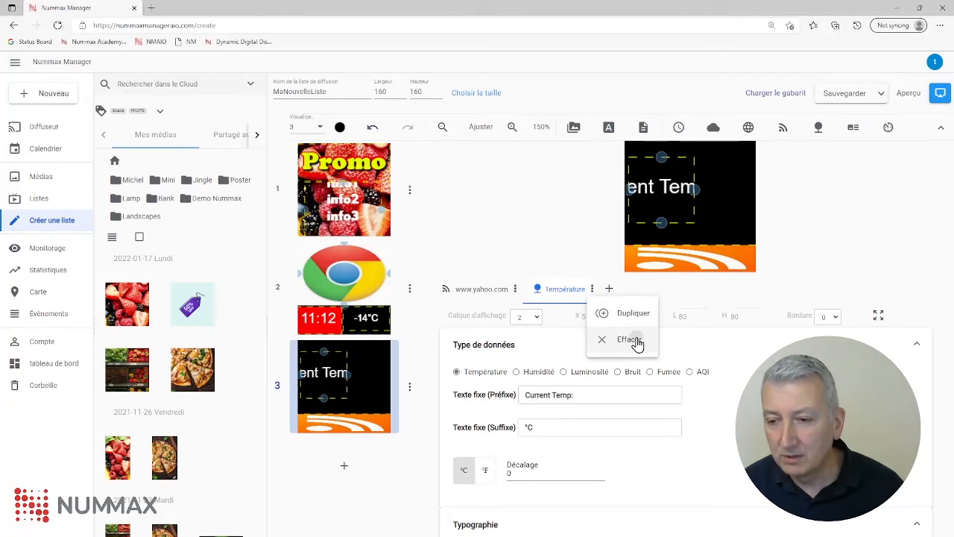
Step: Add a countdown element across the upper part of page 3 at about X 0, Y 3 and set its deadline to 31/1/2022
left_click(888, 129)
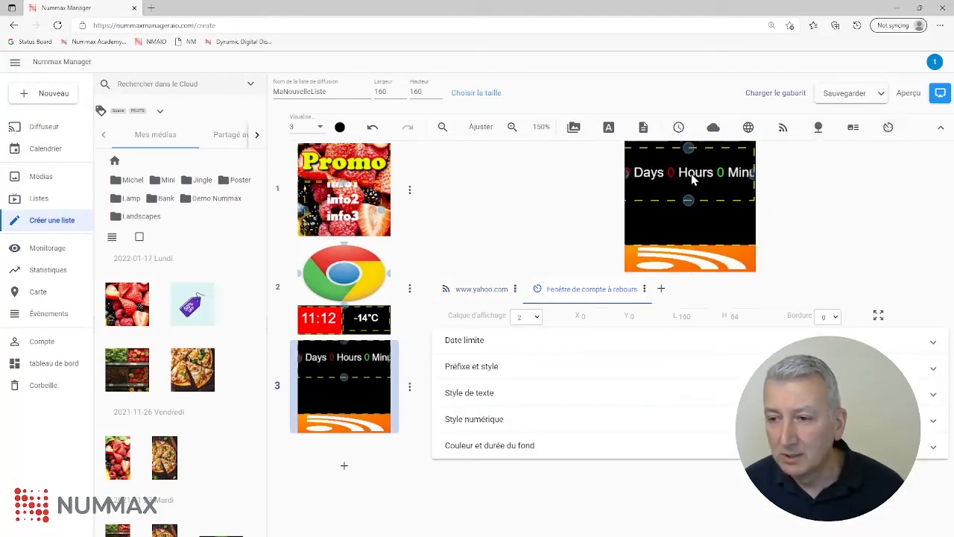
left_click_drag(692, 176, 693, 170)
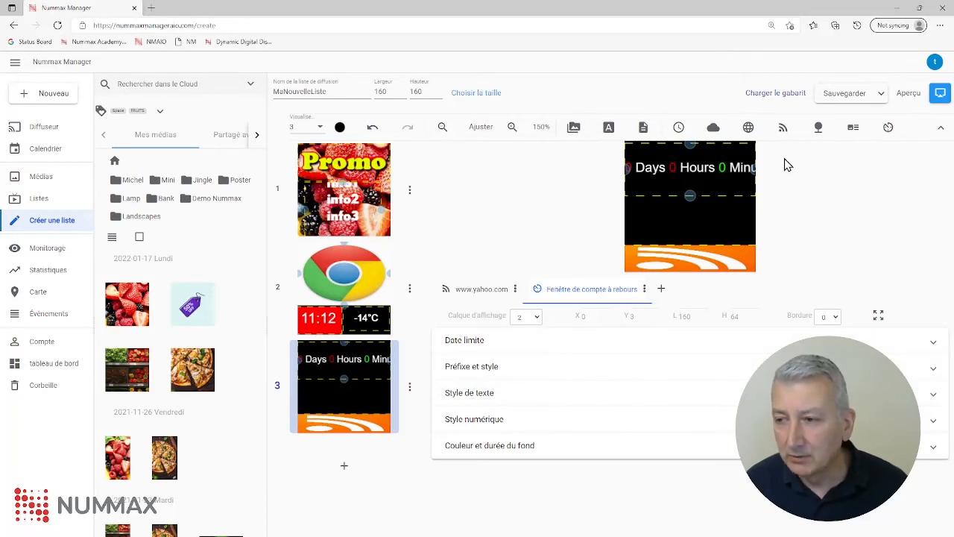
left_click(525, 344)
left_click(494, 375)
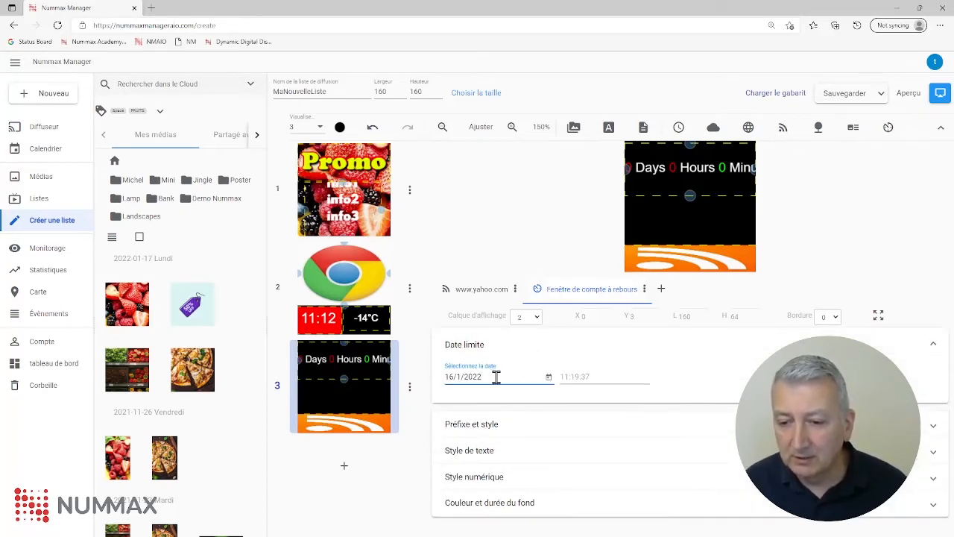
left_click(549, 380)
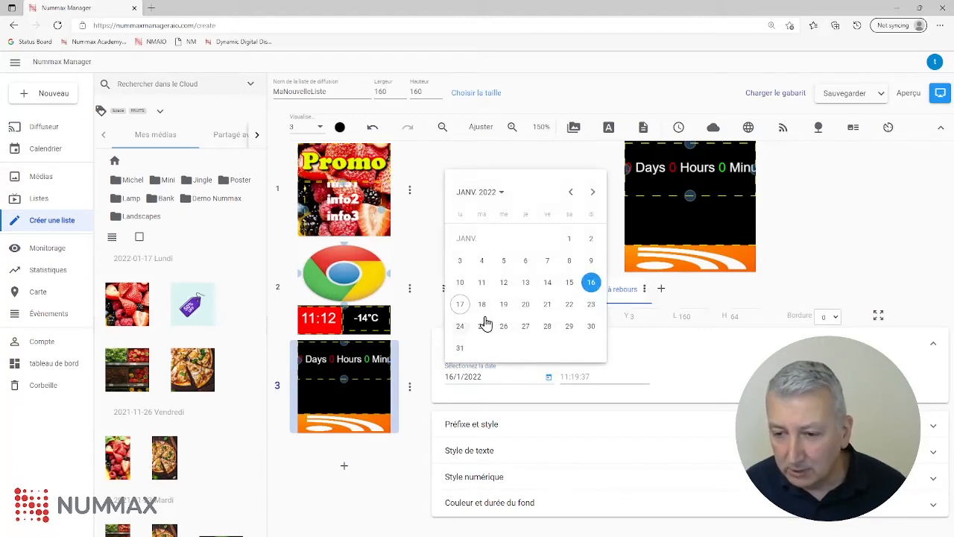
left_click(461, 348)
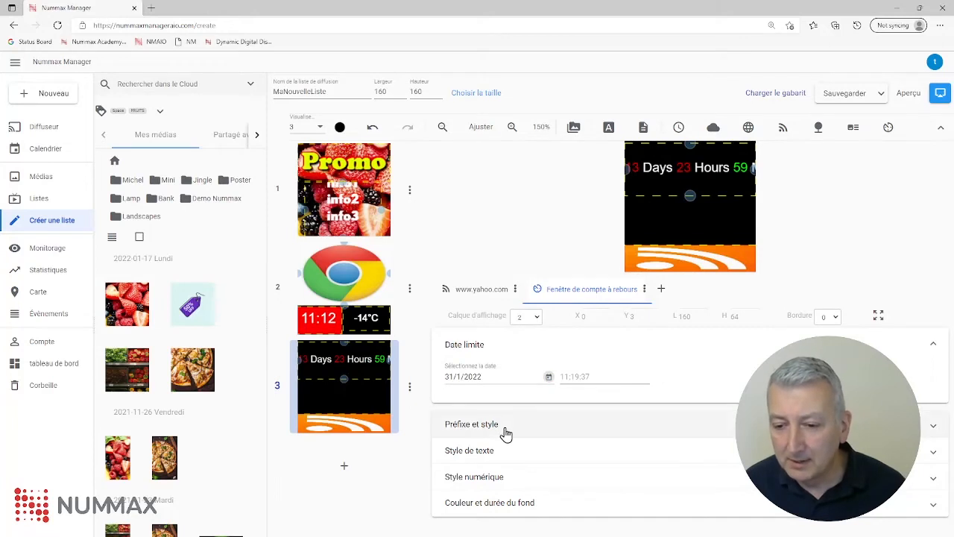
Step: Hide the hours, minutes and seconds in the countdown, keeping only the days
left_click(555, 474)
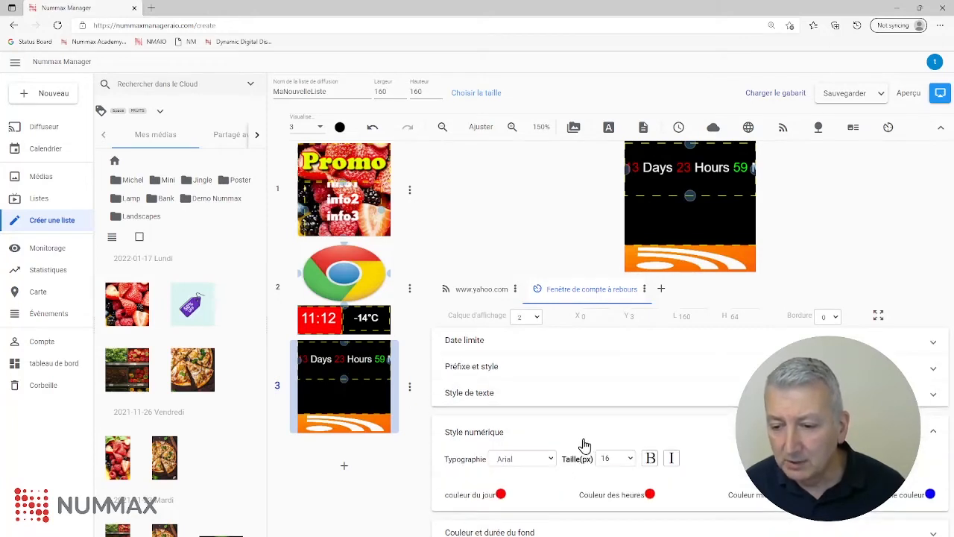
left_click(545, 400)
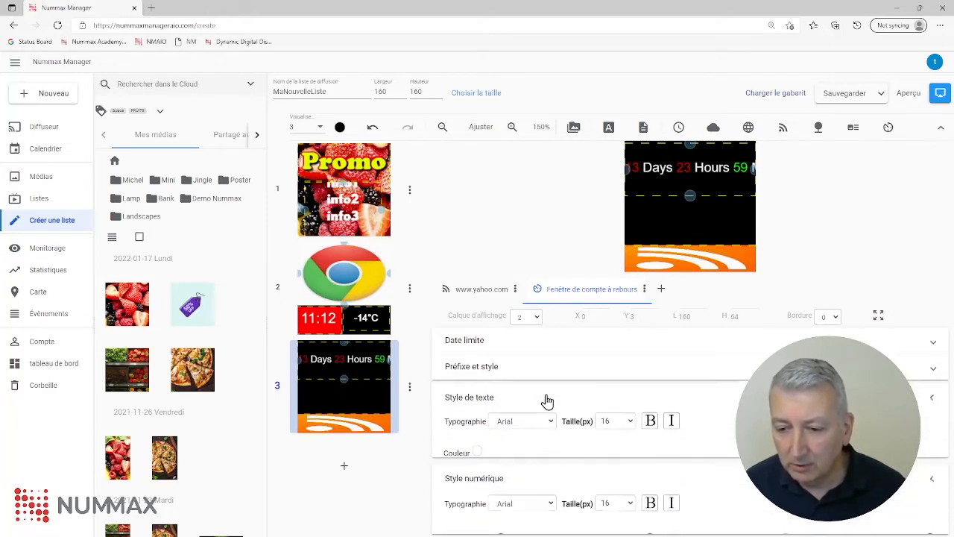
left_click(560, 498)
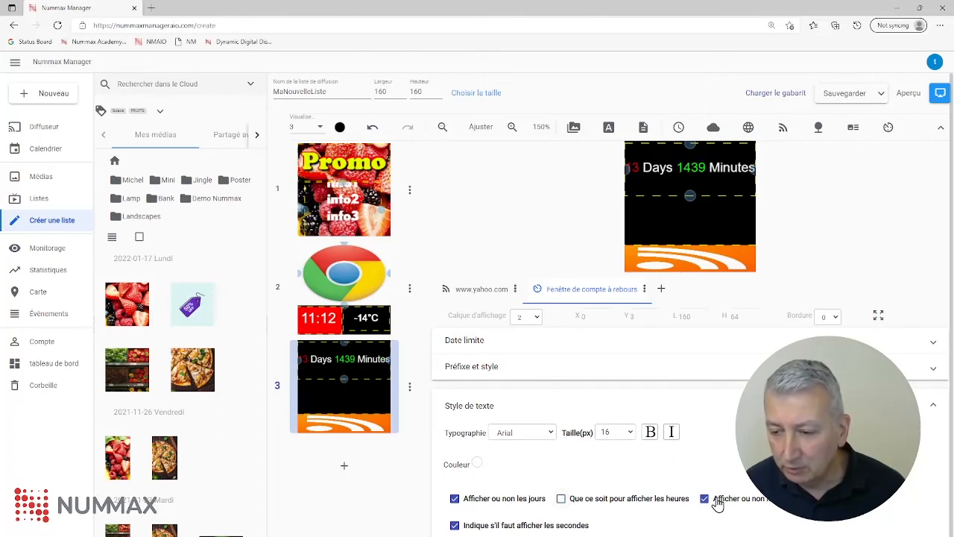
left_click(703, 498)
left_click(455, 524)
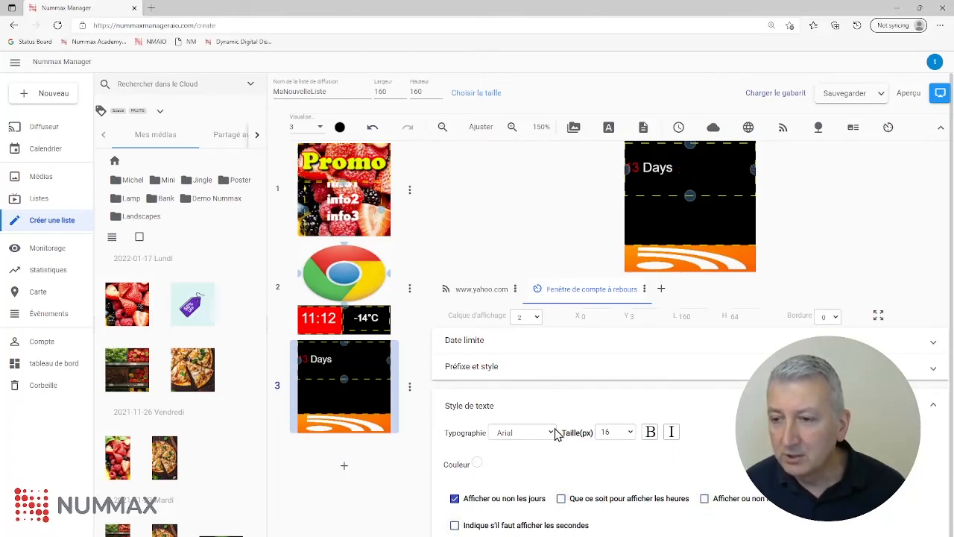
Step: Set both the countdown's text size and its number size to 36 px
left_click(604, 431)
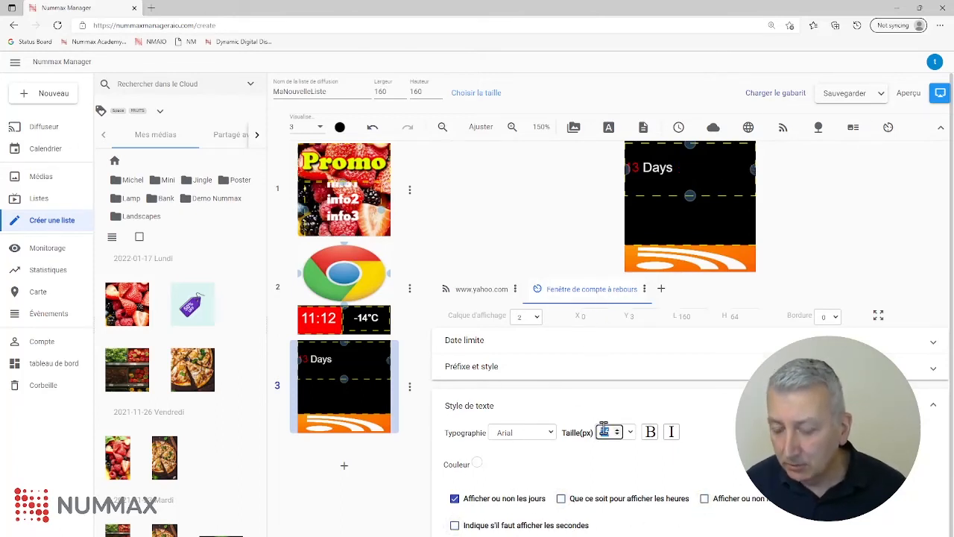
type("36")
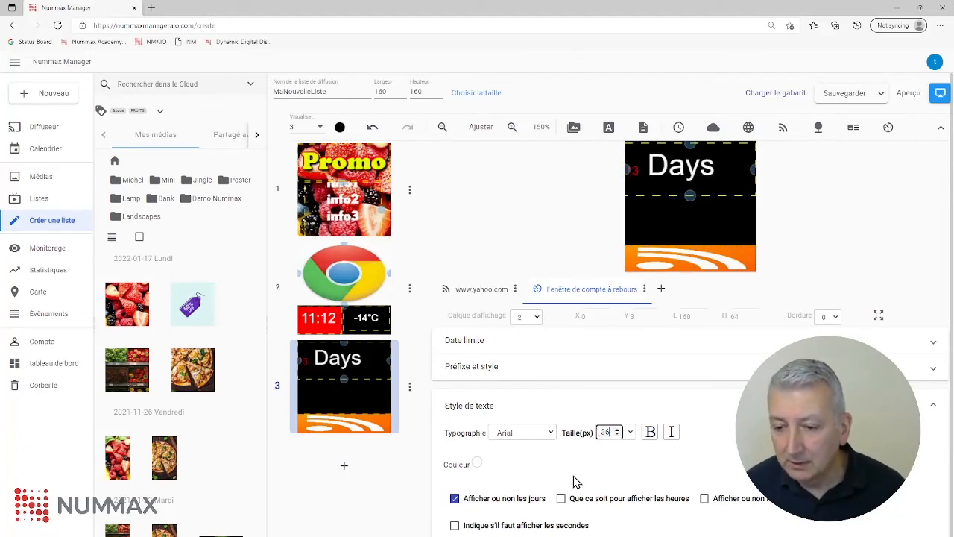
left_click(491, 407)
left_click(510, 424)
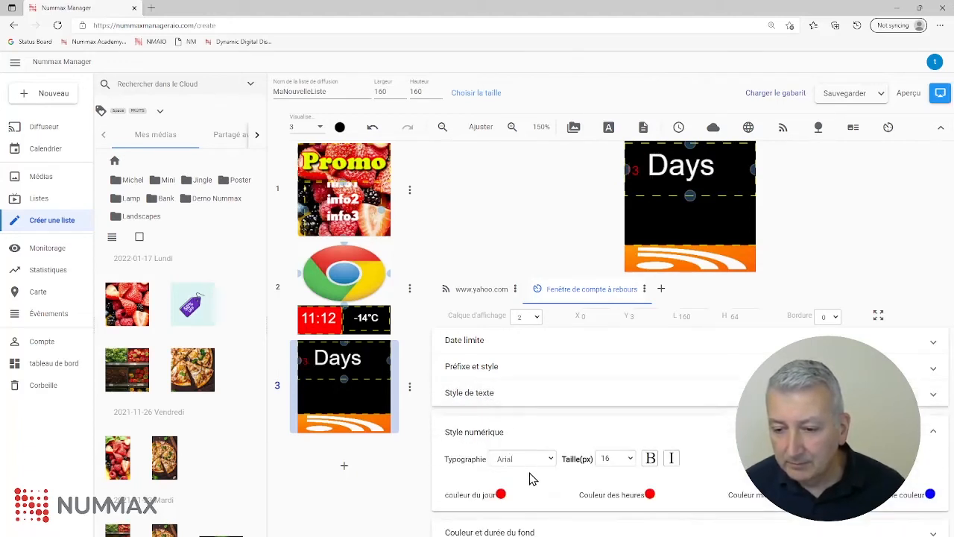
left_click(605, 458)
type("36")
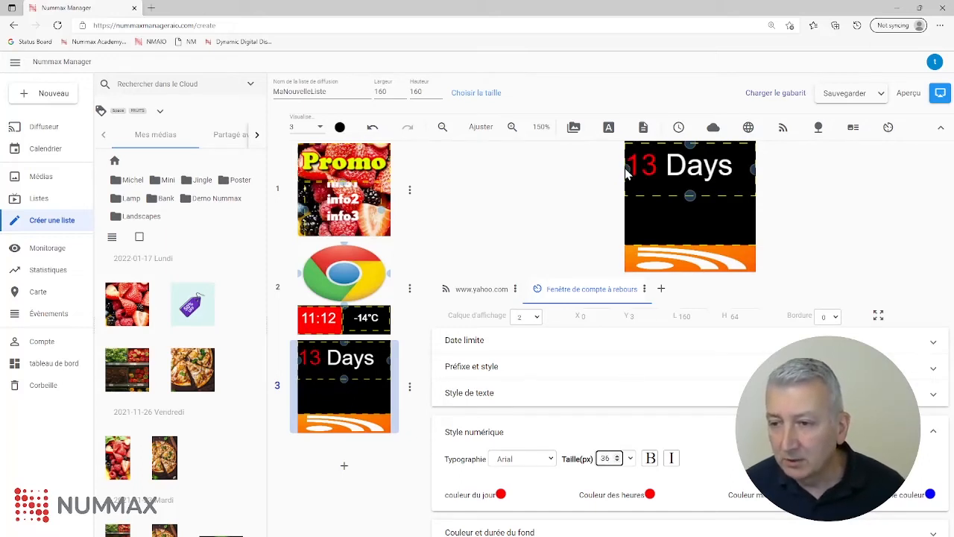
Step: Narrow the countdown to about 141 × 64, place it at about X 18, Y 28, and review its background colour and duration settings
left_click_drag(626, 169, 668, 191)
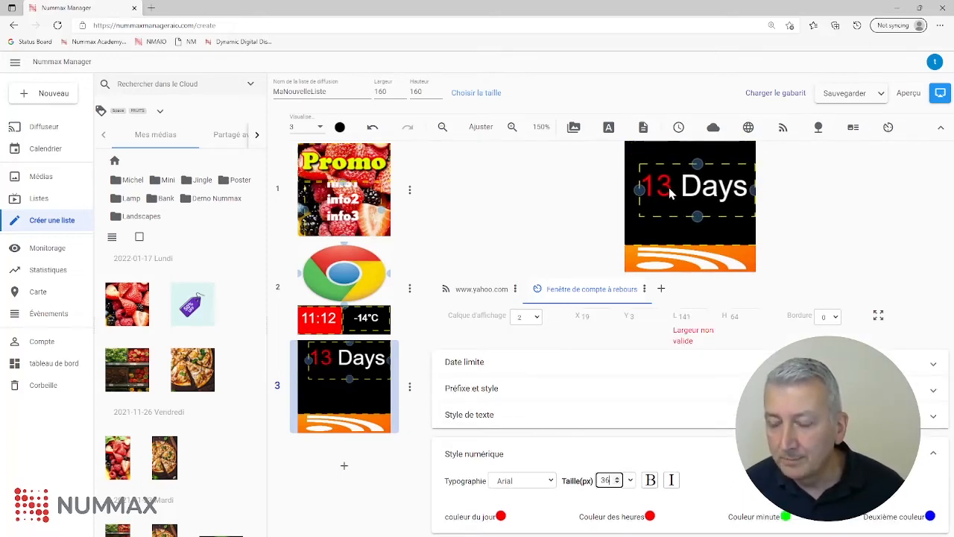
left_click(579, 454)
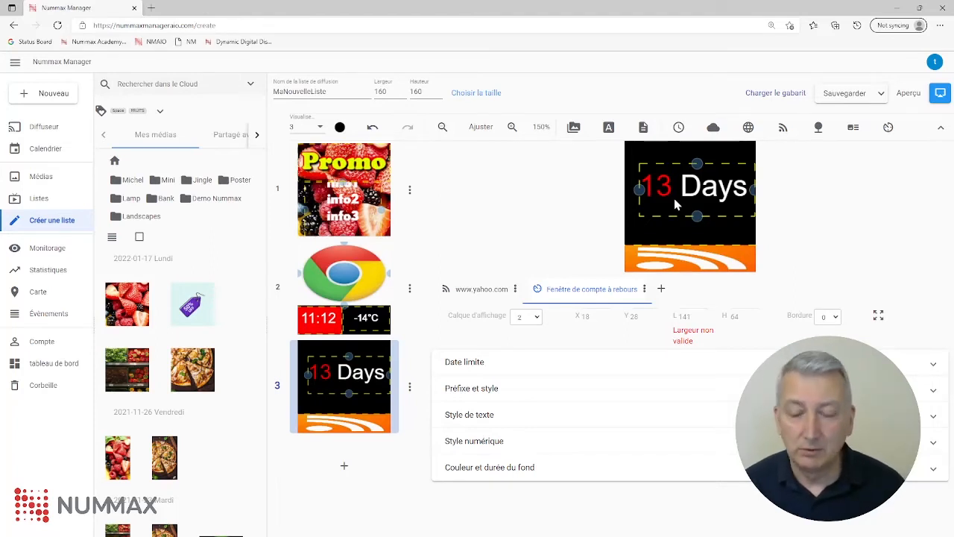
left_click(558, 469)
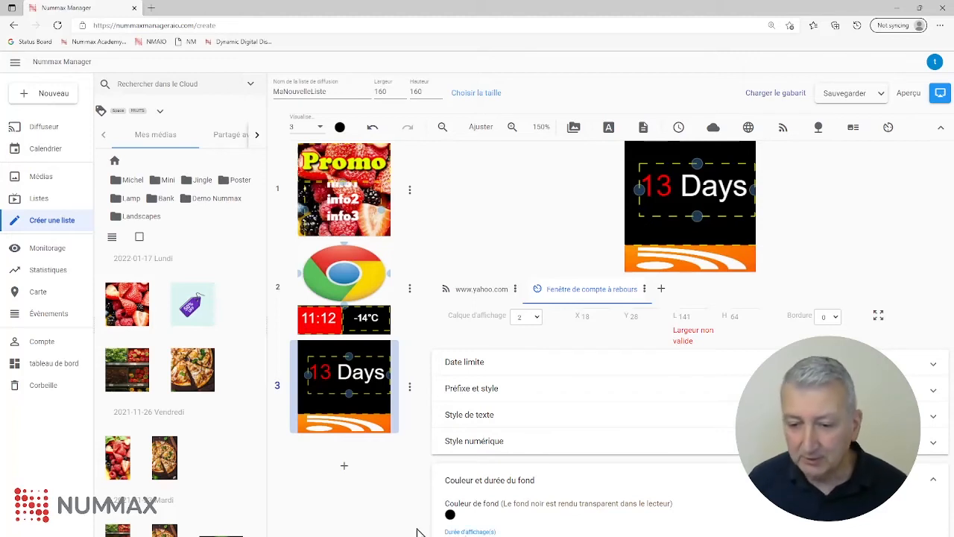
left_click(649, 480)
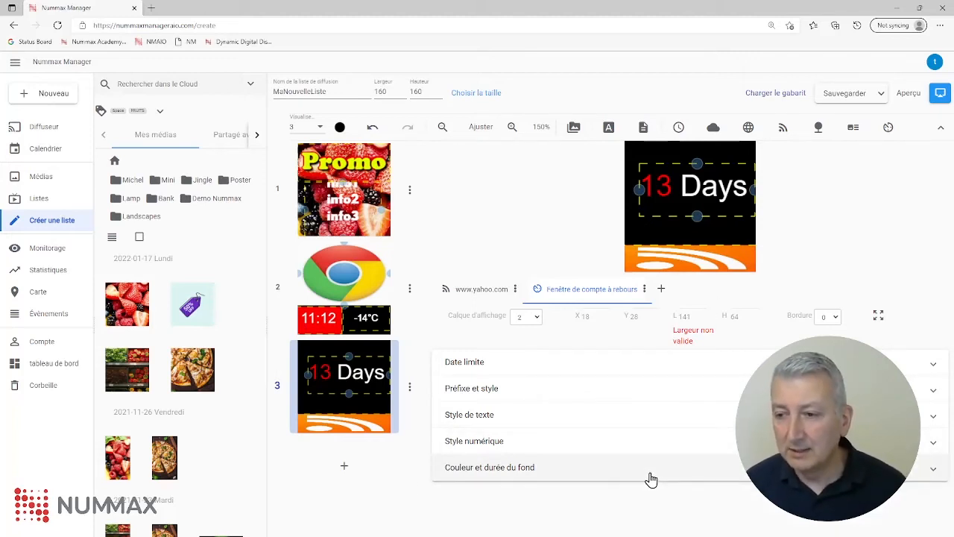
Step: Save the playlist and reopen MaNouvelleListe from the saved broadcast lists for editing
left_click(850, 98)
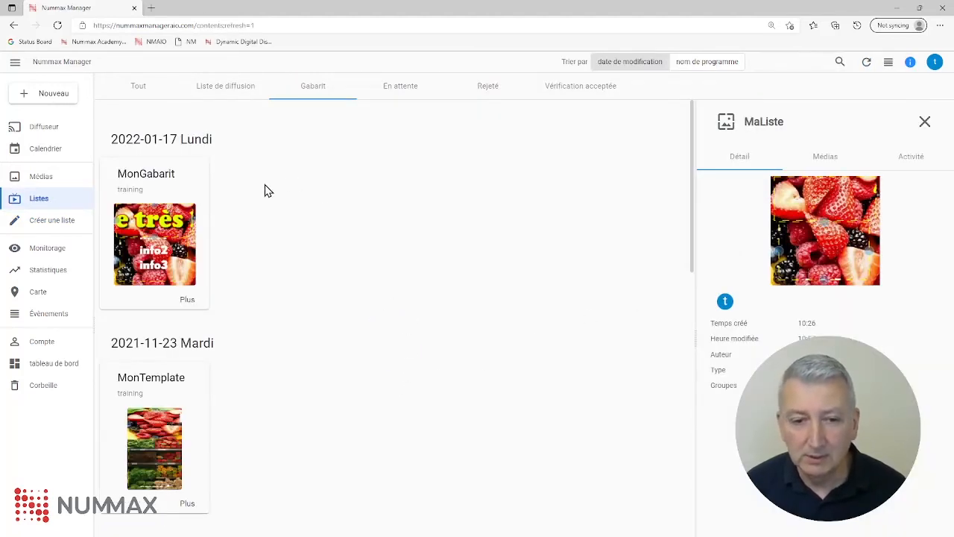
left_click(216, 91)
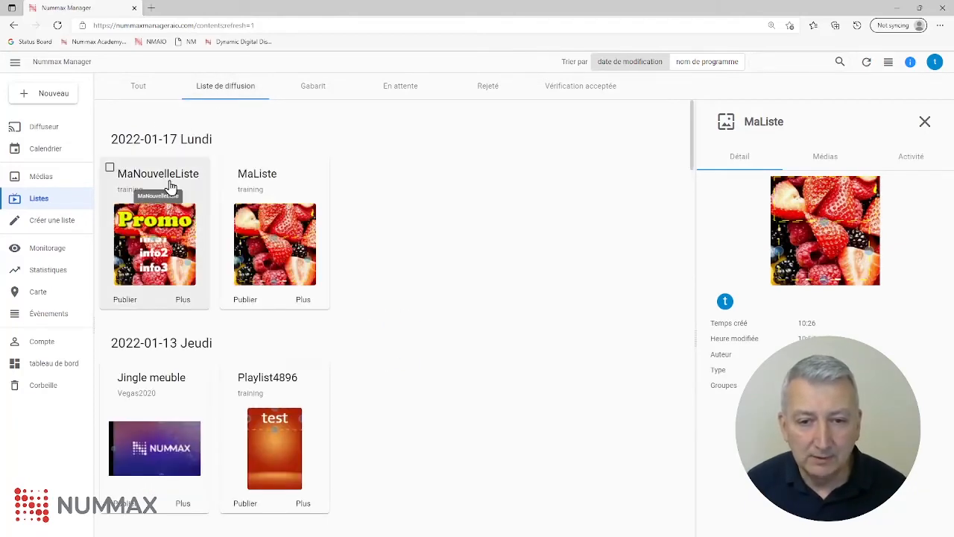
double_click(171, 183)
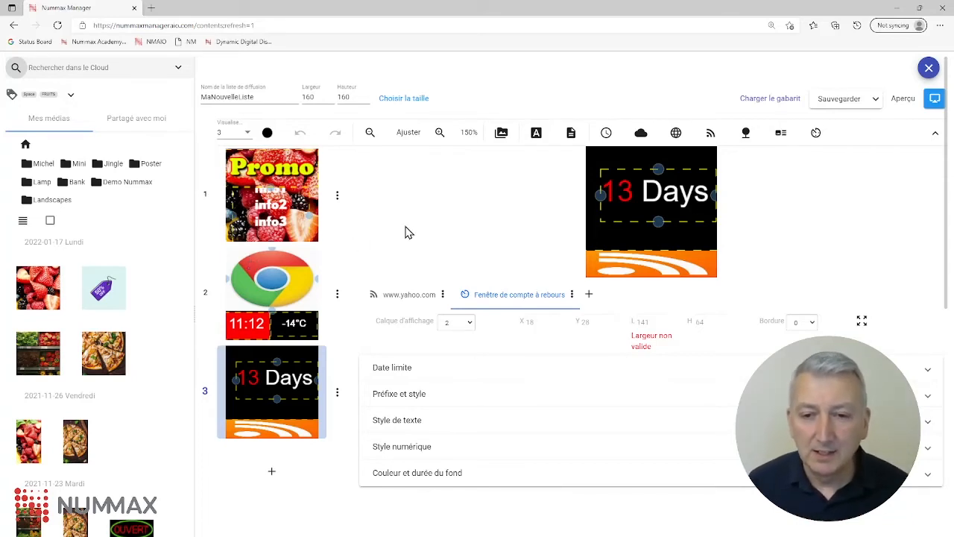
Step: Look through the playlist's pages and examine the display durations of page 2's web page and Québec weather elements
left_click(286, 191)
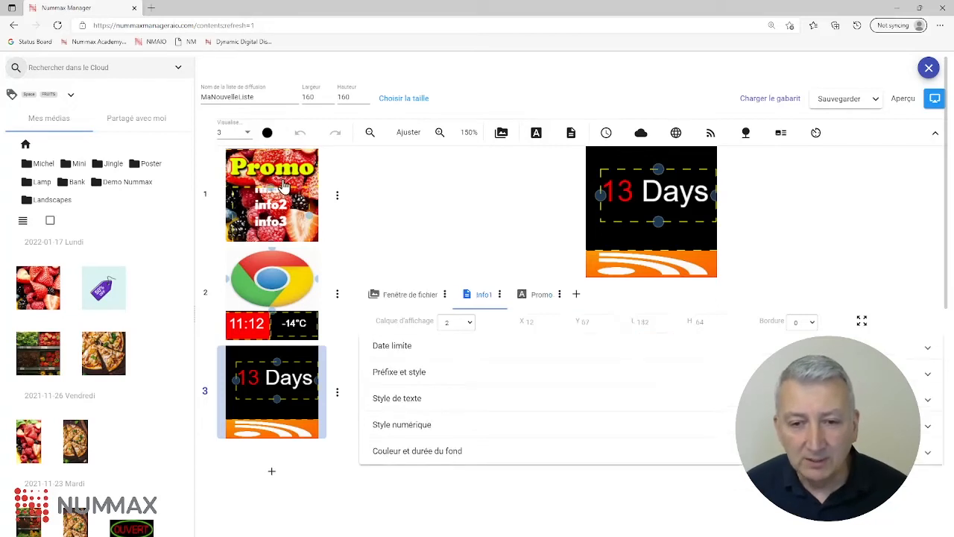
left_click(253, 275)
left_click(280, 395)
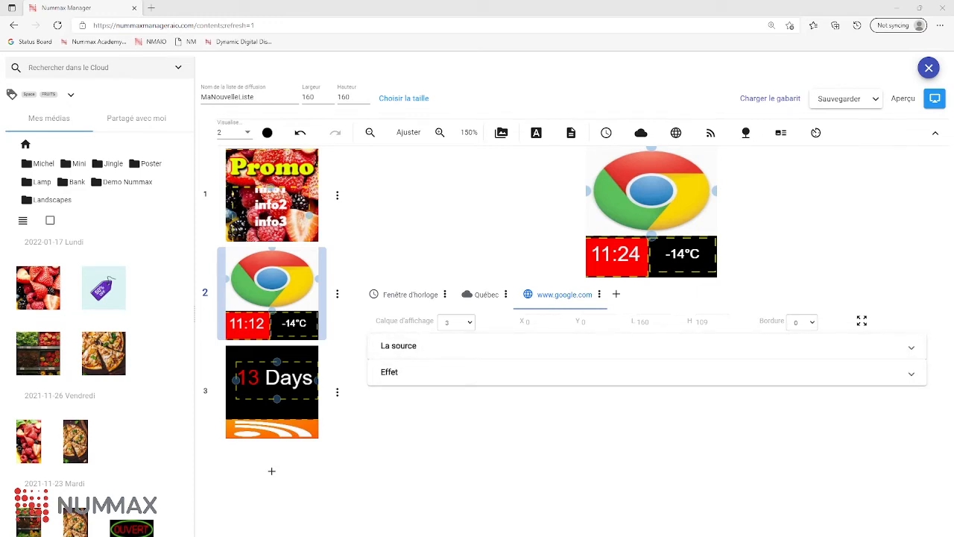
left_click(494, 347)
left_click(494, 347)
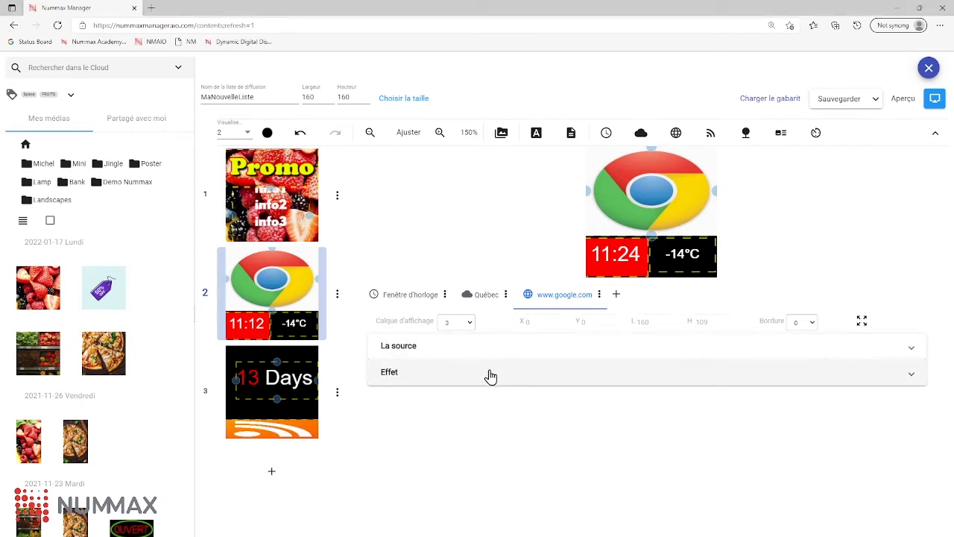
left_click(488, 377)
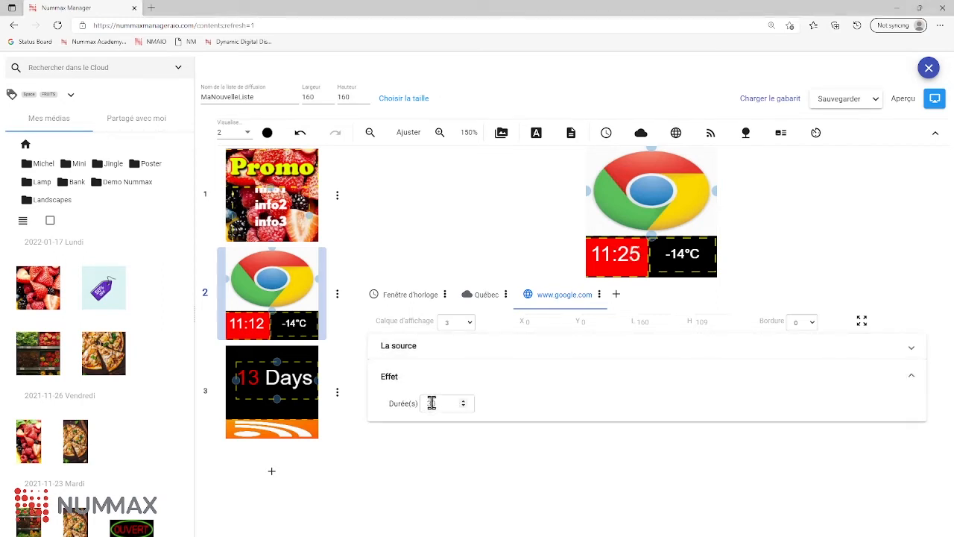
left_click(490, 306)
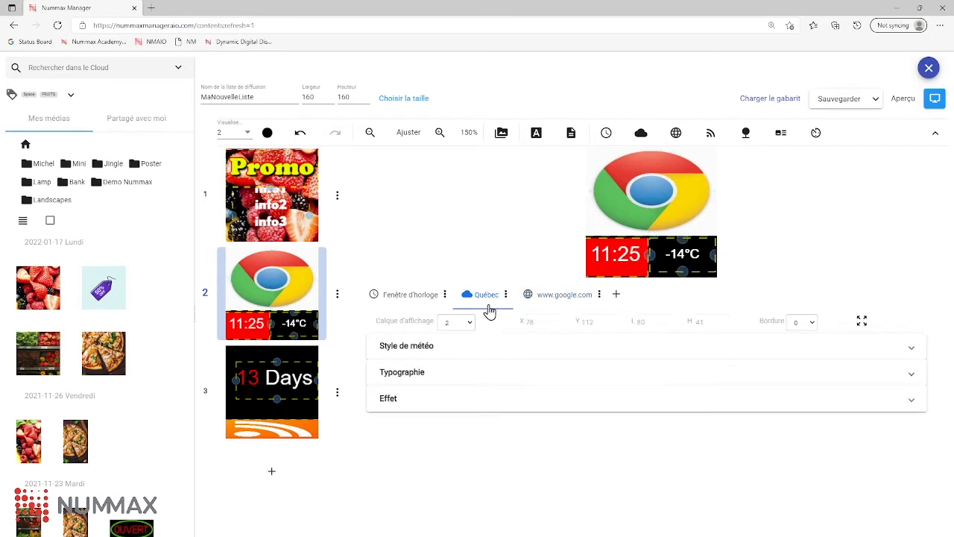
left_click(454, 401)
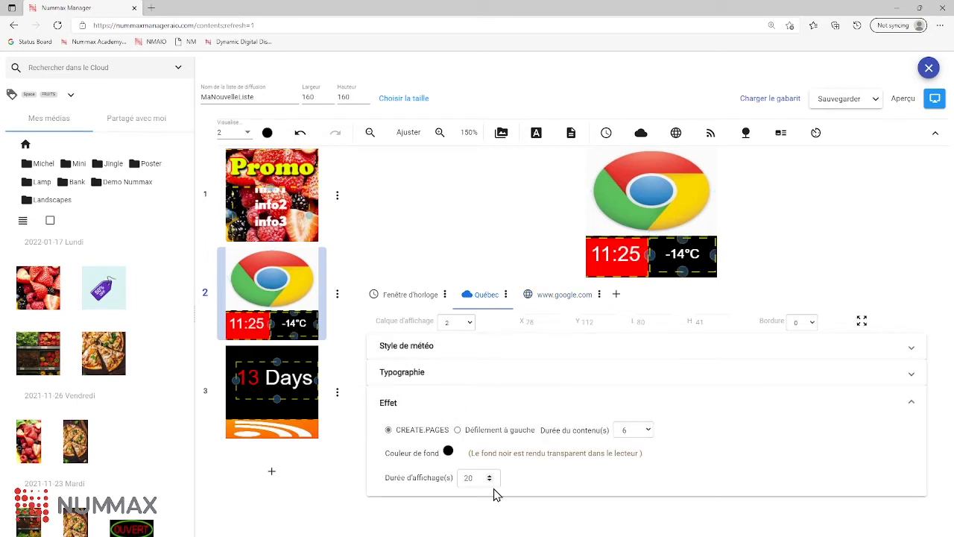
left_click(420, 298)
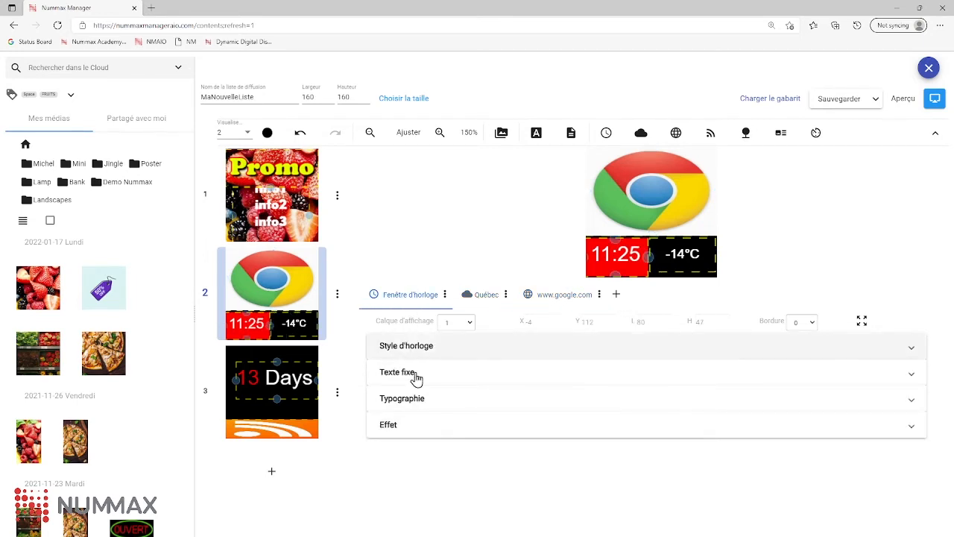
left_click(430, 433)
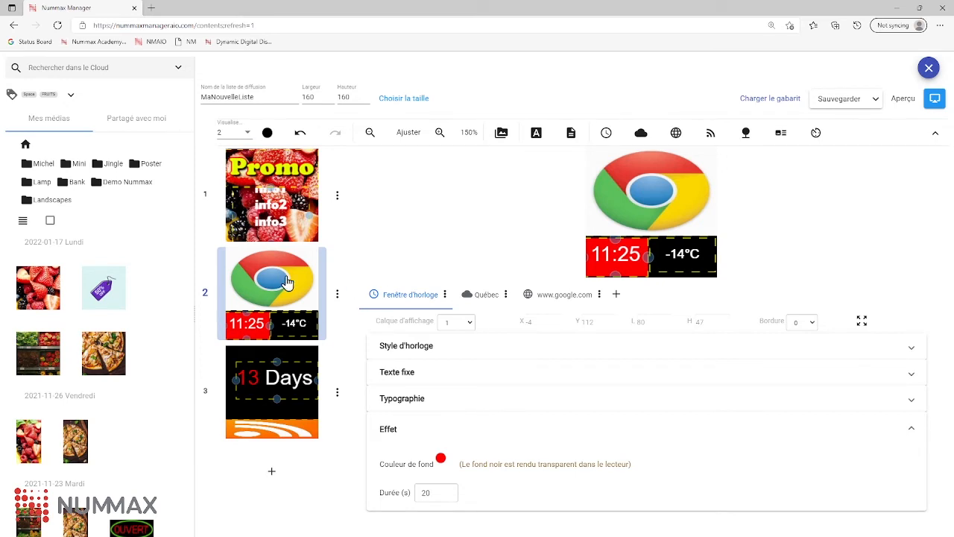
left_click(578, 304)
left_click(535, 380)
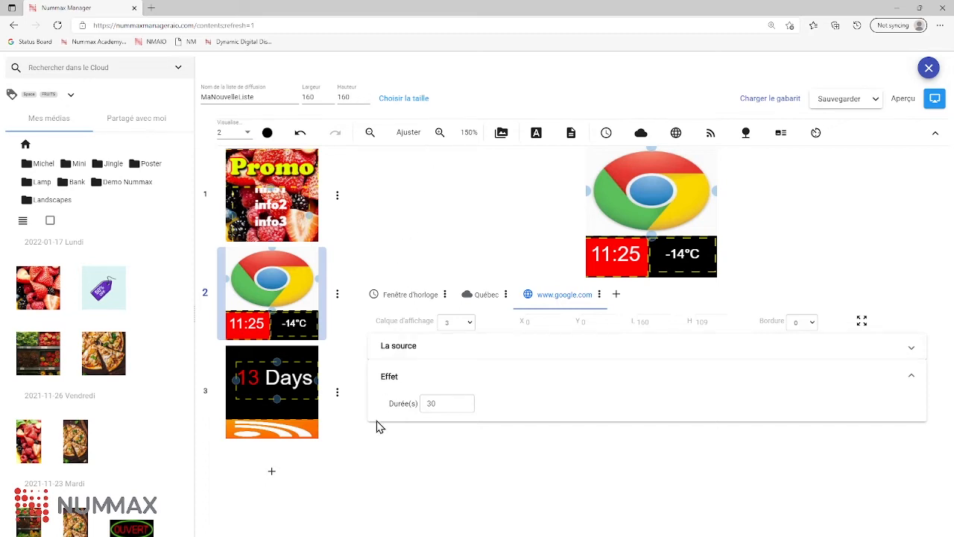
Step: Add a fourth page containing a synchronised playback zone, and enlarge the zone to about 166 × 159 to fill the page
left_click(273, 477)
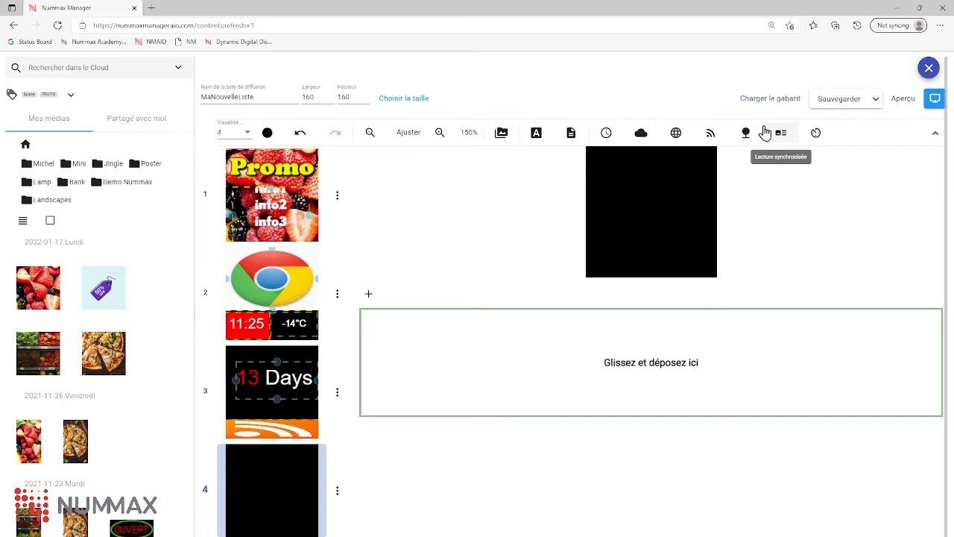
left_click(782, 139)
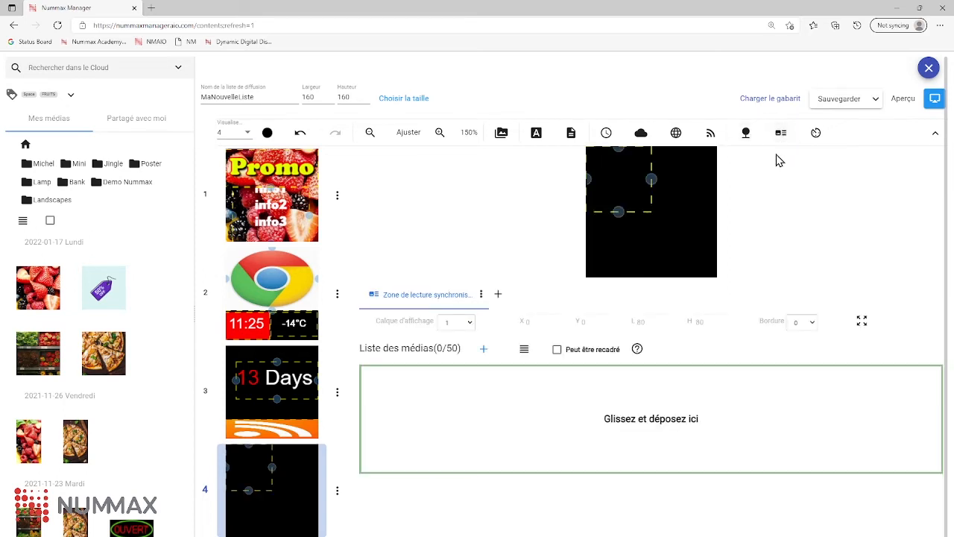
left_click_drag(652, 179, 658, 212)
left_click_drag(639, 295, 640, 299)
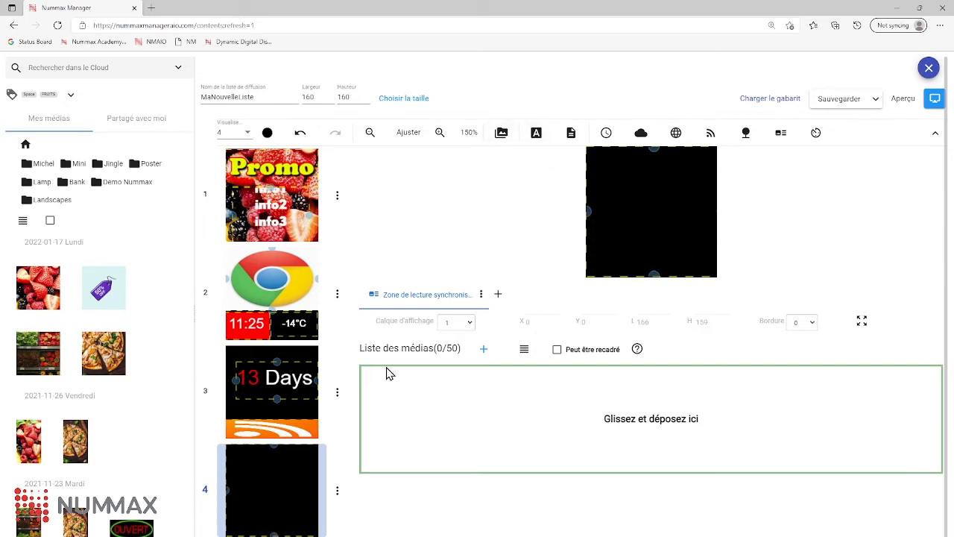
Step: Add the pizza image to the synchronised zone's media list, then save the playlist and close the editor
left_click_drag(112, 363, 438, 424)
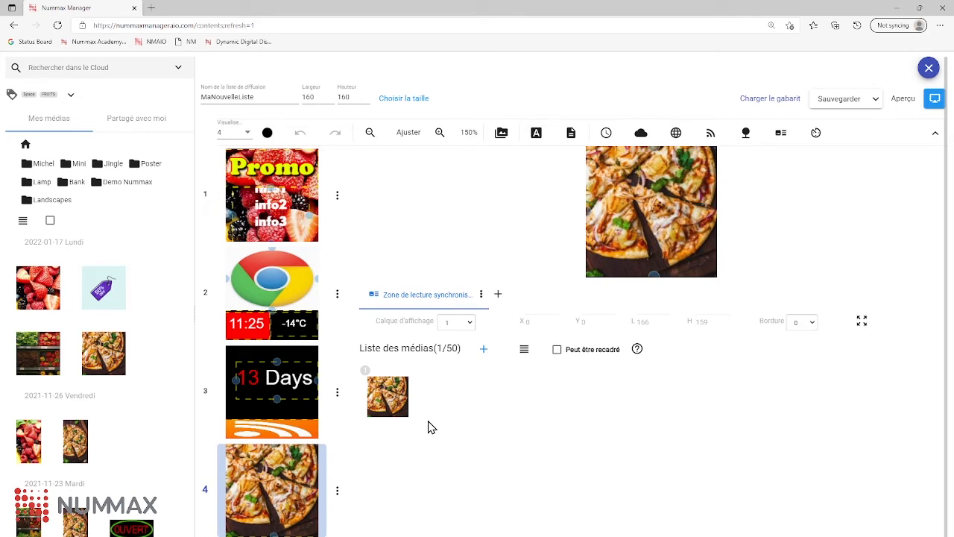
left_click(849, 104)
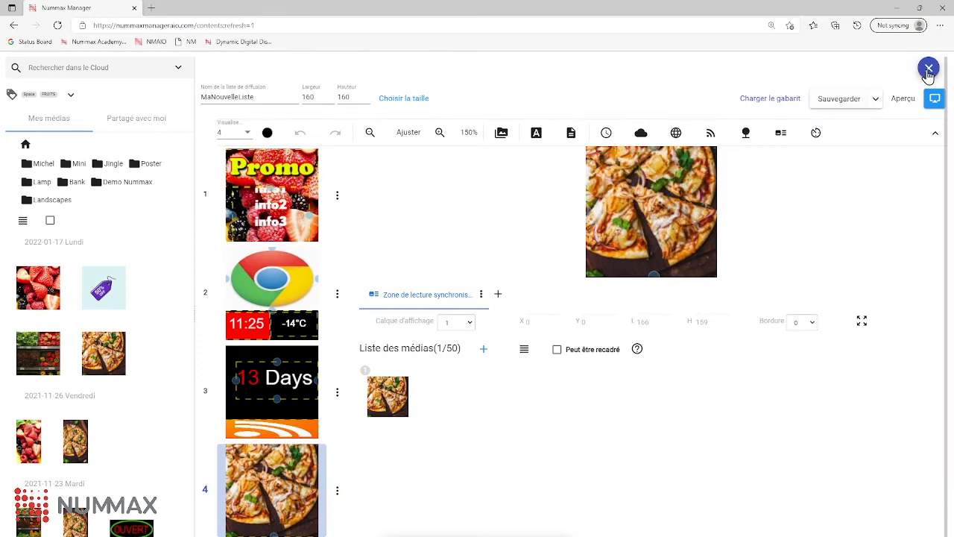
left_click(929, 69)
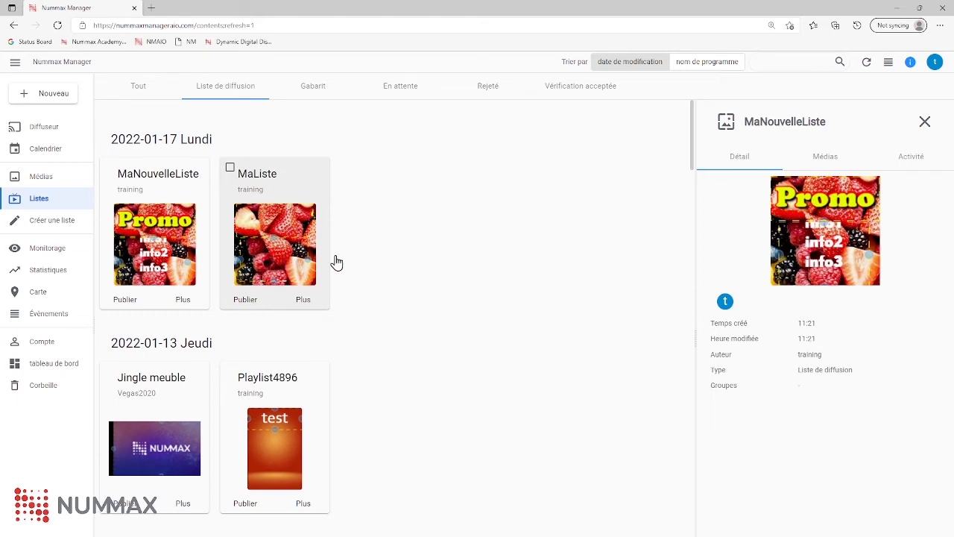
Step: Open the display devices, select the Left player in MyCompleteScreen, and look over its available information categories
left_click(54, 131)
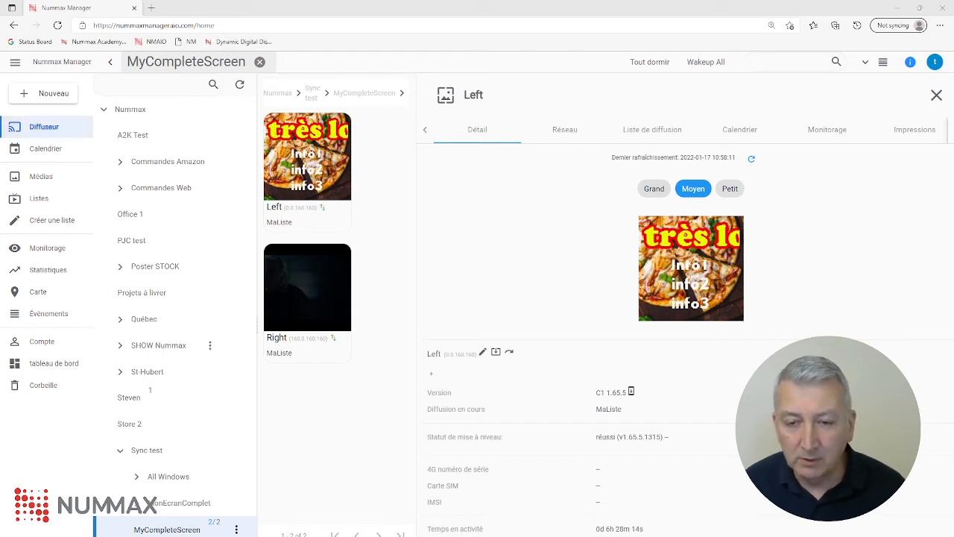
left_click(325, 170)
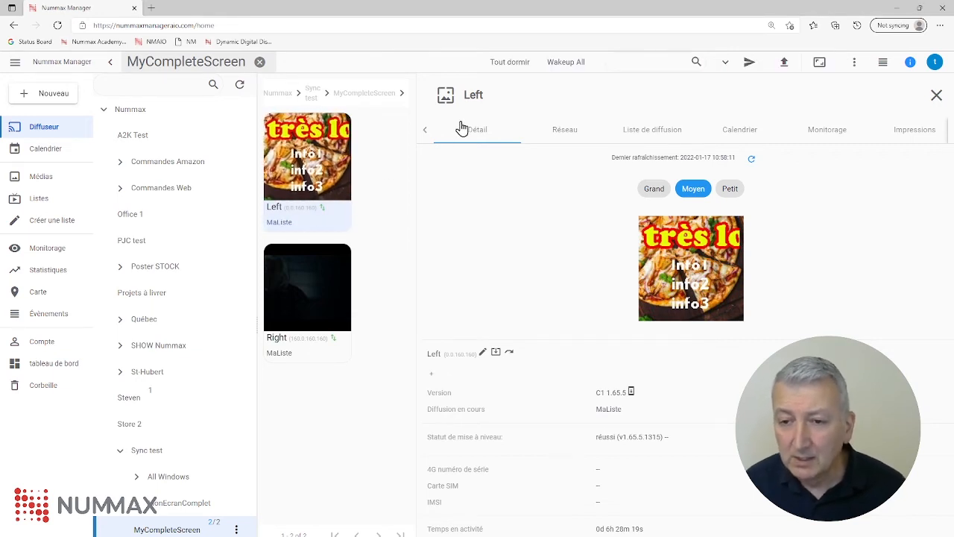
left_click(910, 64)
left_click(911, 66)
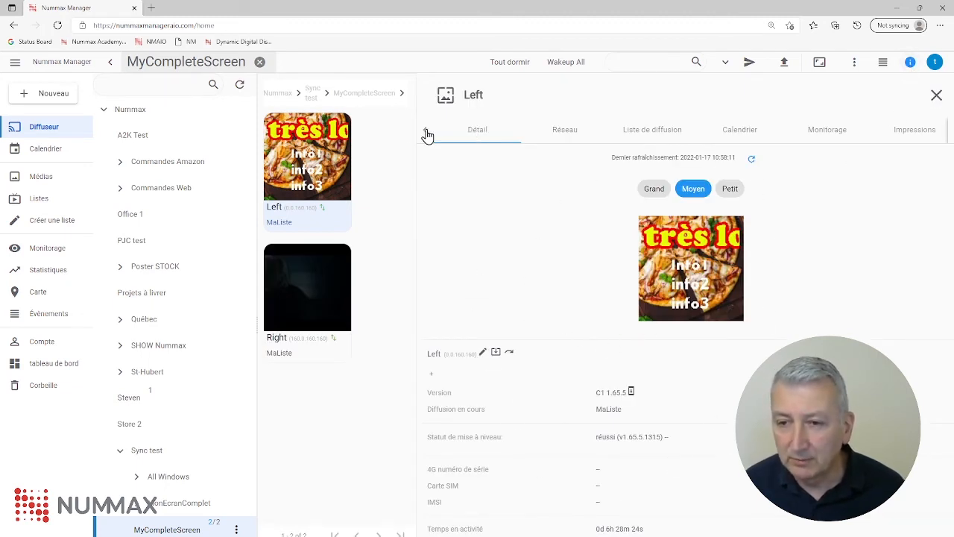
left_click(949, 133)
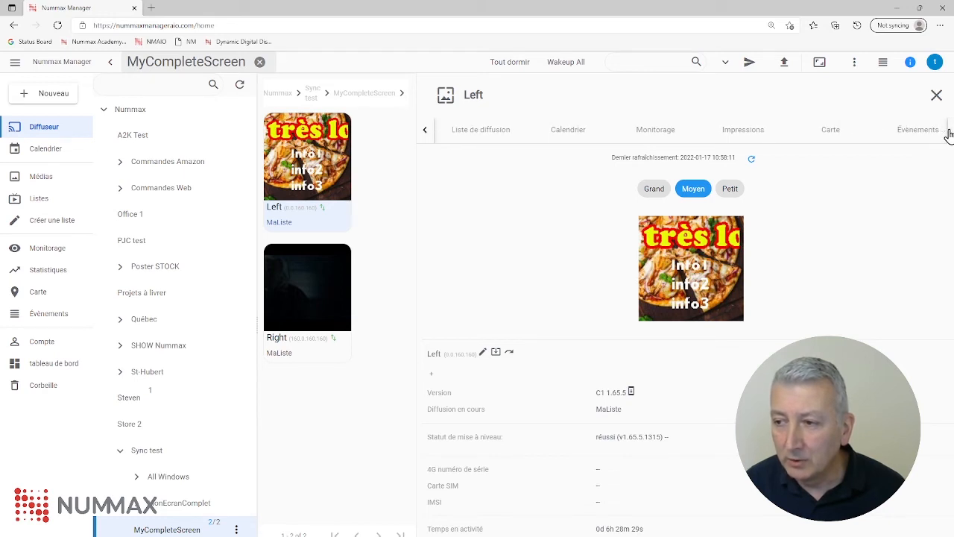
left_click(422, 132)
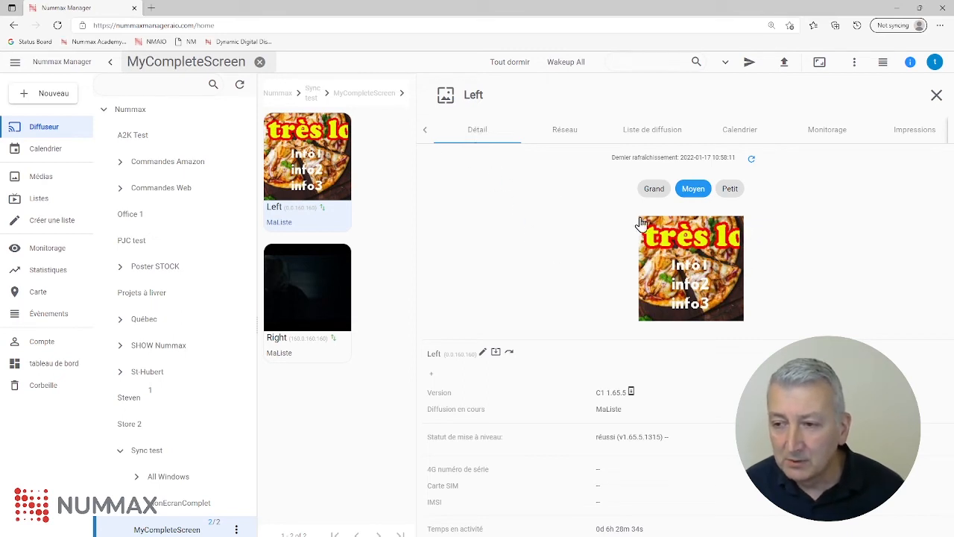
Step: Refresh the Left player's screen preview several times to check what it is currently broadcasting
left_click(753, 167)
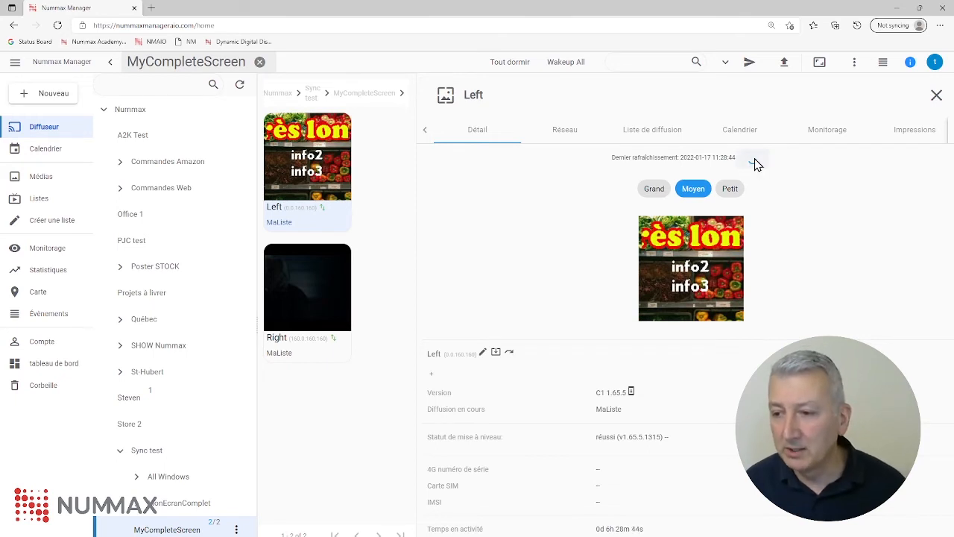
left_click(753, 161)
left_click(753, 161)
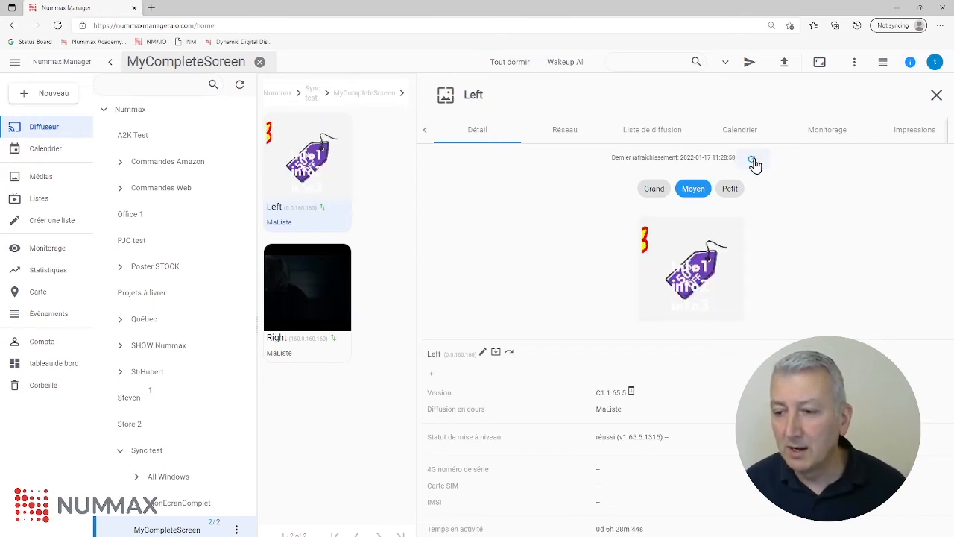
left_click(752, 162)
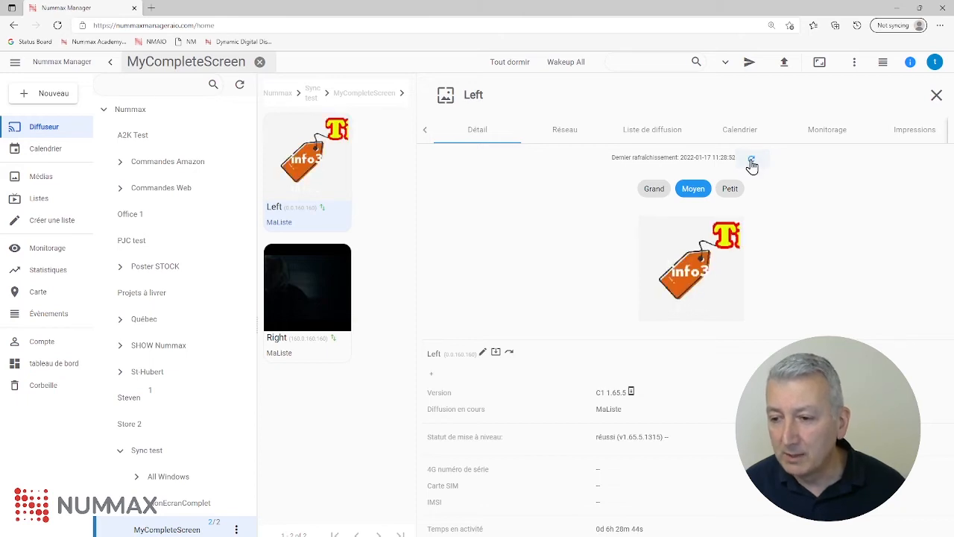
left_click(753, 163)
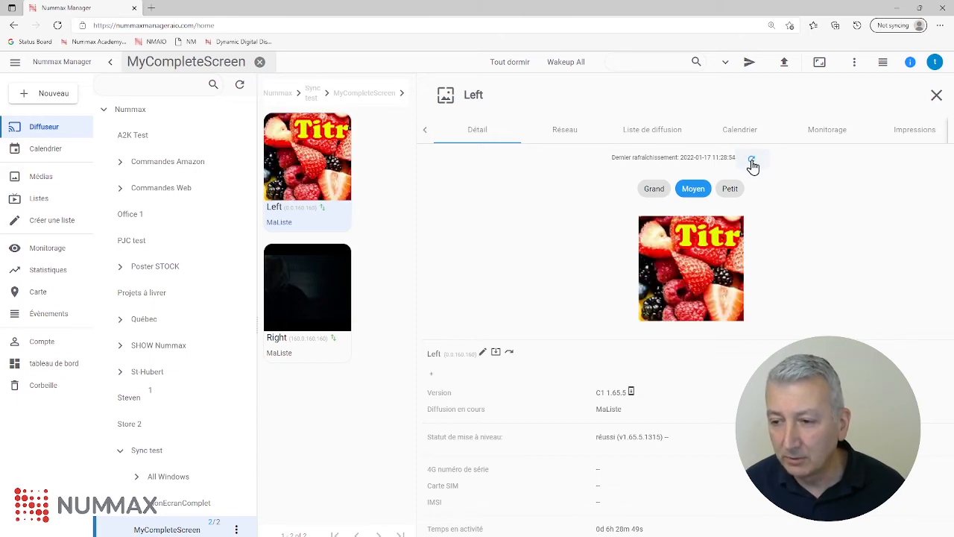
left_click(752, 162)
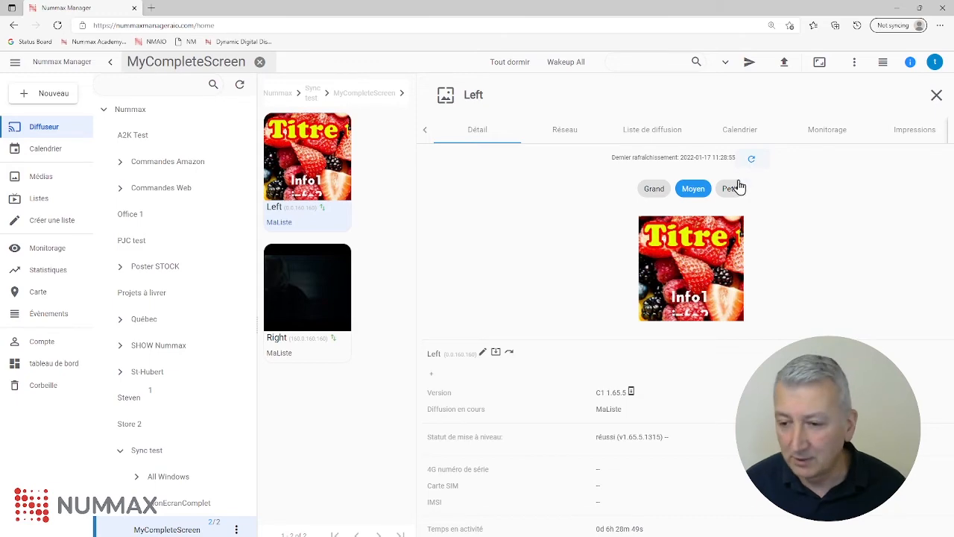
Step: Review the Left player's editable name, description, installation date and group, and leave without changing them
scroll(558, 292, "down", 1)
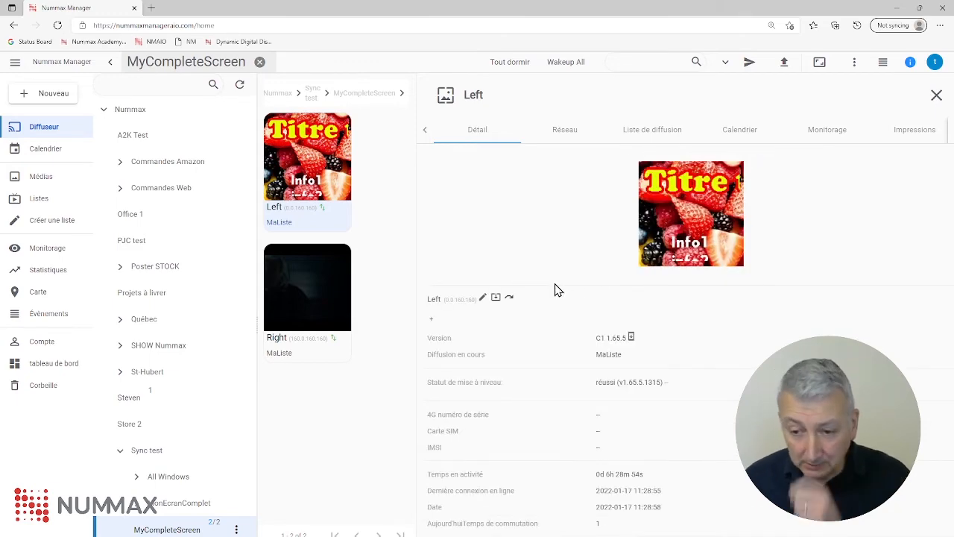
left_click(482, 296)
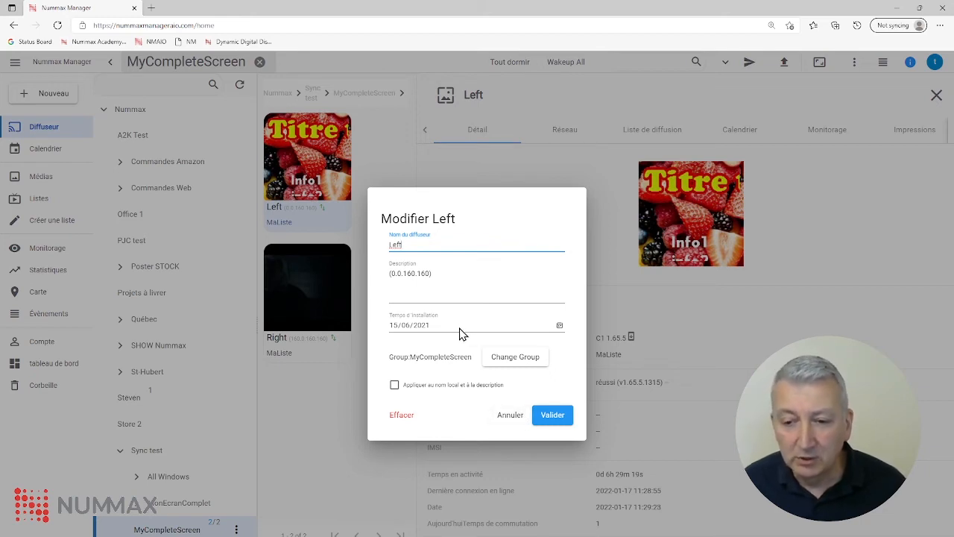
left_click(511, 415)
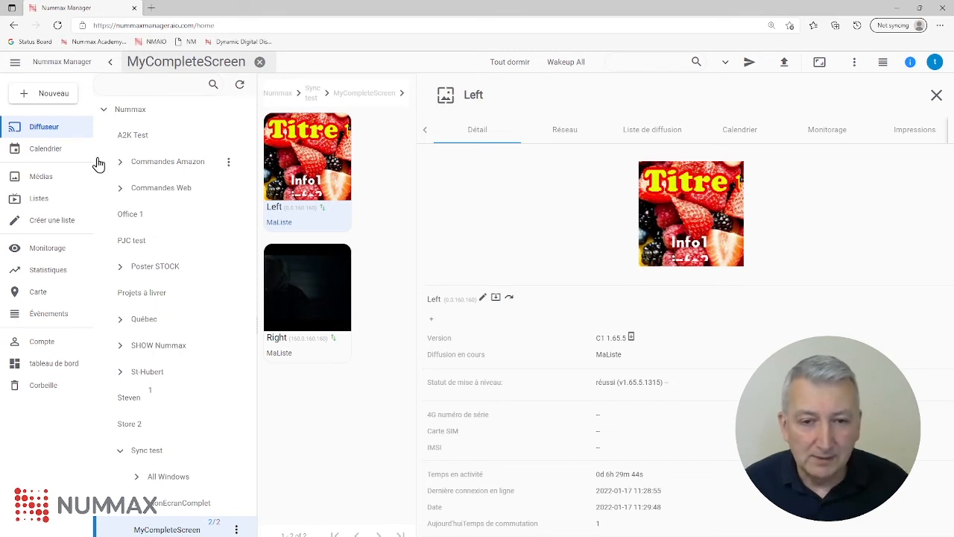
Step: Add a display group named Toronto under the Nummax group
left_click(130, 112)
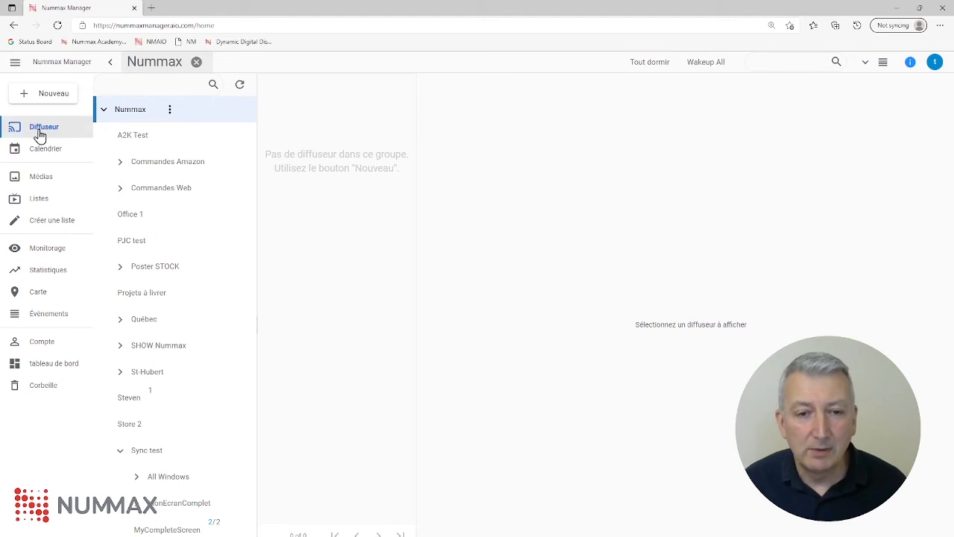
left_click(170, 111)
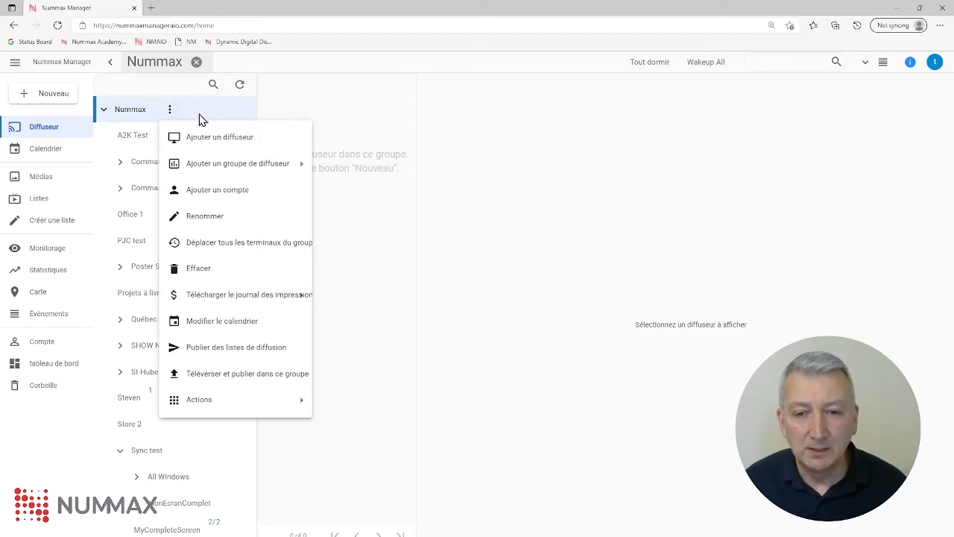
mouse_move(231, 161)
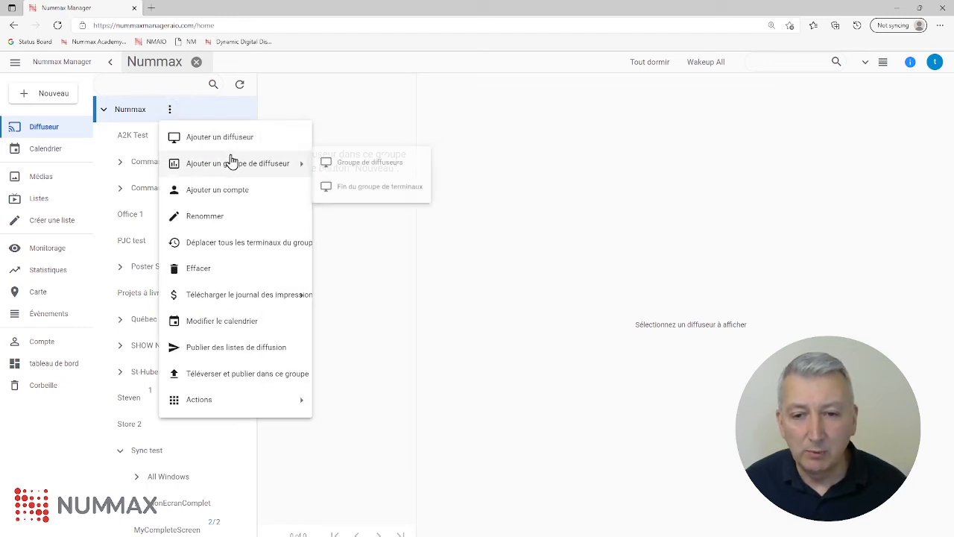
left_click(382, 169)
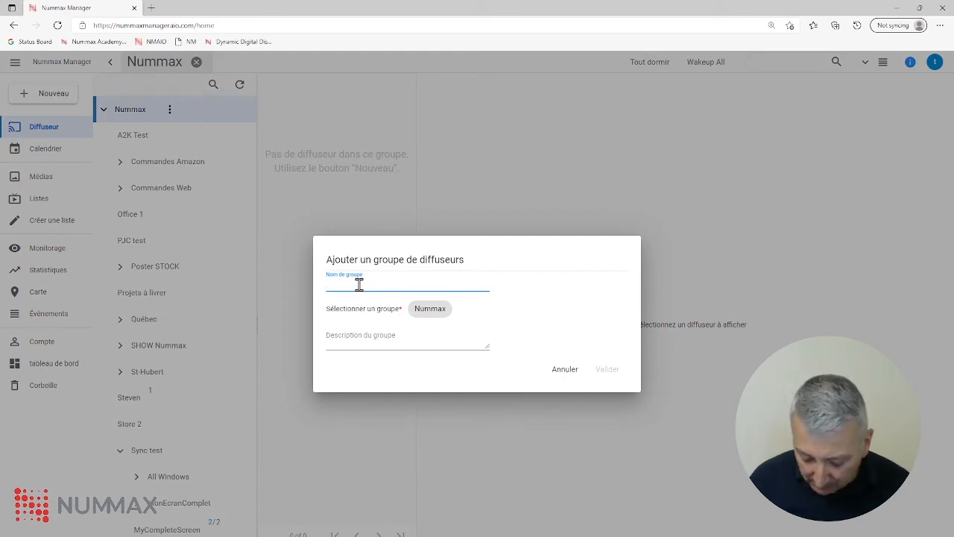
type("Toronto")
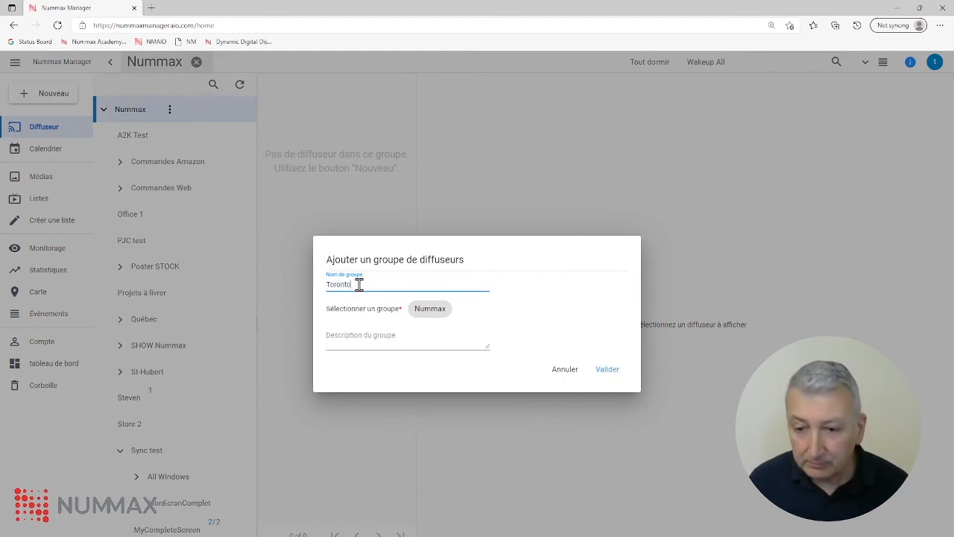
left_click(607, 369)
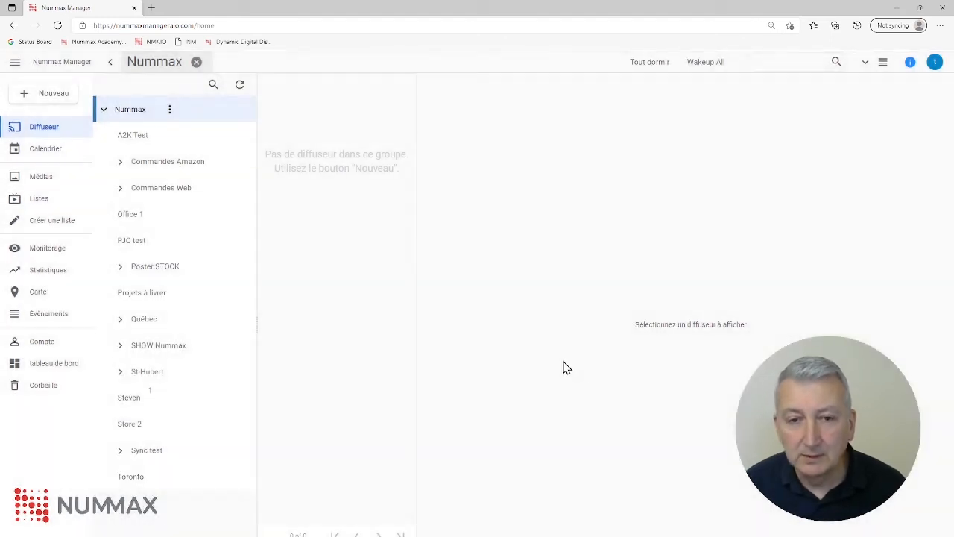
Step: Add a display group named Montreal under the Nummax group, and open the Montreal and Toronto groups to view their players
left_click(170, 109)
mouse_move(228, 171)
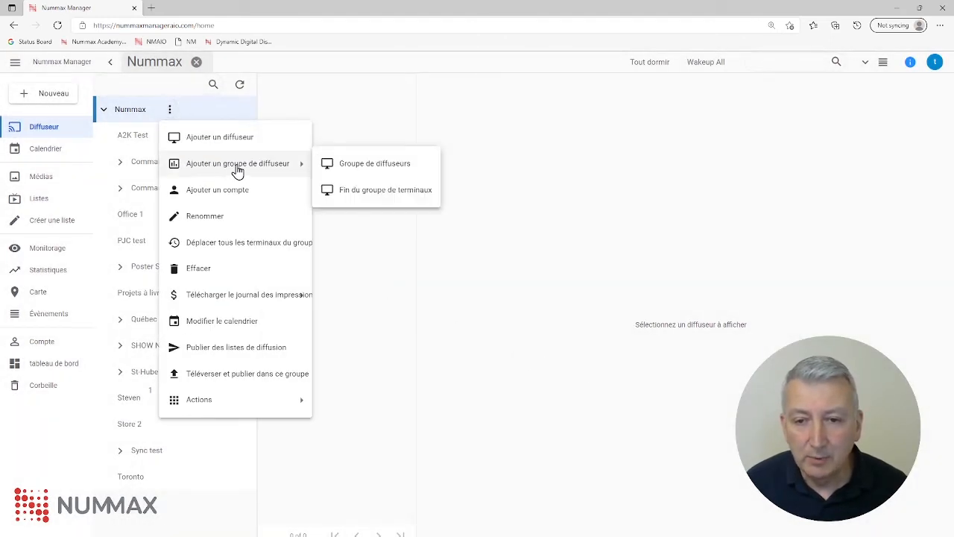
left_click(373, 166)
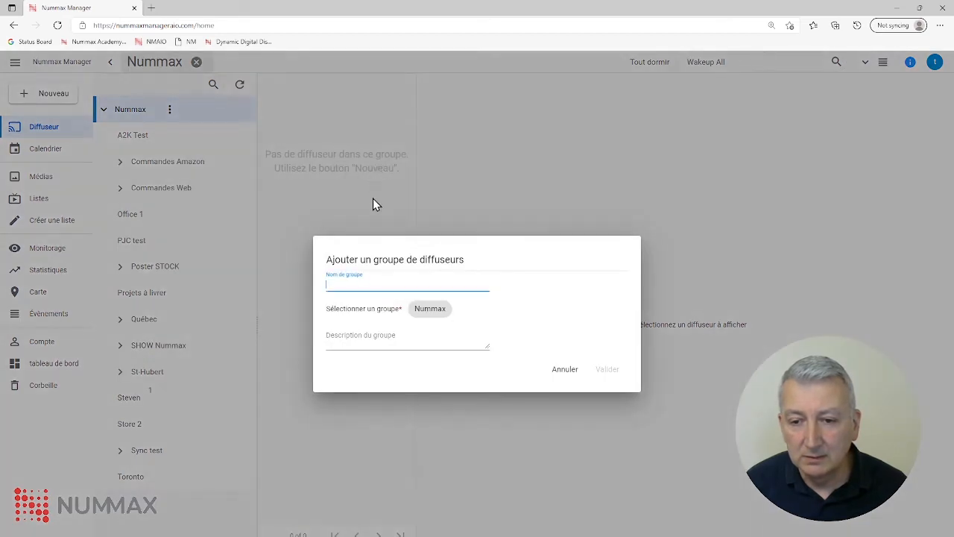
type("M")
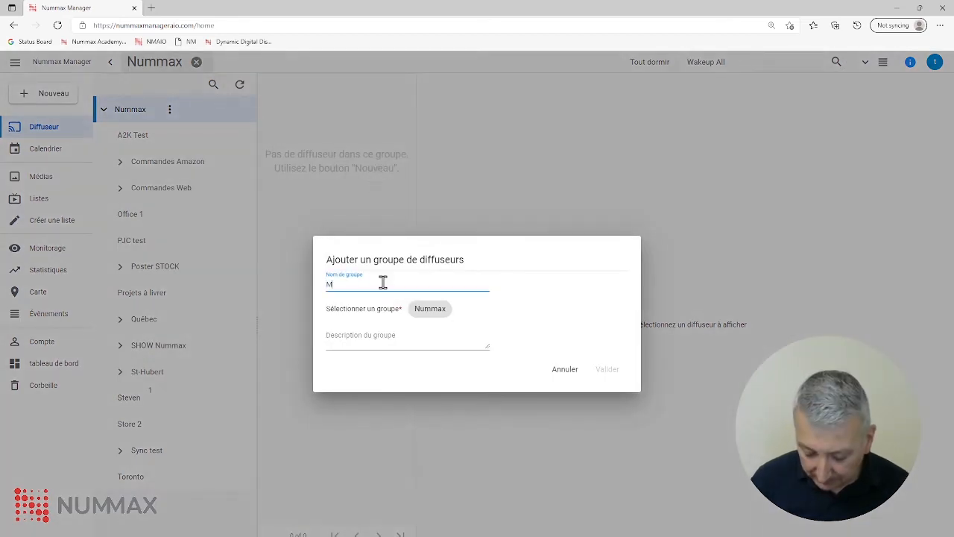
type("ontreal")
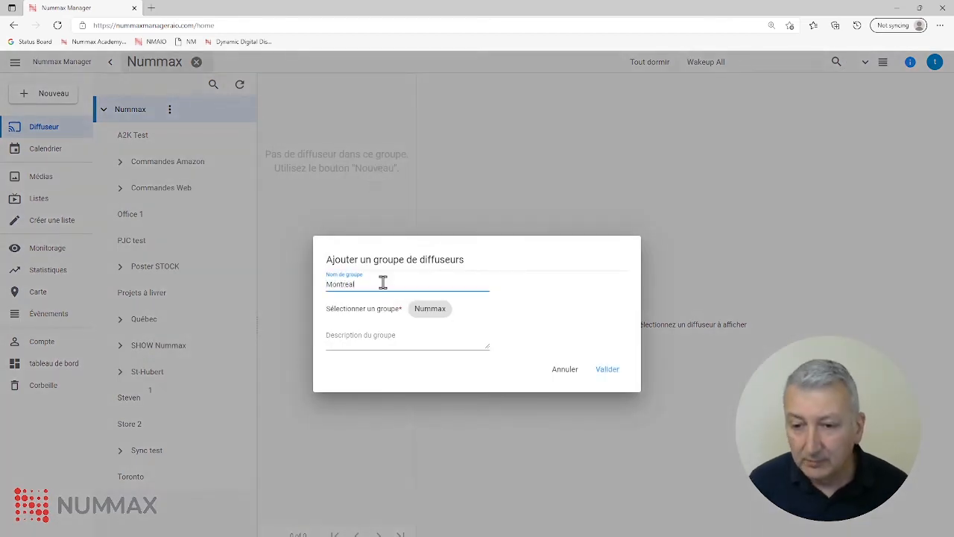
left_click(608, 370)
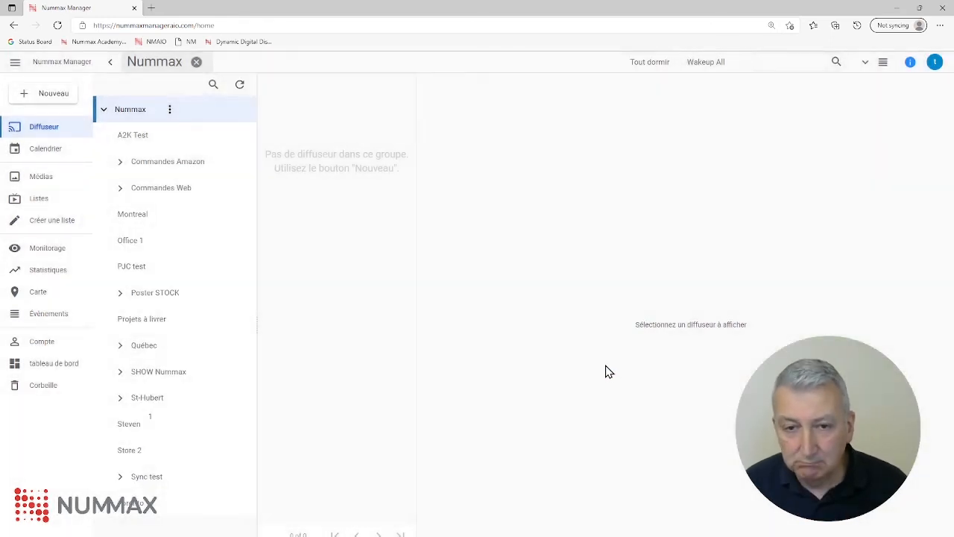
left_click(138, 219)
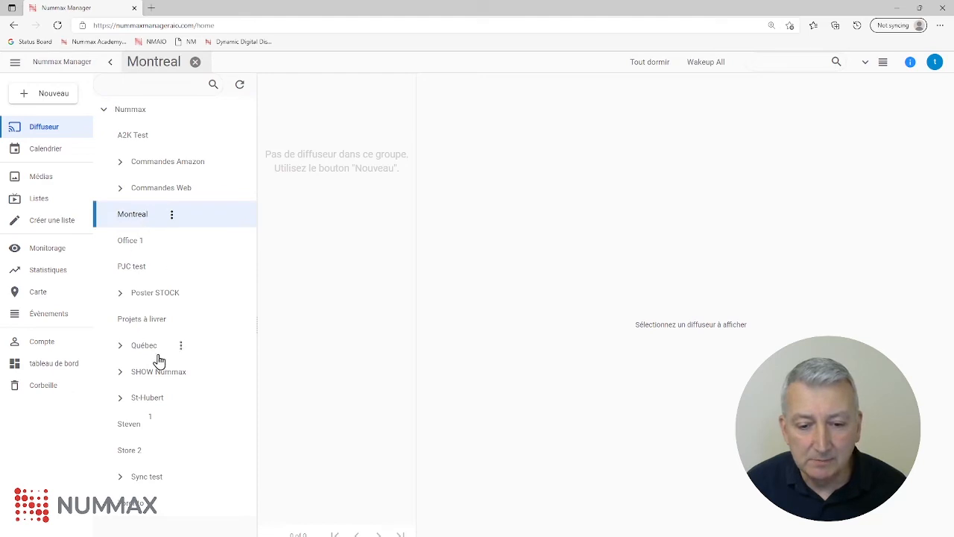
left_click(126, 509)
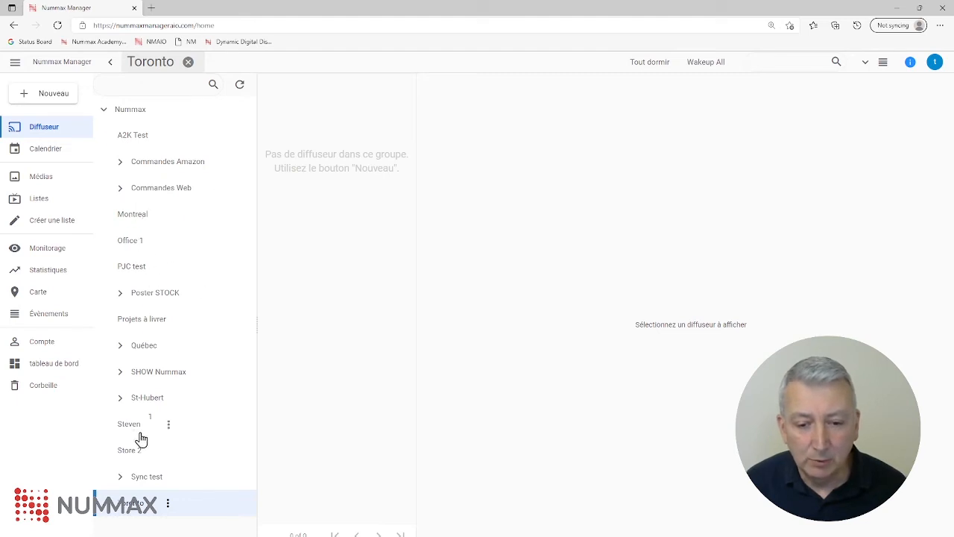
Step: Move the Right player from the MyCompleteScreen group under Sync test to the Montreal group and validate the change
left_click(124, 480)
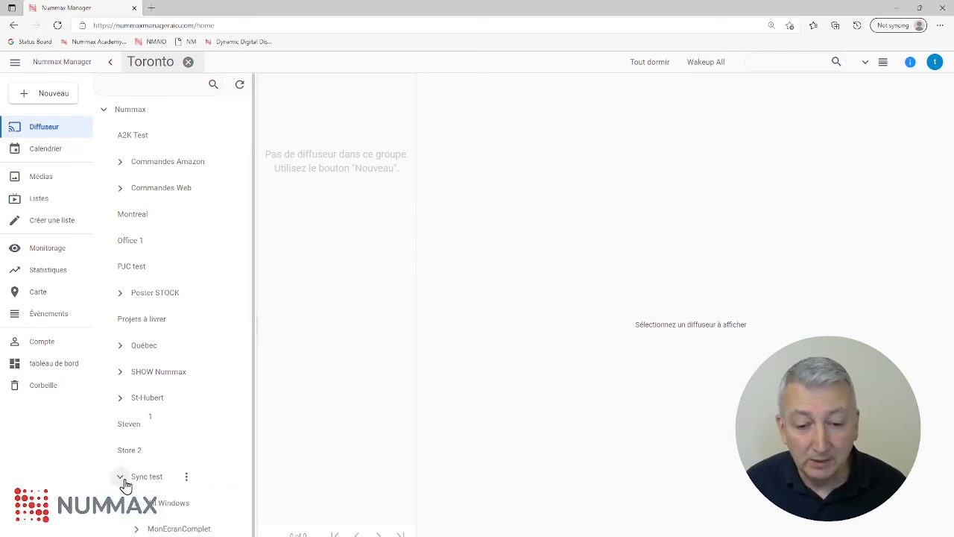
left_click(179, 528)
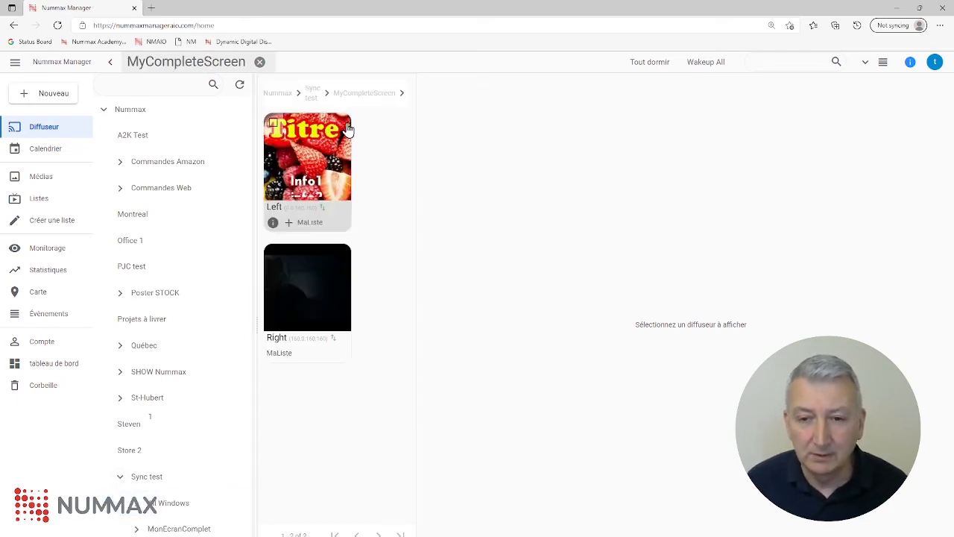
left_click(309, 283)
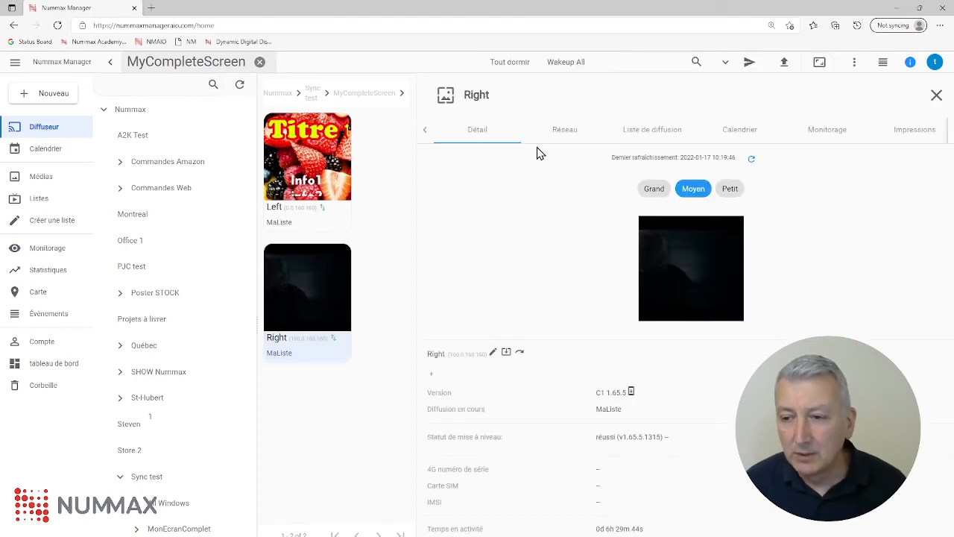
left_click(493, 352)
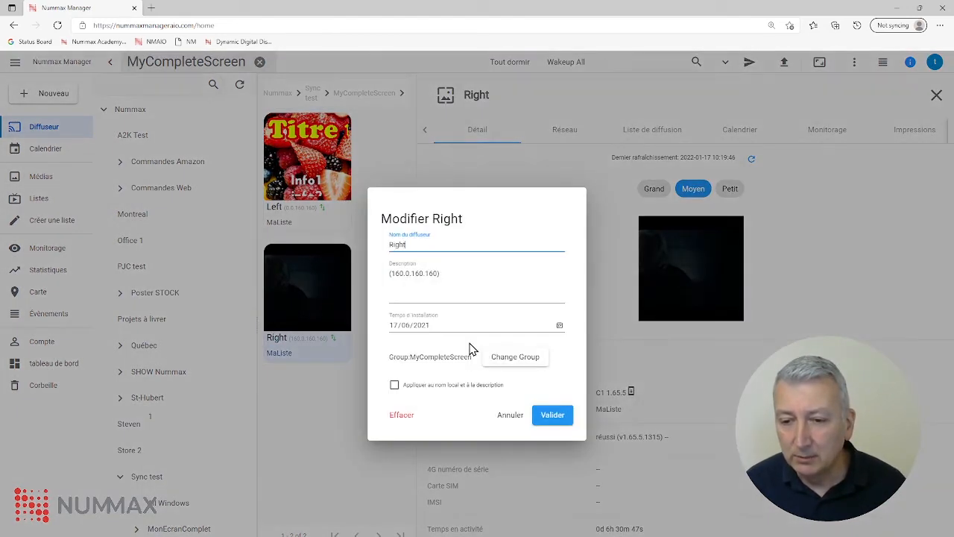
left_click(513, 367)
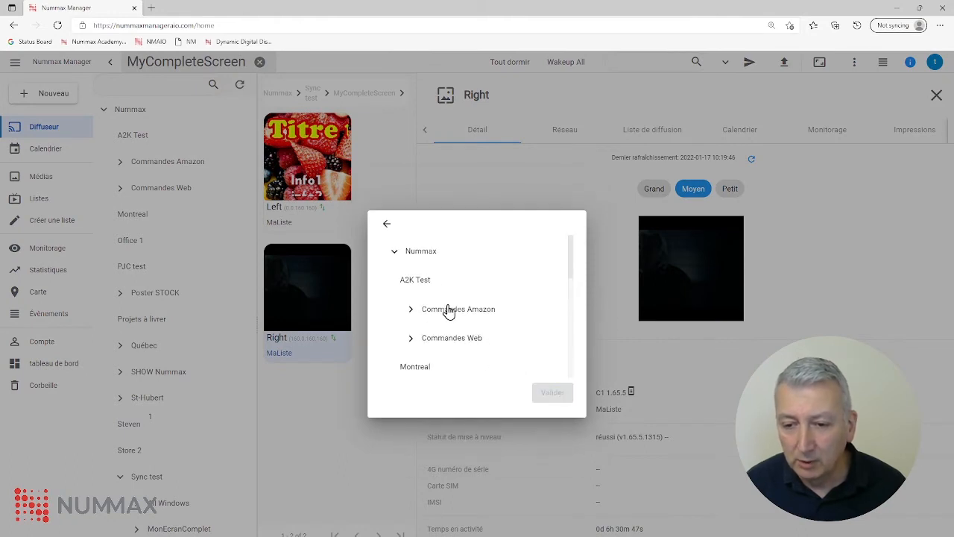
scroll(447, 311, "down", 1)
left_click(419, 305)
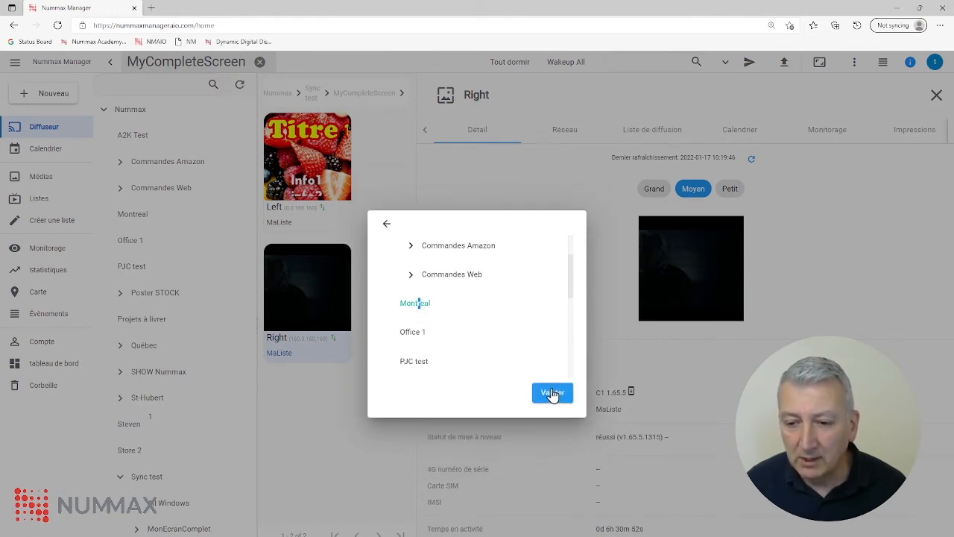
left_click(552, 393)
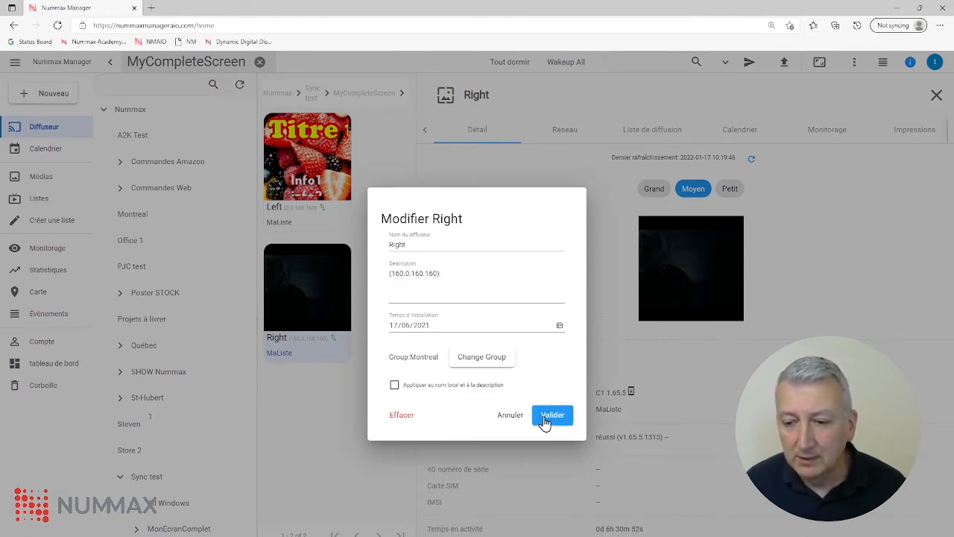
left_click(546, 422)
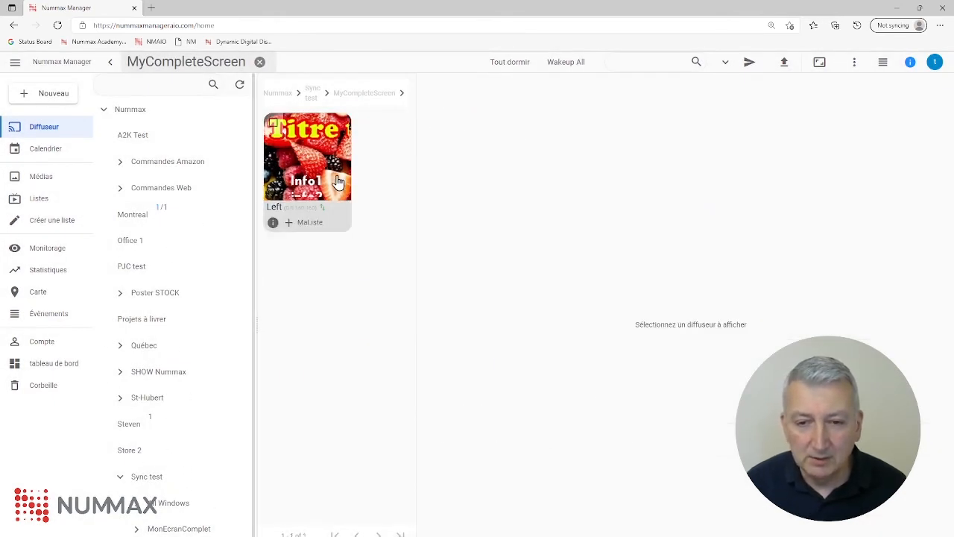
Step: Check the Montreal group for the Right player, and open that player's details
left_click(135, 220)
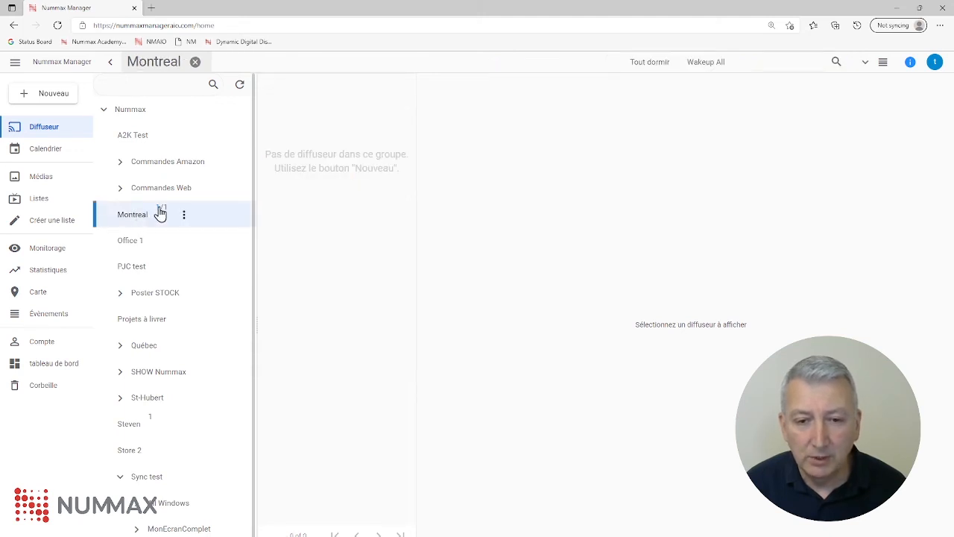
left_click(152, 125)
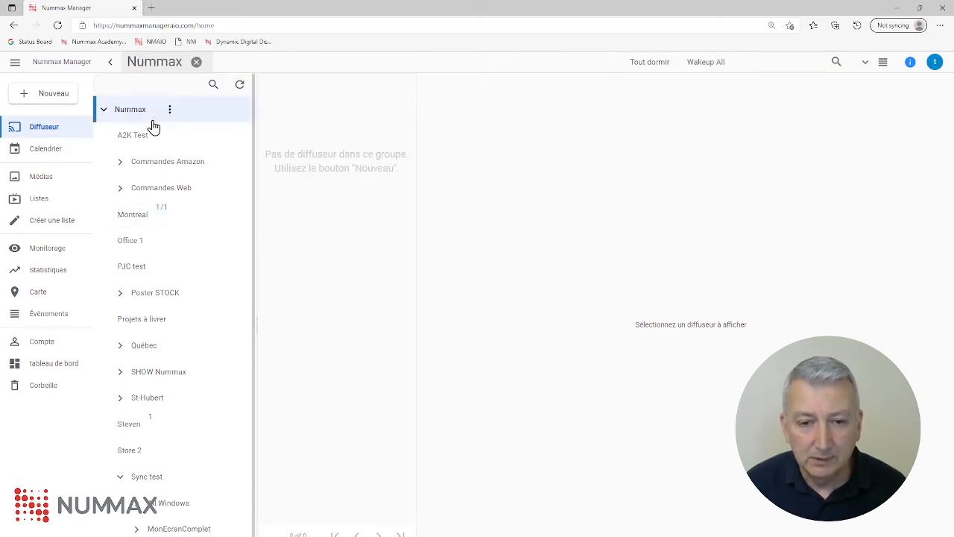
left_click(139, 219)
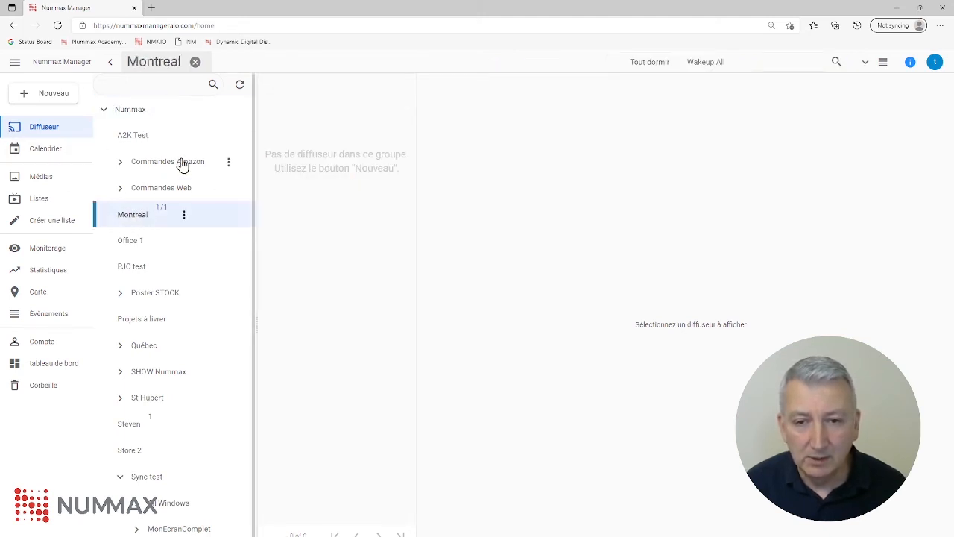
left_click(129, 223)
left_click(136, 221)
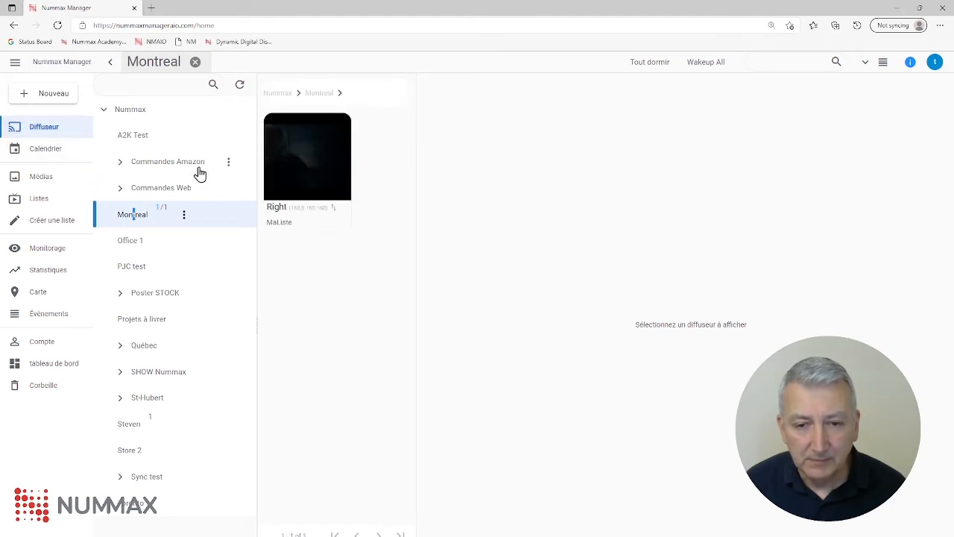
left_click(320, 207)
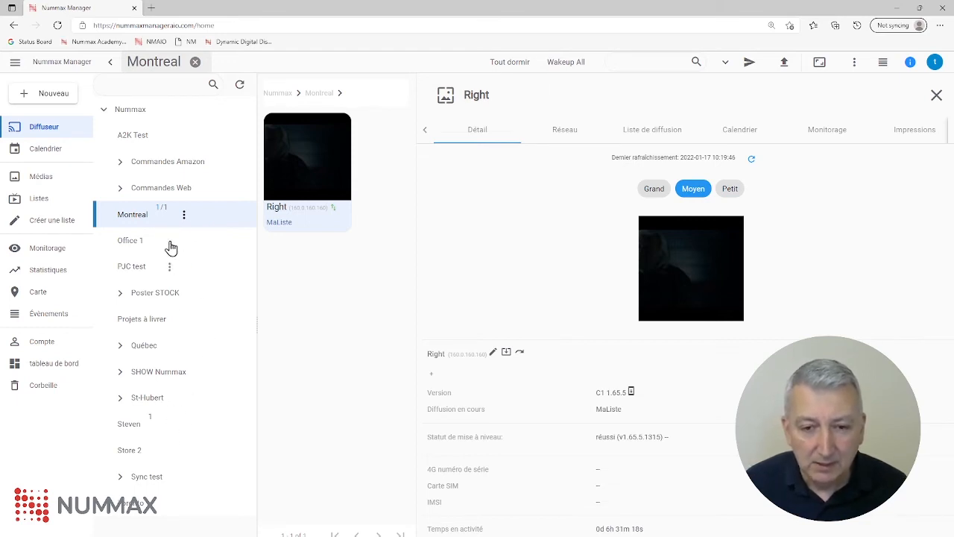
Step: Move the Right player from Montreal back to the MyCompleteScreen group under Sync test and validate the change
left_click(493, 353)
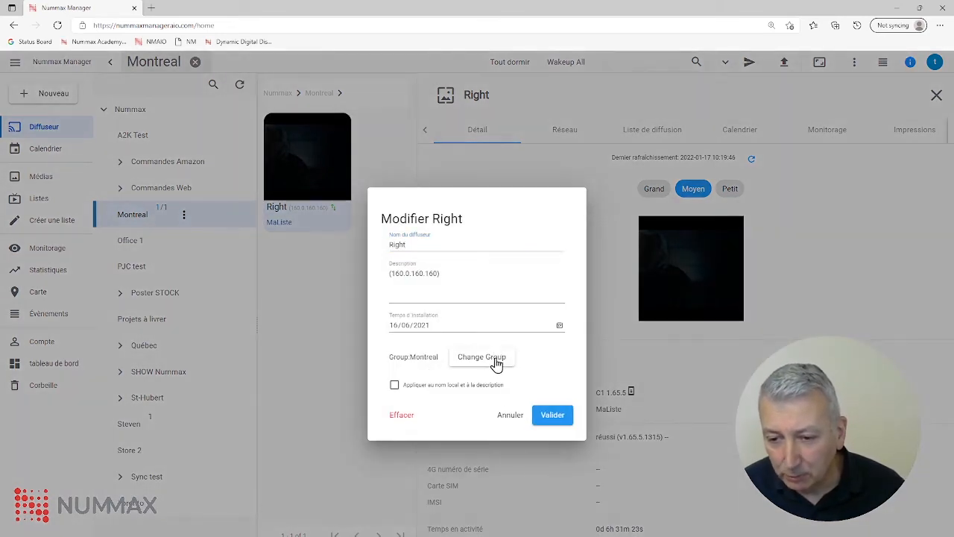
left_click(492, 359)
scroll(485, 350, "down", 3)
scroll(482, 347, "down", 3)
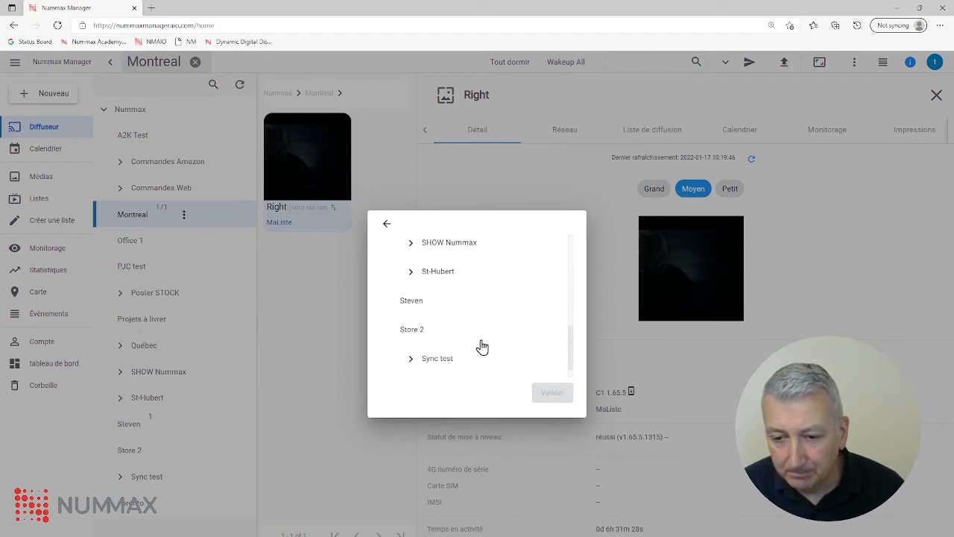
left_click(410, 332)
scroll(457, 357, "down", 2)
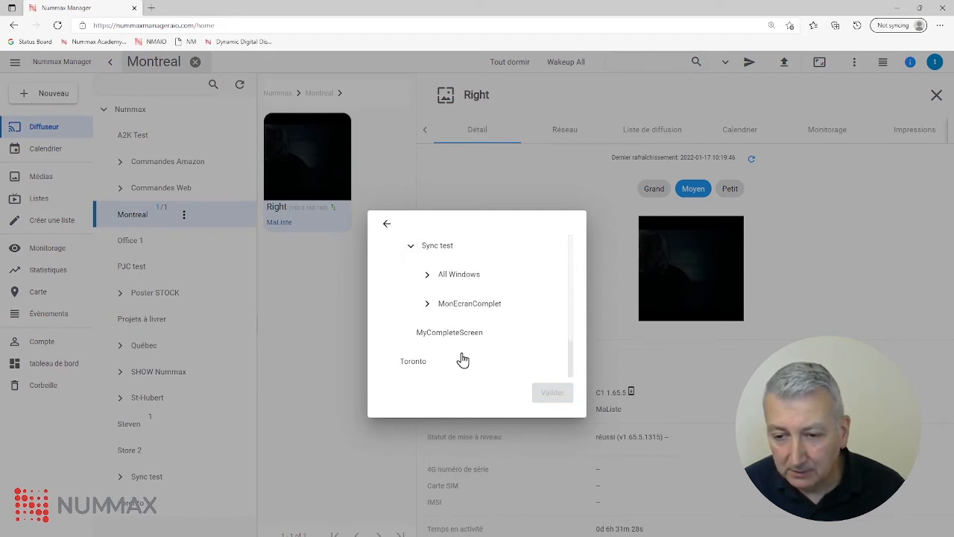
left_click(426, 332)
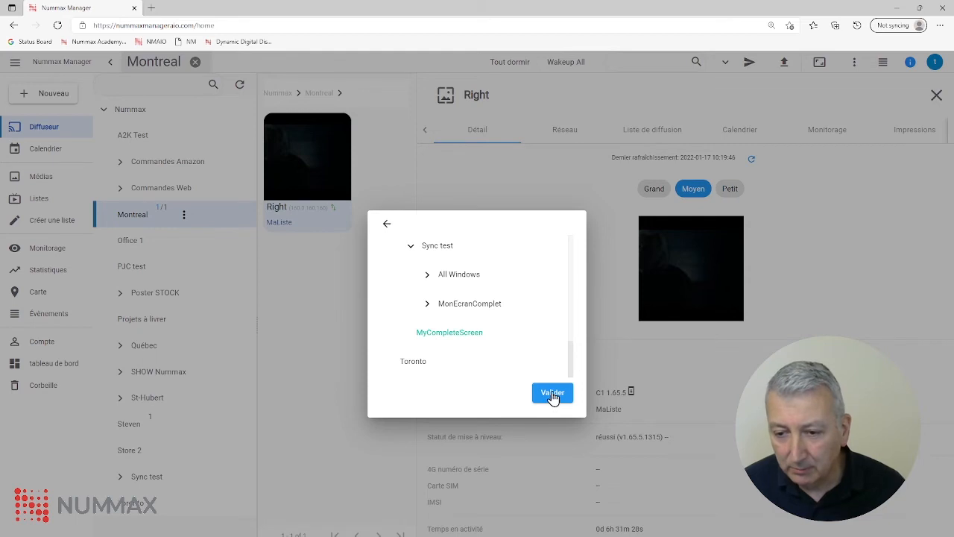
left_click(551, 393)
left_click(552, 415)
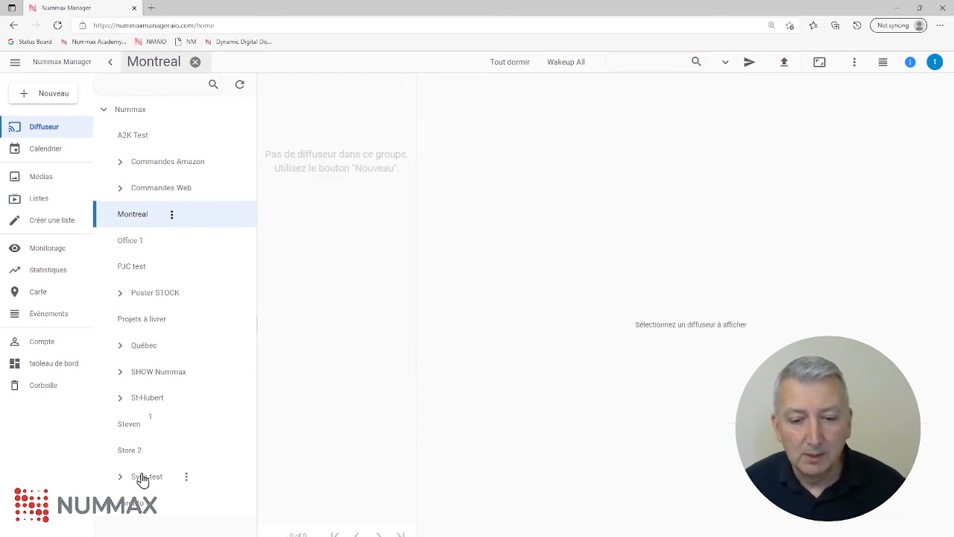
Step: Expand Sync test and check which players are in the MyCompleteScreen and Montreal groups
left_click(120, 480)
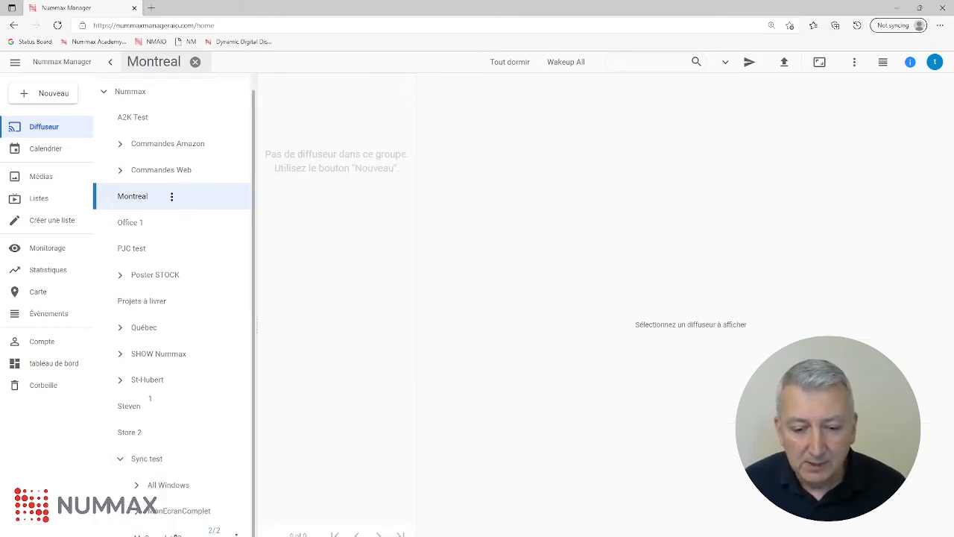
left_click(177, 535)
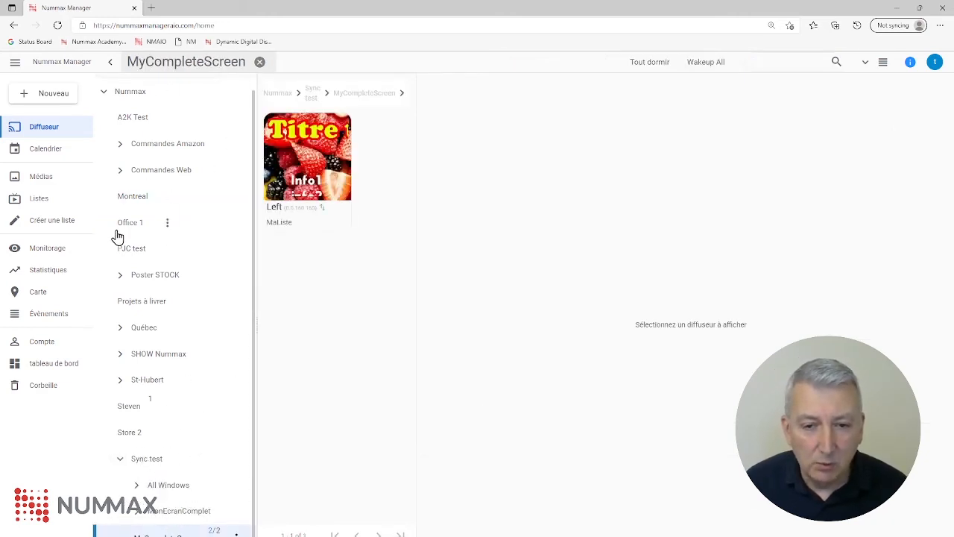
left_click(127, 203)
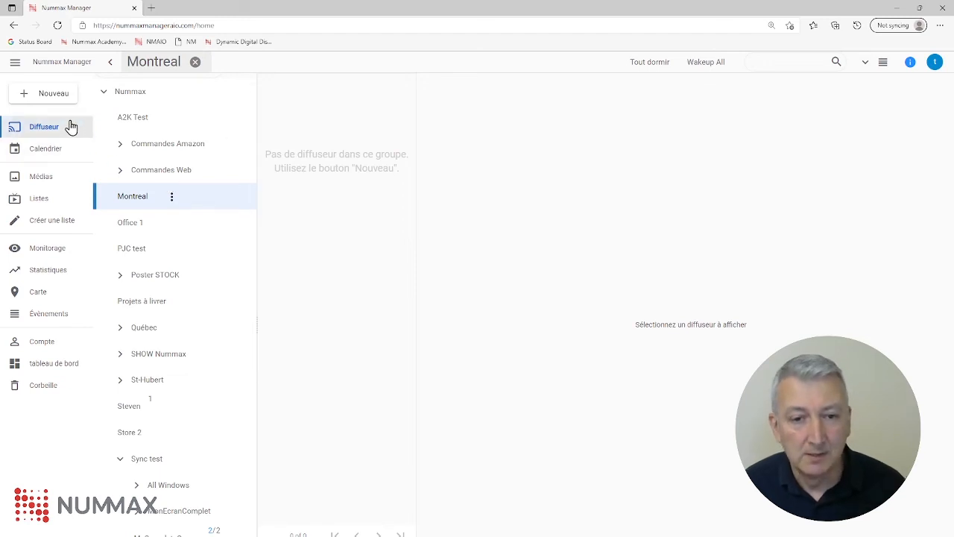
left_click(172, 534)
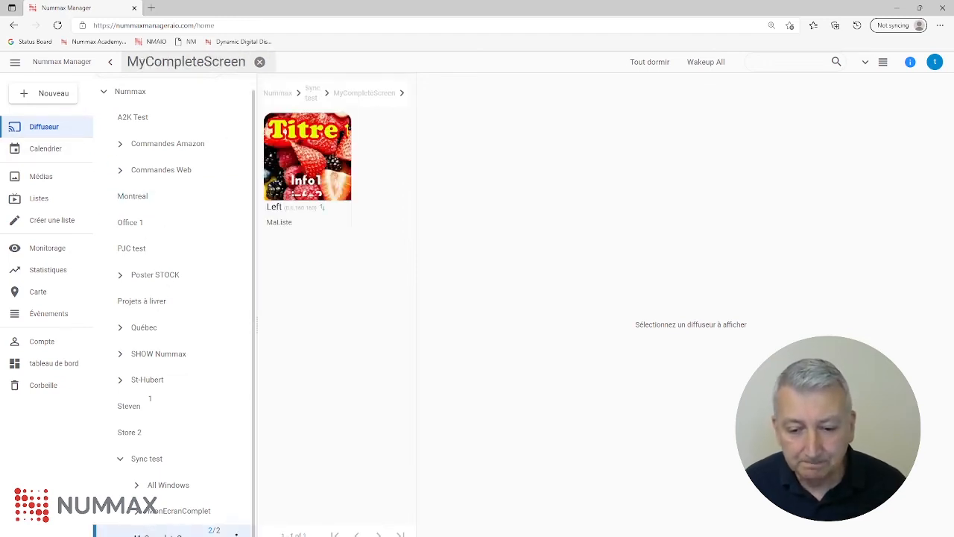
Step: Review the Left player's details and the languages available in its location setting, and leave without changing anything
left_click(303, 201)
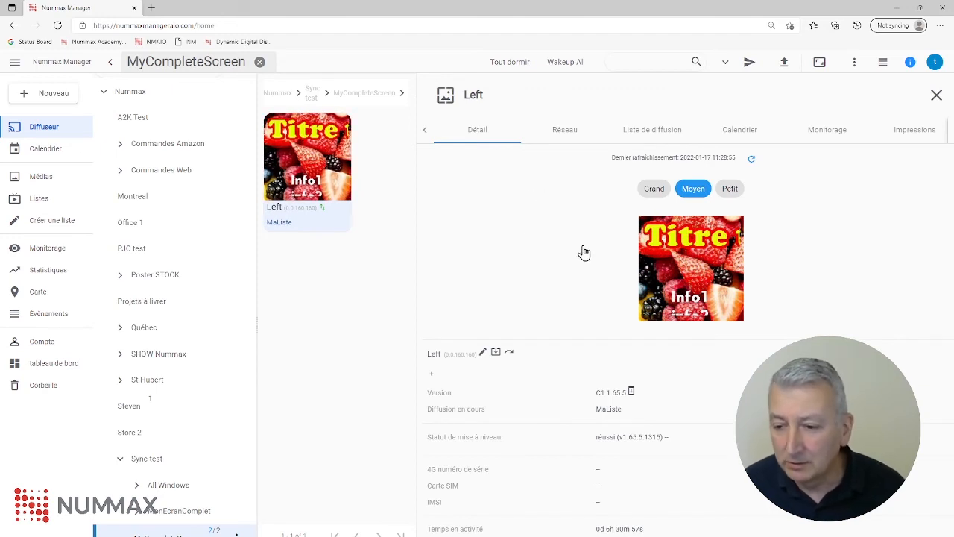
scroll(582, 257, "down", 3)
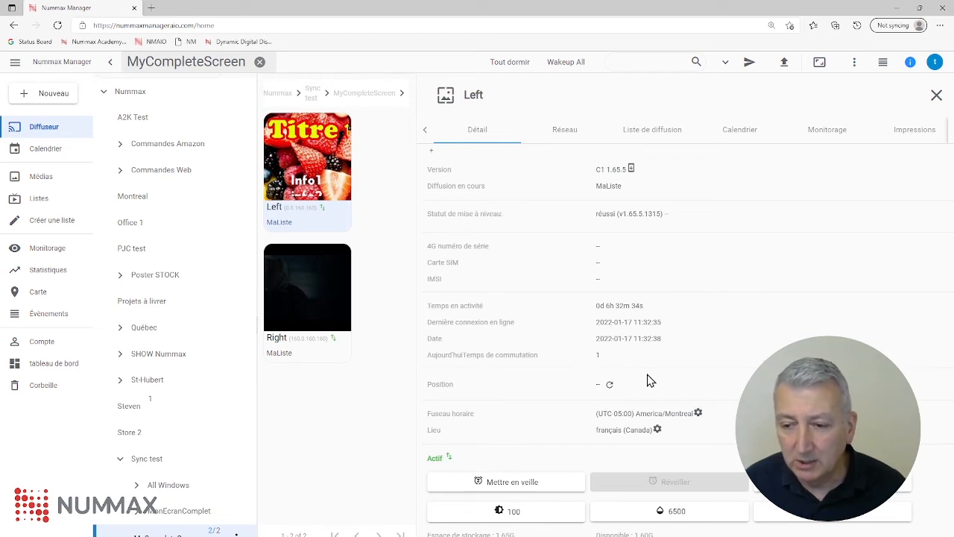
left_click(657, 431)
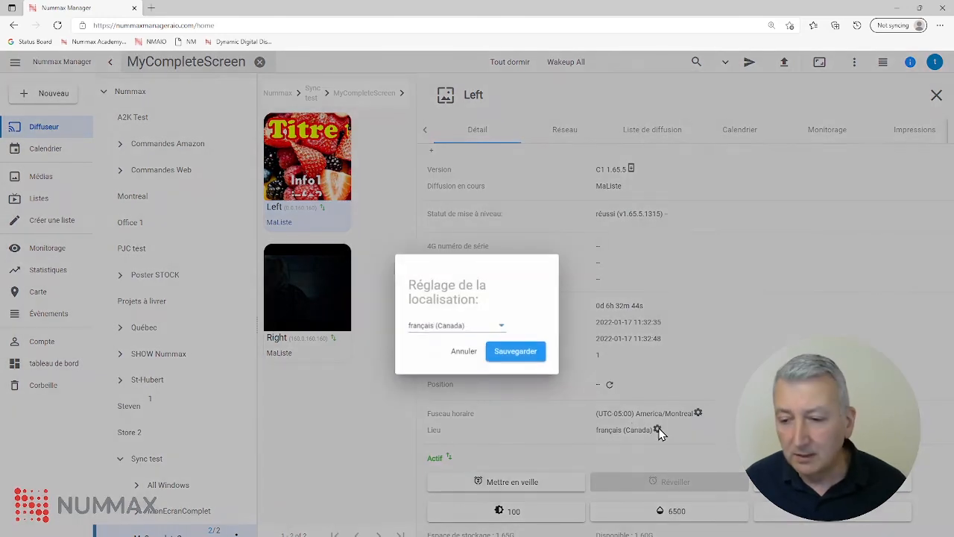
left_click(496, 327)
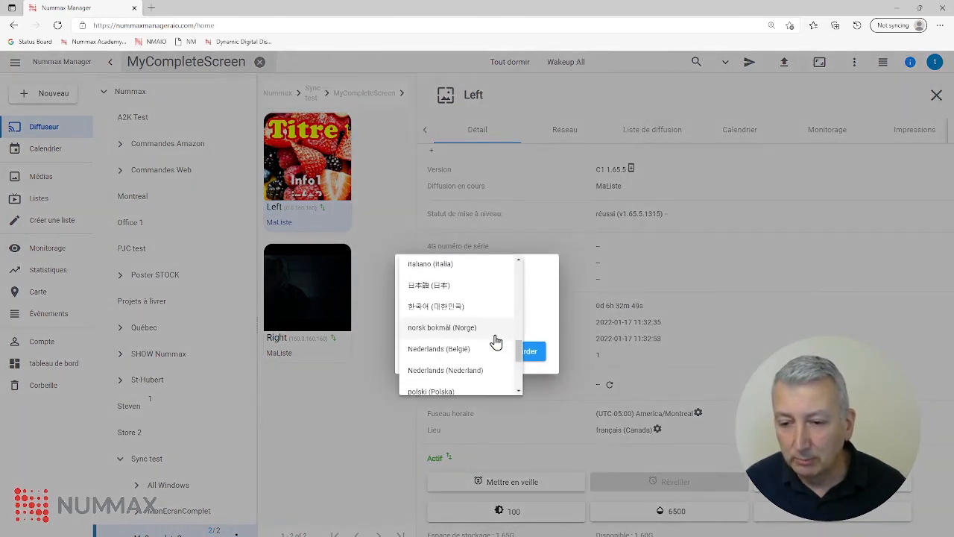
scroll(506, 337, "down", 1)
left_click(526, 329)
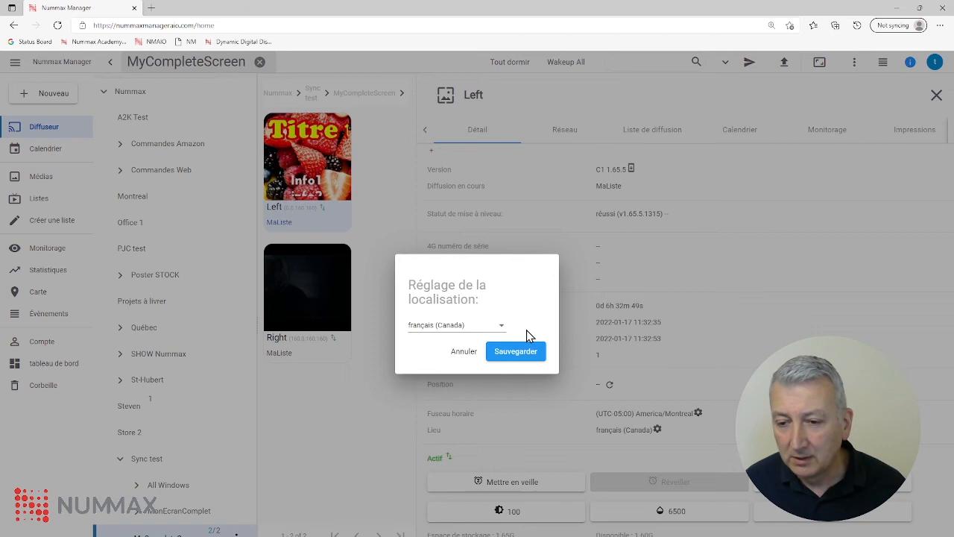
left_click(459, 355)
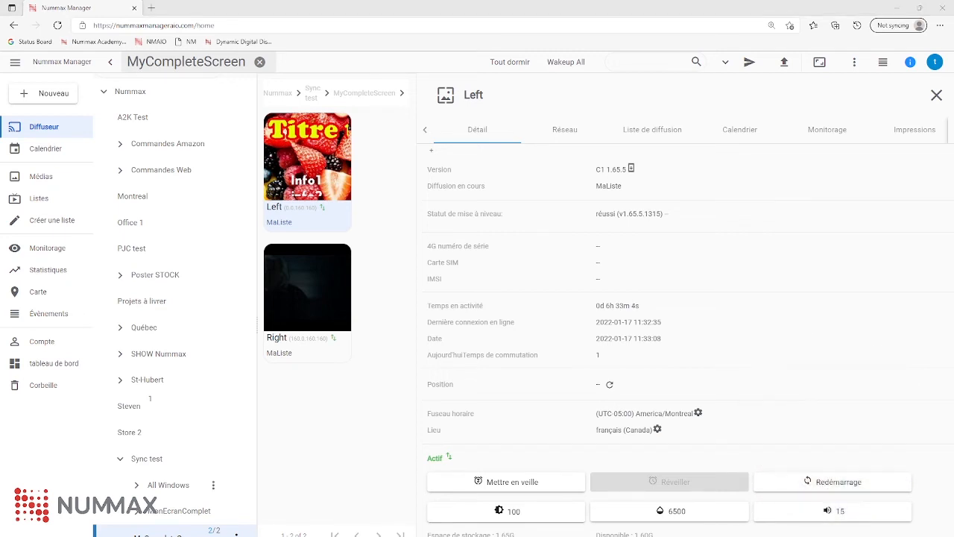
Step: Put the Left player into standby and wake it up again
left_click(509, 486)
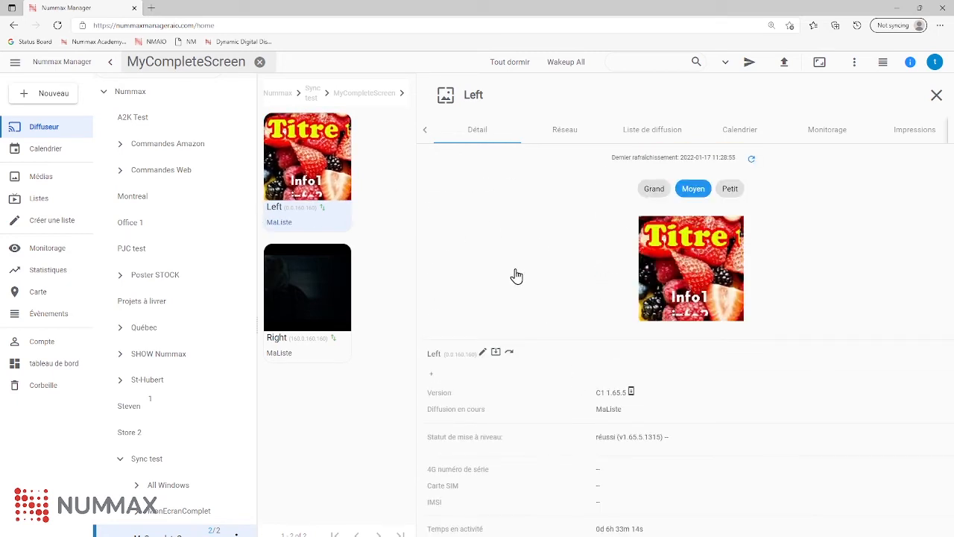
scroll(516, 276, "down", 3)
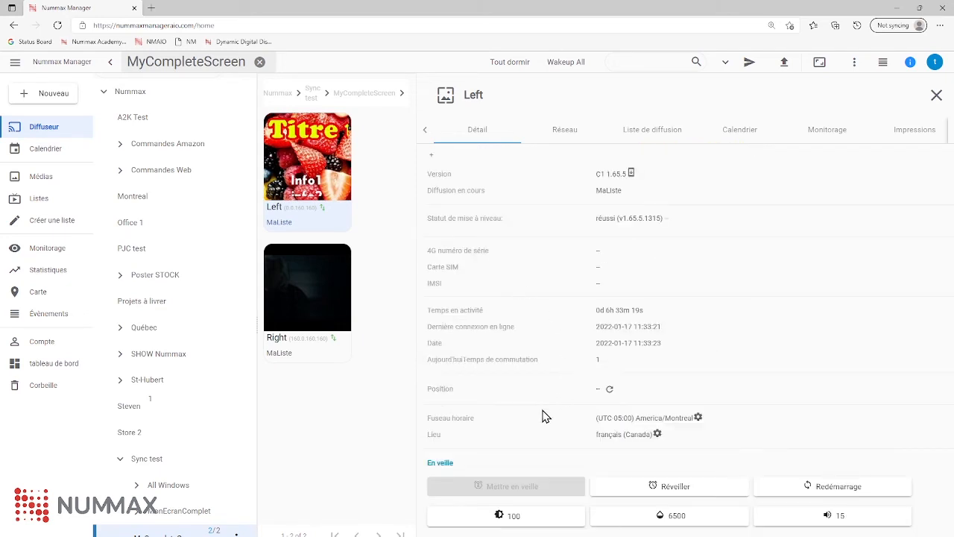
left_click(670, 489)
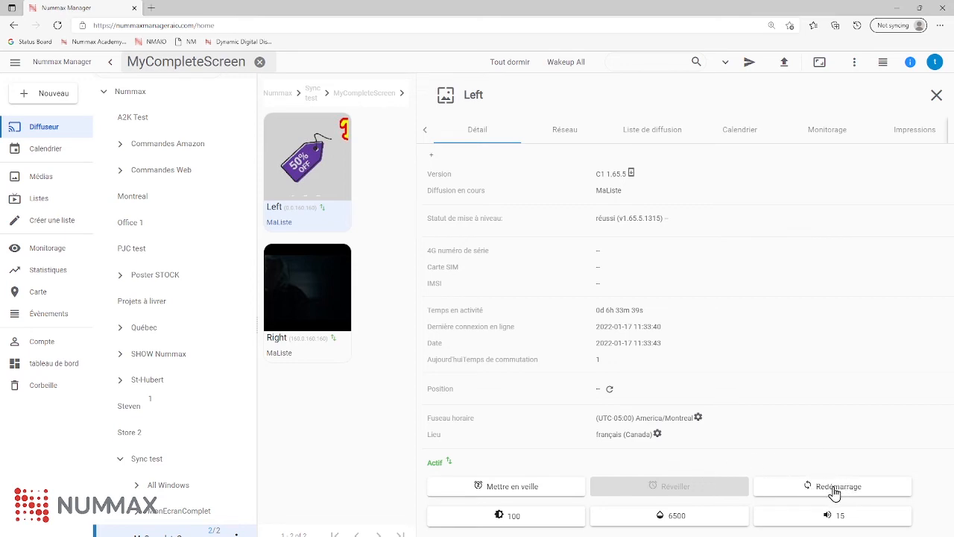
Step: Try a main brightness of 90 for the Left player, and save it at 100
left_click(489, 521)
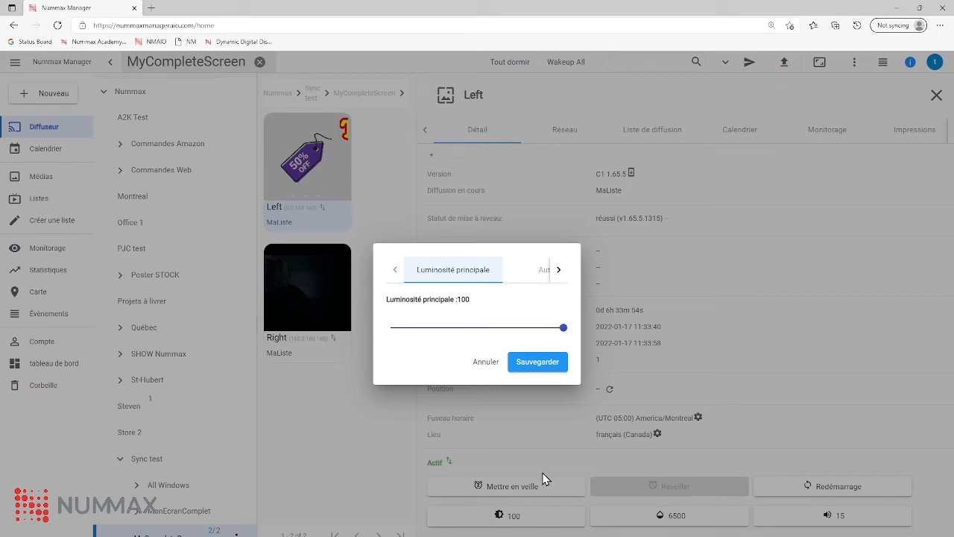
left_click(547, 328)
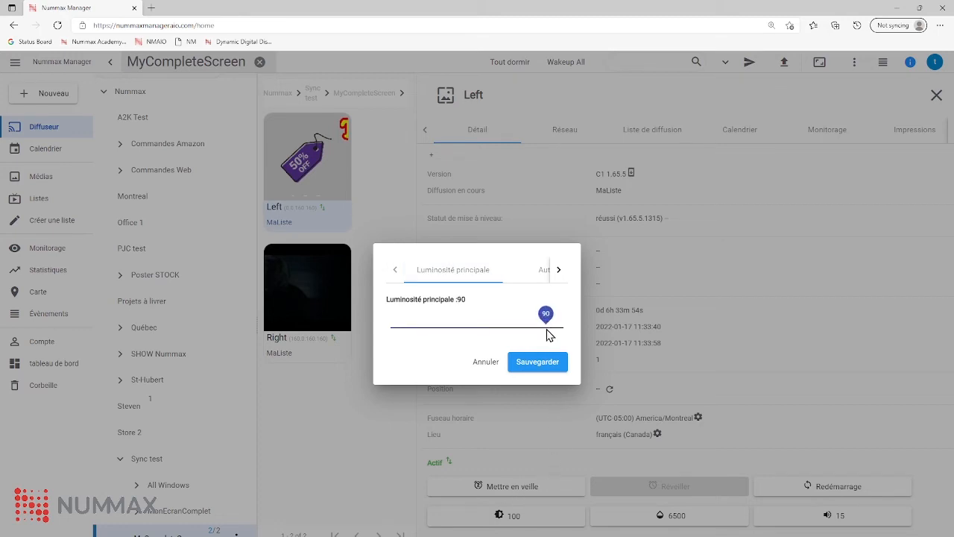
left_click_drag(547, 329, 593, 327)
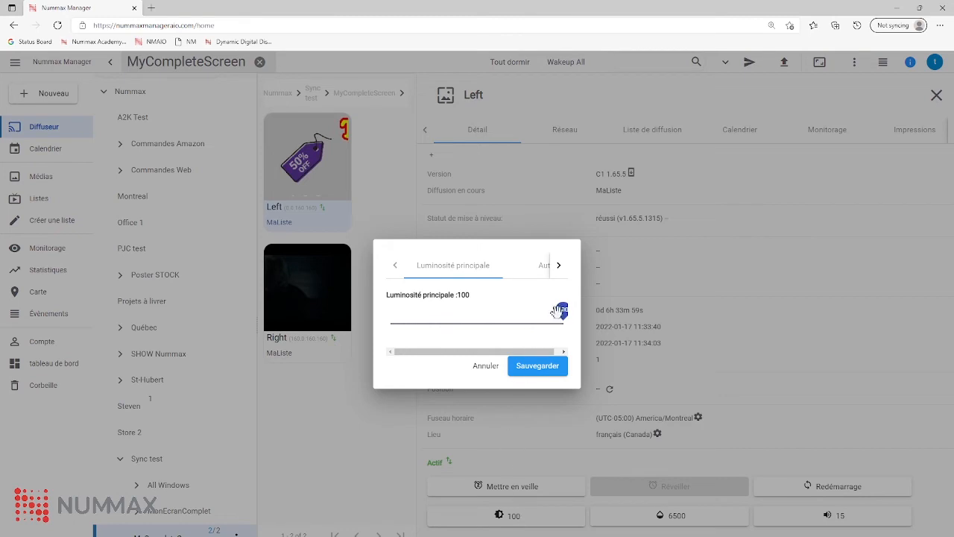
left_click(538, 366)
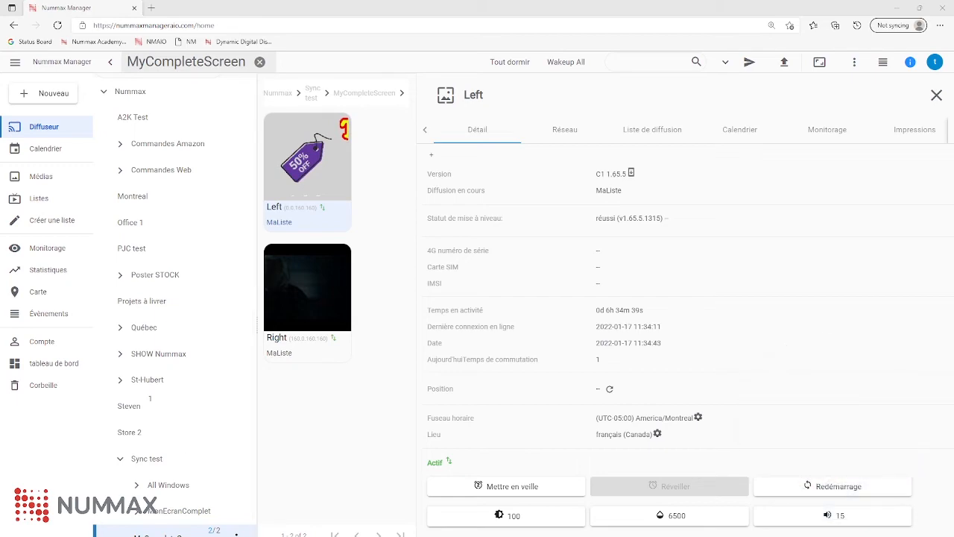
Step: Review the Left player's colour temperature and volume settings, leaving both without saving a change
left_click(689, 519)
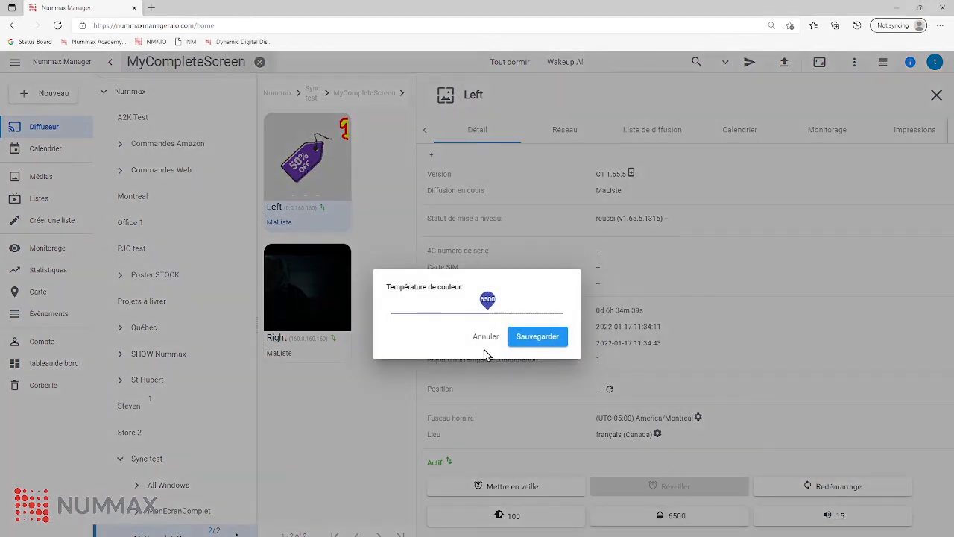
left_click(478, 338)
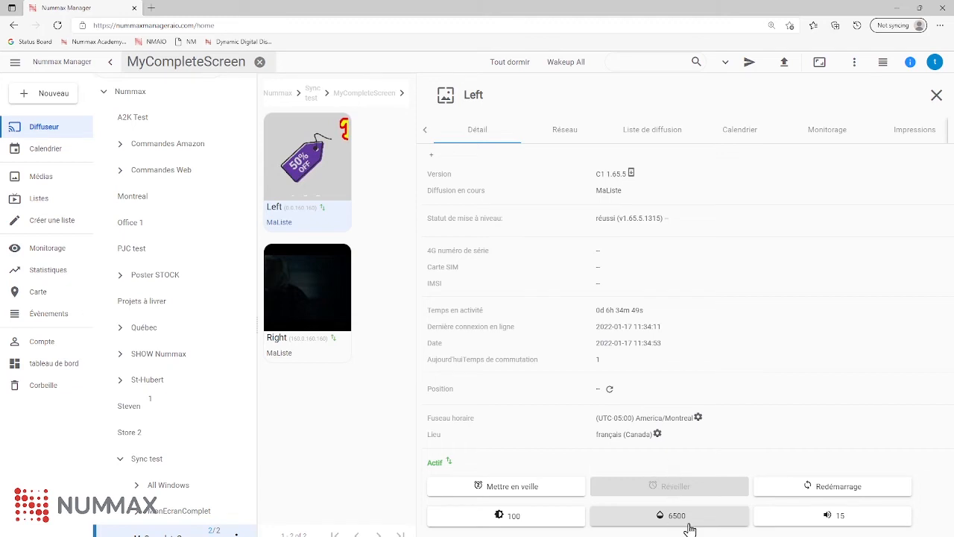
left_click(835, 524)
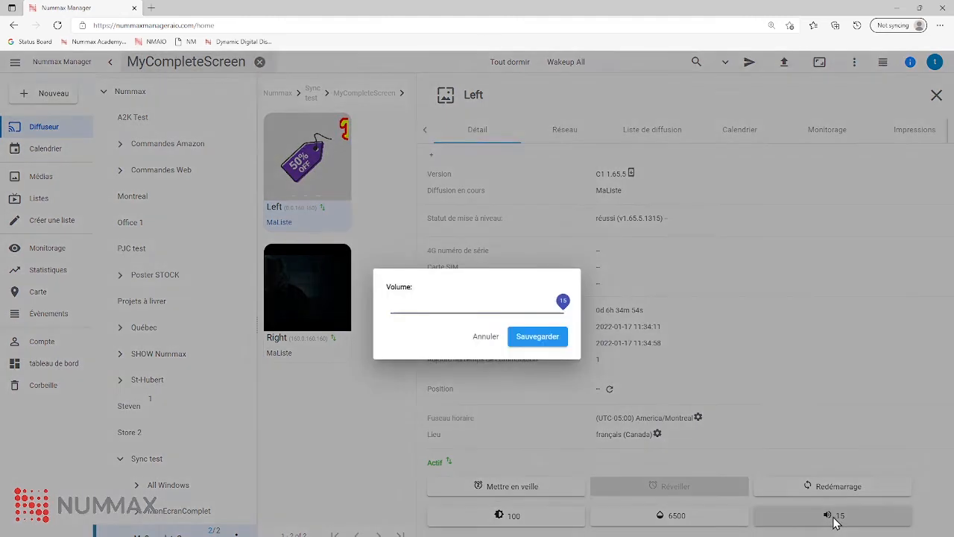
left_click(483, 341)
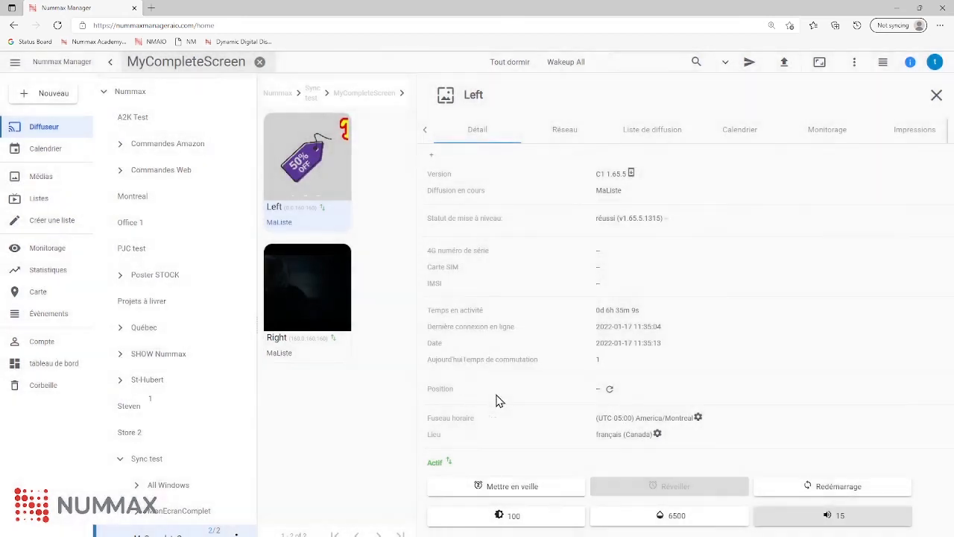
Step: Check the Left player's network status, and review its playlists, cache files and download progress
left_click(565, 130)
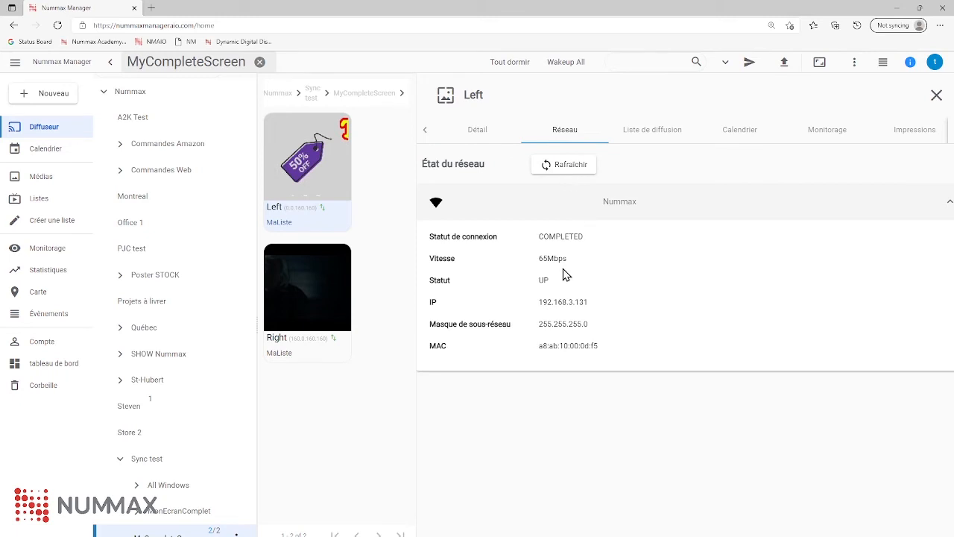
left_click(650, 133)
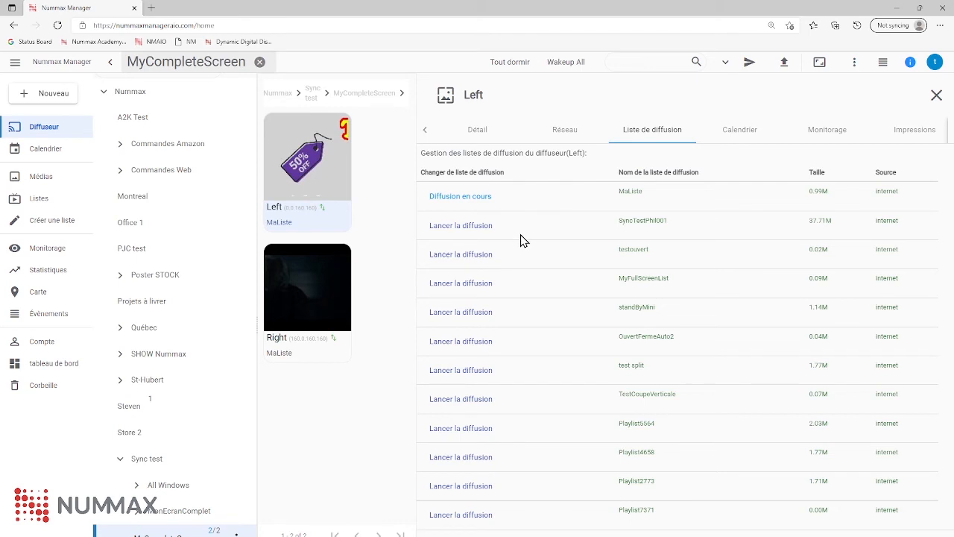
scroll(601, 374, "down", 2)
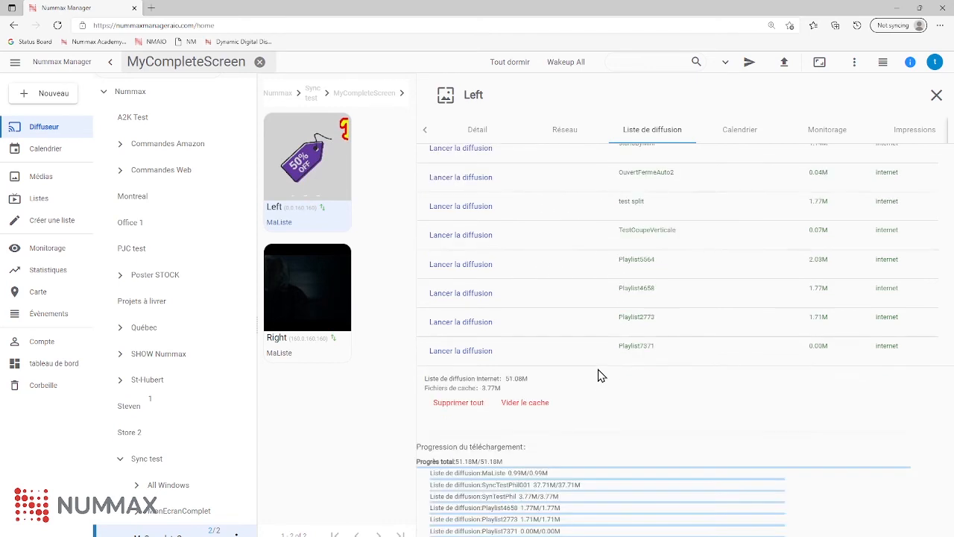
scroll(598, 369, "up", 3)
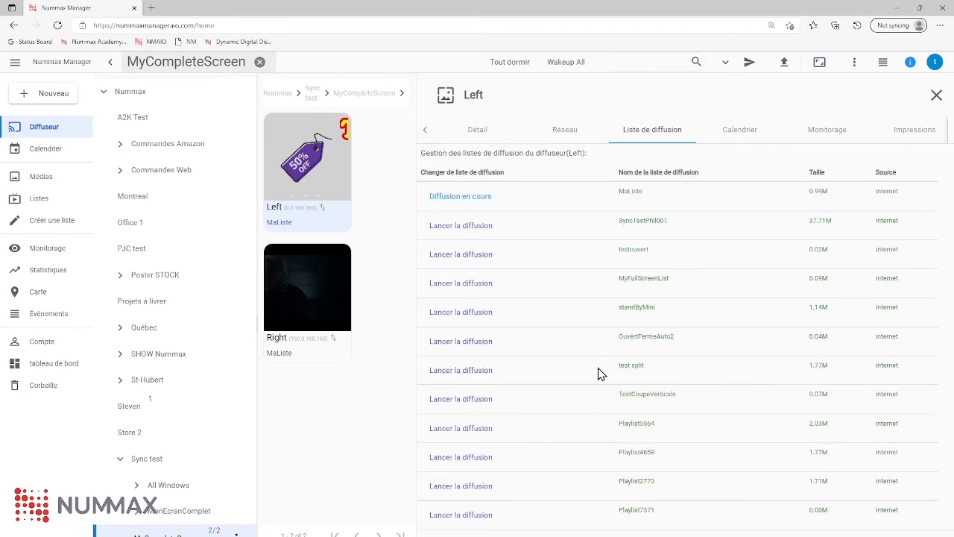
scroll(573, 403, "down", 2)
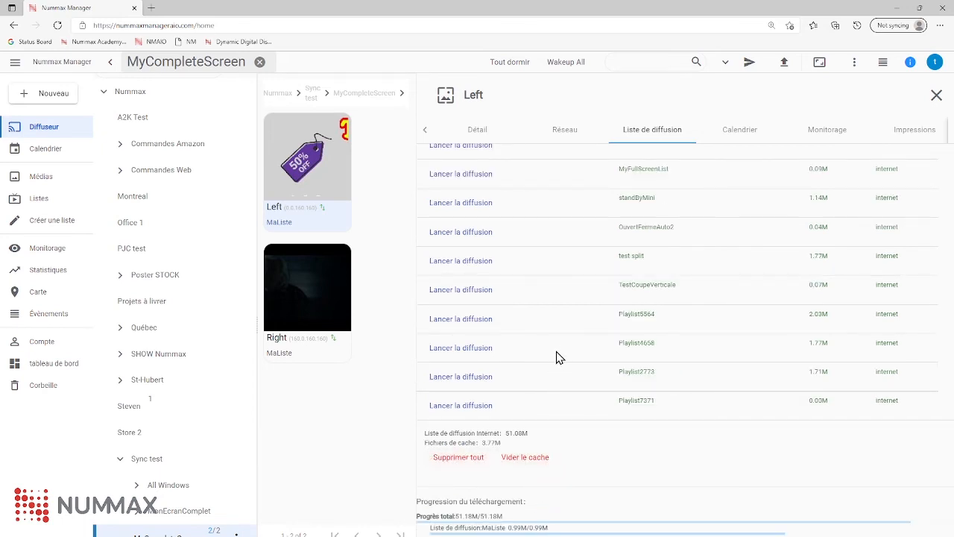
scroll(558, 358, "up", 2)
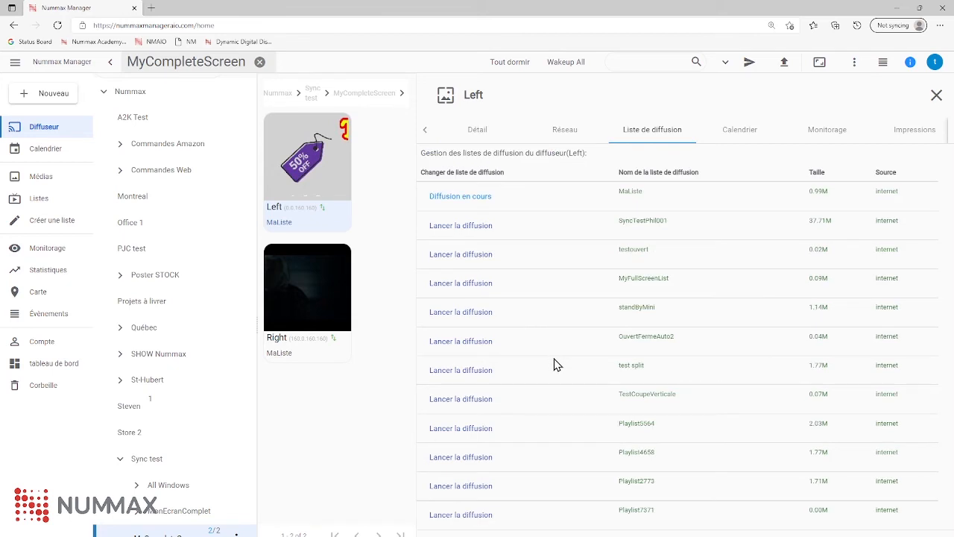
scroll(586, 375, "down", 4)
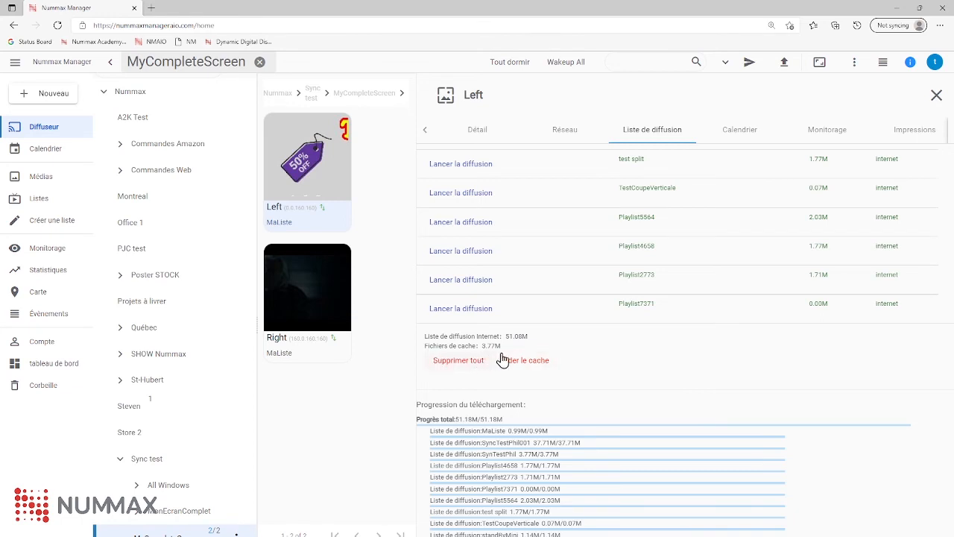
scroll(564, 374, "up", 2)
scroll(563, 374, "up", 1)
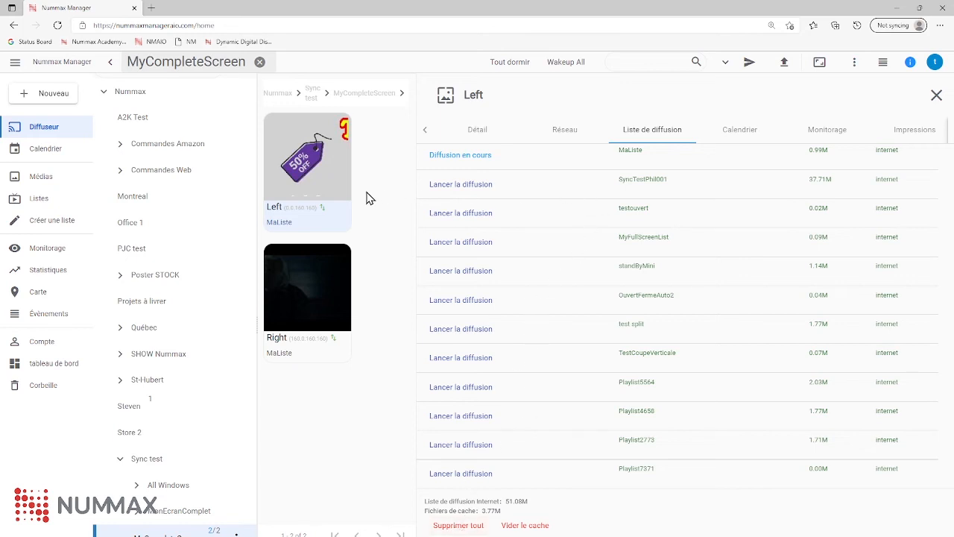
Step: View the Left player's calendar, and check the e-mail list in its monitoring without adding an address
left_click(741, 133)
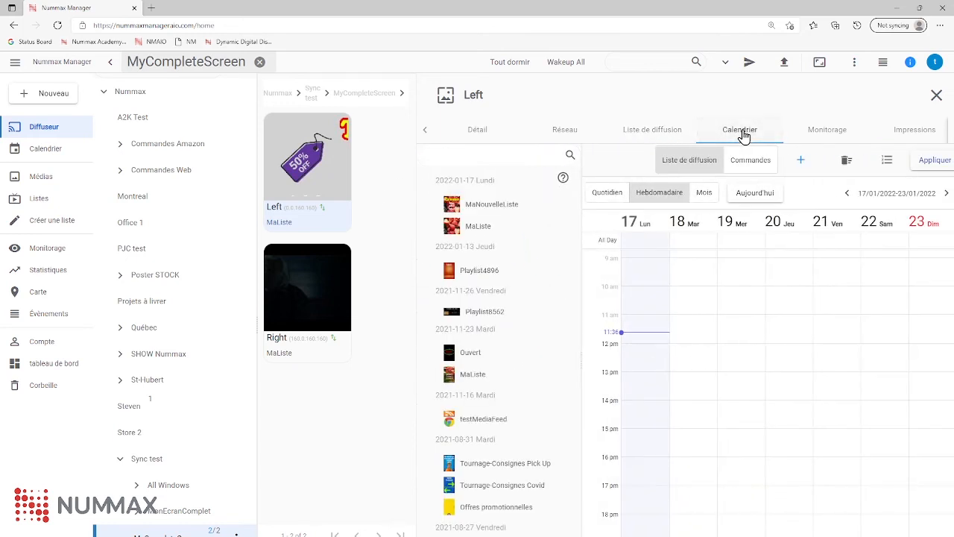
left_click(825, 136)
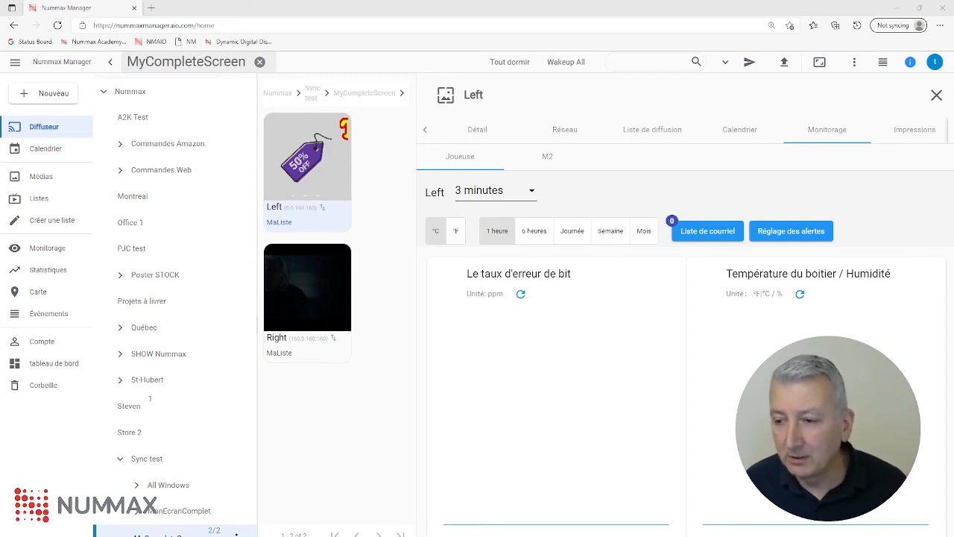
left_click(724, 234)
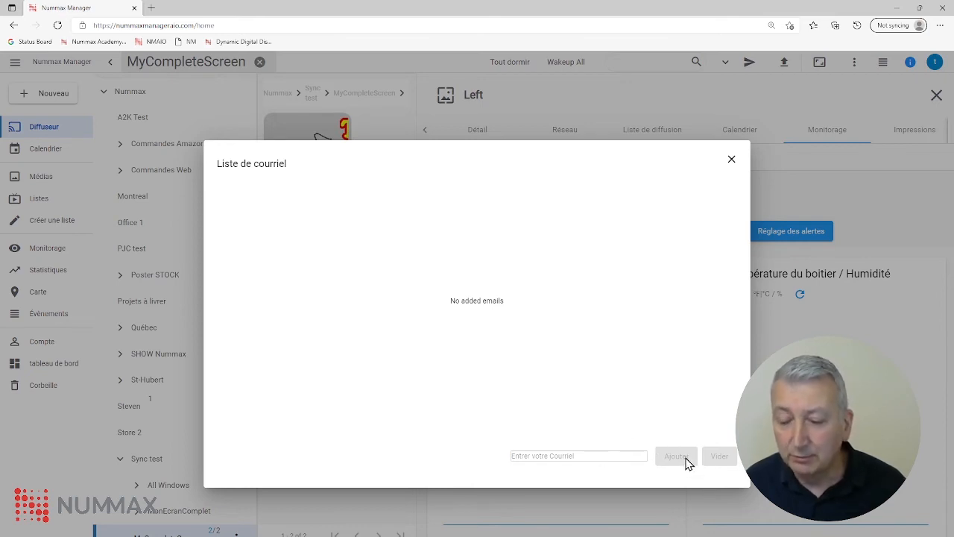
left_click(731, 159)
Step: Review the card and environment alert settings, try activating the offline alert for the Left player, and leave without validating
left_click(795, 234)
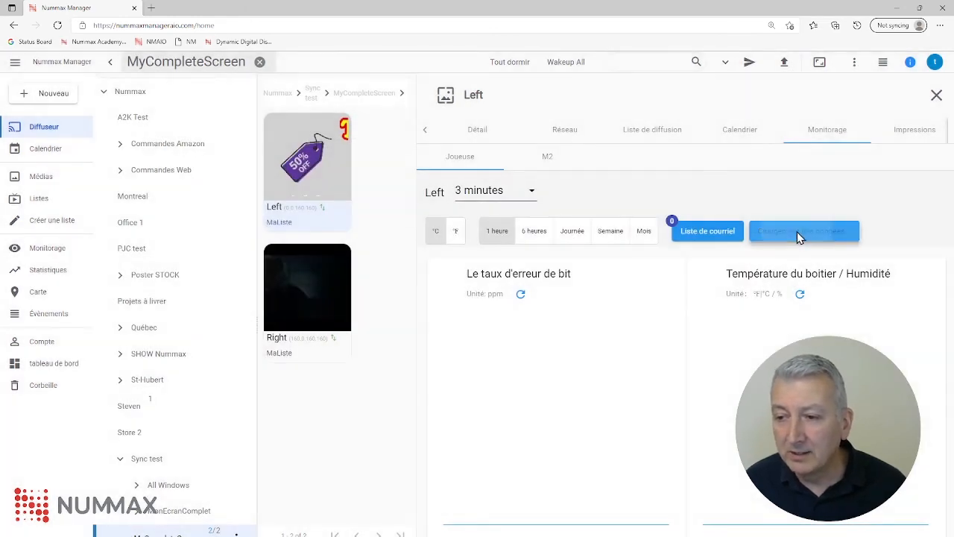
left_click(462, 292)
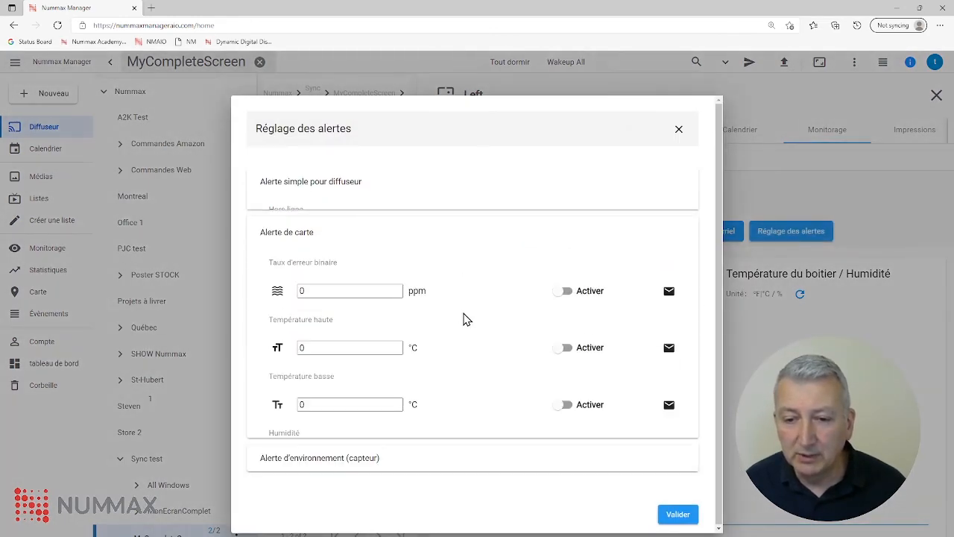
left_click(450, 490)
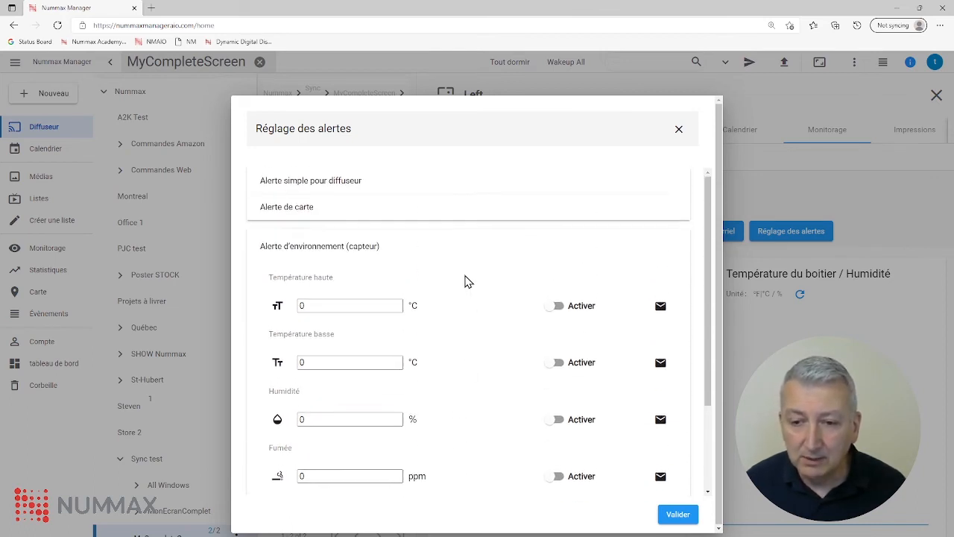
left_click(475, 237)
left_click(484, 192)
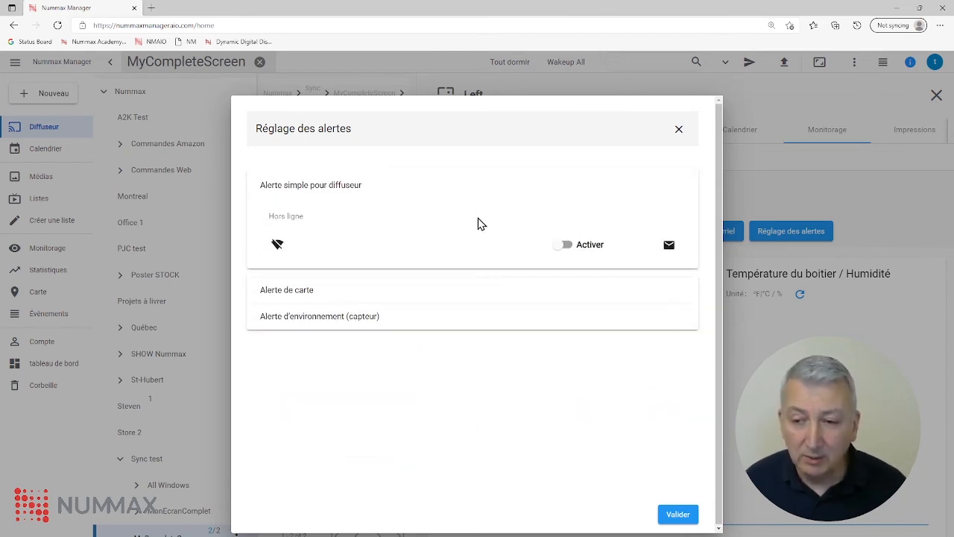
left_click(564, 250)
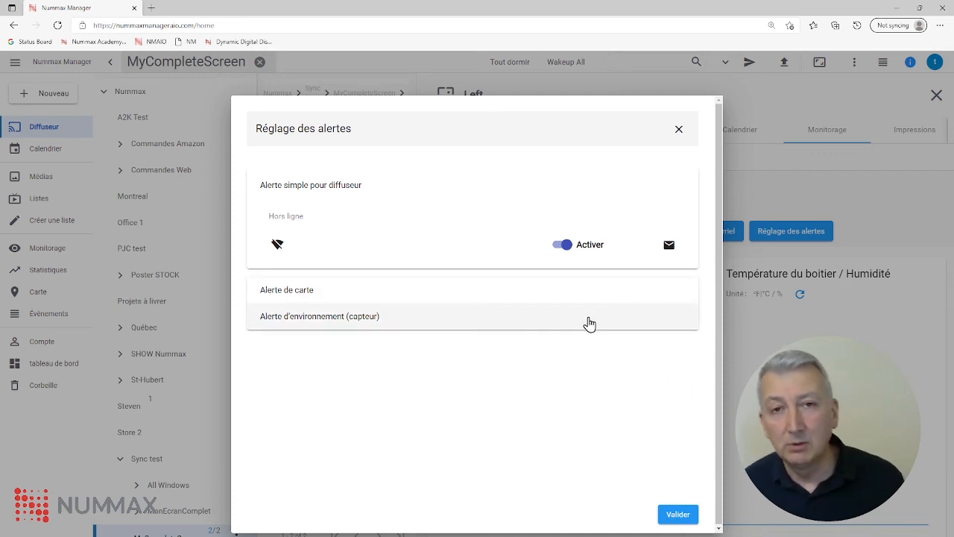
left_click(678, 130)
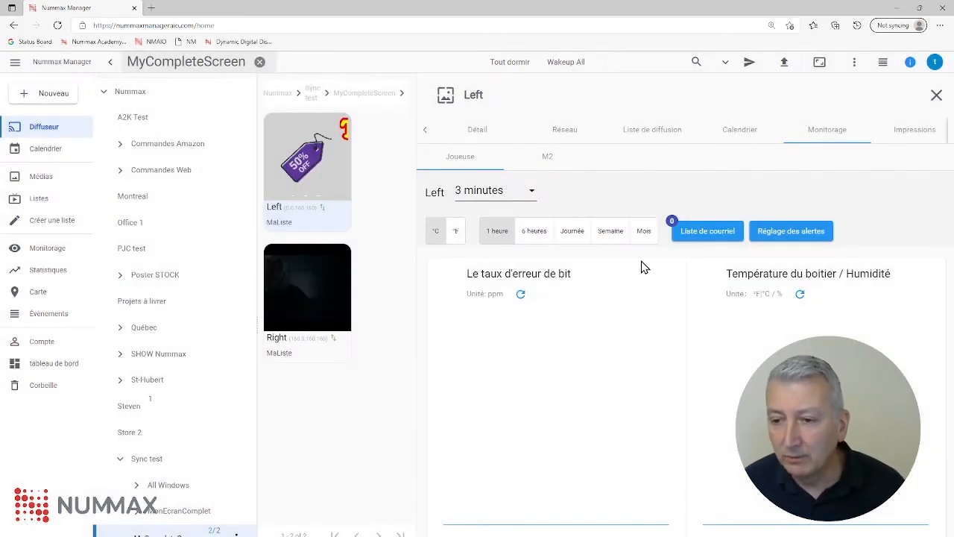
Step: Examine the Left player's monitoring graphs, including temperature, smoke, brightness and humidity
scroll(526, 366, "down", 3)
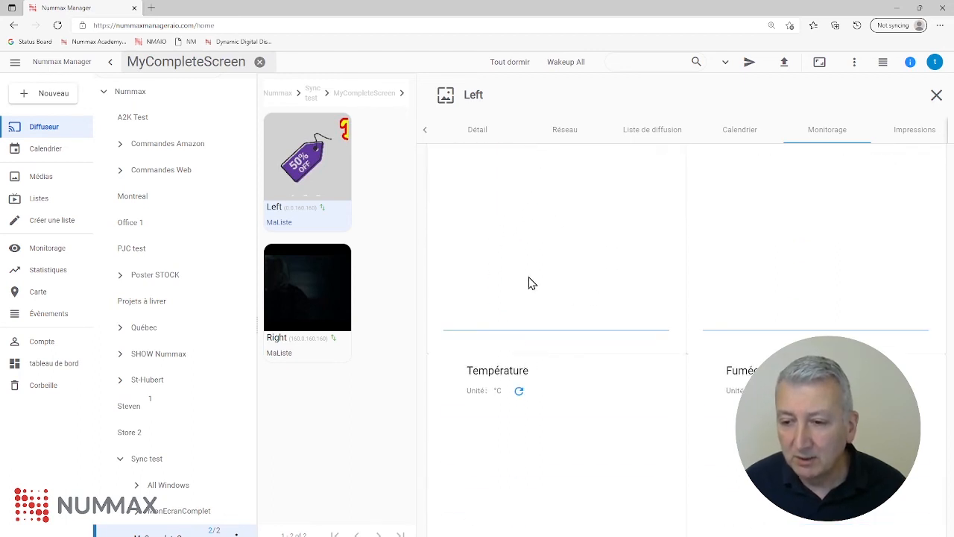
scroll(730, 275, "down", 3)
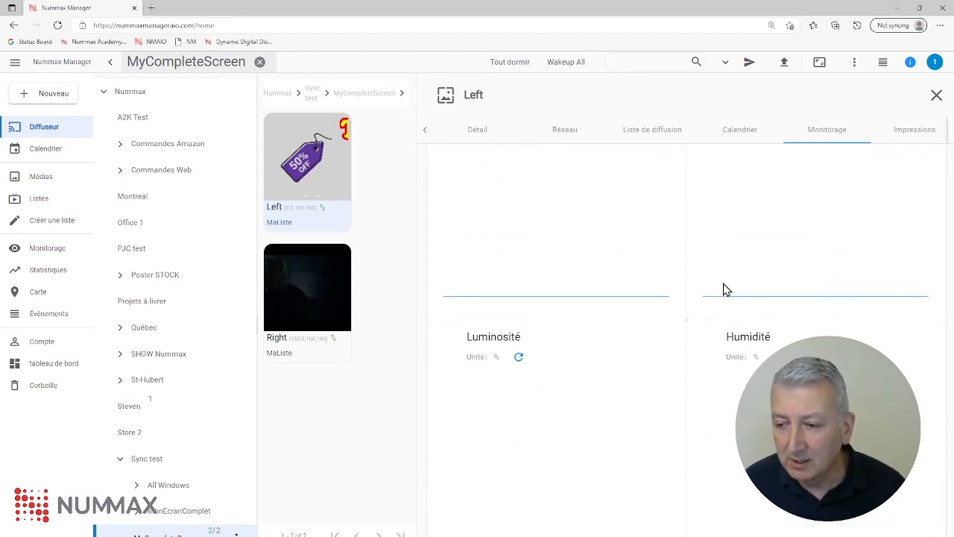
scroll(724, 283, "up", 3)
scroll(741, 228, "up", 3)
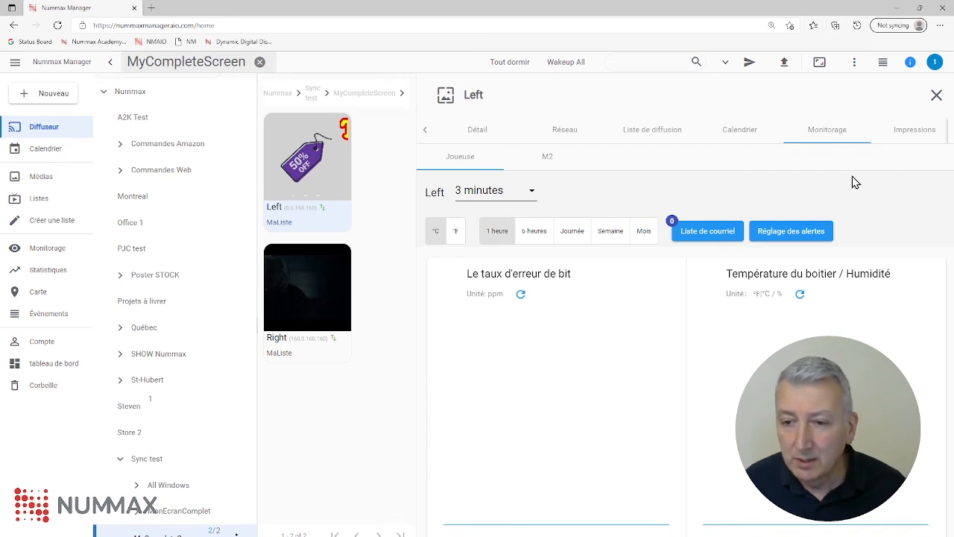
Step: Show the Left player's impressions for the period 17/01/2022, 11:37 to 18/01/2022, 11:37
left_click(905, 138)
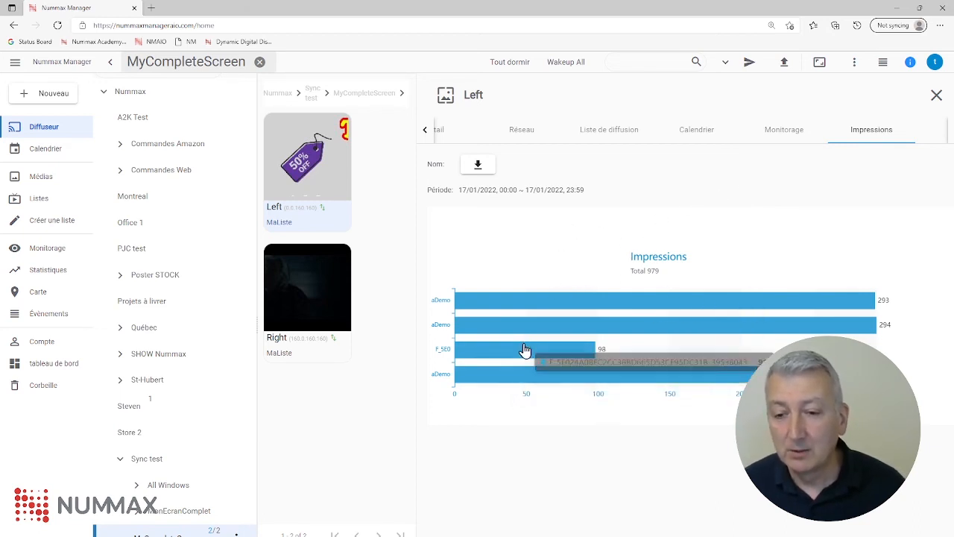
left_click(484, 192)
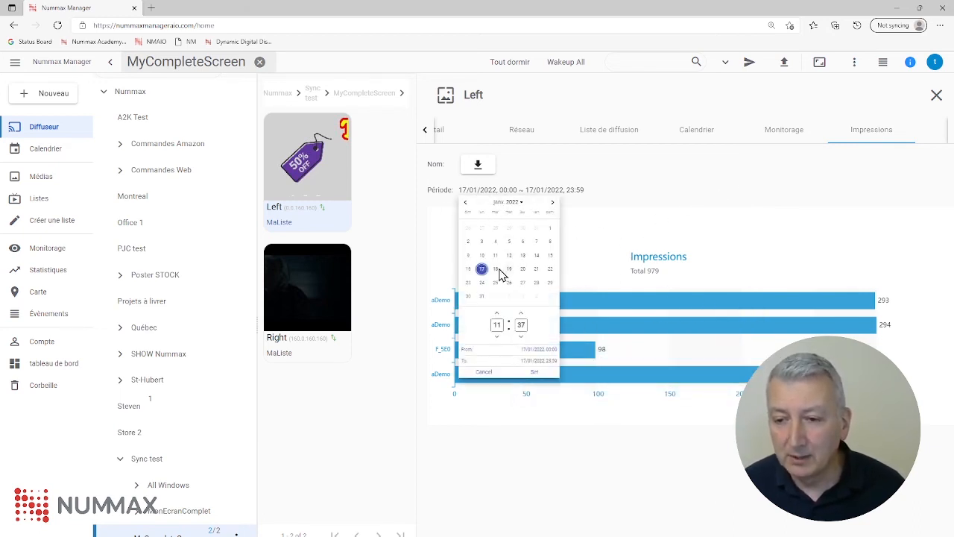
left_click(493, 270)
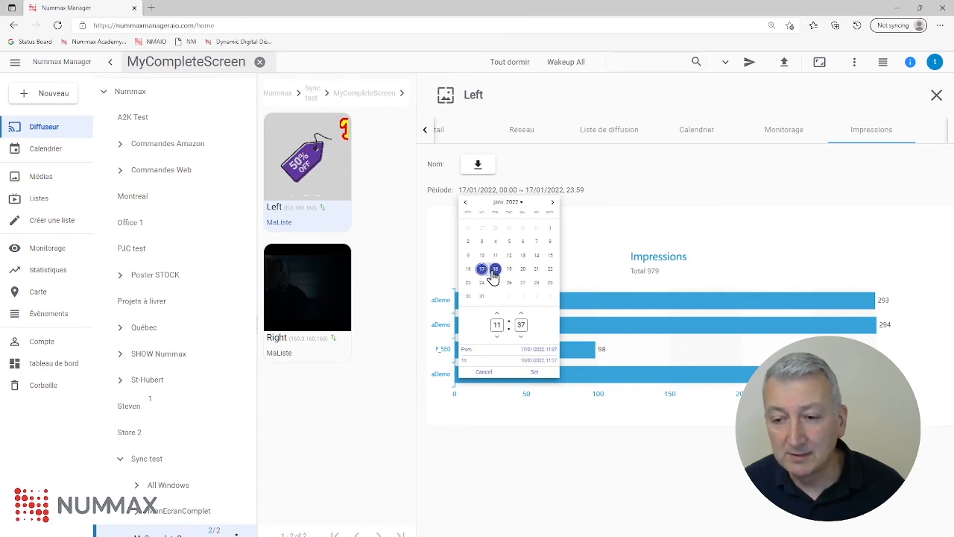
left_click(533, 374)
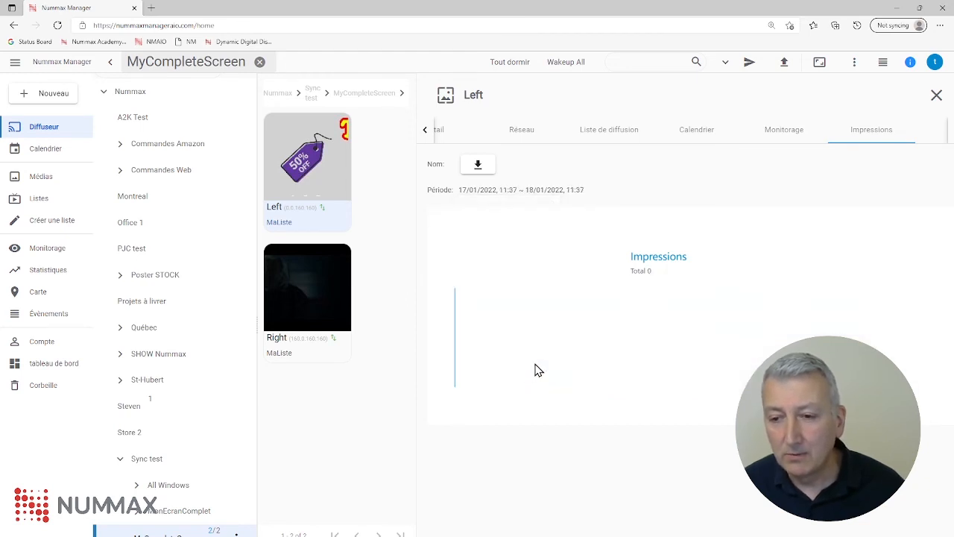
Step: Change the impressions period to 15/01/2022, 11:37 through 16/01/2022, 11:37
left_click(491, 196)
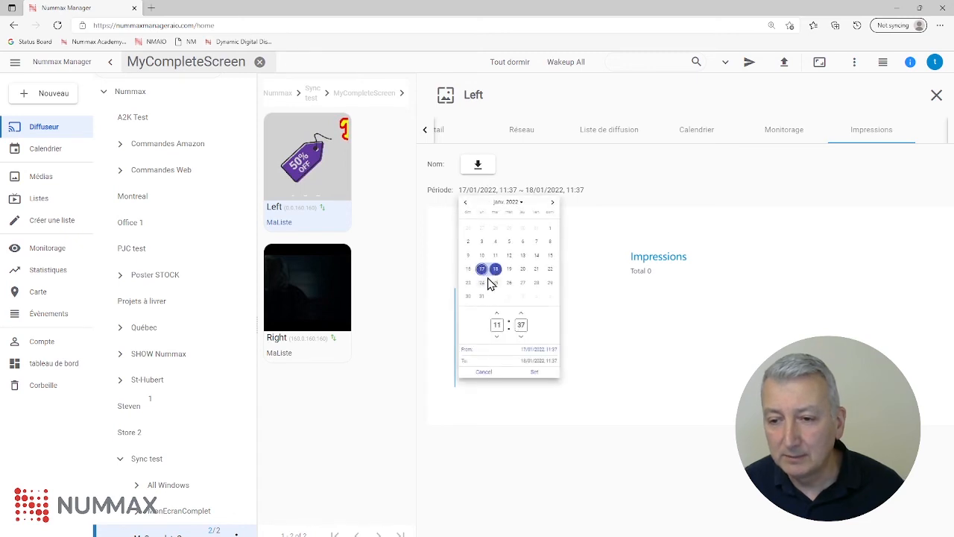
left_click(469, 269)
left_click(479, 270)
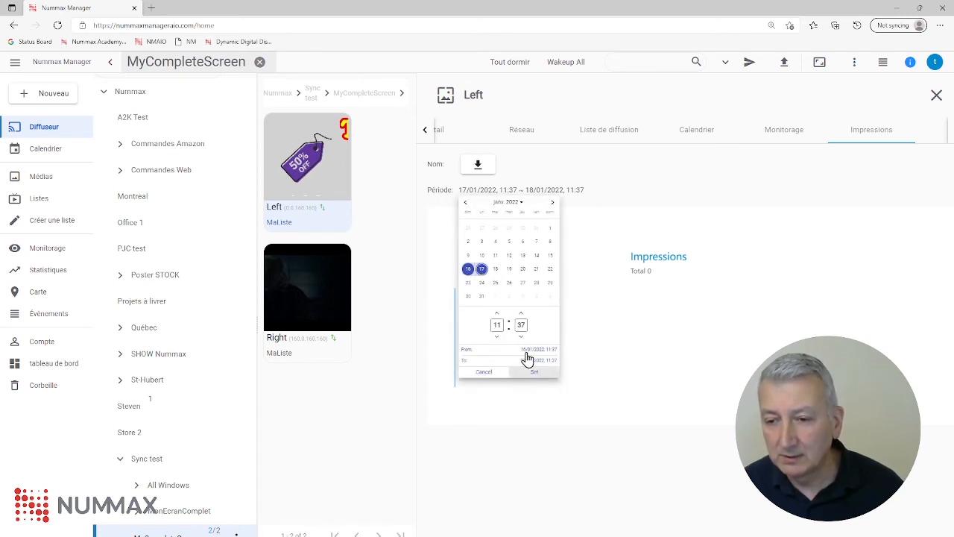
left_click(549, 256)
left_click(467, 269)
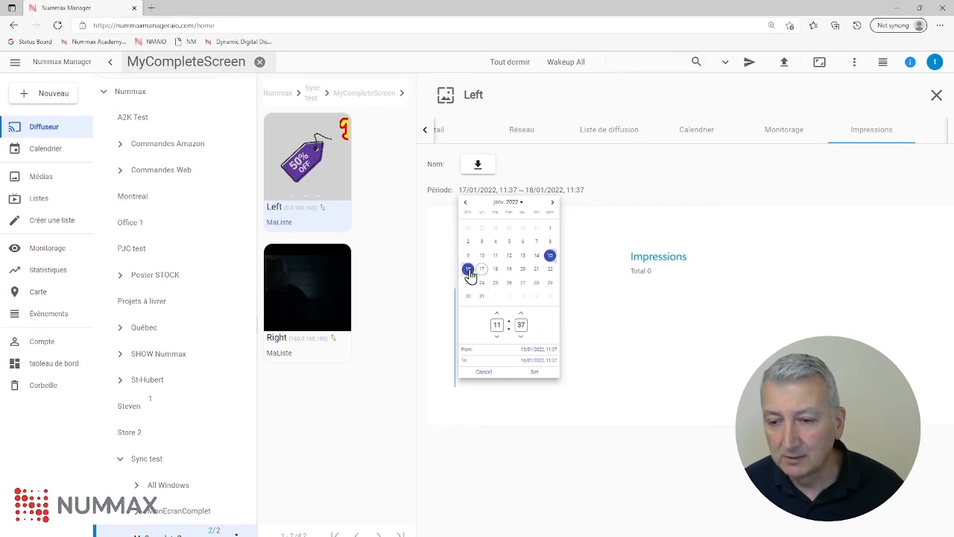
left_click(533, 371)
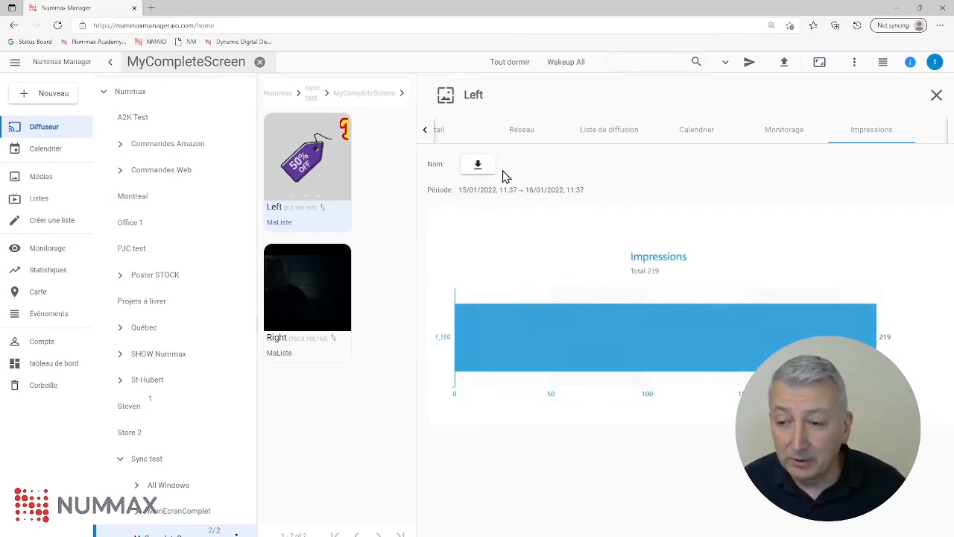
Step: Inspect the media bar and its label in the impressions chart, and open the Left player's map view
left_click(572, 346)
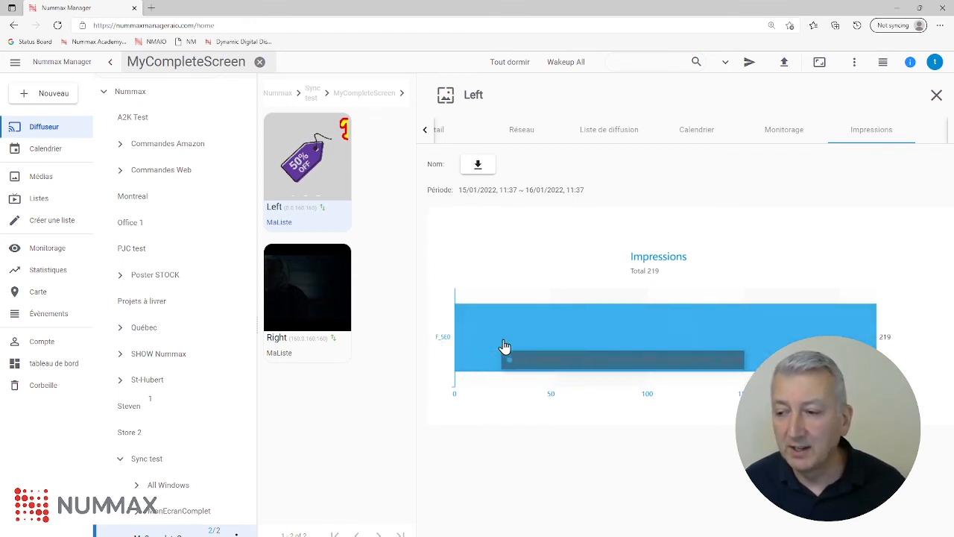
left_click(444, 339)
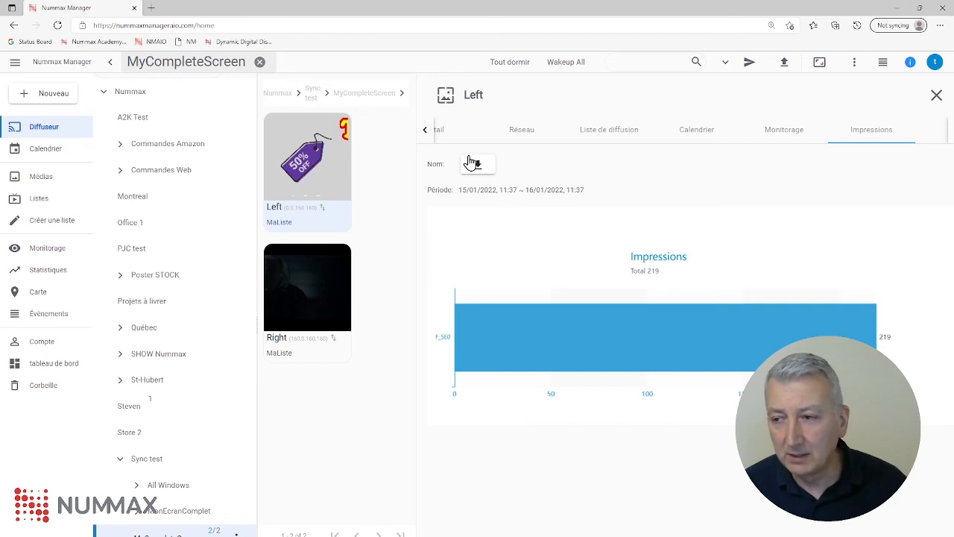
left_click(942, 142)
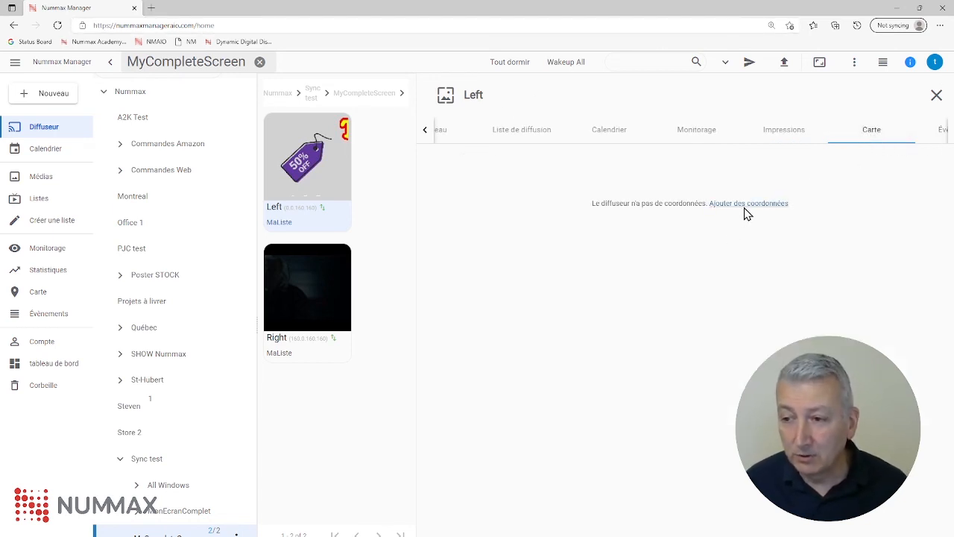
Step: Explore eastern North America on the map for adding the Left player's coordinates, and cancel without adding a location
left_click(748, 212)
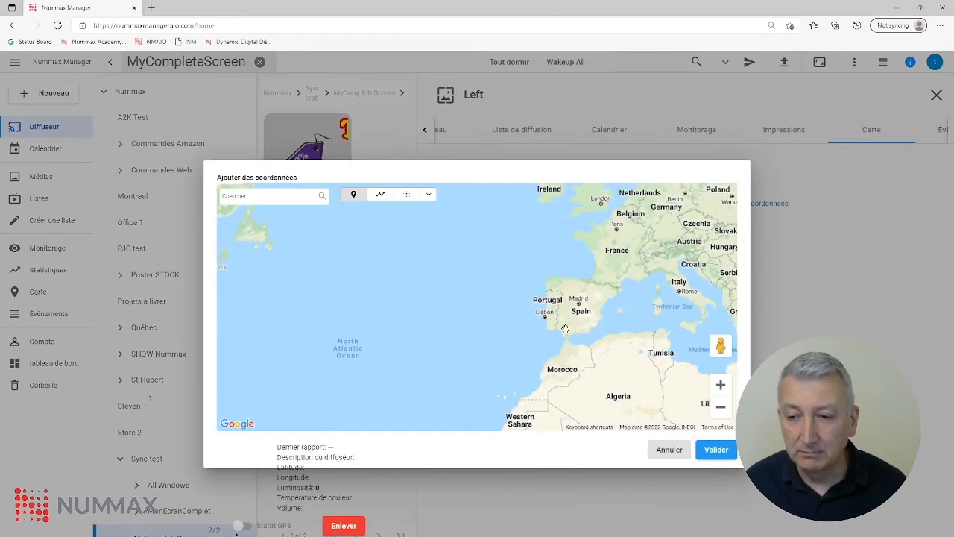
left_click_drag(389, 269, 604, 348)
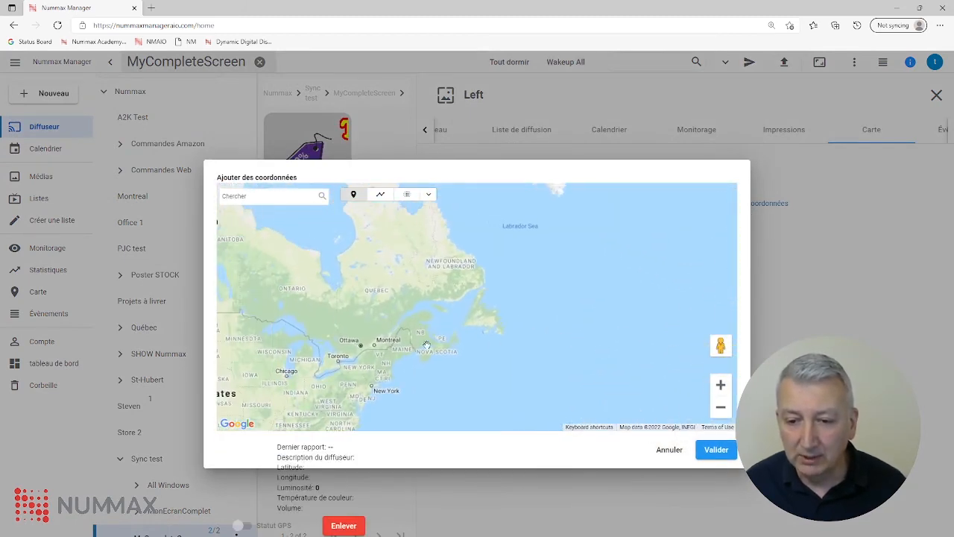
left_click_drag(387, 343, 506, 310)
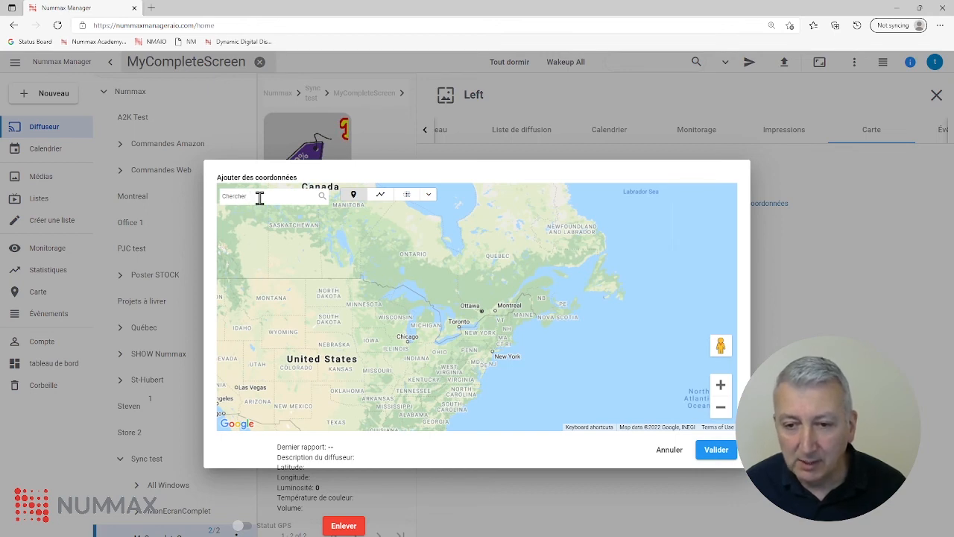
left_click(292, 197)
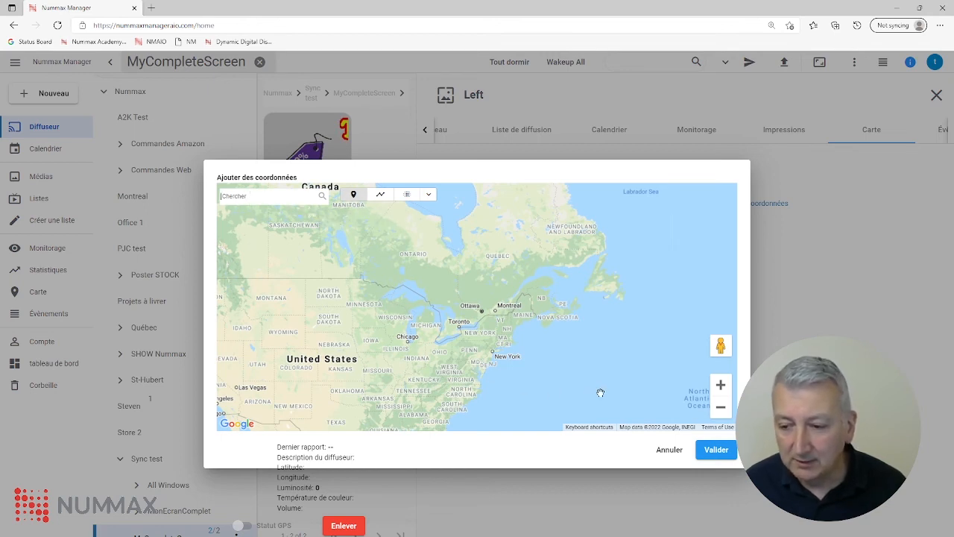
left_click(669, 451)
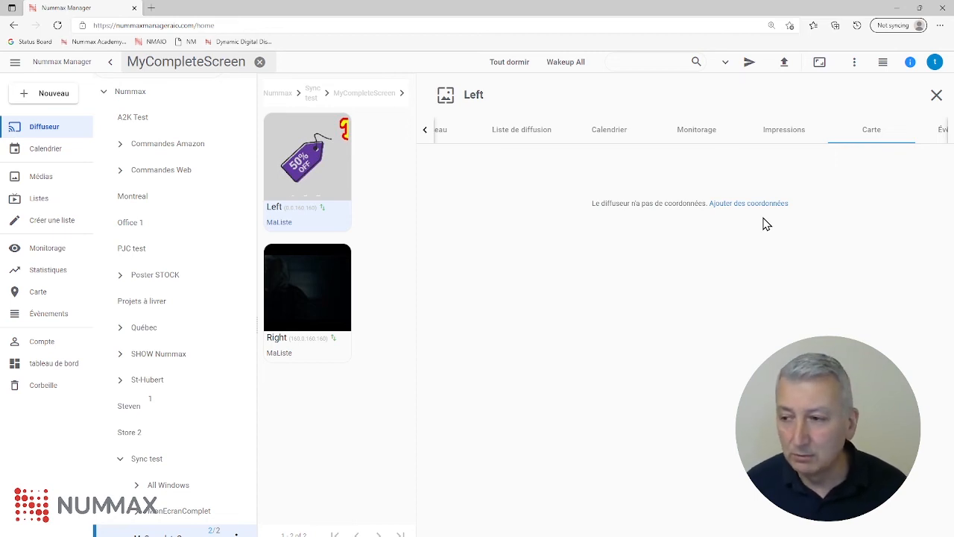
Step: Review the Left player's event logs: player operations, player log and content management log
left_click(937, 134)
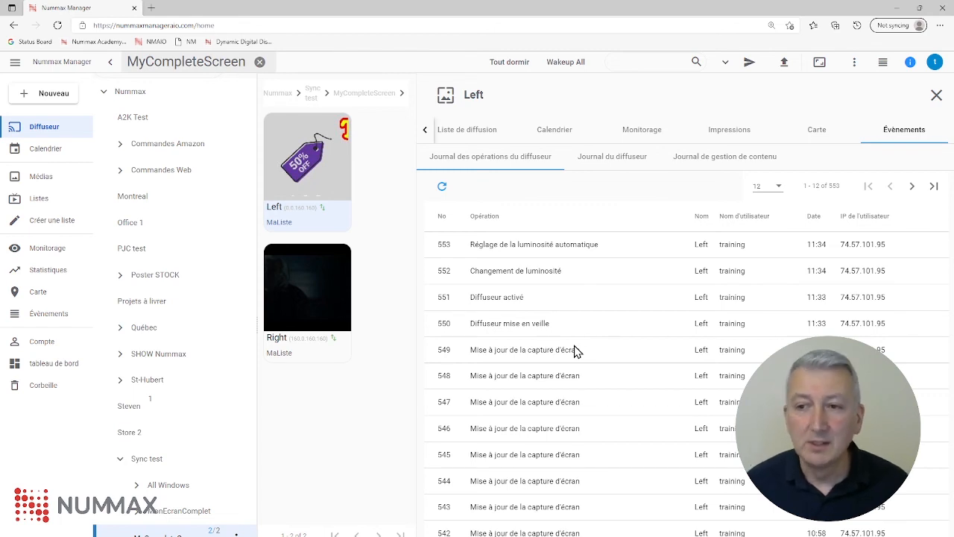
left_click(612, 156)
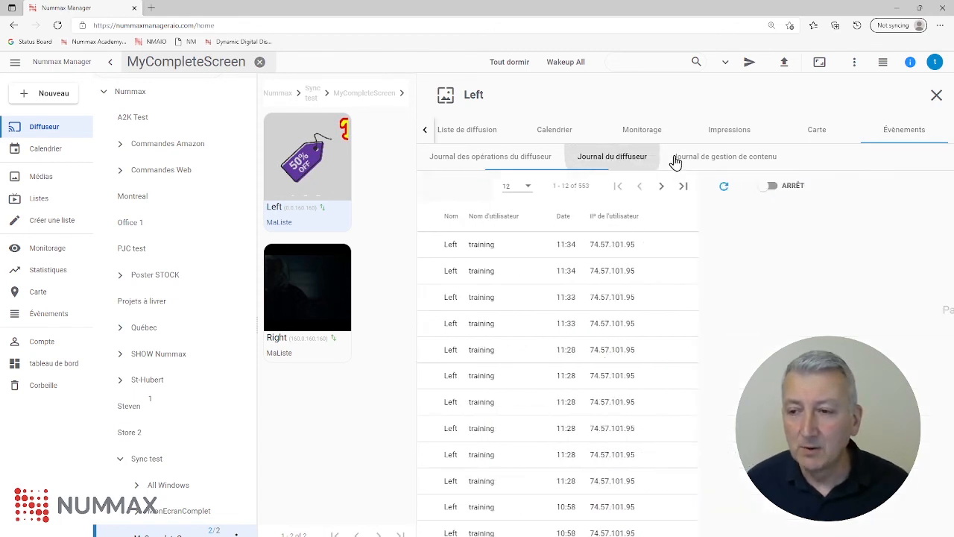
left_click(708, 156)
left_click(515, 164)
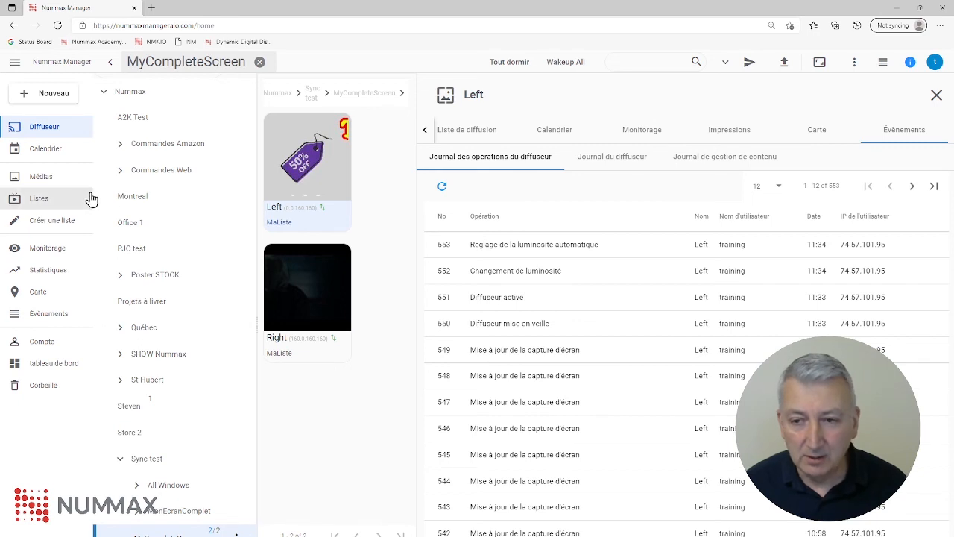
Step: View the Left player's graphs in the general monitoring section and its impressions in the general statistics section
left_click(47, 251)
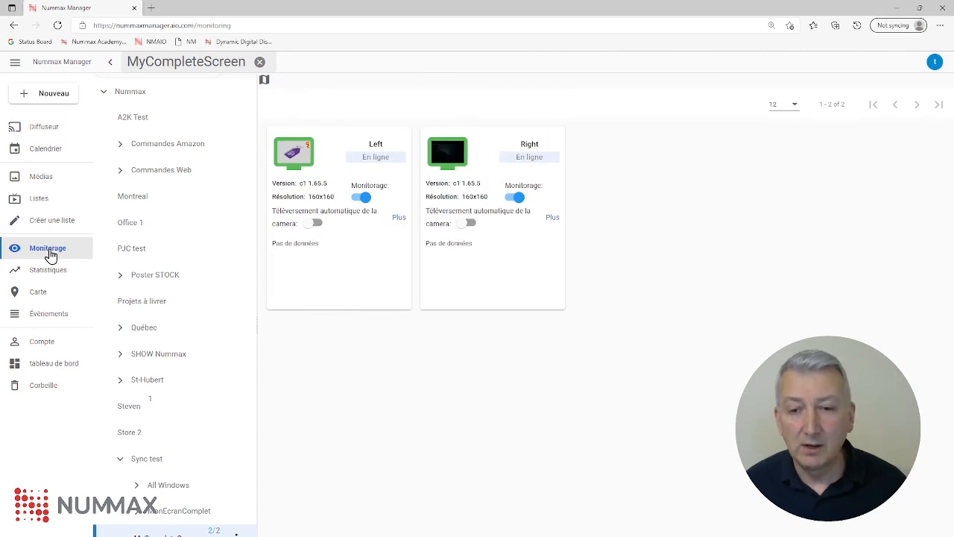
left_click(385, 273)
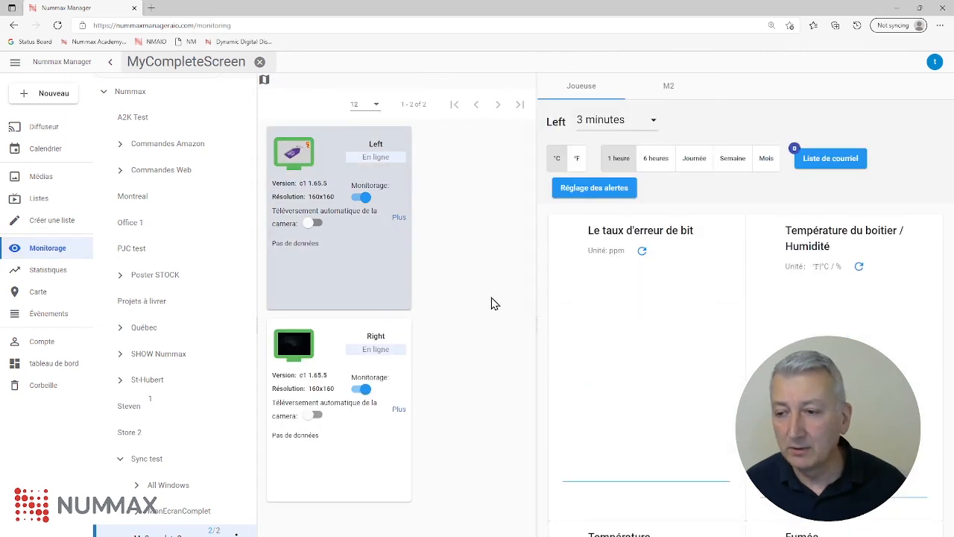
left_click(45, 269)
left_click(328, 268)
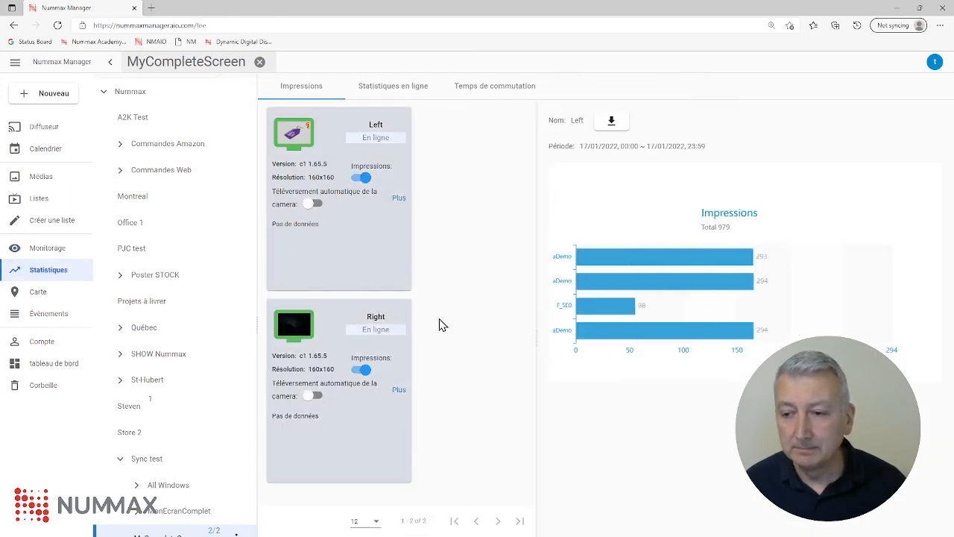
Step: Visit the general map section and show the account-wide event log of player operations
left_click(66, 297)
left_click(58, 318)
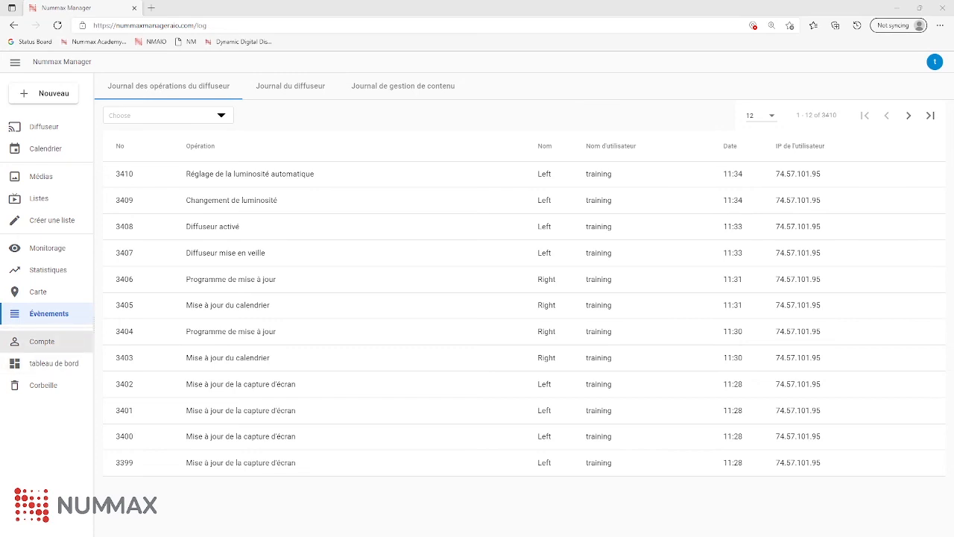
Step: Review the account information and list the subsidiary accounts
left_click(52, 343)
left_click(167, 101)
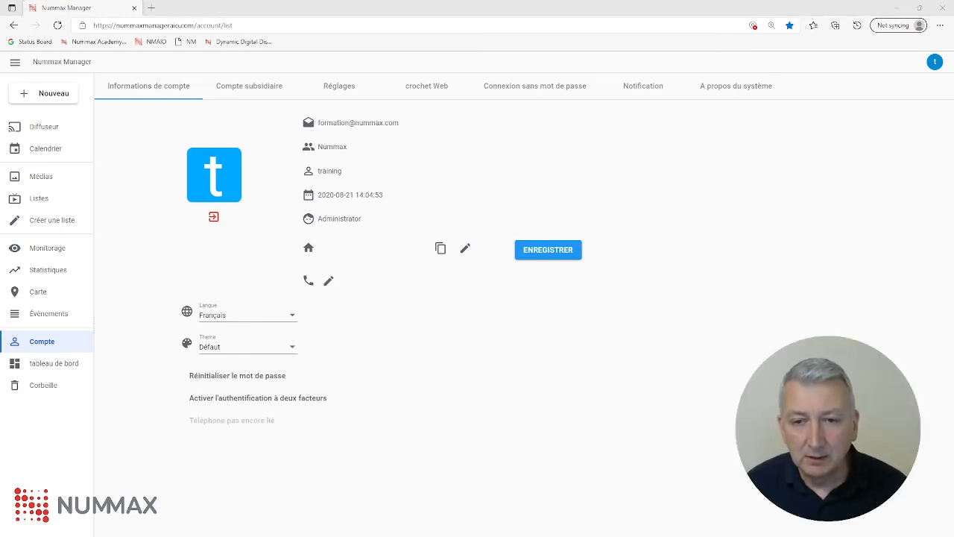
left_click(254, 93)
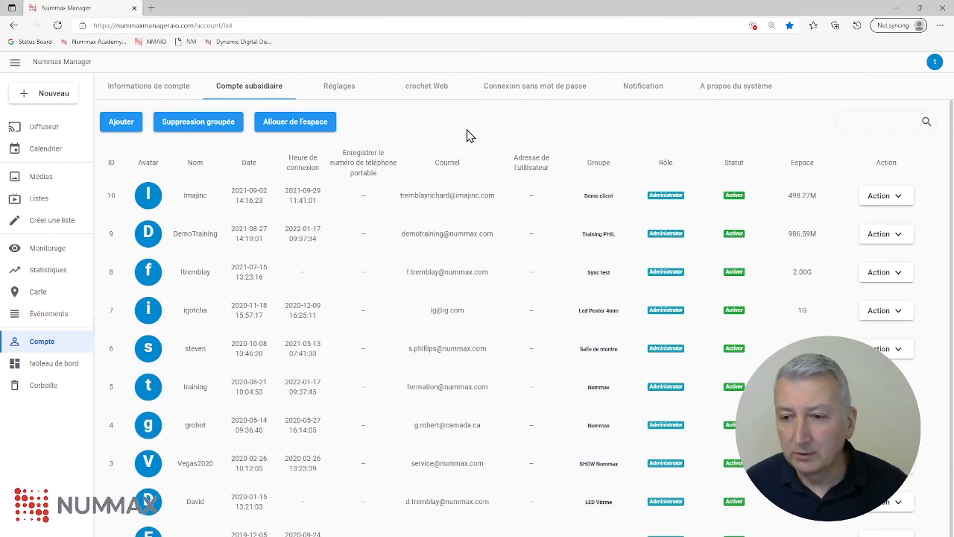
Step: Start a new subsidiary account and examine the roles that can be assigned to it
left_click(124, 127)
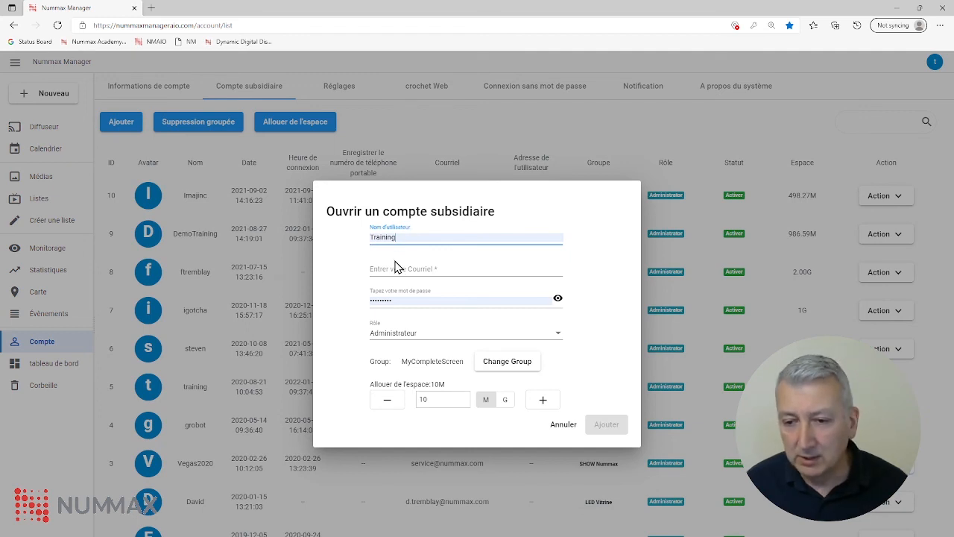
left_click(419, 334)
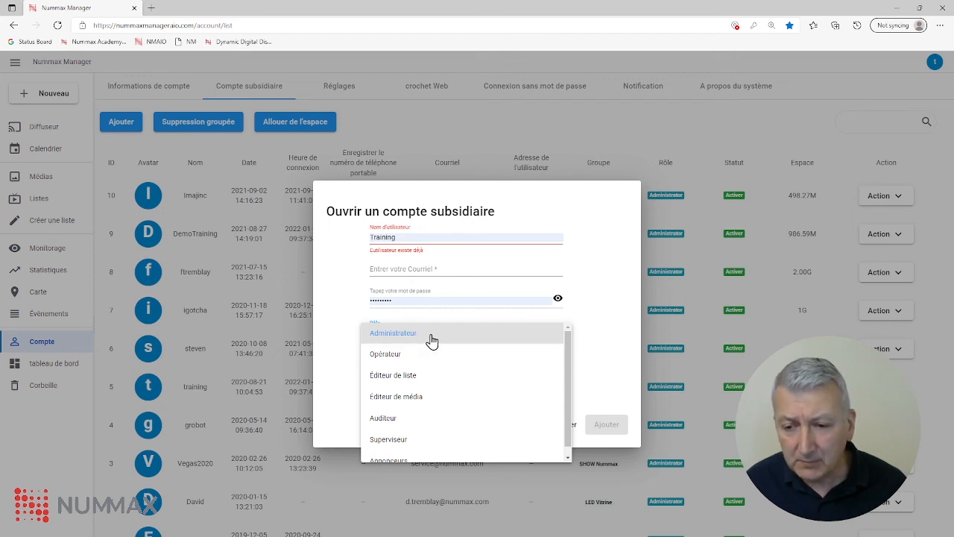
scroll(465, 368, "down", 1)
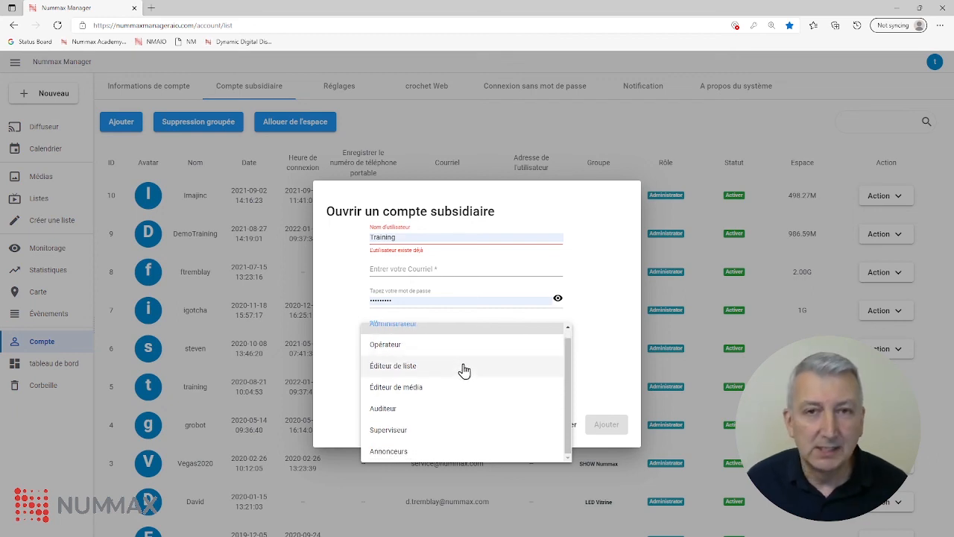
scroll(457, 374, "up", 1)
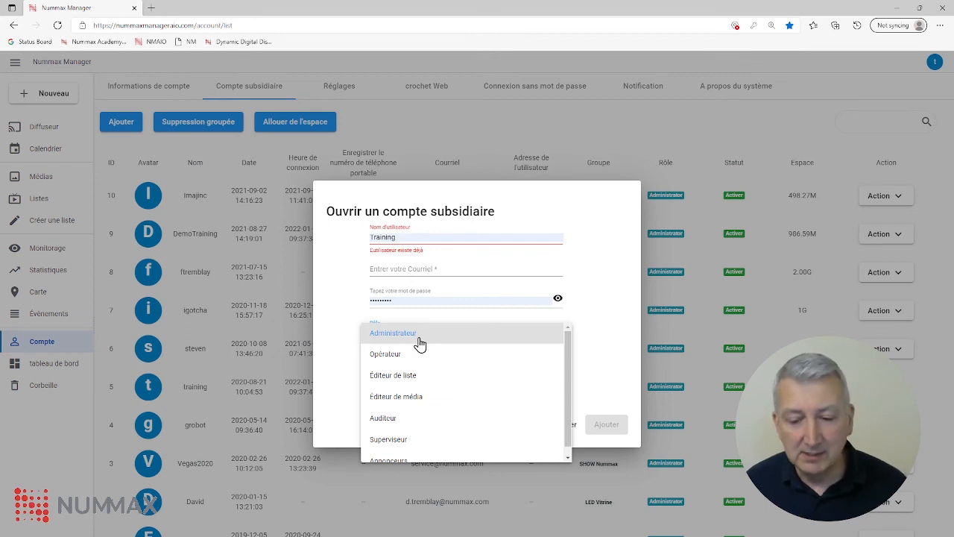
Step: Try the Éditeur de liste and Éditeur de média roles for the new account, and switch back to Administrateur
left_click(412, 386)
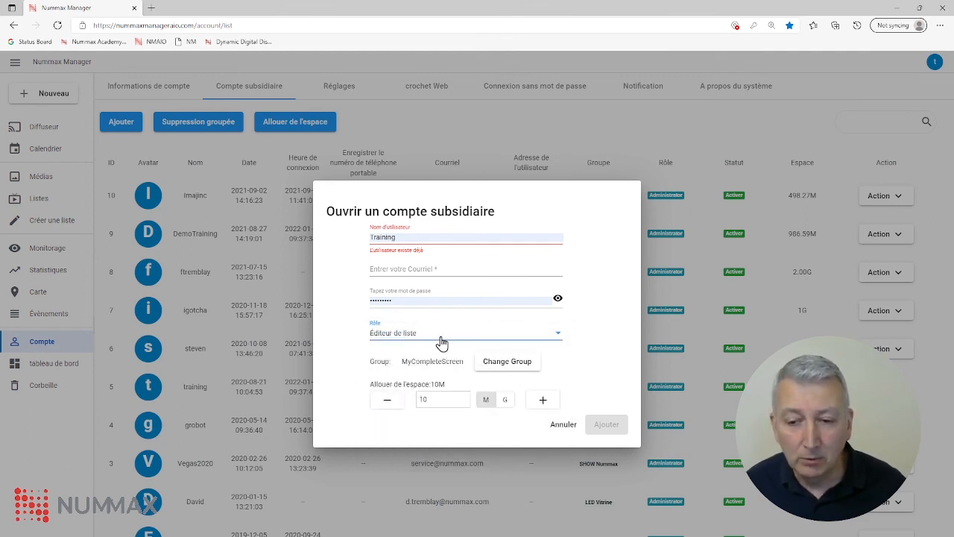
left_click(437, 337)
left_click(432, 361)
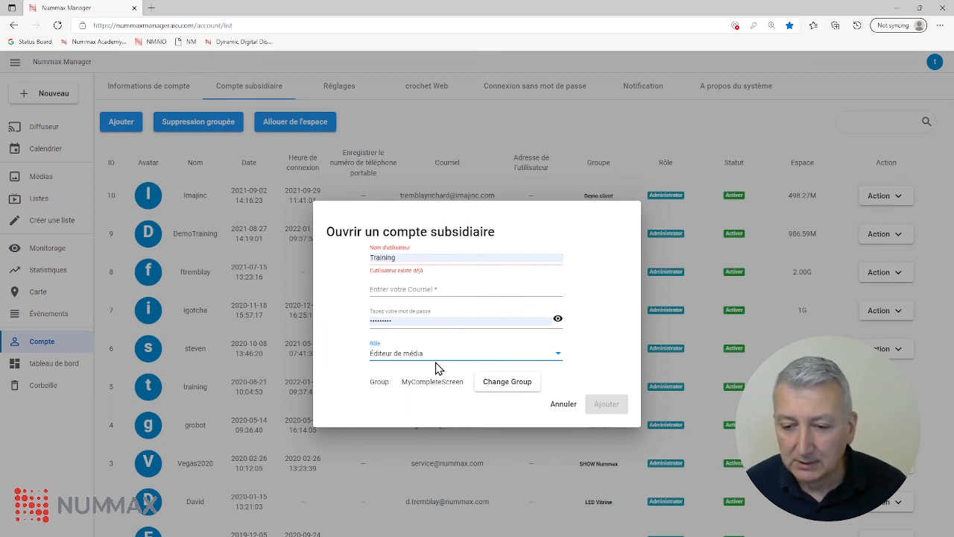
left_click(429, 356)
left_click(442, 302)
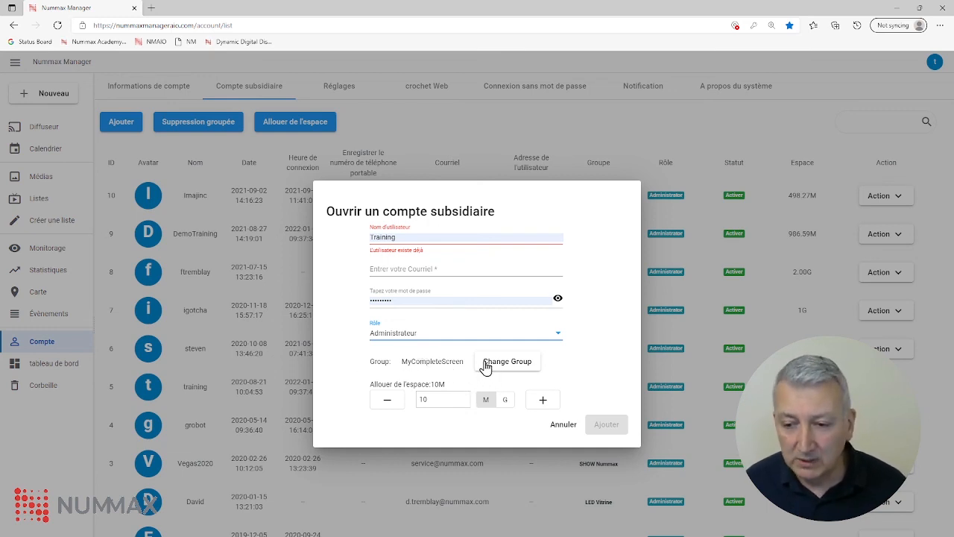
Step: Try allocating 1G of space to the new subsidiary account, switch the unit to M, and cancel the account creation
left_click(504, 400)
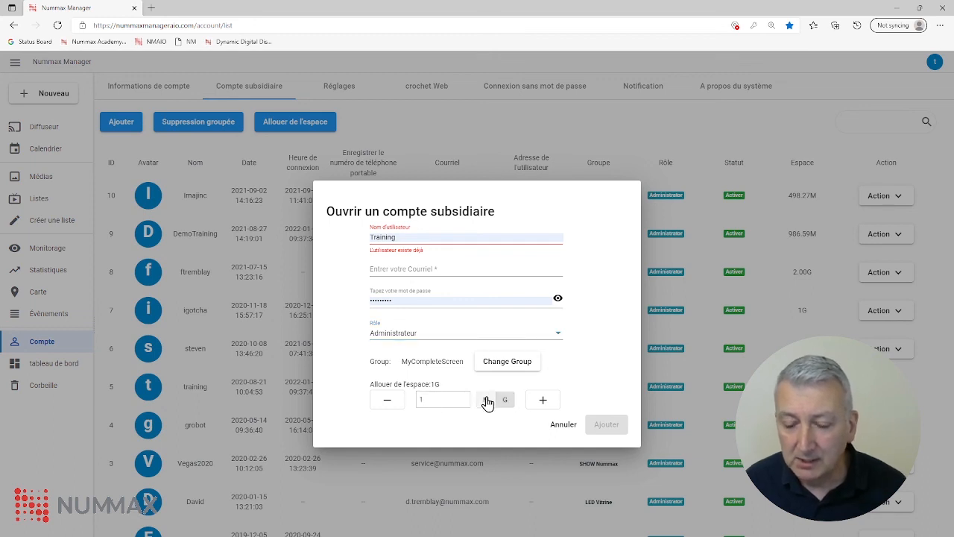
left_click(487, 401)
left_click(503, 401)
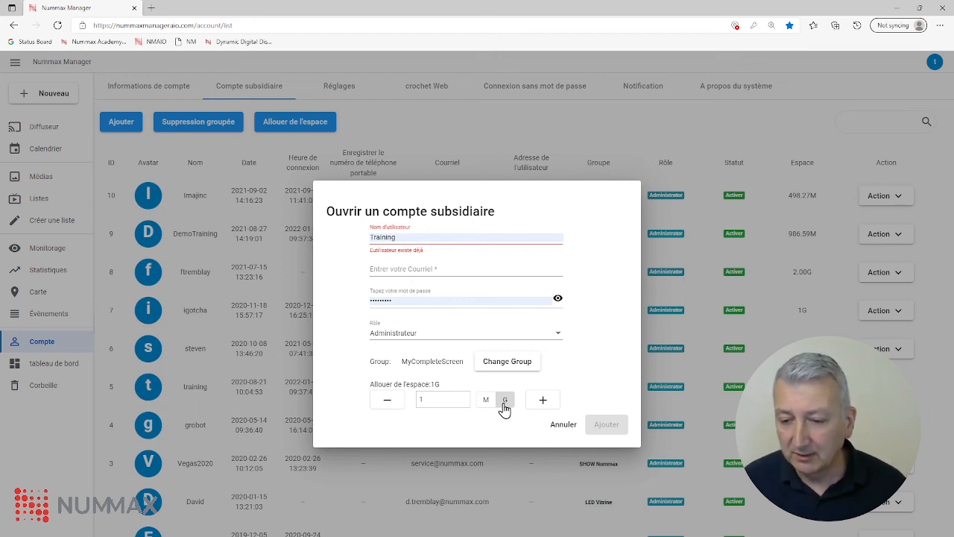
left_click(447, 401)
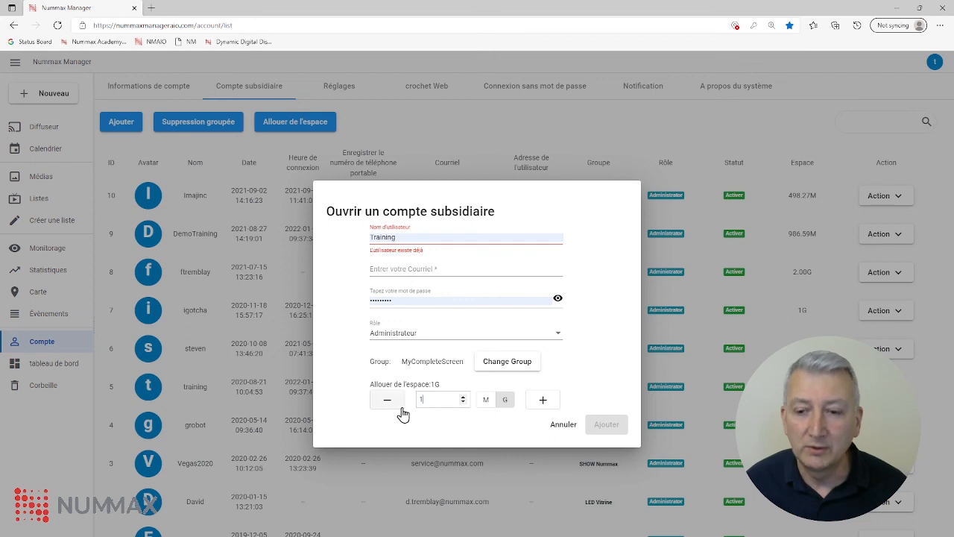
left_click(487, 401)
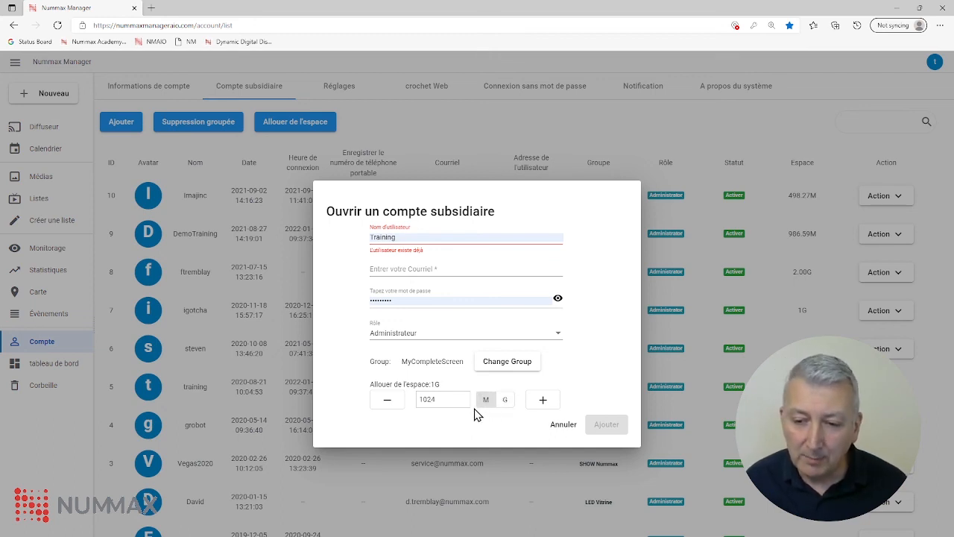
left_click_drag(437, 400, 417, 399)
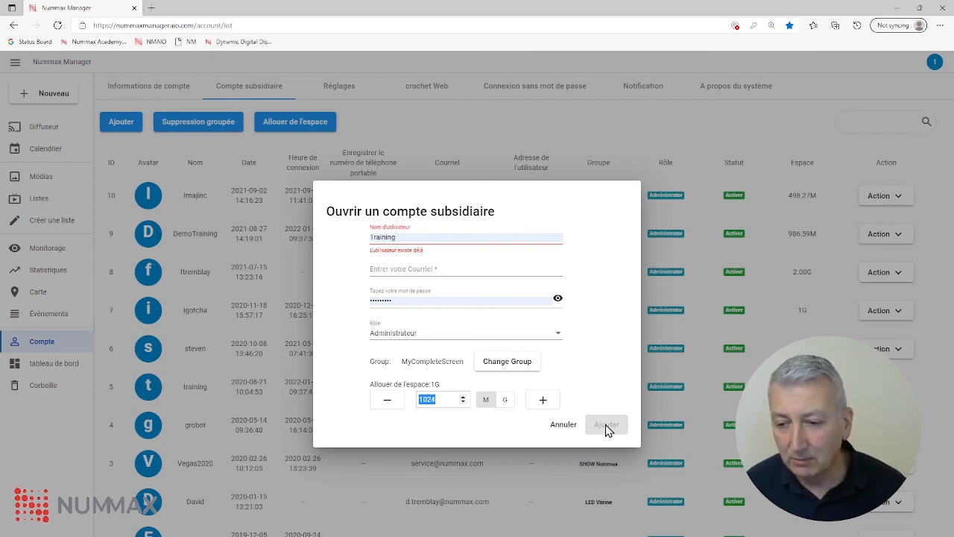
left_click(721, 131)
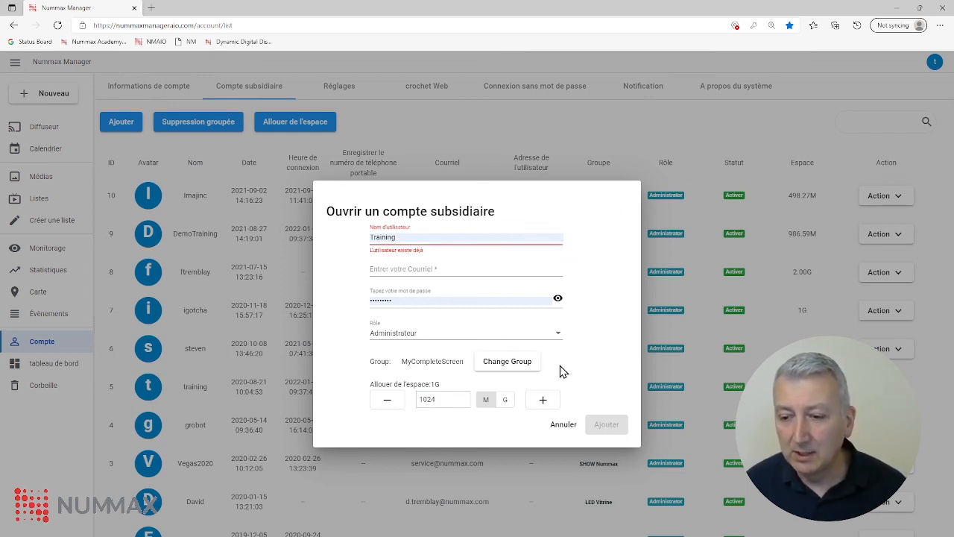
left_click(561, 424)
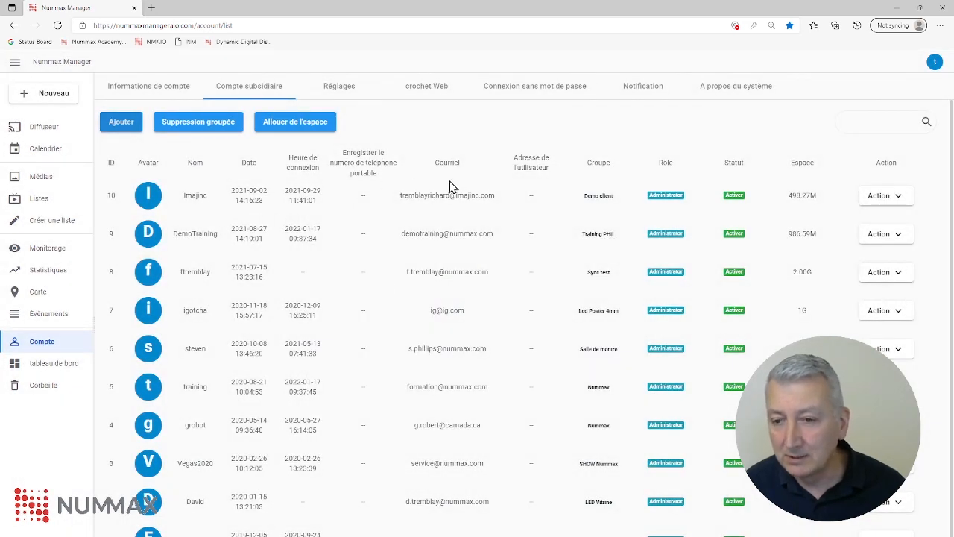
Step: Look at the actions available for the first subsidiary account in the list, and close them without choosing any
left_click(904, 197)
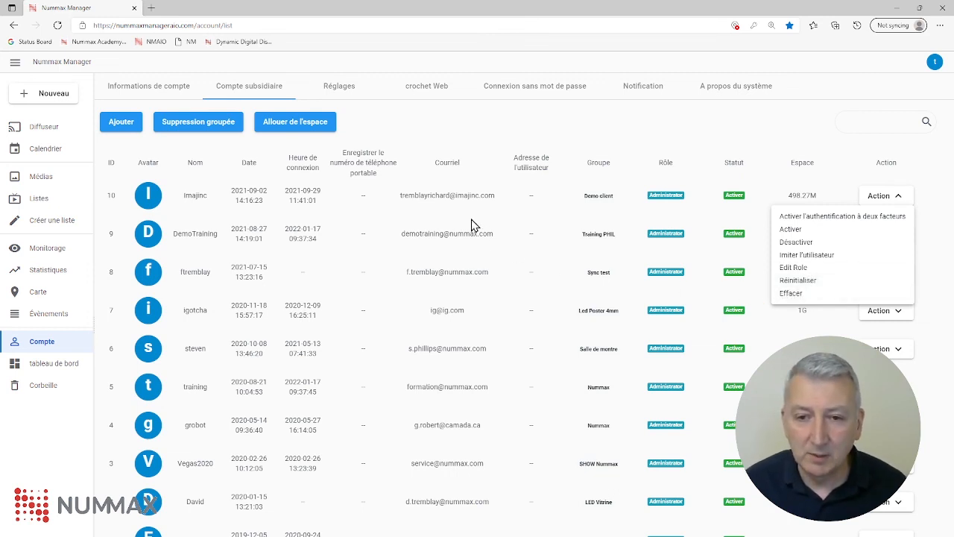
left_click(481, 130)
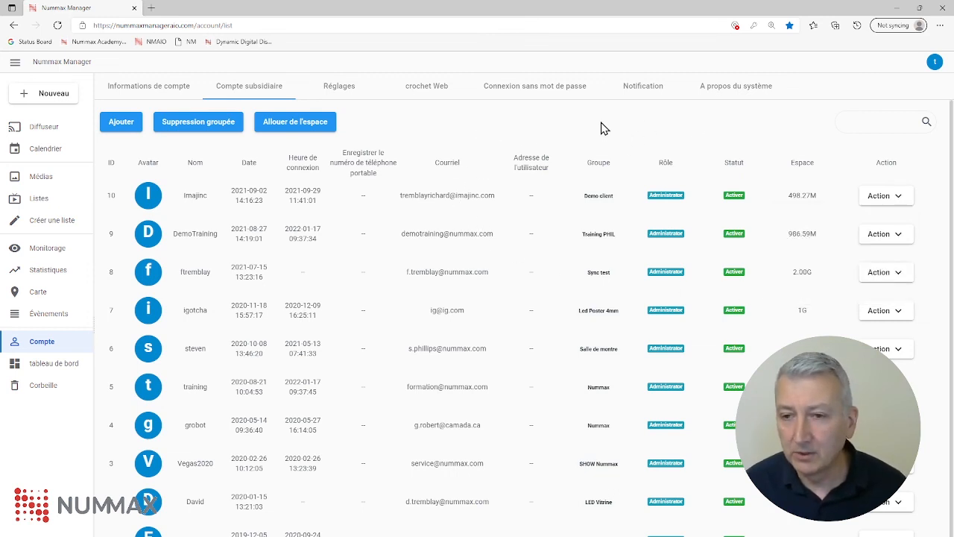
Step: Set the default display duration for files to 10 seconds in the account settings
left_click(345, 89)
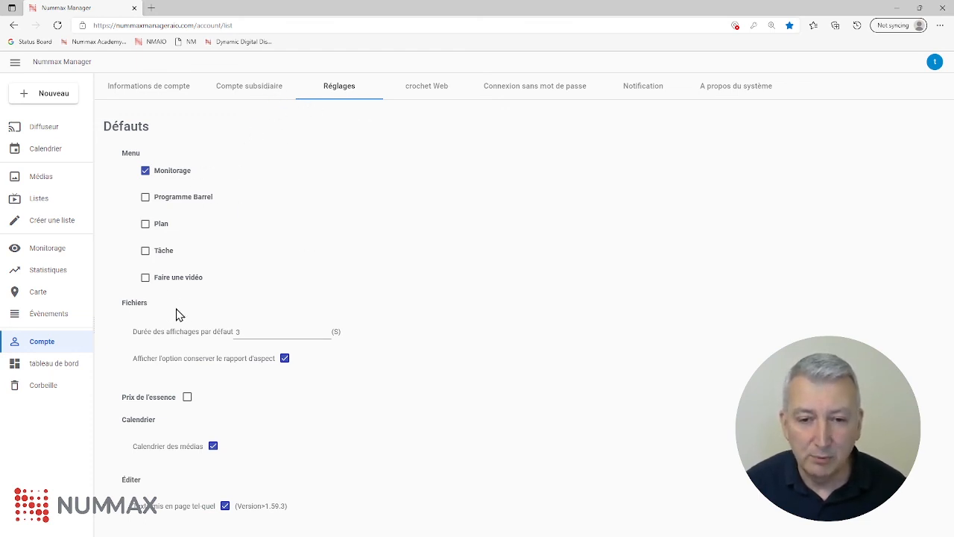
left_click_drag(248, 333, 139, 330)
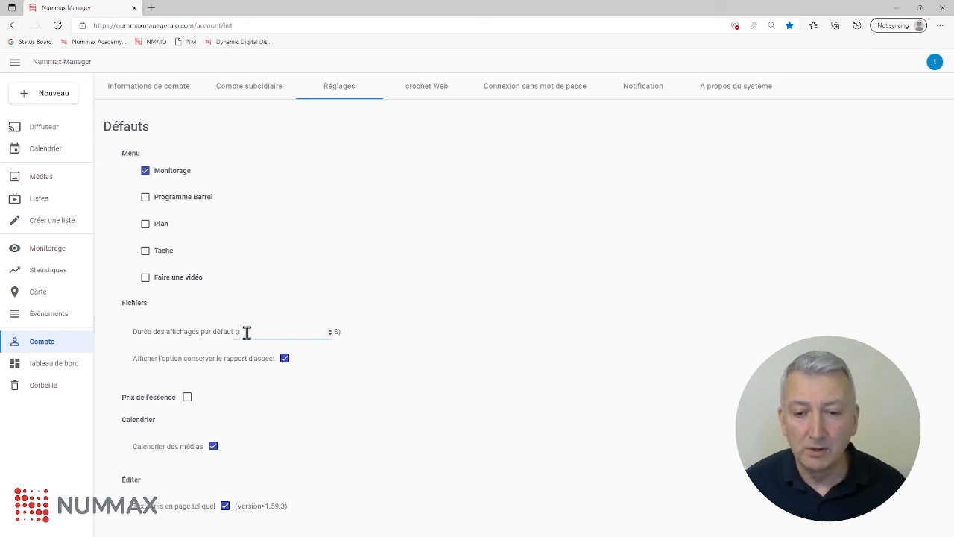
left_click_drag(247, 332, 184, 332)
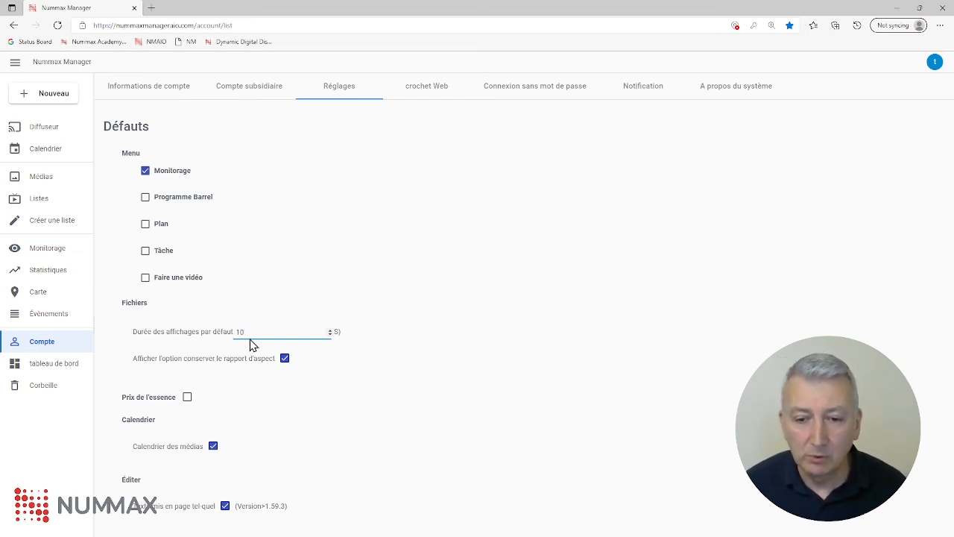
left_click_drag(251, 333, 219, 333)
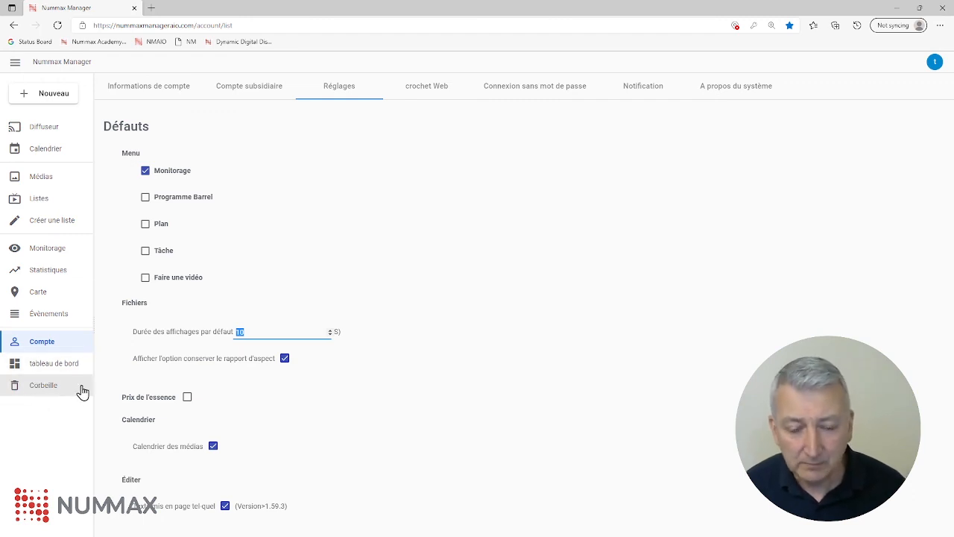
Step: Show the account information again and return to the players section
left_click(164, 89)
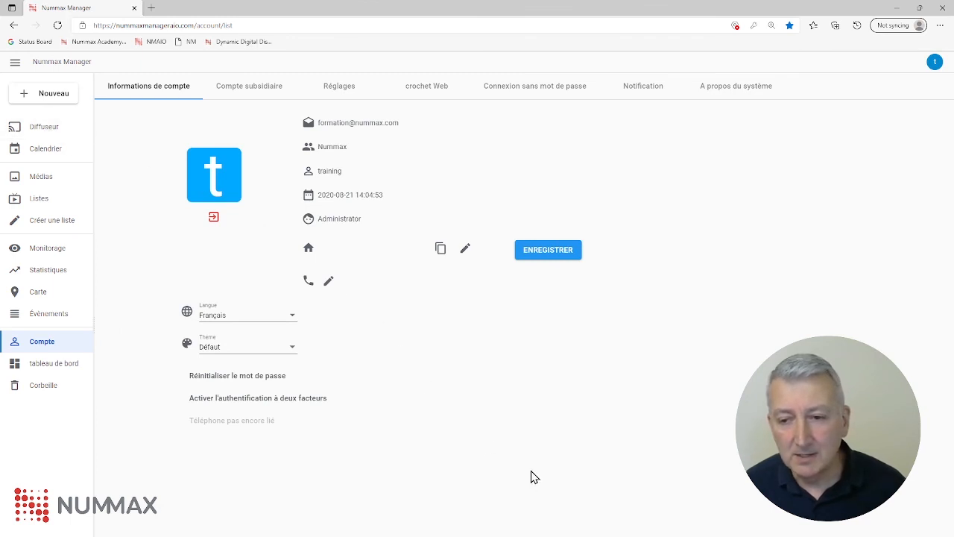
left_click(42, 128)
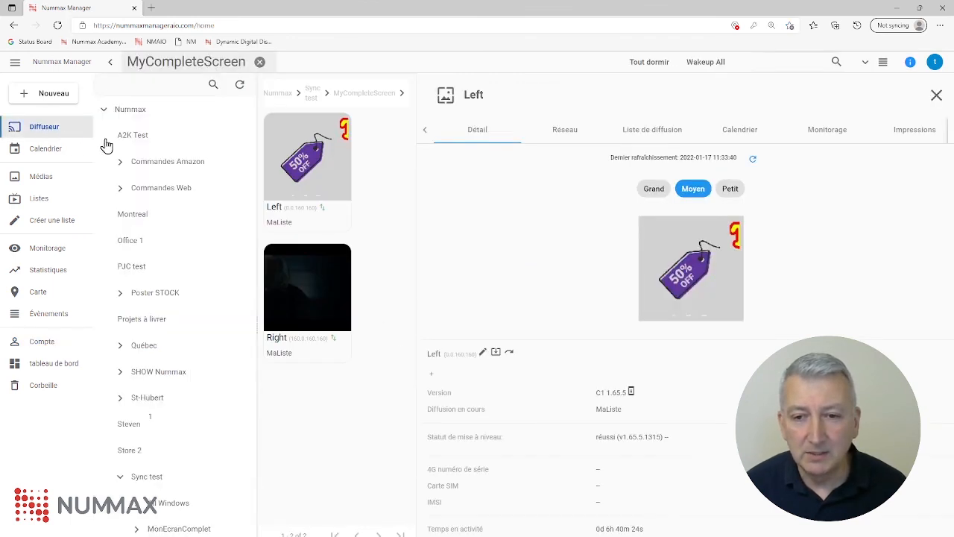